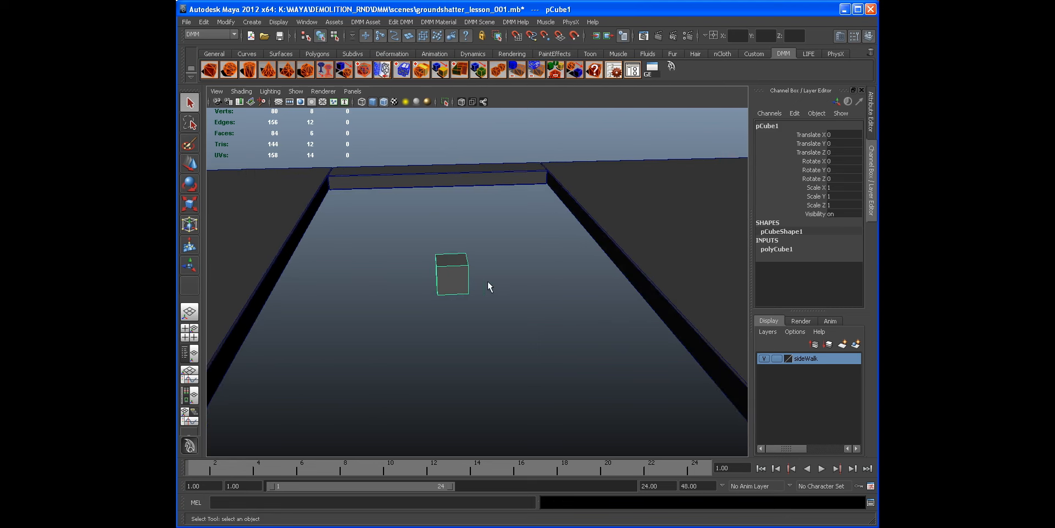
Scale the cube into a thin slab between the sidewalks, about 10.7 in X, 0.14 in Y and 20.5 in Z.
key("r")
left_click_drag(450, 274, 438, 290)
left_click_drag(365, 275, 306, 310)
left_click_drag(407, 310, 365, 288, "alt")
middle_click_drag(394, 289, 440, 275, "alt")
right_click_drag(440, 275, 453, 262, "alt")
left_click_drag(453, 262, 439, 267, "alt")
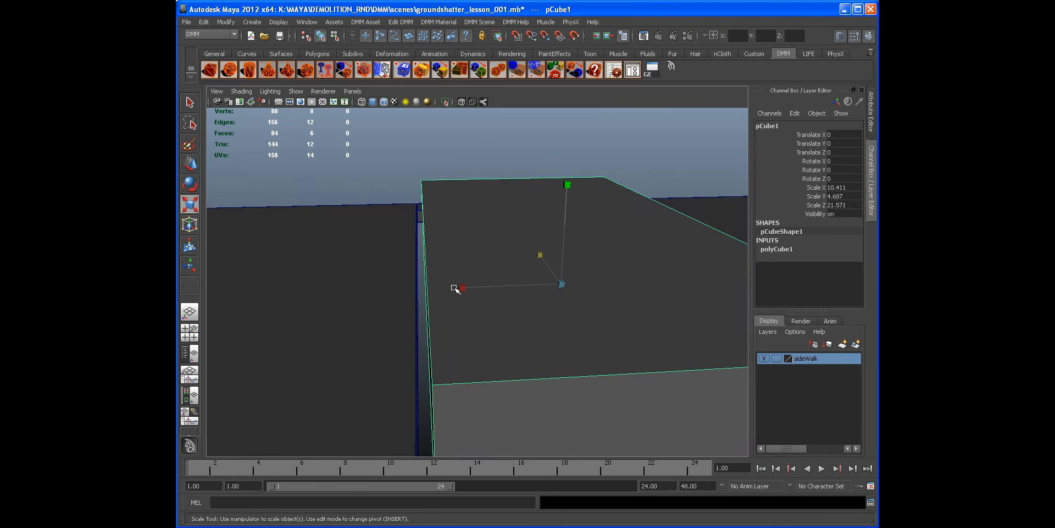
left_click_drag(474, 286, 538, 283, "alt")
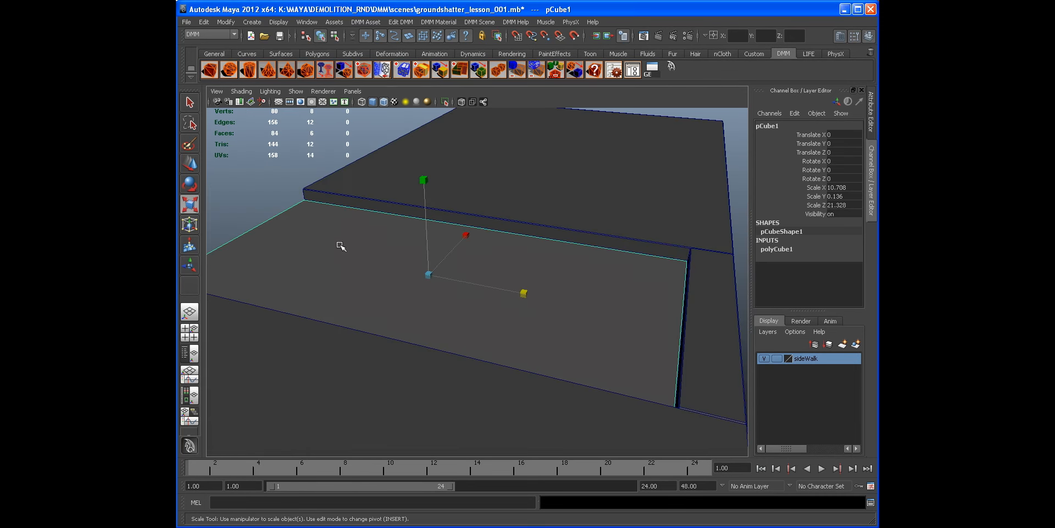
left_click_drag(440, 284, 514, 276, "alt")
right_click_drag(522, 271, 487, 266, "alt")
left_click_drag(488, 266, 484, 280, "alt")
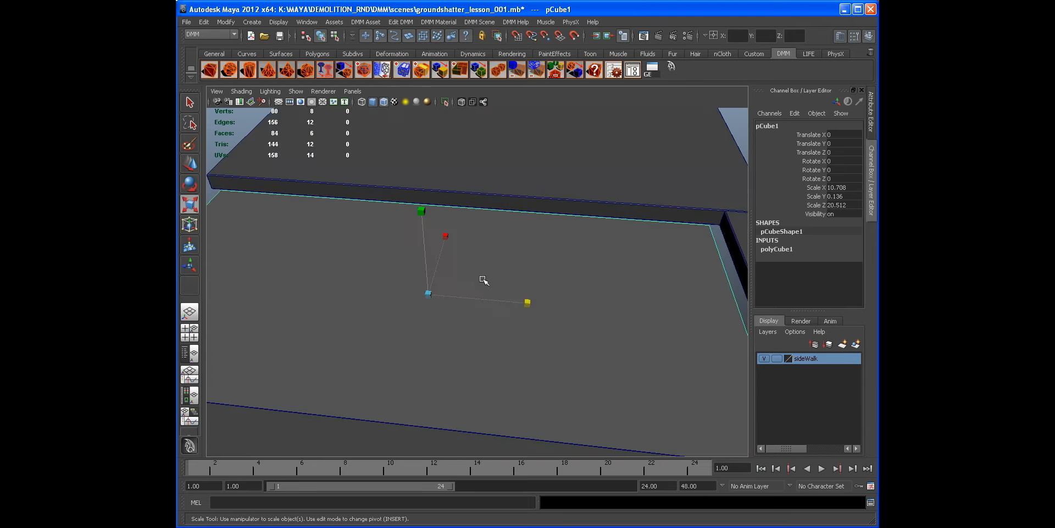
Move the slab along Z to about 0.46 and widen it to 11.34 in X to reach the sidewalk edges.
right_click_drag(552, 264, 530, 263, "alt")
key("w")
mouse_move(530, 263)
left_mouse_down("alt")
mouse_move(519, 286)
mouse_move(556, 287)
mouse_move(483, 196)
mouse_move(540, 243)
mouse_move(506, 249)
mouse_move(537, 245)
mouse_move(522, 249)
left_mouse_up("alt")
left_click_drag(502, 307, 502, 315)
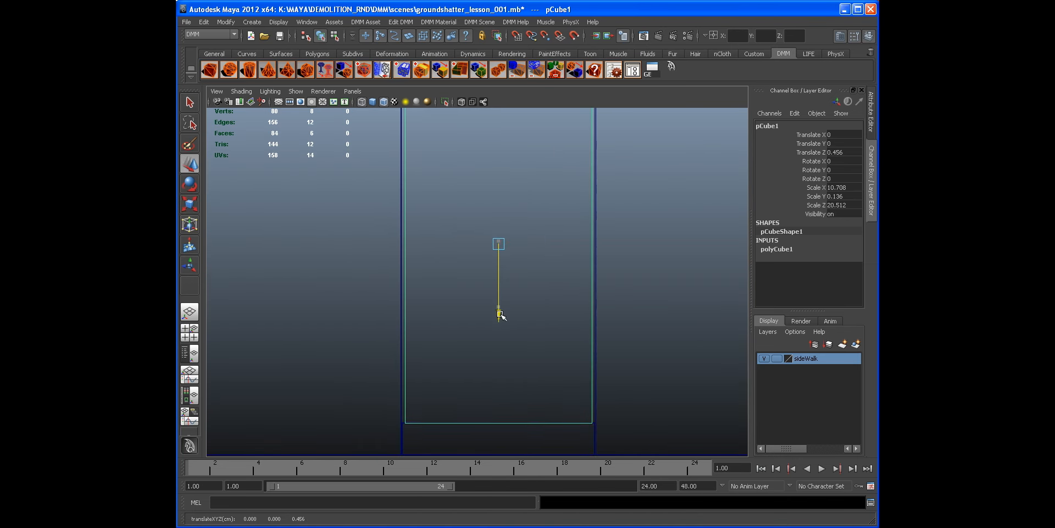
key("r")
left_click_drag(599, 246, 603, 248)
Lengthen the slab along Z to about 21.3 to match the length of the gap between the sidewalks.
middle_click_drag(549, 313, 553, 220, "alt")
right_click_drag(552, 220, 621, 281, "alt")
middle_click_drag(522, 250, 501, 297, "alt")
middle_click_drag(497, 199, 497, 343, "alt")
middle_click_drag(493, 227, 494, 360, "alt")
middle_click_drag(495, 177, 496, 337, "alt")
middle_click_drag(485, 234, 484, 282, "alt")
right_click_drag(610, 266, 422, 262, "alt")
middle_click_drag(421, 262, 420, 164, "alt")
left_click_drag(484, 394, 486, 363)
Move the slab along Z to about 0.19 and check its fit against the sidewalks in shaded perspective.
key("w")
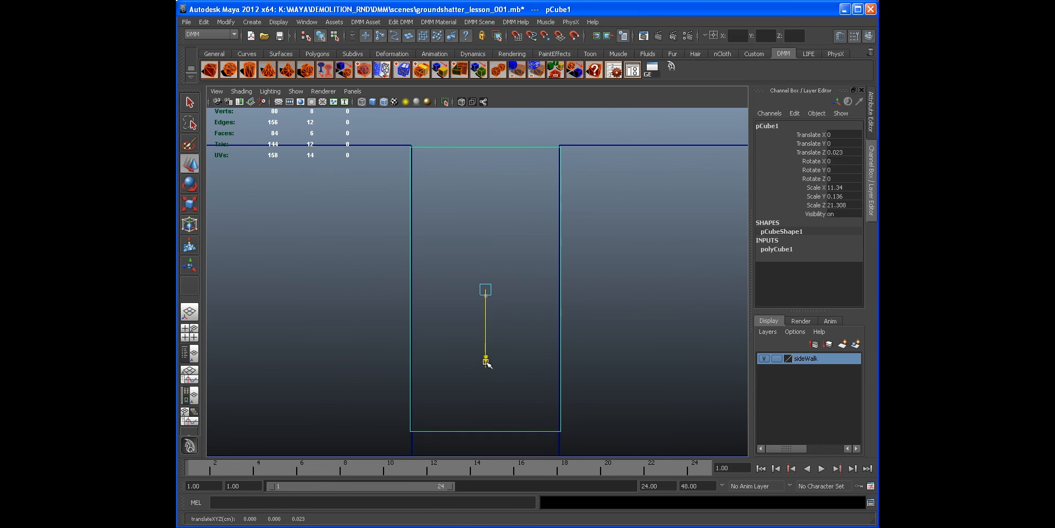
mouse_move(486, 364)
left_mouse_down("alt")
mouse_move(489, 381)
mouse_move(553, 361)
mouse_move(476, 325)
mouse_move(565, 306)
mouse_move(533, 299)
left_mouse_up("alt")
key("5")
left_click(521, 299)
scroll(528, 297, "down", 2)
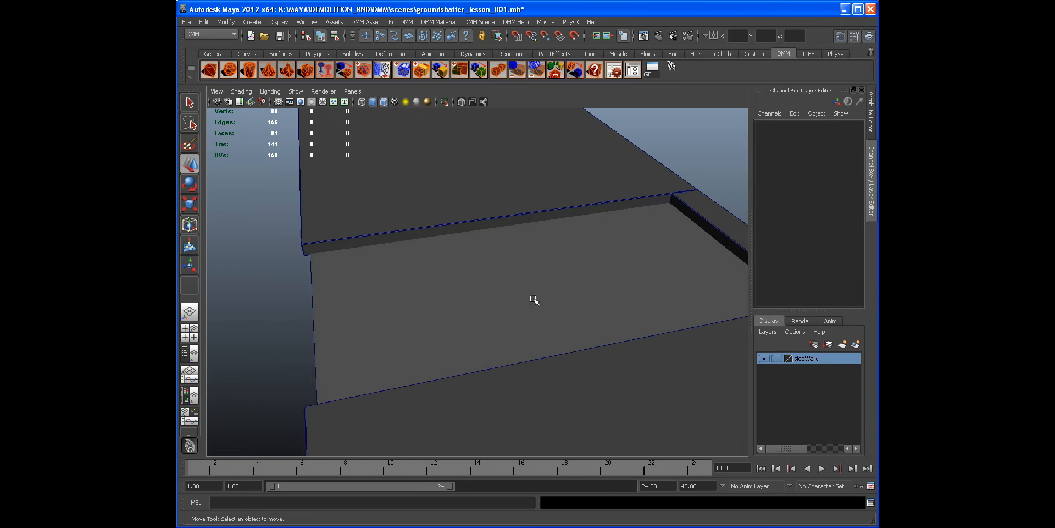
Set the slab's Y scale to 0.3.
left_click(534, 300)
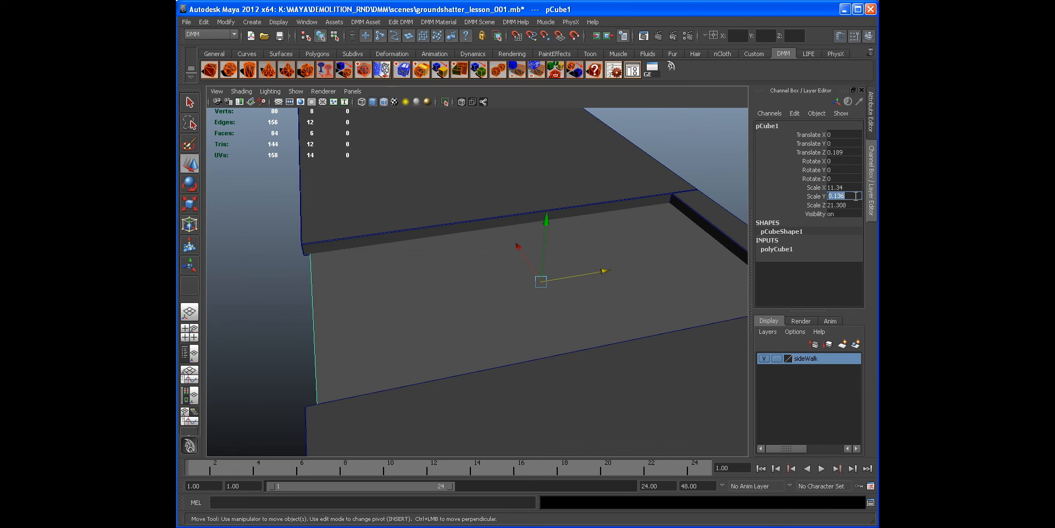
type("0.3")
key("Return")
Stretch the slab to about 21.66 in Z and position it at about 0.13 in Y and 0.11 in Z.
left_click_drag(405, 245, 438, 279, "alt")
key("r")
left_click_drag(648, 251, 488, 99)
key("w")
left_click_drag(432, 219, 473, 231, "alt")
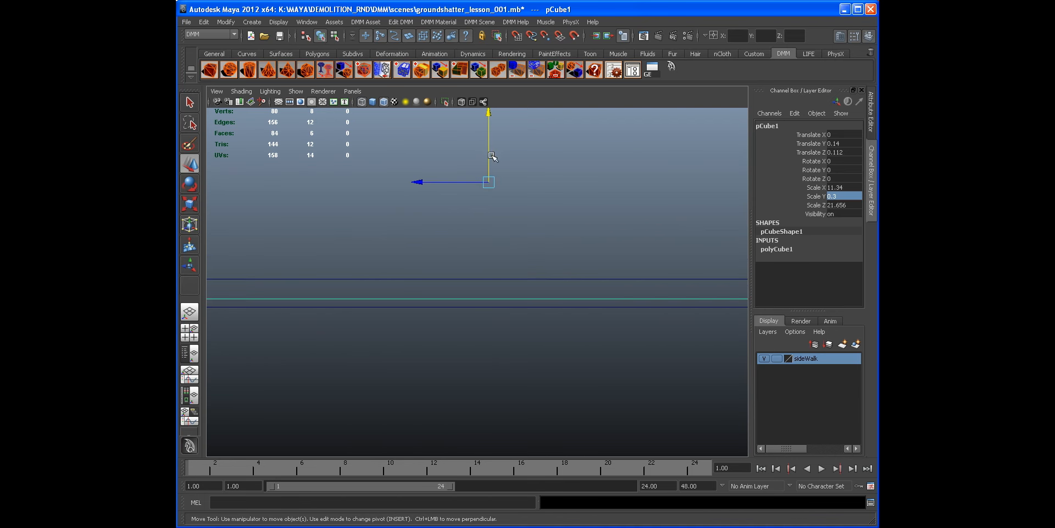
left_click_drag(488, 152, 486, 160)
key("space")
mouse_move(493, 226)
left_mouse_down()
mouse_move(494, 204)
mouse_move(555, 211)
mouse_move(507, 237)
mouse_move(539, 290)
left_mouse_up()
key("5")
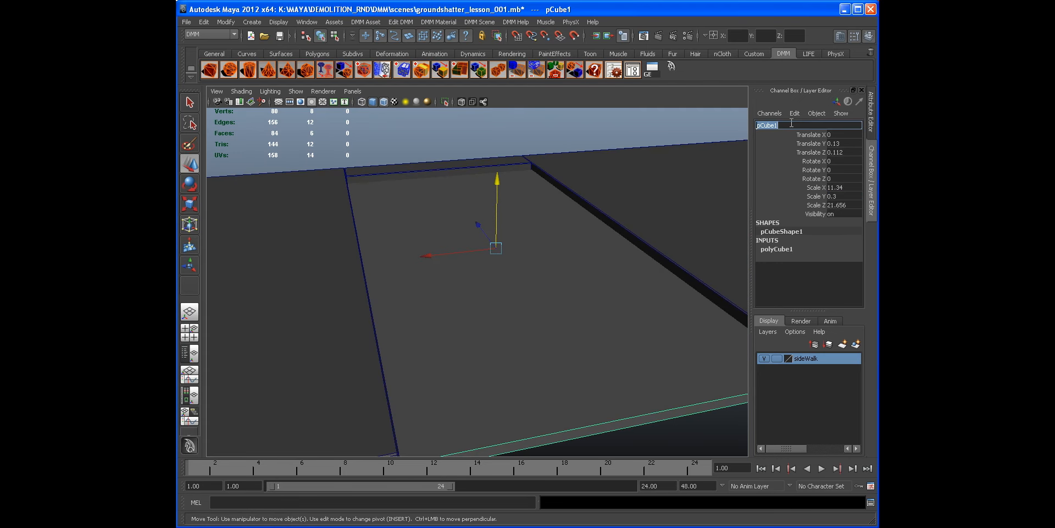
Rename the slab as ground.
left_click(791, 122)
type("ground")
key("Return")
left_click_drag(627, 193, 454, 227, "alt")
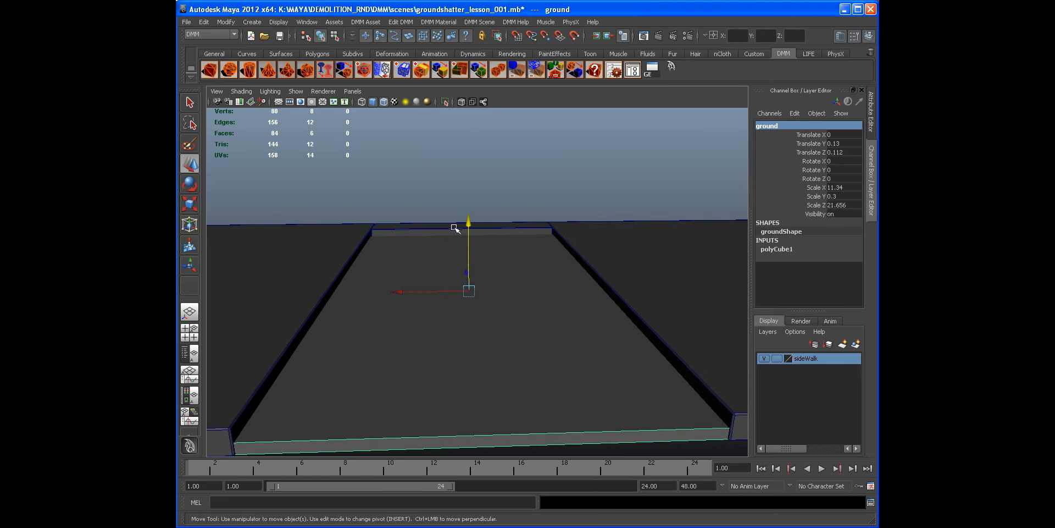
left_click_drag(396, 134, 434, 215, "alt")
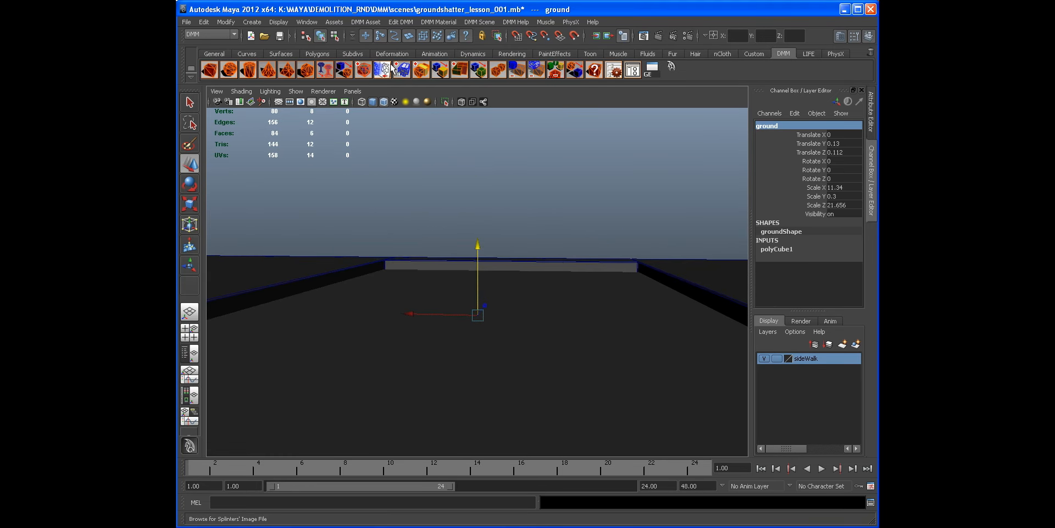
left_click_drag(541, 212, 507, 280, "alt")
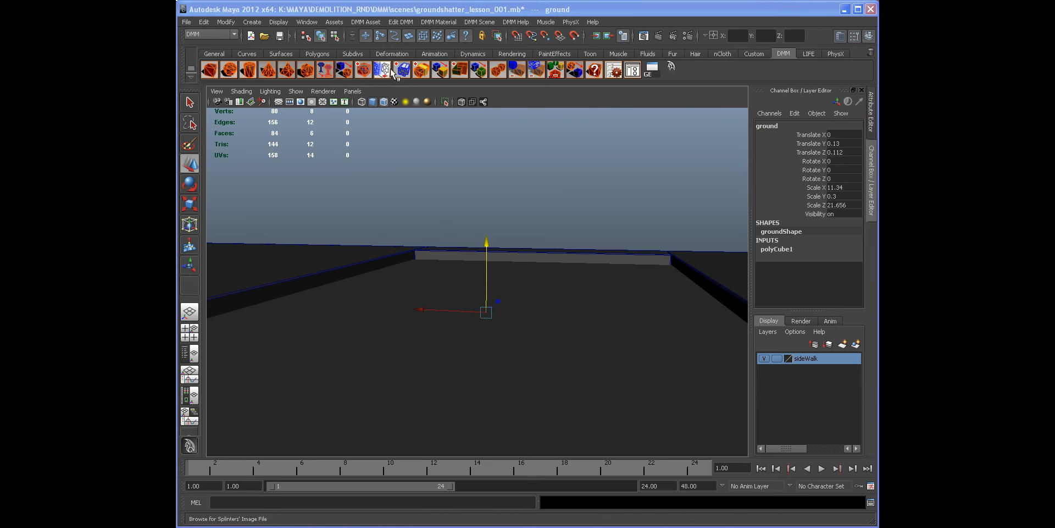
left_click(361, 23)
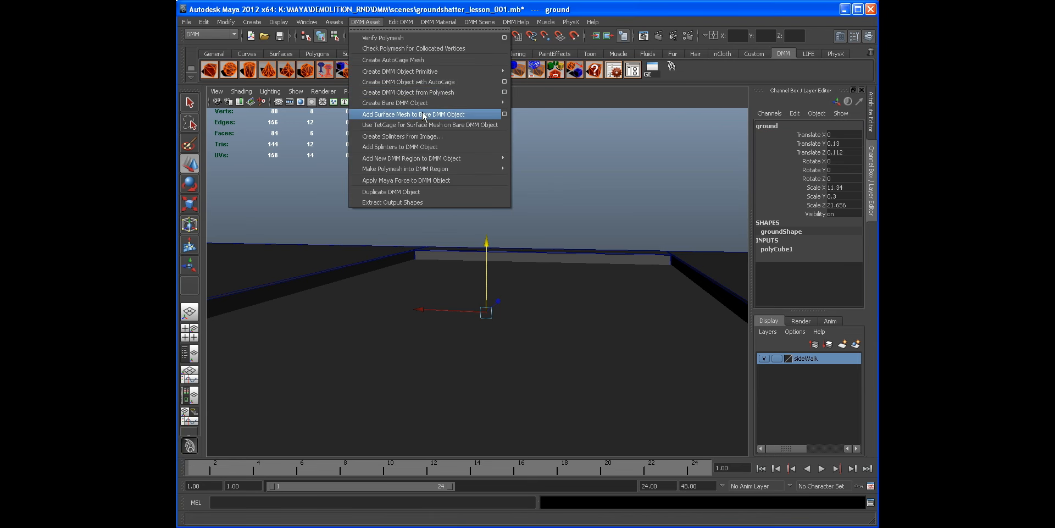
left_click_drag(565, 294, 475, 302, "alt")
Add the sidewalk mesh to the sideWalk display layer and hide that layer.
left_click(717, 350)
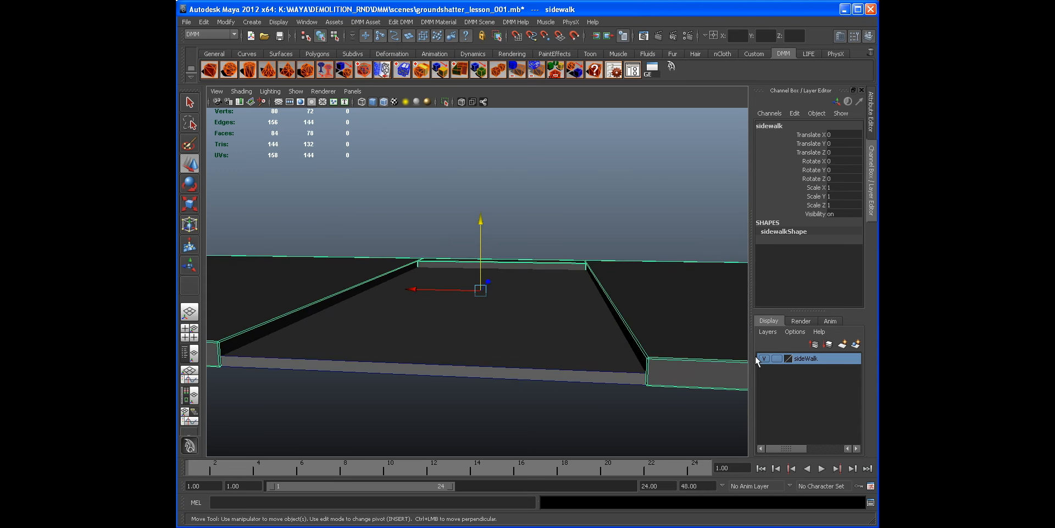
right_click(808, 364)
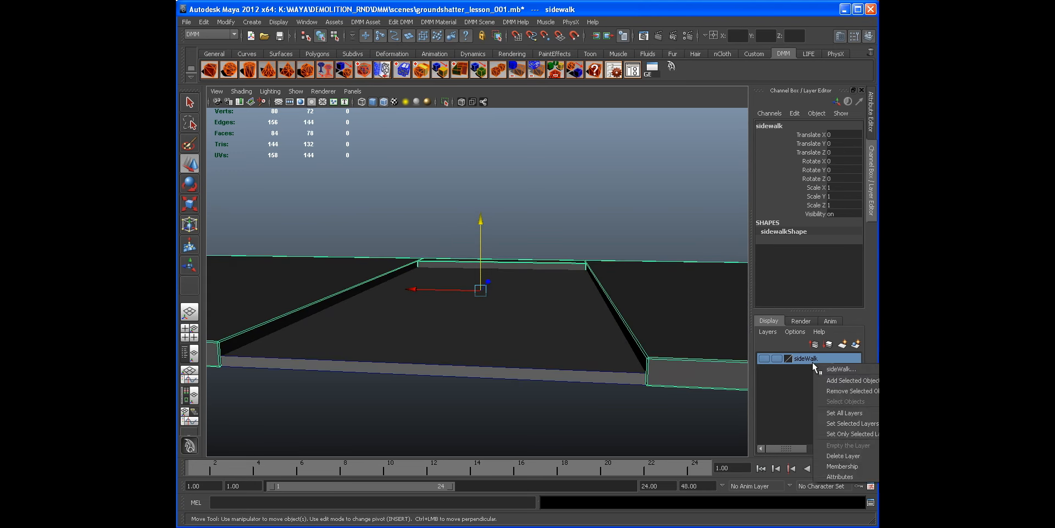
left_click(849, 380)
left_click(631, 193)
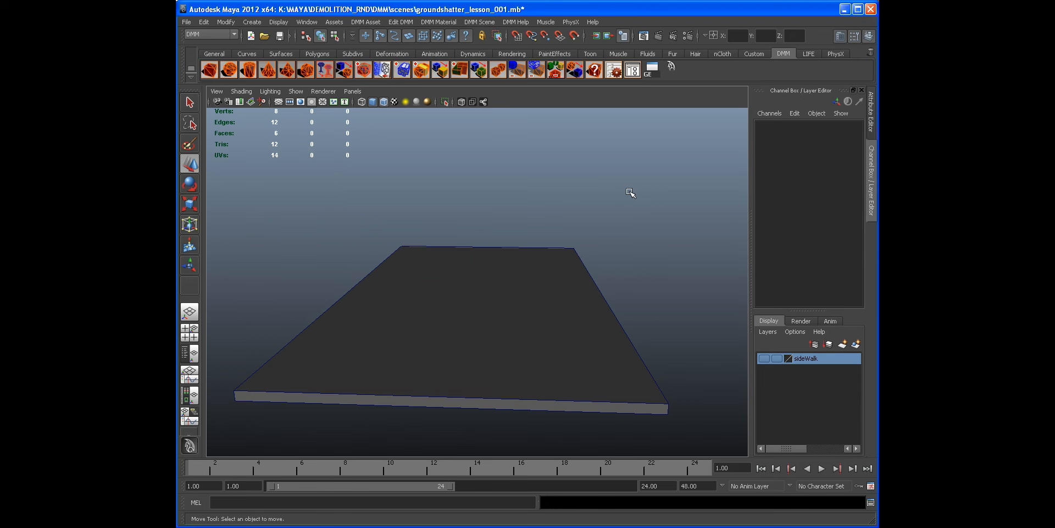
Select the ground slab, freeze its transformations and delete its construction history.
left_click_drag(333, 175, 468, 298, "alt")
left_click(436, 299)
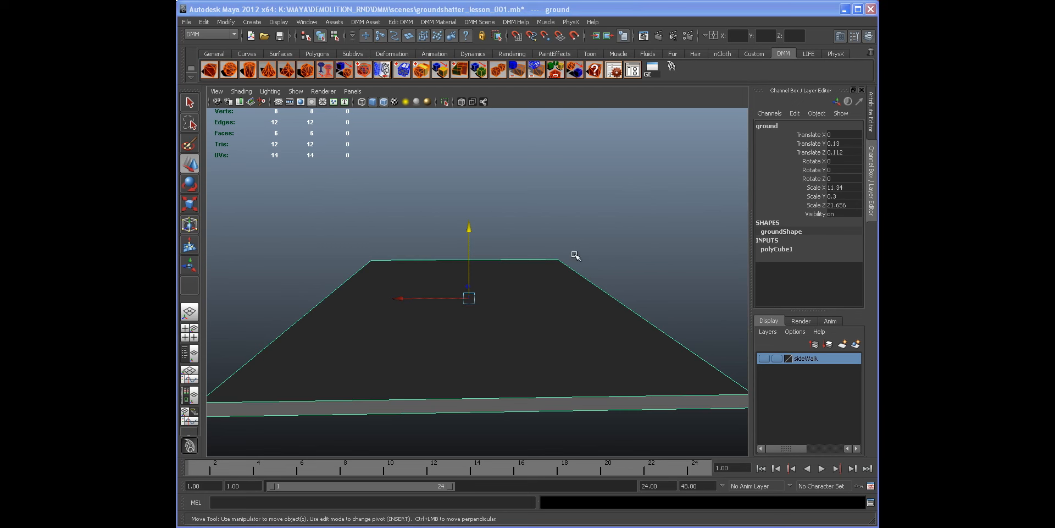
left_click_drag(573, 287, 605, 297, "alt")
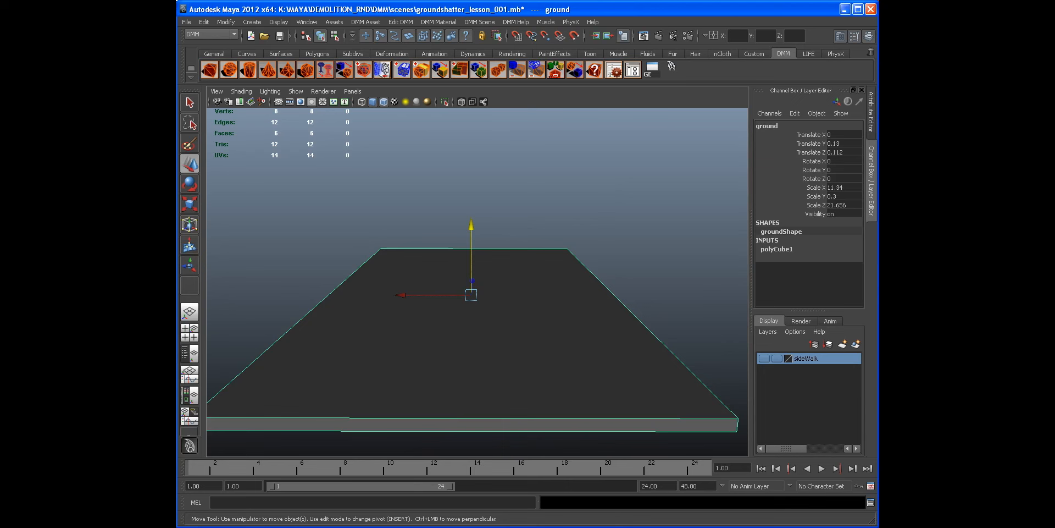
mouse_move(575, 306)
left_mouse_down("alt")
mouse_move(532, 306)
mouse_move(558, 304)
left_mouse_up("alt")
right_click_drag(489, 295, 604, 277, "alt")
left_click_drag(547, 295, 505, 286, "alt")
mouse_move(505, 287)
right_mouse_down("alt")
mouse_move(468, 286)
mouse_move(491, 283)
right_mouse_up("alt")
left_click_drag(491, 283, 523, 289, "alt")
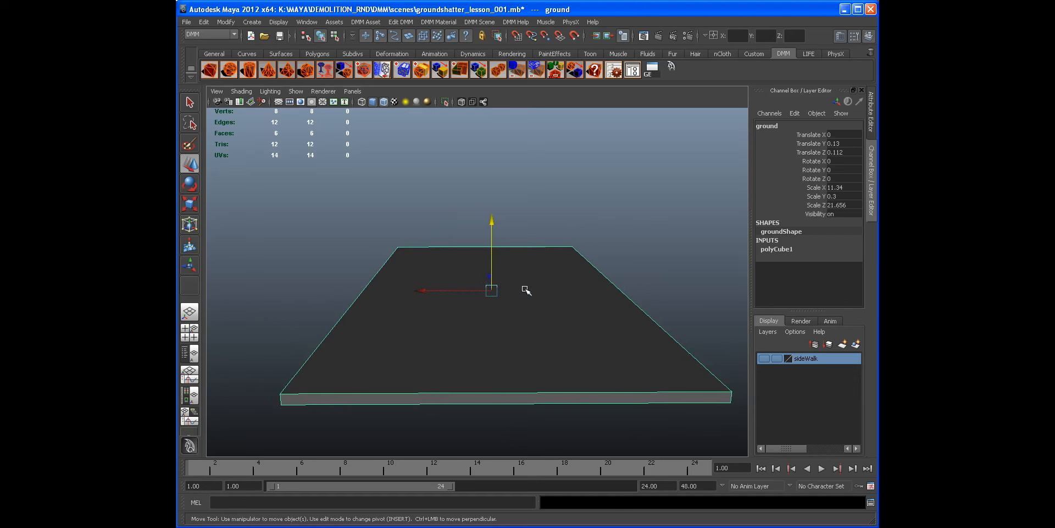
left_click(808, 52)
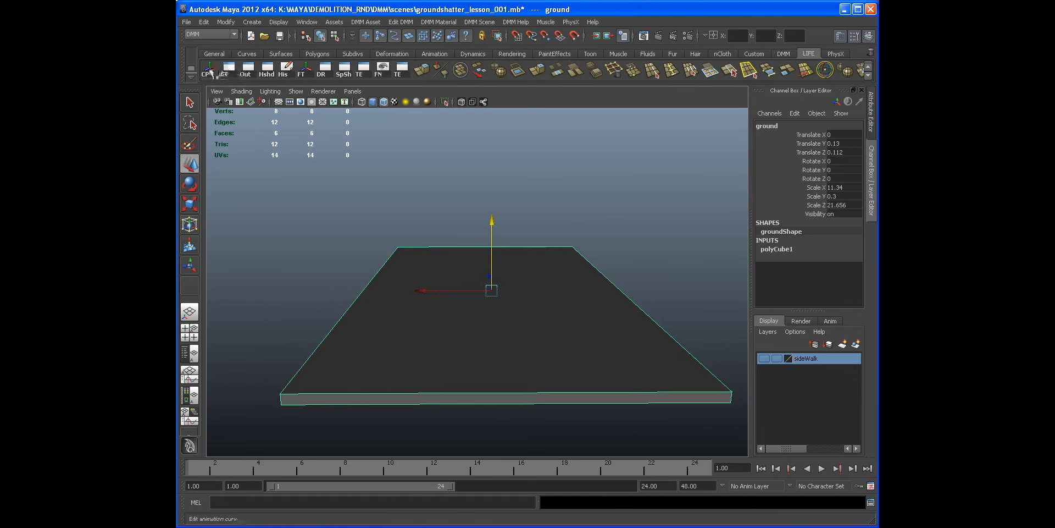
left_click(301, 69)
left_click(286, 70)
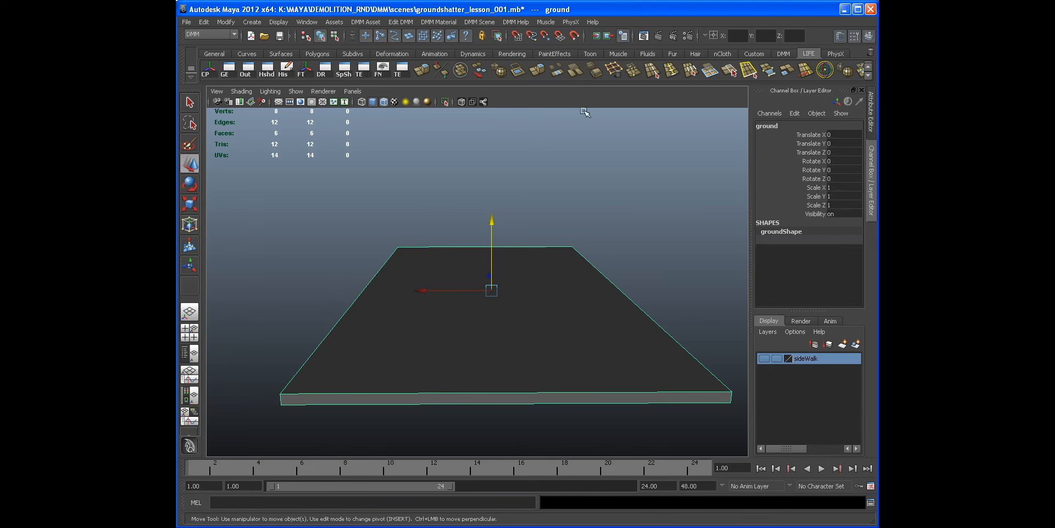
Duplicate the ground slab and scale the copy to about 1.08 in X and 1.046 in Z.
left_click_drag(688, 155, 605, 191, "alt")
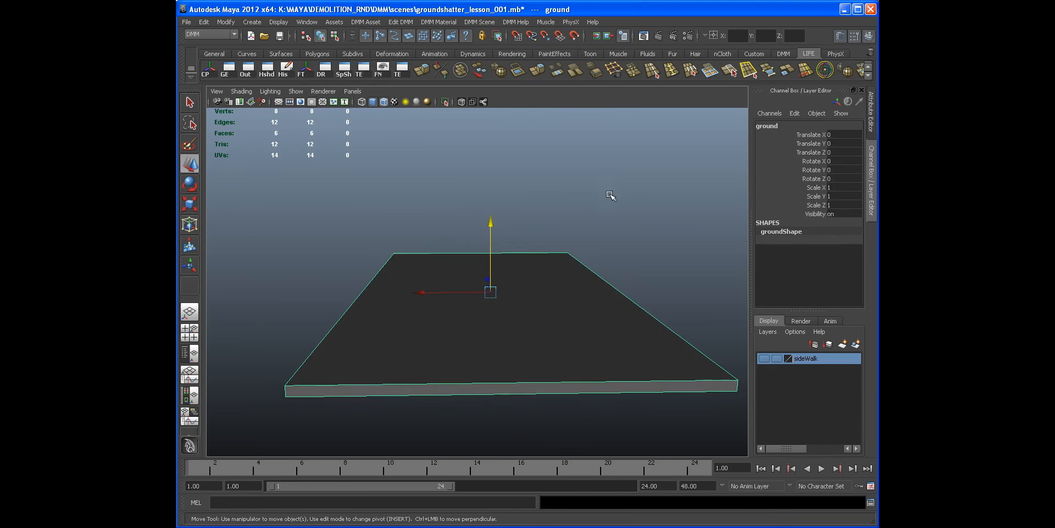
left_click_drag(668, 189, 595, 231, "alt")
left_click(783, 53)
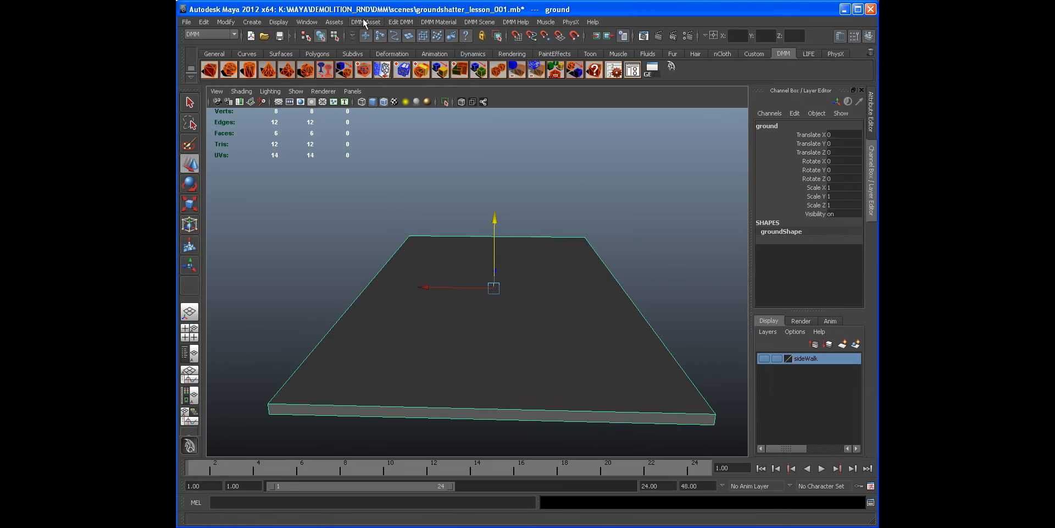
mouse_move(472, 258)
left_mouse_down("alt")
mouse_move(463, 275)
mouse_move(452, 273)
mouse_move(479, 265)
left_mouse_up("alt")
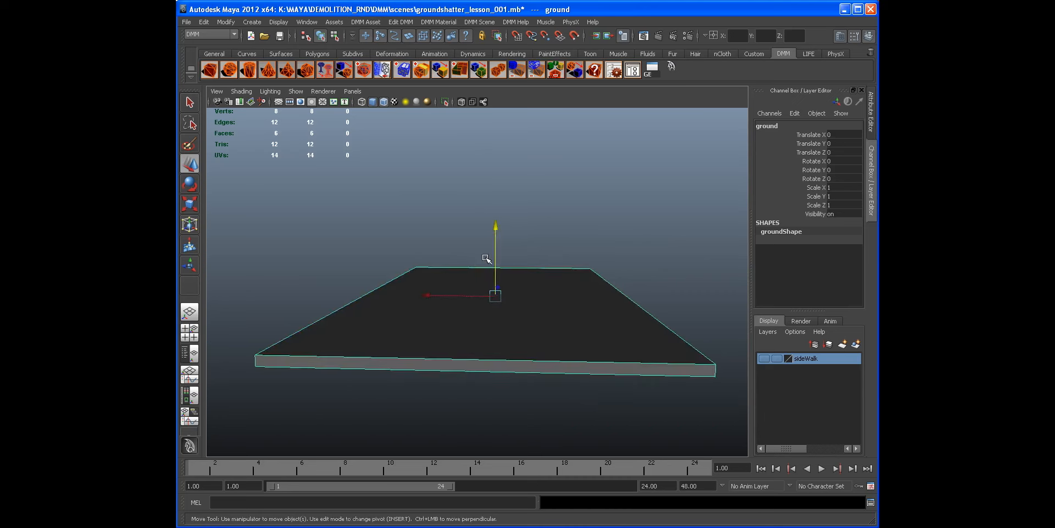
left_click_drag(533, 319, 464, 311, "alt")
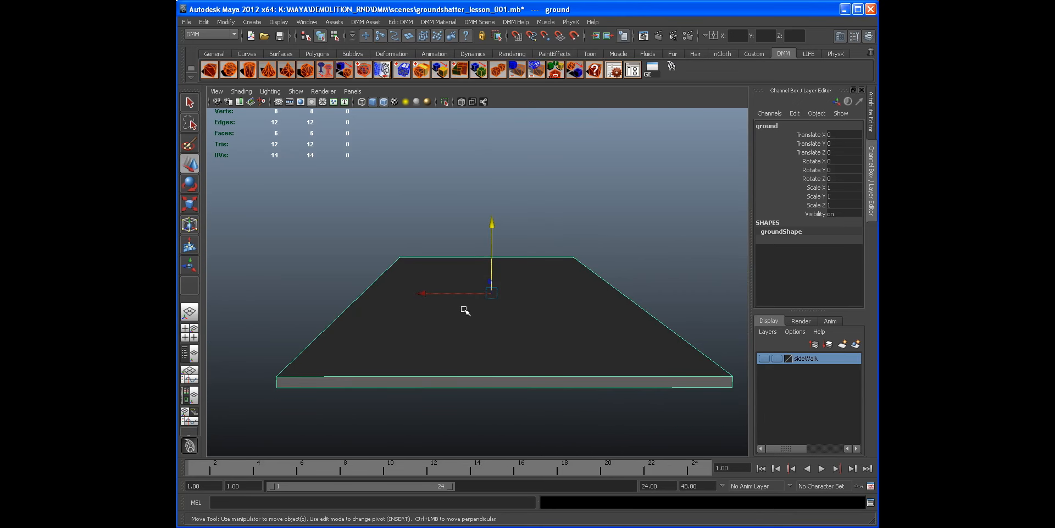
key("r")
left_click_drag(454, 306, 626, 285, "alt")
left_click_drag(603, 323, 394, 280, "alt")
left_click_drag(394, 297, 418, 306, "alt")
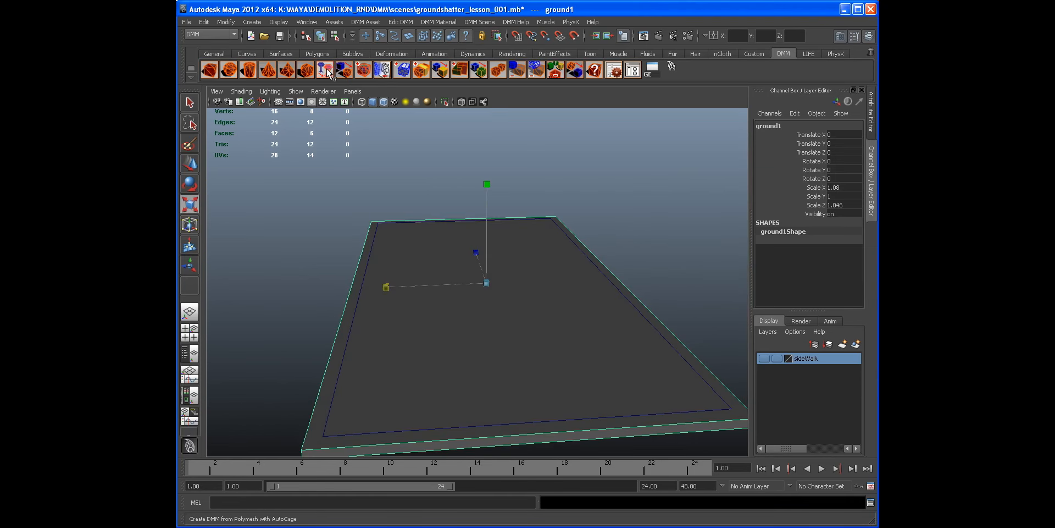
Thicken the duplicated slab ground1 to a Y scale of about 1.21 so it encloses the original.
left_click_drag(525, 307, 417, 280, "alt")
left_click_drag(471, 210, 472, 207)
left_click_drag(471, 196, 471, 186)
left_click_drag(523, 238, 565, 248, "alt")
Reduce the Z scale of ground1 to about 1.005 and check its ends against the original slab from the side.
key("space")
right_click_drag(564, 249, 535, 257, "alt")
key("f")
right_click_drag(484, 289, 621, 285, "alt")
middle_click_drag(574, 275, 570, 287, "alt")
right_click_drag(570, 288, 532, 268, "alt")
middle_click_drag(532, 269, 407, 264, "alt")
middle_click_drag(654, 268, 430, 268, "alt")
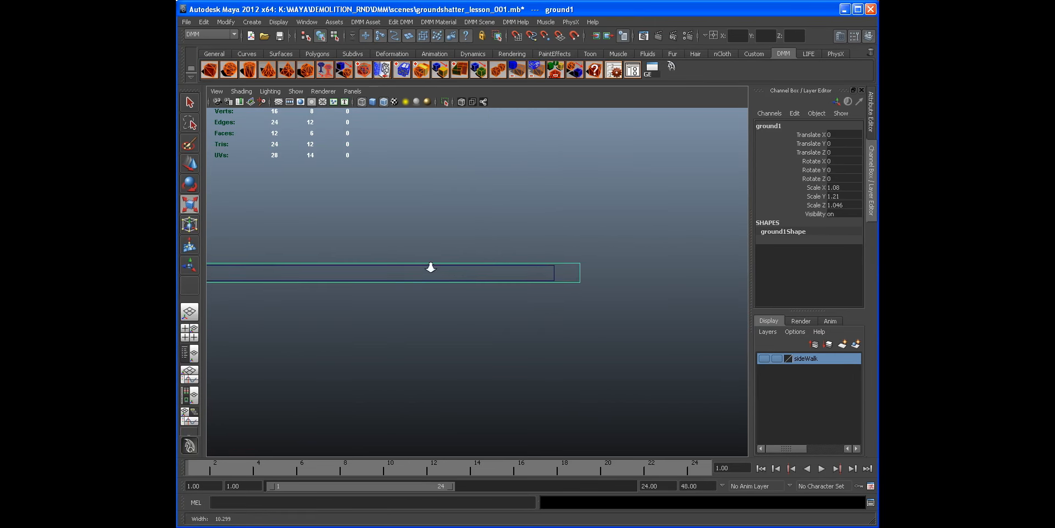
right_click_drag(431, 268, 536, 272, "alt")
middle_click_drag(453, 267, 682, 237, "alt")
right_click_drag(682, 237, 495, 237, "alt")
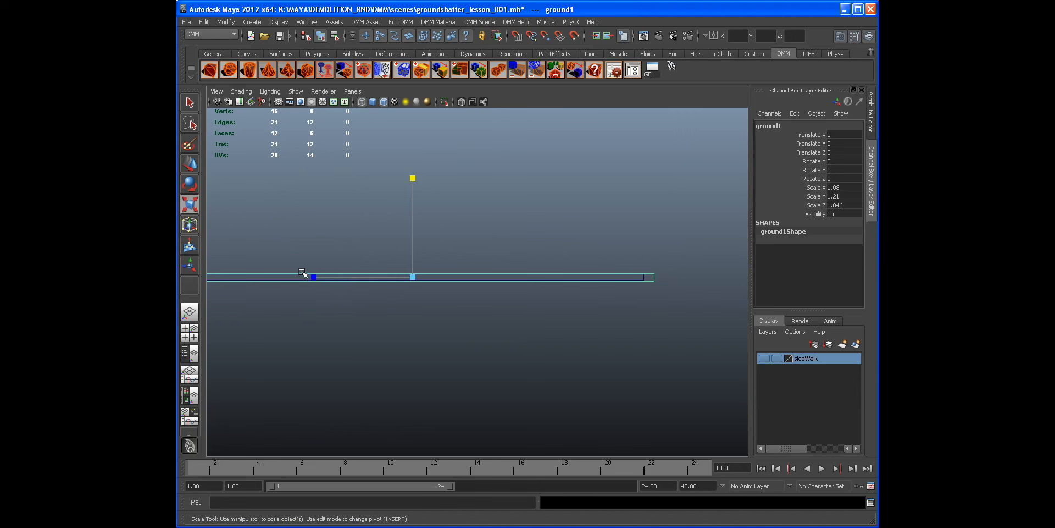
left_click_drag(315, 277, 318, 276)
middle_click_drag(477, 316, 443, 316, "alt")
right_click_drag(443, 316, 569, 315, "alt")
right_click_drag(443, 295, 706, 301, "alt")
middle_click_drag(624, 313, 384, 325, "alt")
right_click_drag(384, 325, 671, 324, "alt")
key("space")
Create a bare DMM object from the ground1 polymesh and inspect the generated tetrahedral cage.
mouse_move(575, 314)
left_mouse_down("alt")
mouse_move(520, 319)
mouse_move(446, 281)
left_mouse_up("alt")
key("5")
left_click(363, 22)
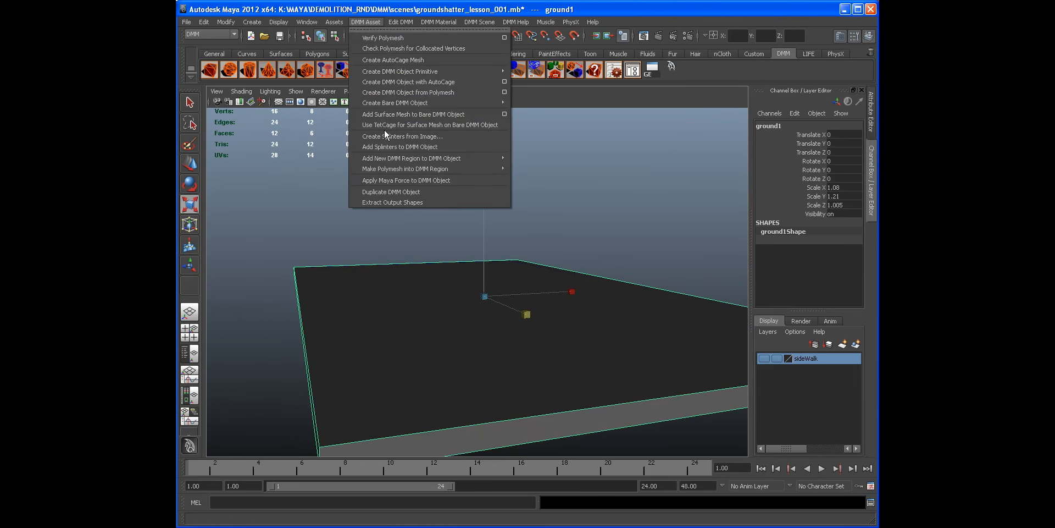
mouse_move(387, 107)
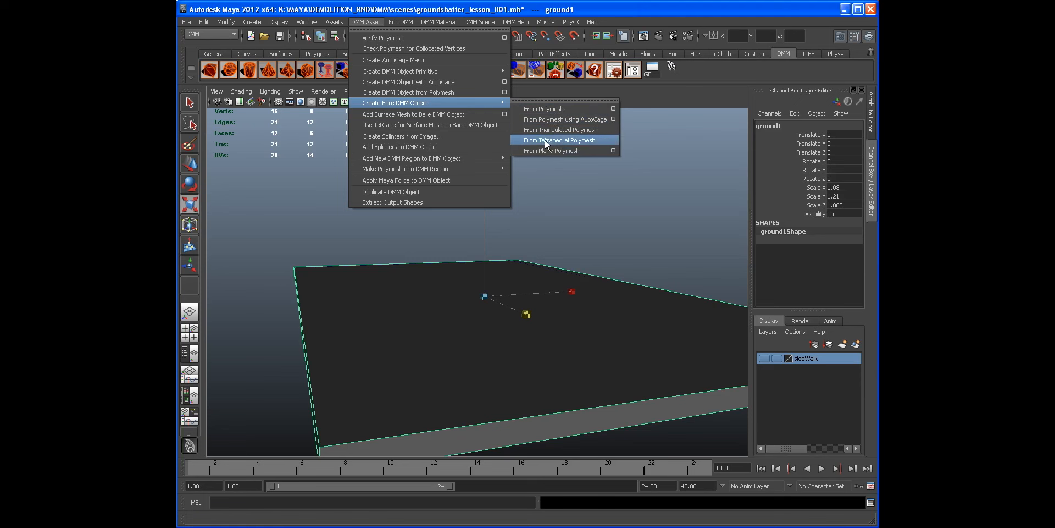
left_click(542, 110)
left_click_drag(535, 212, 385, 295, "alt")
left_click_drag(568, 217, 461, 240, "alt")
right_click_drag(461, 240, 517, 266, "alt")
left_click_drag(486, 291, 513, 272, "alt")
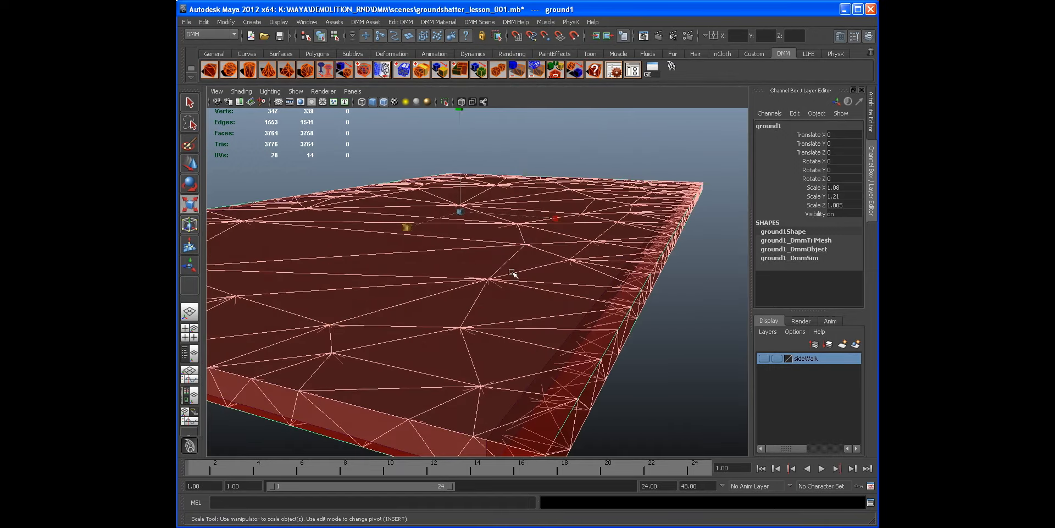
left_click_drag(567, 306, 248, 282, "alt")
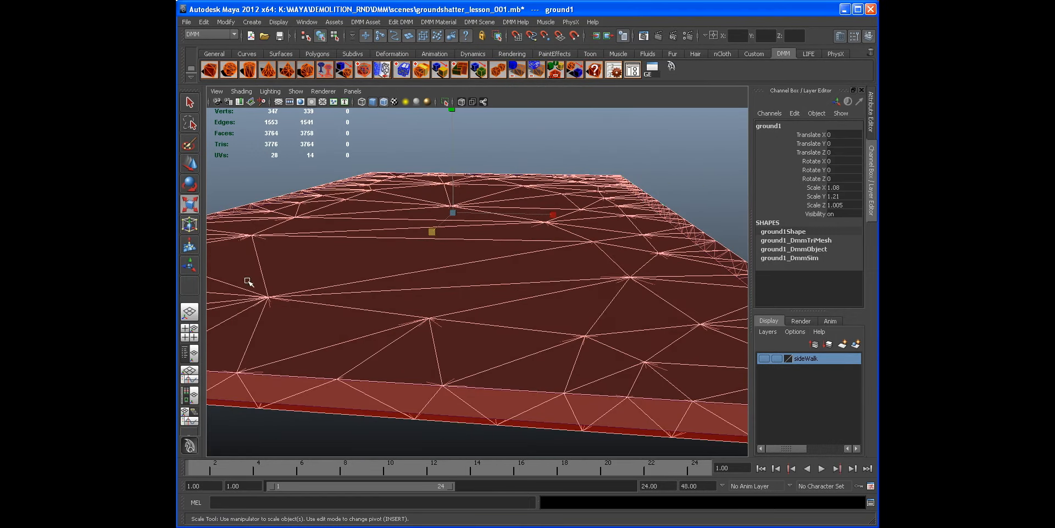
Switch to a layout that shows the Outliner beside the perspective view.
left_click(189, 353)
left_click_drag(437, 258, 452, 257, "alt")
middle_click_drag(452, 257, 487, 254, "alt")
left_click_drag(356, 251, 403, 261, "alt")
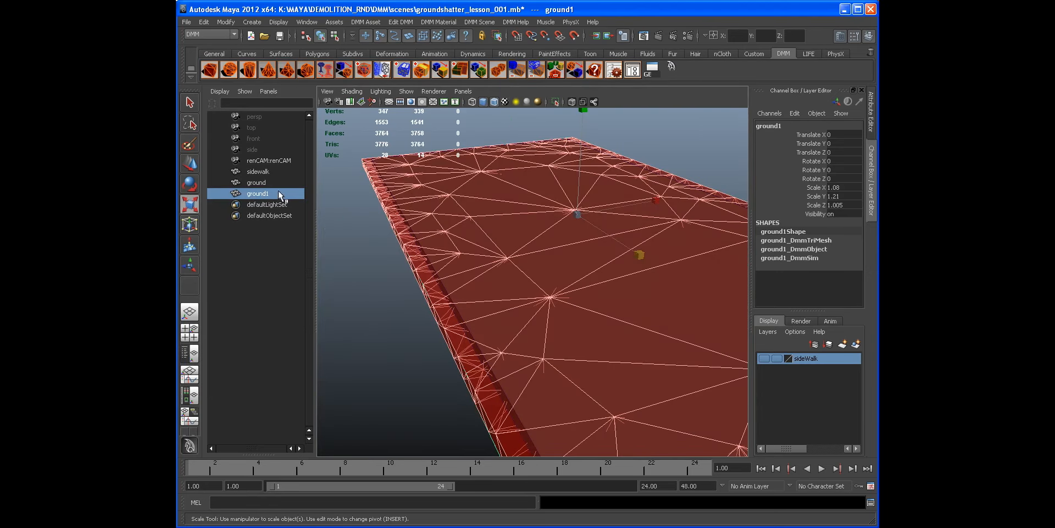
right_click_drag(409, 209, 466, 214, "alt")
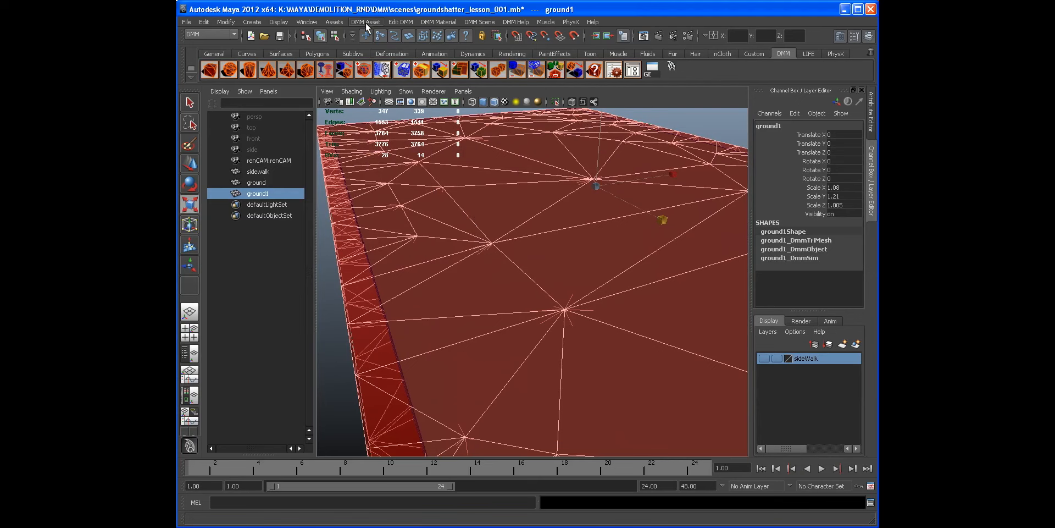
Add the original ground slab as the surface mesh of the bare DMM object ground1.
left_click_drag(395, 223, 377, 223, "alt")
left_click(263, 183, "ctrl")
left_click_drag(549, 234, 511, 231, "alt")
left_click(366, 22)
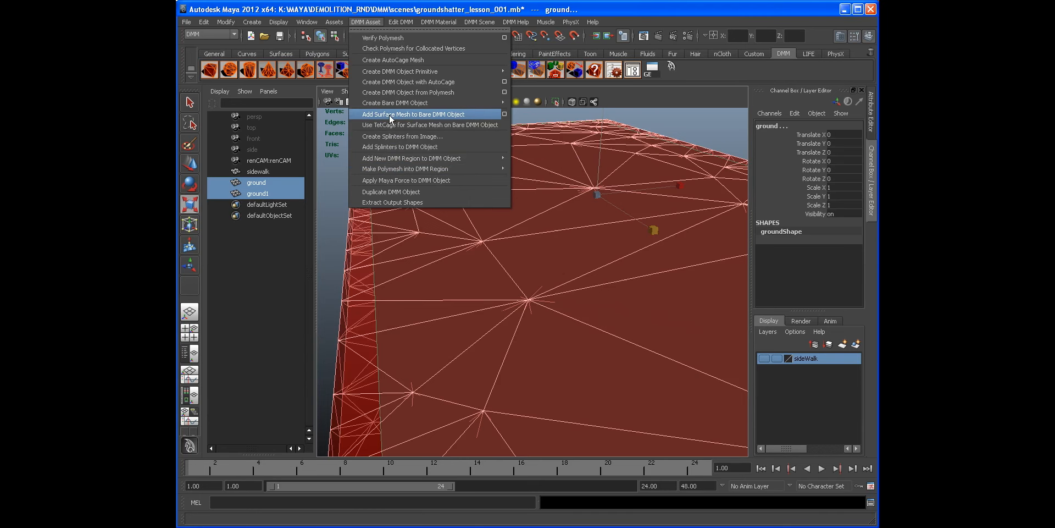
left_click_drag(509, 179, 516, 197, "alt")
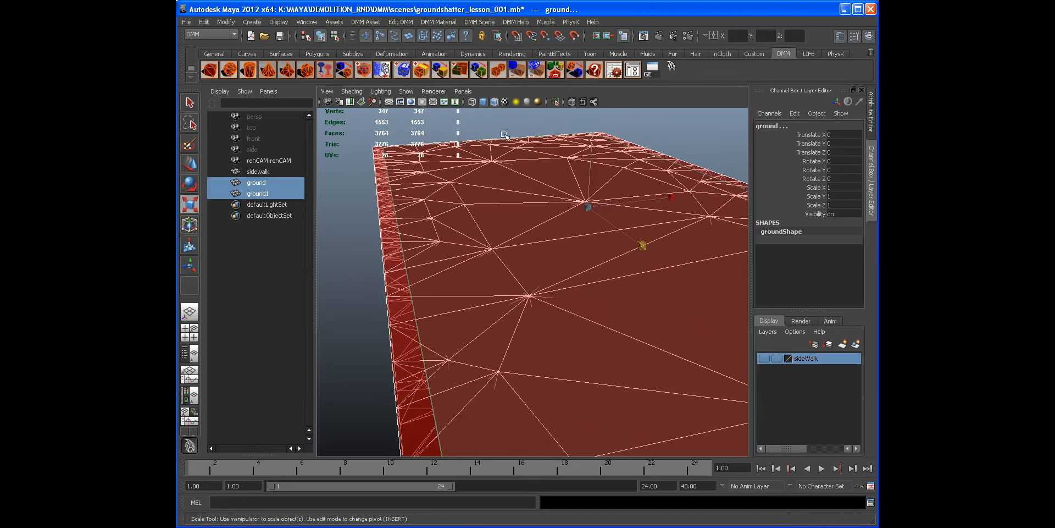
left_click(363, 71)
Examine ground1's output surface mesh from several angles, both selected and deselected.
left_click_drag(473, 176, 542, 202, "alt")
left_click_drag(501, 230, 503, 201, "alt")
left_click(579, 223)
left_click_drag(579, 223, 511, 190, "alt")
key("r")
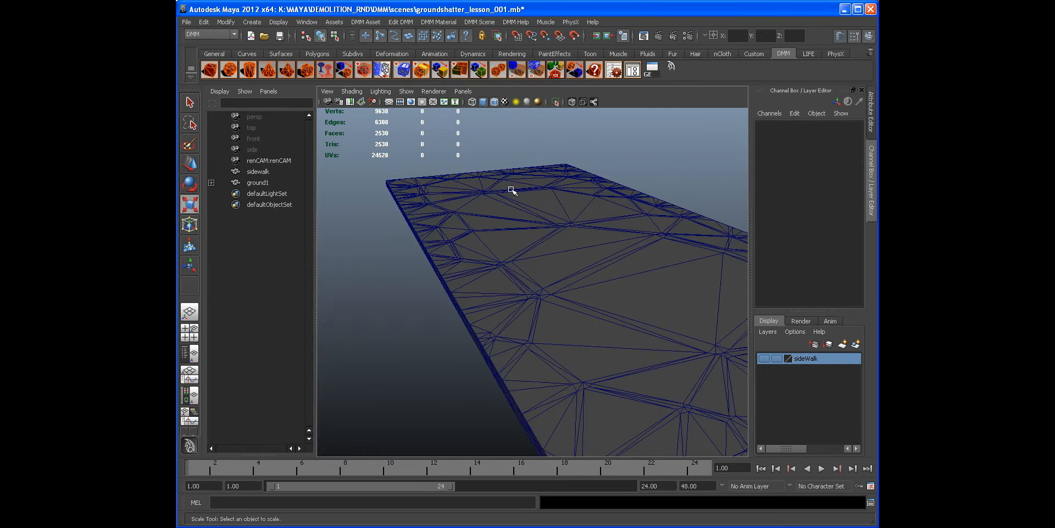
left_click(366, 22)
left_click(644, 137)
left_click_drag(644, 138, 561, 207, "alt")
left_click(561, 207)
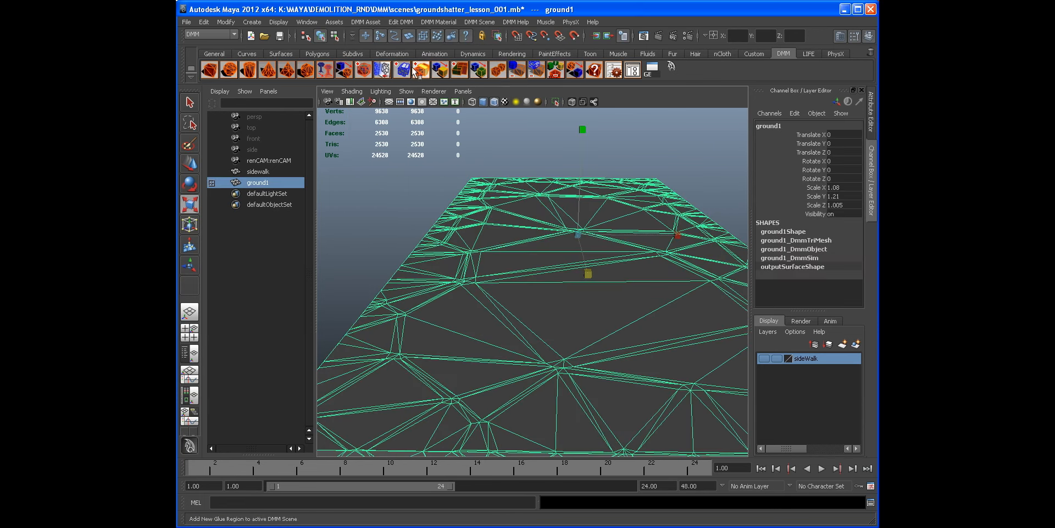
left_click(586, 226)
left_click_drag(586, 225, 607, 229, "alt")
left_click_drag(634, 258, 427, 292, "alt")
left_click(570, 235)
left_click(471, 259)
left_click_drag(471, 258, 481, 240, "alt")
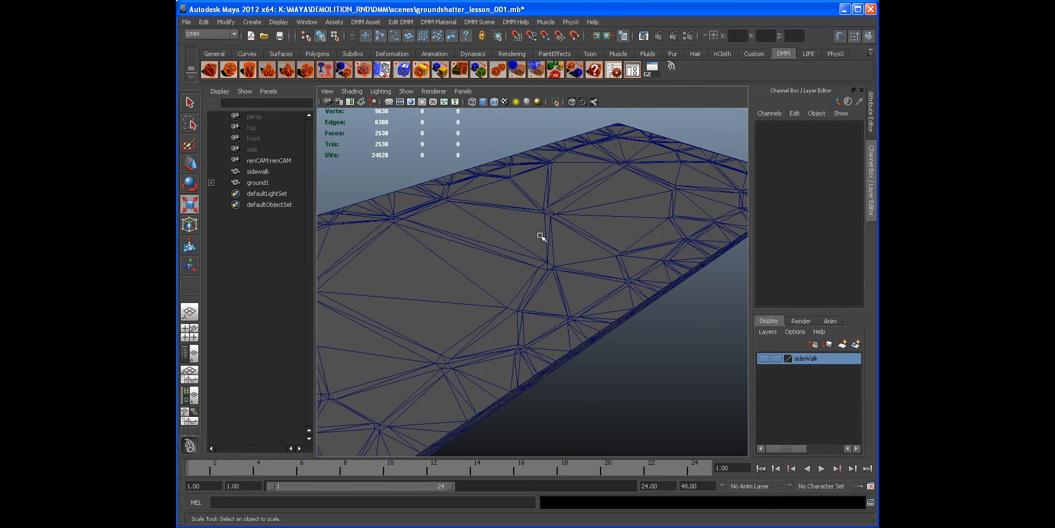
Open the DMM Asset Manager for ground1 and bring up its triangulation and tet generation parameters.
left_click(632, 70)
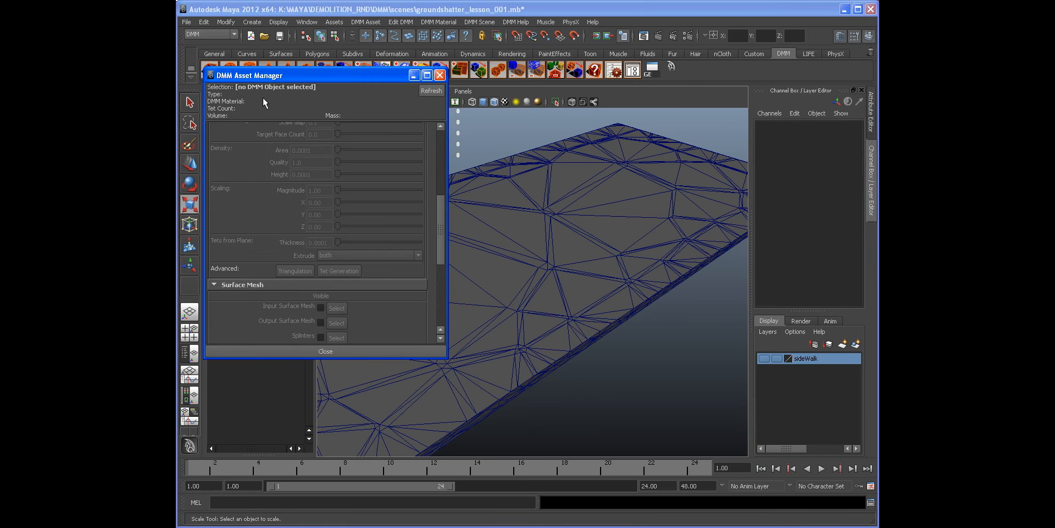
left_click(466, 208)
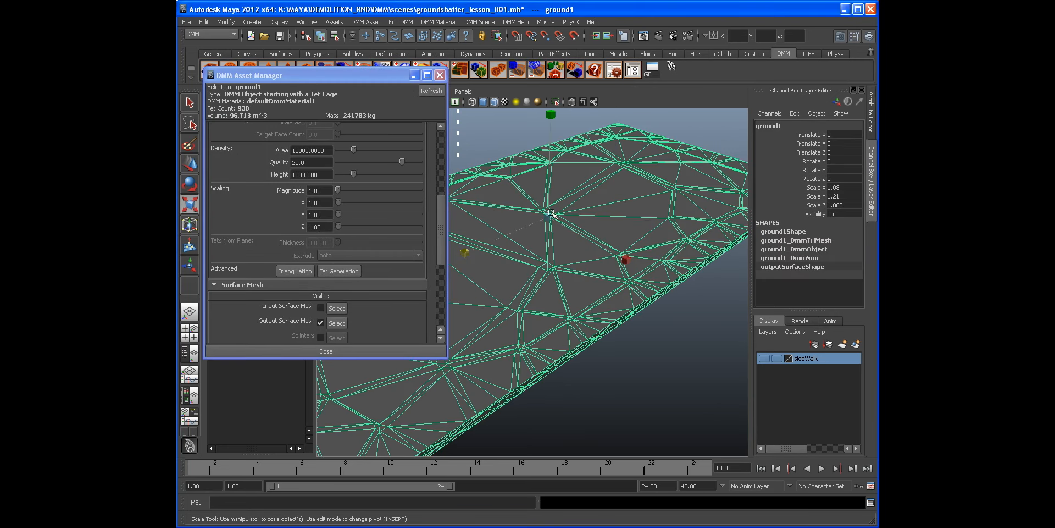
mouse_move(440, 229)
left_mouse_down()
mouse_move(441, 279)
mouse_move(440, 225)
left_mouse_up()
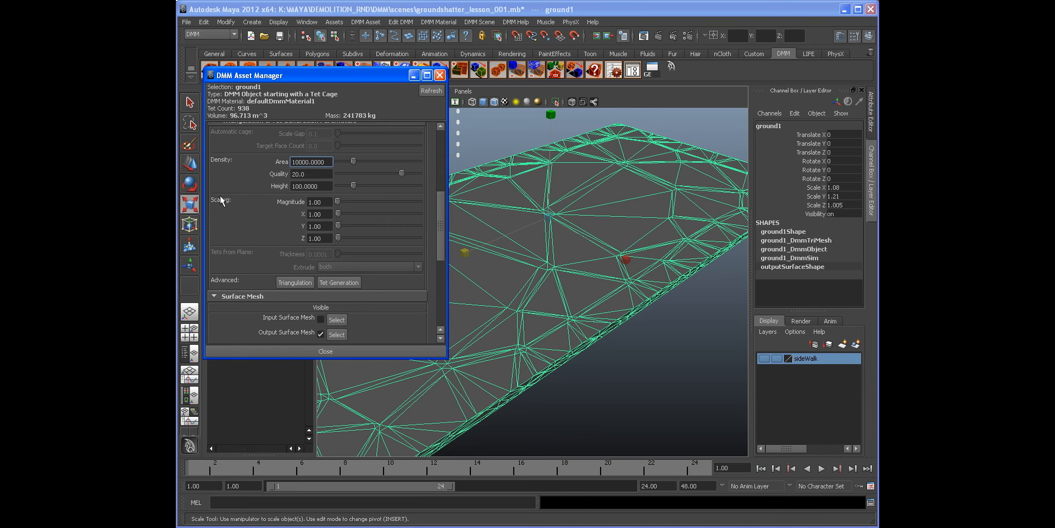
scroll(262, 185, "up", 2)
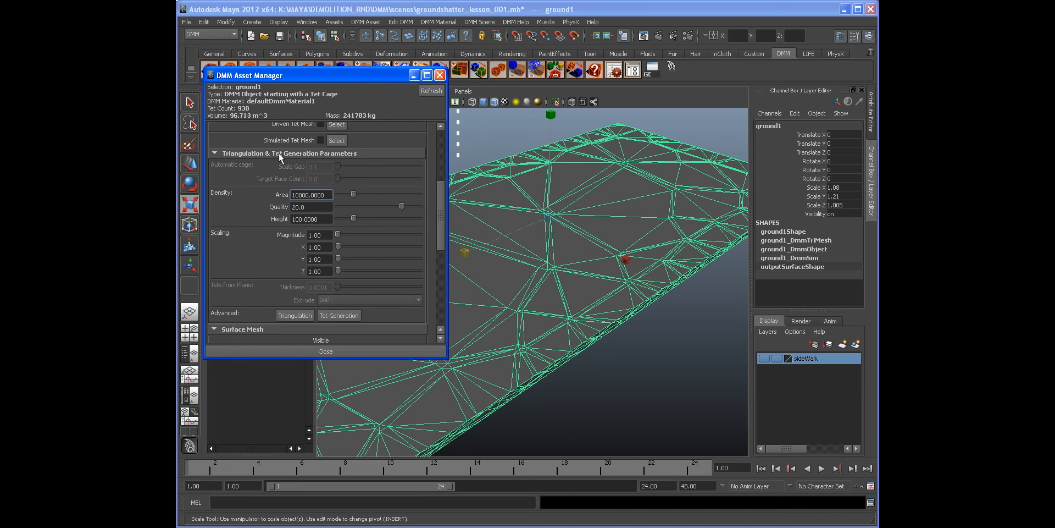
scroll(325, 161, "down", 2)
Try a scaling magnitude of 2 and a Y scaling of about 63.76 on ground1's tet generation.
double_click(327, 203)
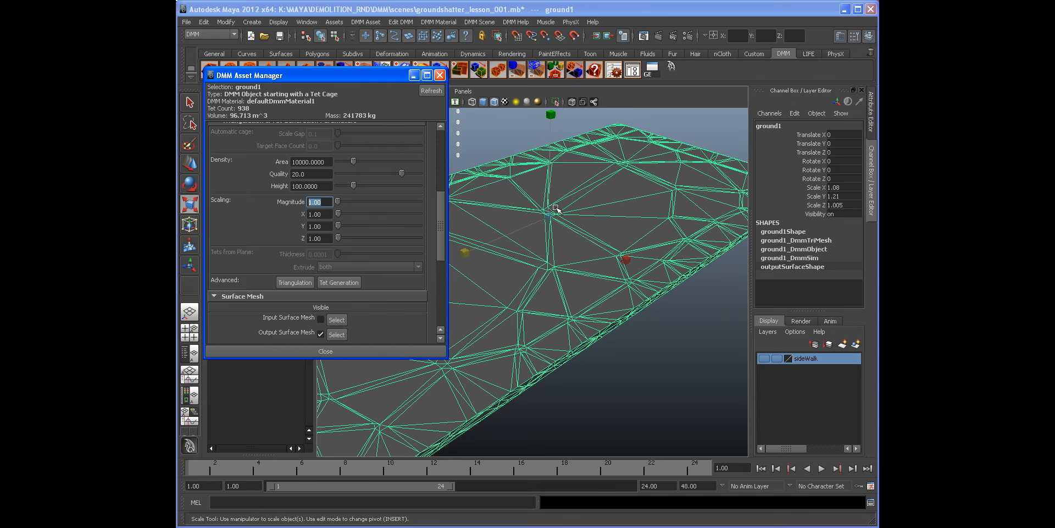
middle_click_drag(577, 206, 600, 211, "alt")
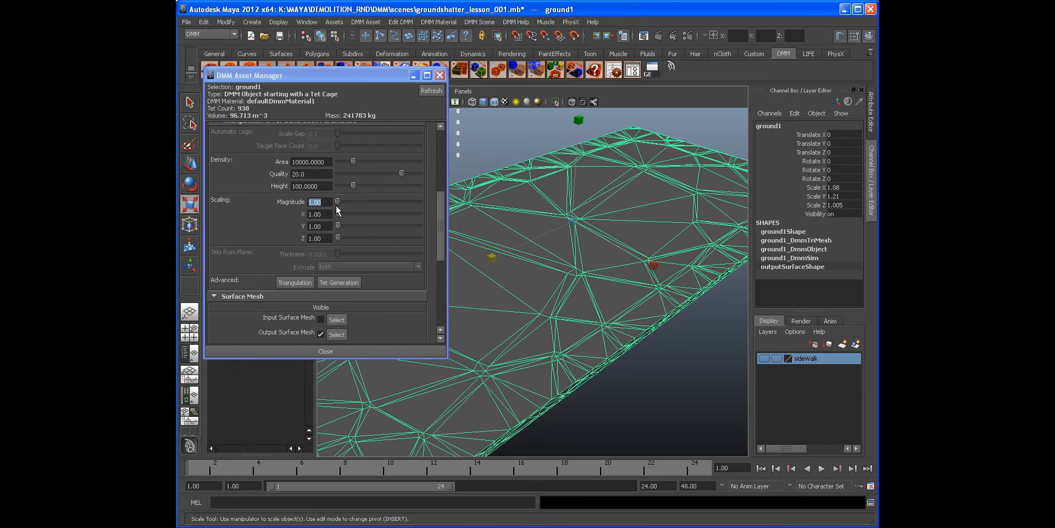
key("2")
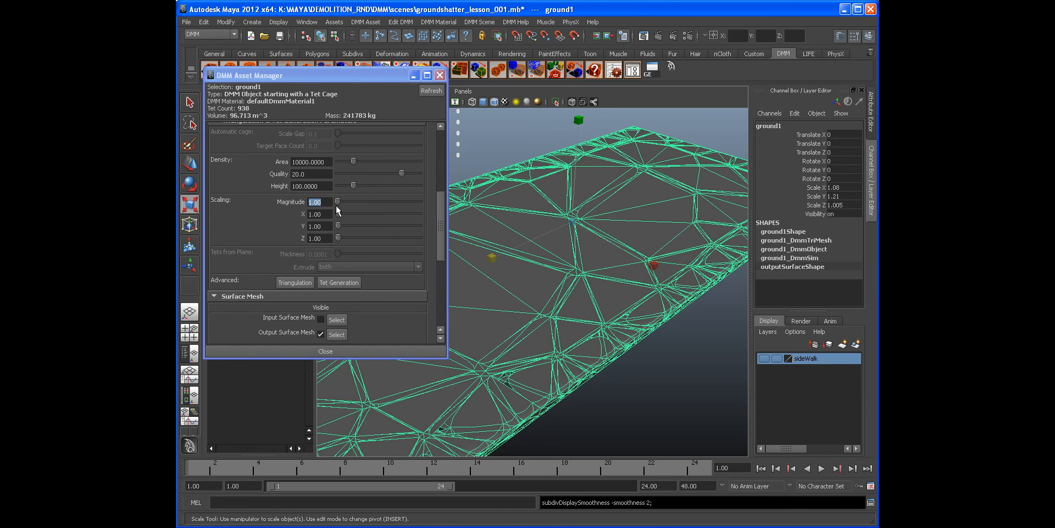
type("2")
key("Return")
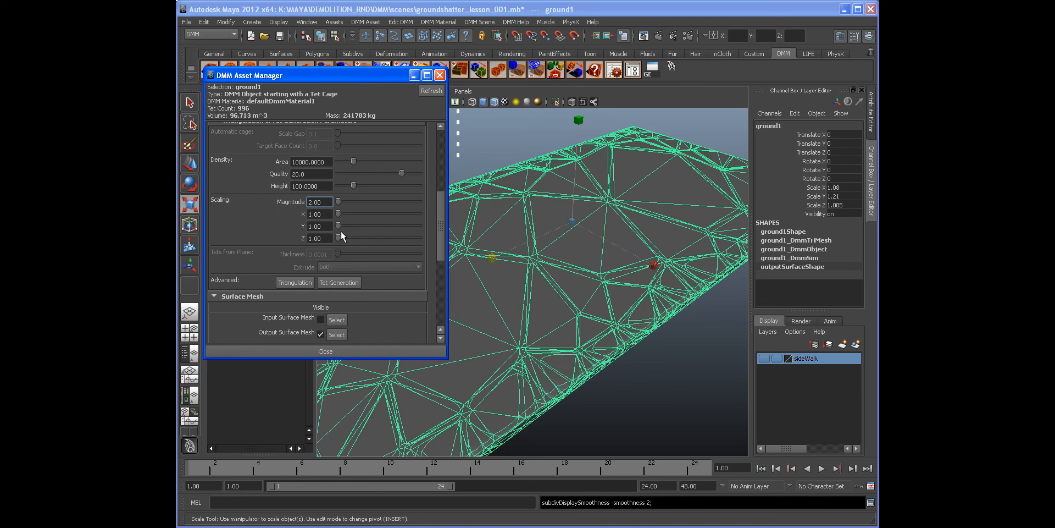
left_click_drag(342, 226, 390, 225)
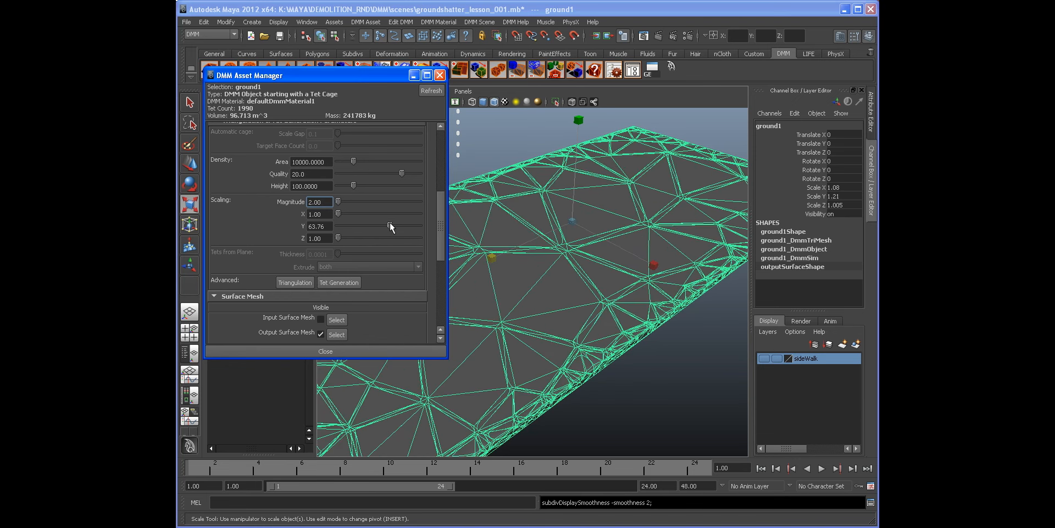
Reset the tet generation's Y scaling and scaling magnitude to 1.
double_click(326, 225)
type("1")
key("Return")
double_click(316, 202)
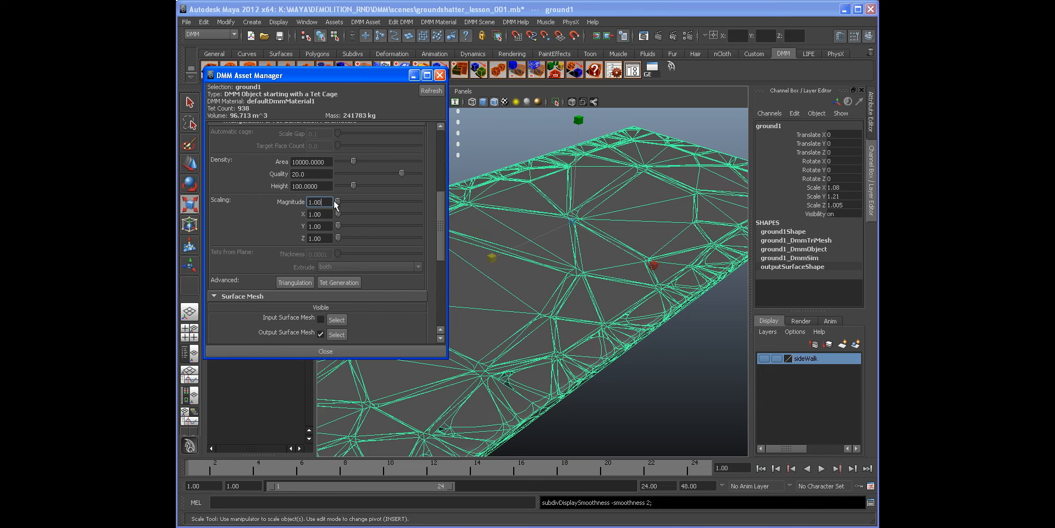
Set the density area of ground1's tet generation to 1.
mouse_move(480, 228)
left_mouse_down("alt")
mouse_move(517, 224)
mouse_move(469, 215)
left_mouse_up("alt")
left_click_drag(328, 163, 258, 155)
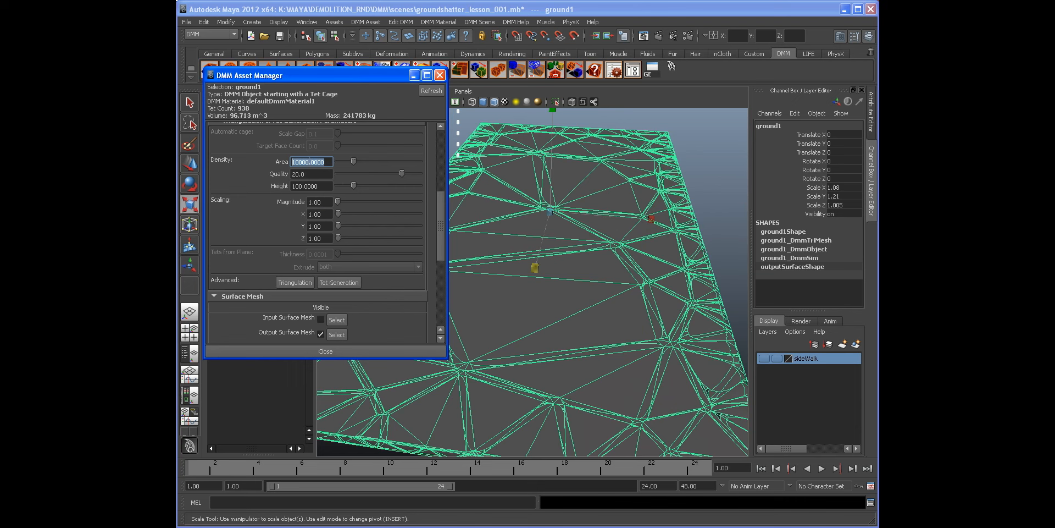
left_click(300, 162)
left_click_drag(308, 162, 260, 158)
type("1")
key("Return")
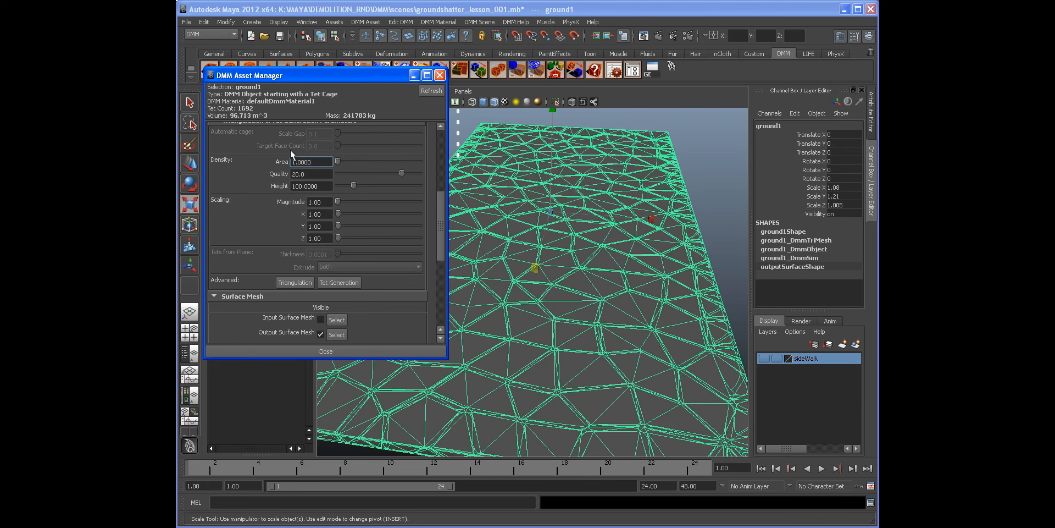
Examine the size and distribution of ground1's pieces across the slab, then reselect ground1.
left_click_drag(309, 161, 296, 157)
left_click_drag(529, 234, 561, 219, "alt")
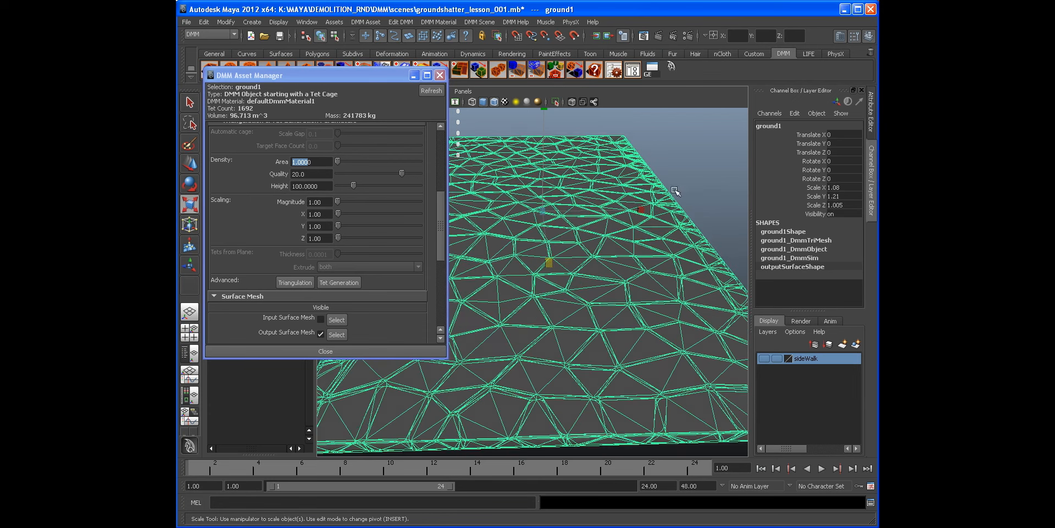
left_click(707, 177)
left_click_drag(654, 214, 591, 258, "alt")
left_click(623, 242)
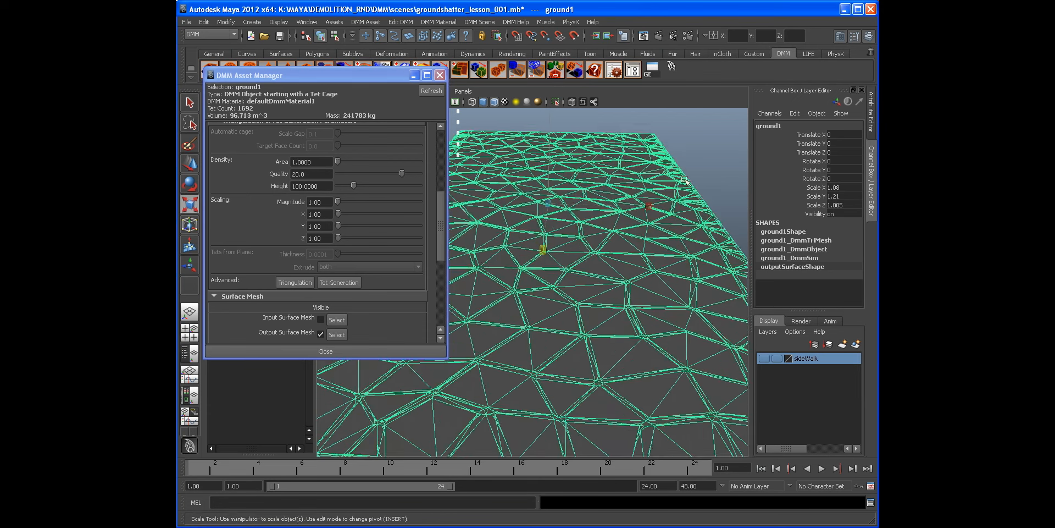
left_click_drag(647, 222, 655, 229, "alt")
key("1")
left_click(621, 253)
left_click_drag(621, 253, 601, 271, "alt")
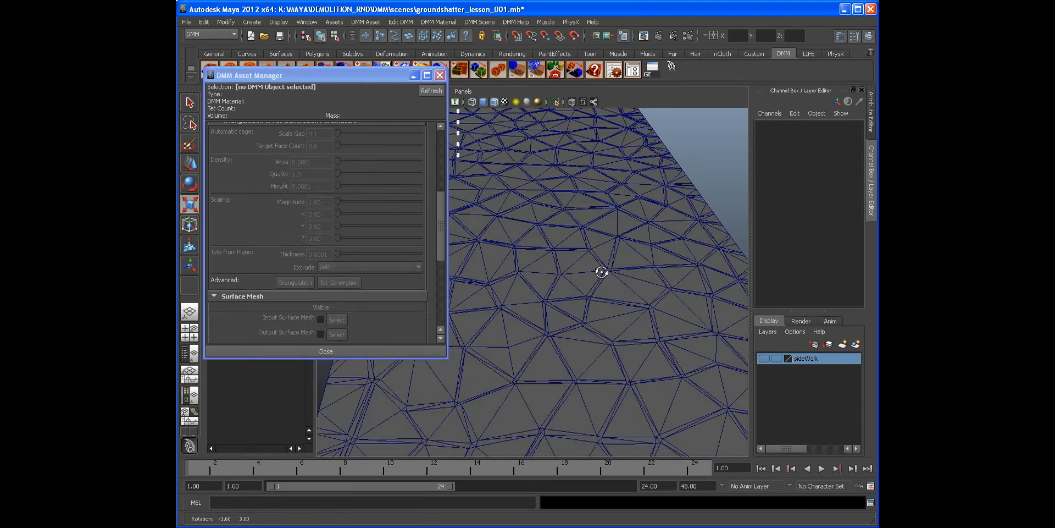
left_click(545, 243)
left_click_drag(544, 243, 542, 237, "alt")
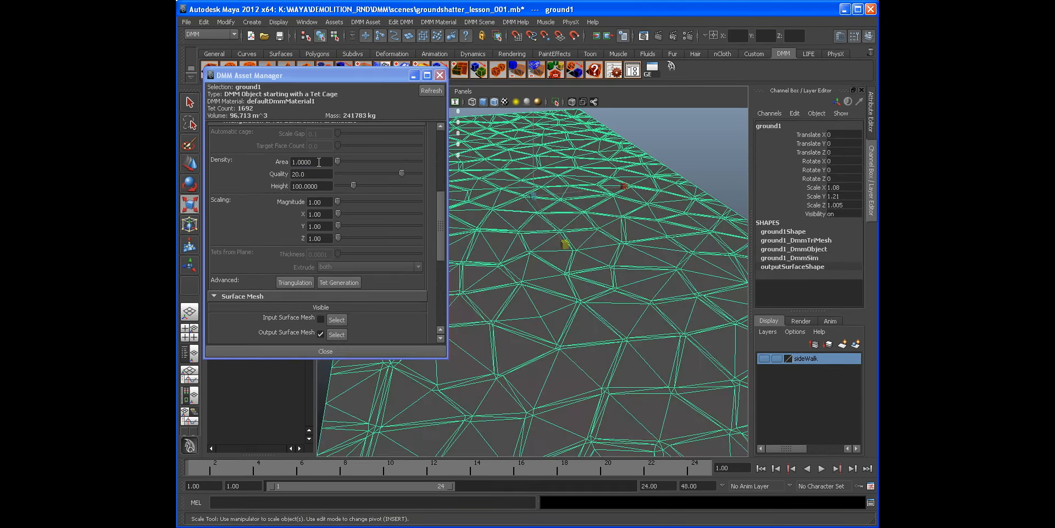
Set ground1's density area to 0.5 and minimize the DMM Asset Manager.
triple_click(319, 161)
type(".5")
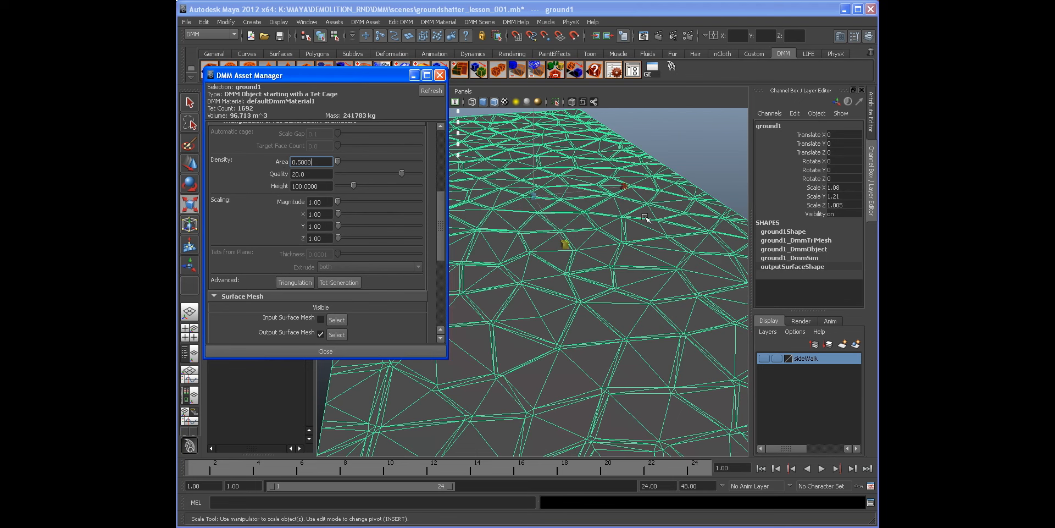
left_click_drag(633, 238, 627, 246, "alt")
left_click(696, 134)
left_click_drag(670, 206, 605, 206, "alt")
left_click(414, 75)
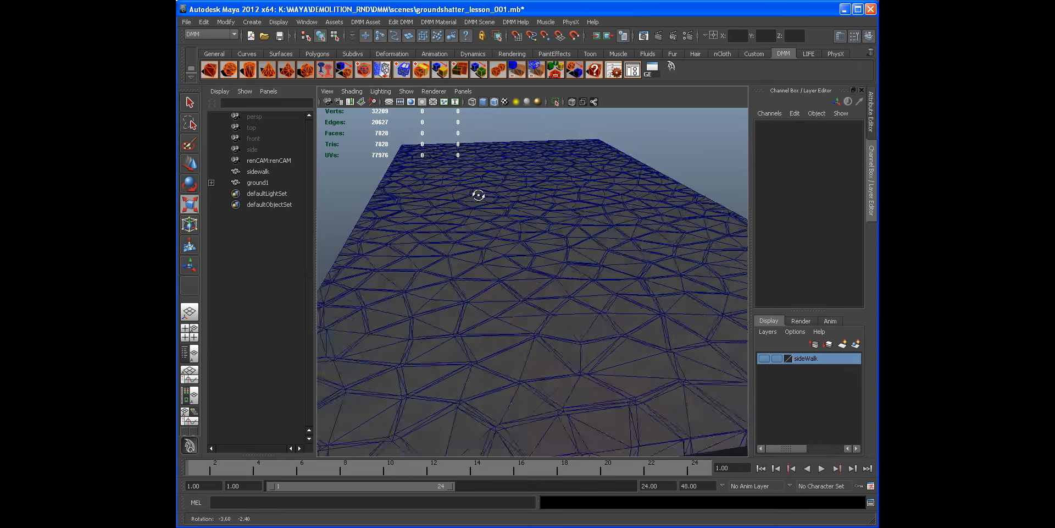
Maximize the perspective view, show the sideWalk layer, and select ground1 between the sidewalks.
left_click_drag(479, 195, 533, 203, "alt")
key("space")
left_click_drag(480, 228, 508, 231, "alt")
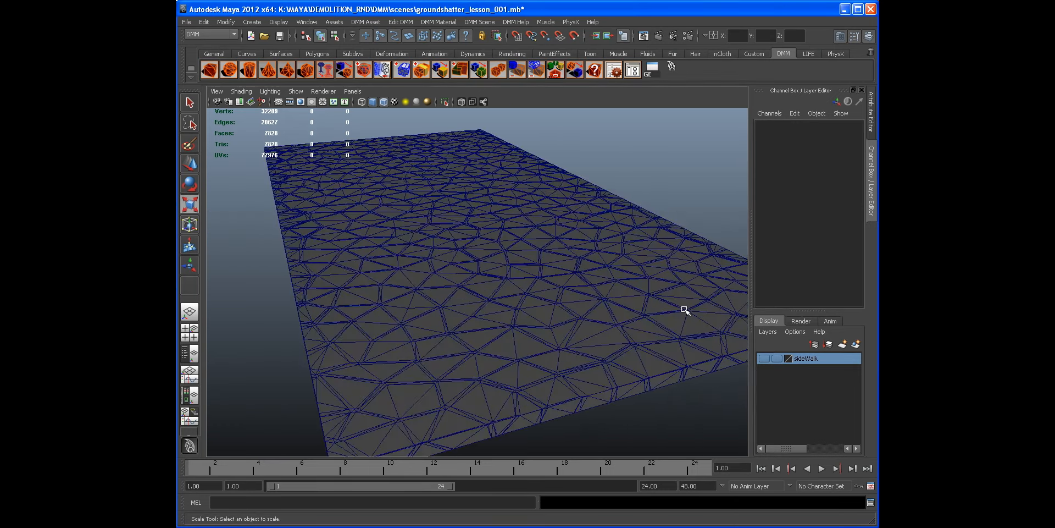
left_click(764, 359)
left_click_drag(586, 299, 561, 280, "alt")
left_click(561, 281)
middle_click_drag(561, 280, 455, 266, "alt")
right_click_drag(454, 266, 464, 272, "alt")
left_click_drag(465, 272, 552, 257, "alt")
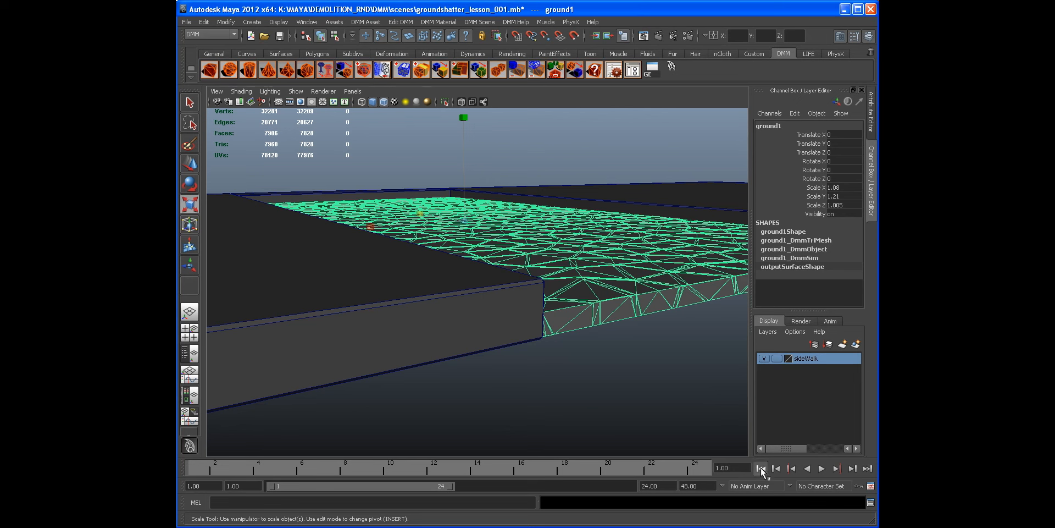
Play a short test of the ground1 simulation, stop it, and rewind to the first frame.
left_click(821, 468)
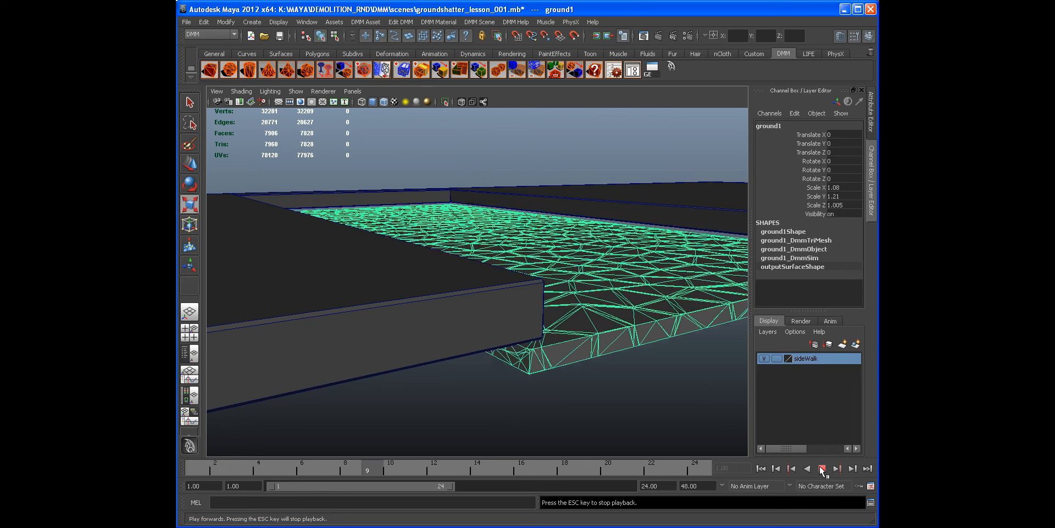
left_click(820, 469)
left_click_drag(613, 269, 569, 308, "alt")
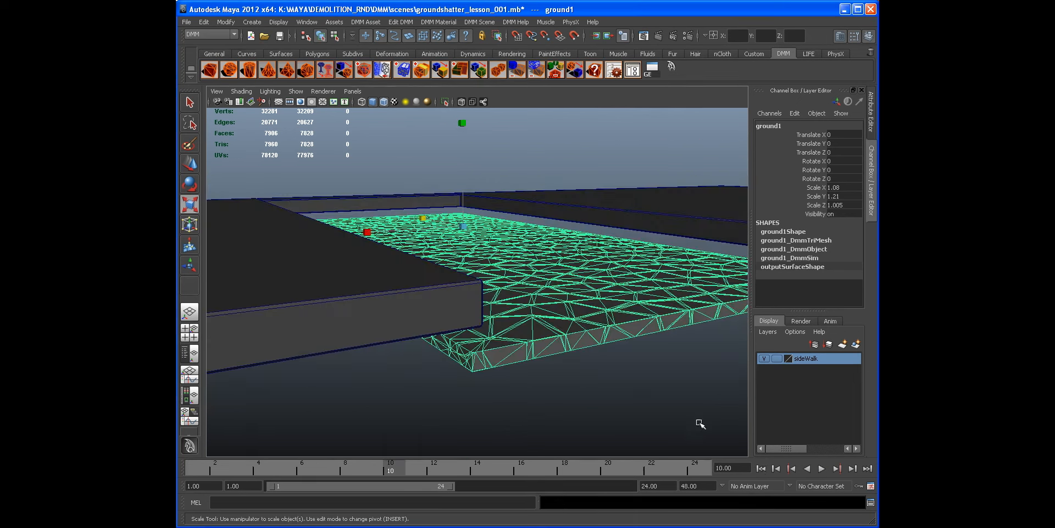
left_click(760, 468)
Extend the playback range to end at frame 100 and hide the Channel Box to enlarge the view.
left_click(654, 486)
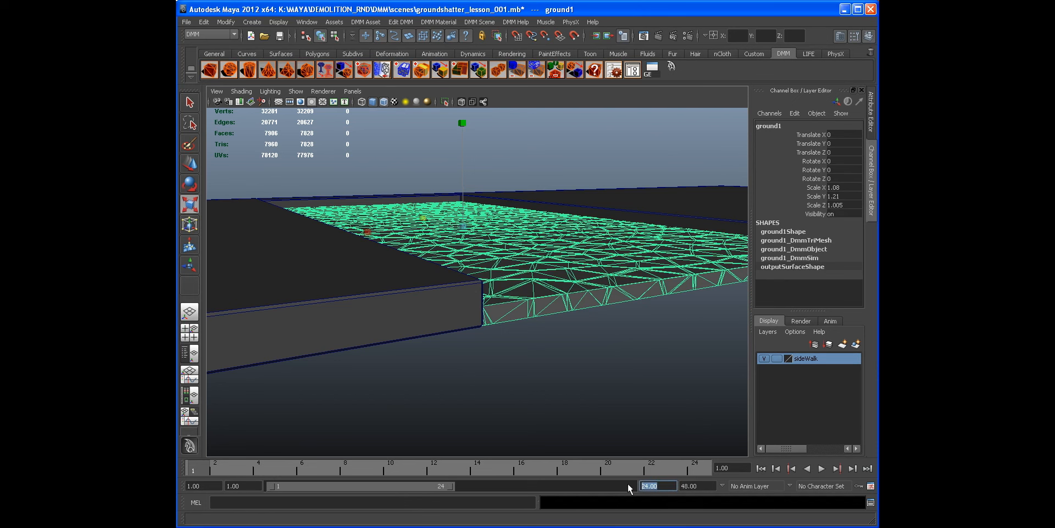
key("Return")
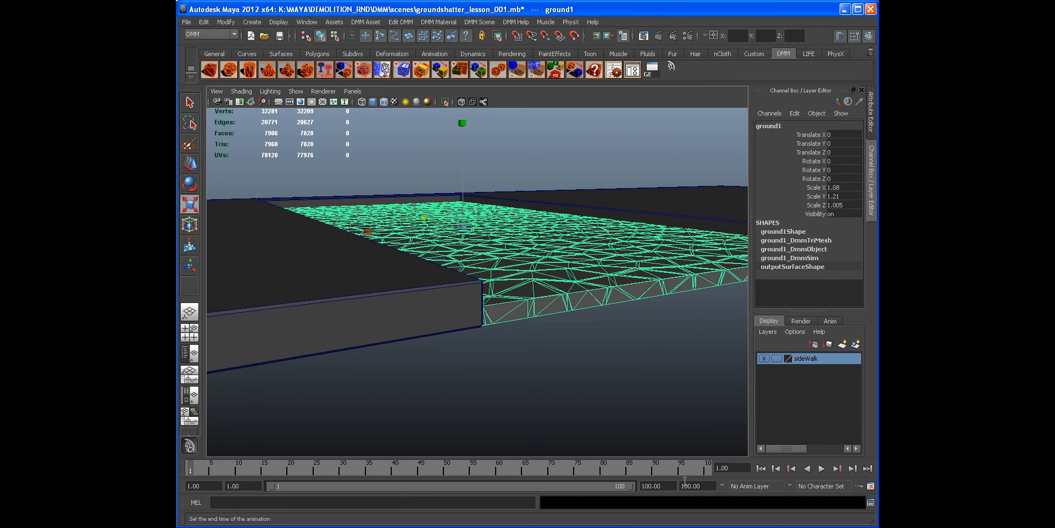
mouse_move(641, 283)
left_mouse_down("alt")
mouse_move(521, 334)
mouse_move(541, 337)
left_mouse_up("alt")
left_click(876, 203)
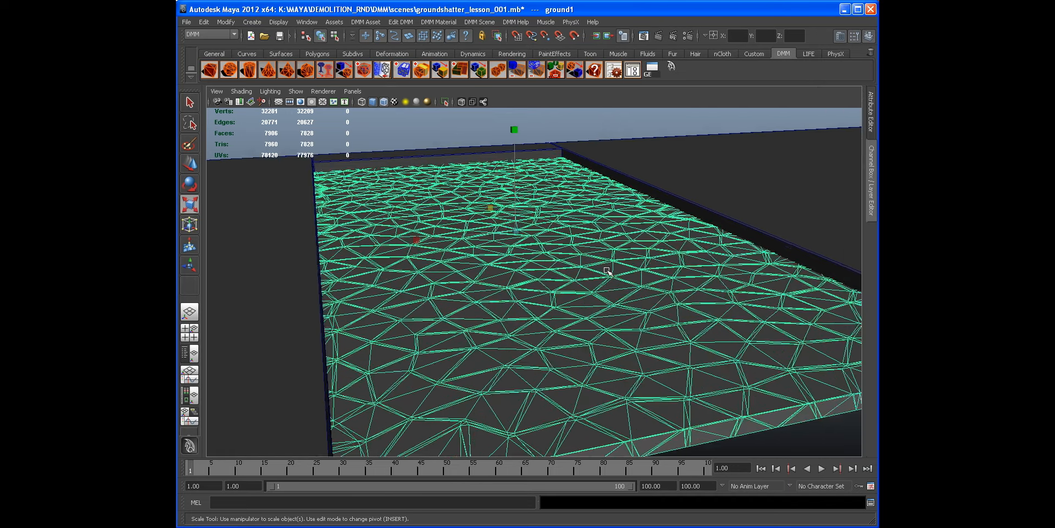
Switch the view to the renCAM perspective camera.
left_click_drag(609, 271, 457, 282, "alt")
left_click(352, 91)
mouse_move(363, 104)
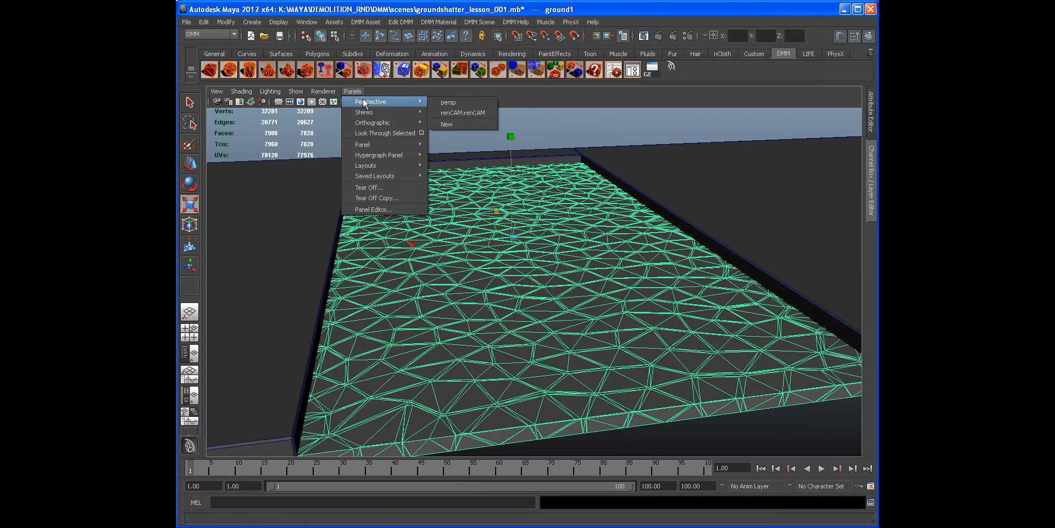
left_click(456, 113)
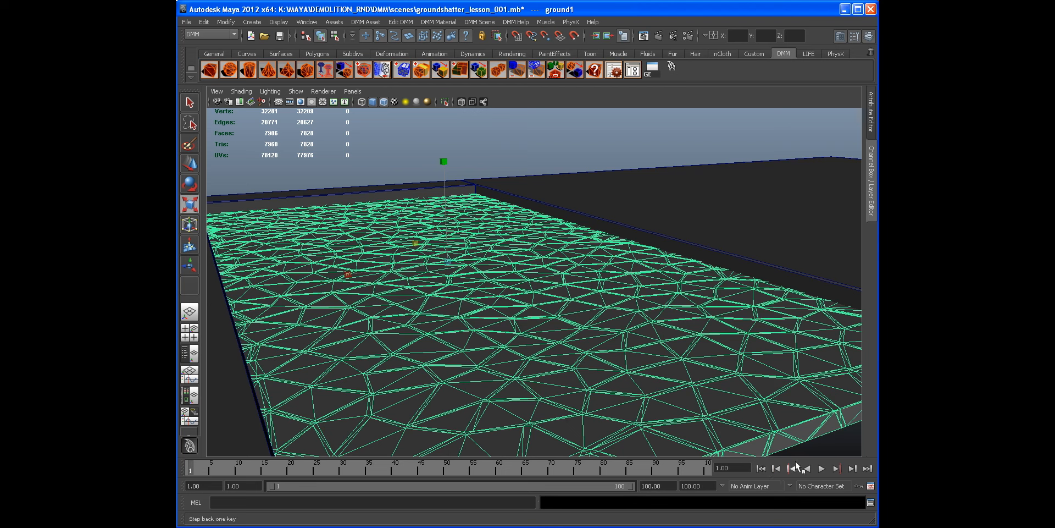
Play the simulation with the longer range, rewind to frame 1, and view the whole slab between the sidewalks.
left_click(821, 468)
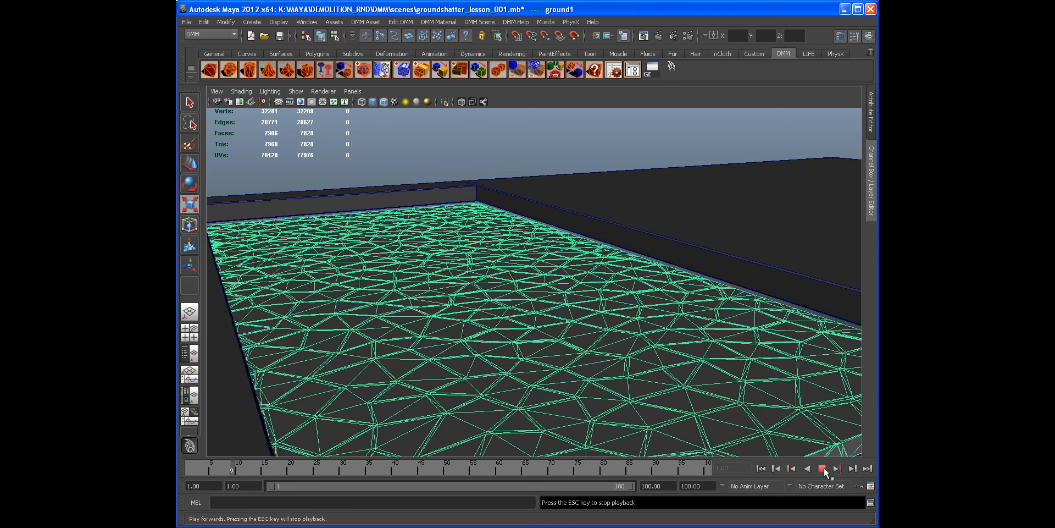
left_click(761, 468)
left_click_drag(684, 340, 475, 317, "alt")
left_click(540, 142)
left_click(541, 198)
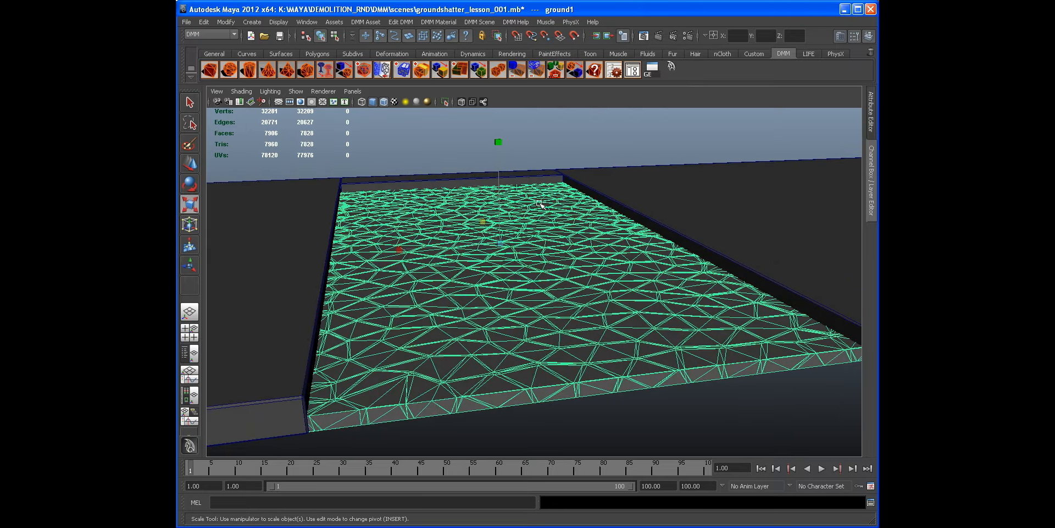
left_click_drag(569, 254, 511, 261, "alt")
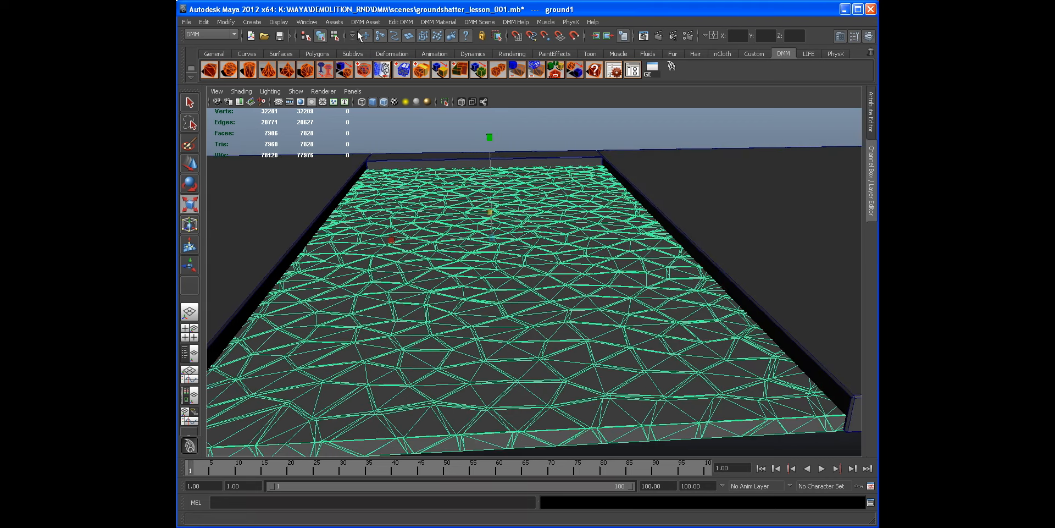
Add a DMM passive region to the ground slab and view the slab from the top.
left_click(364, 22)
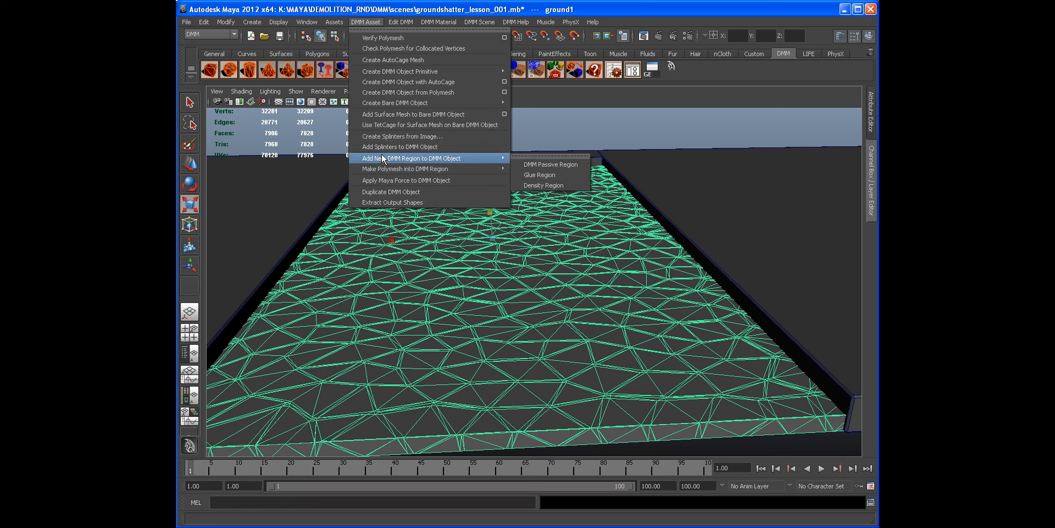
mouse_move(434, 168)
left_click(560, 164)
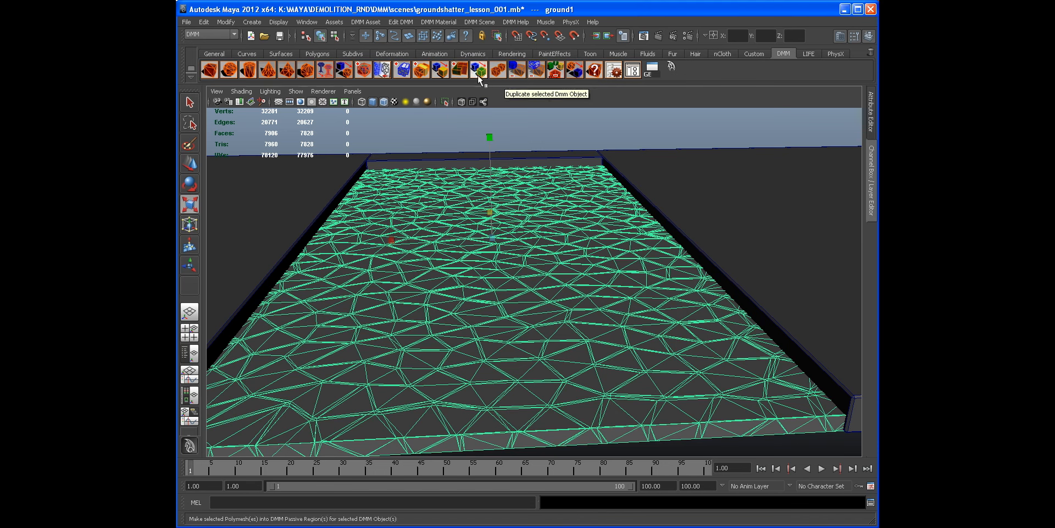
left_click(460, 72)
left_click_drag(519, 189, 499, 220, "alt")
key("space")
key("space")
mouse_move(542, 290)
left_mouse_down()
mouse_move(565, 289)
mouse_move(537, 289)
left_mouse_up()
Place the passive region over the slab's side edge and stretch it along the slab's full length.
key("w")
key("r")
scroll(534, 275, "down", 2)
left_click_drag(478, 388, 479, 459)
scroll(512, 327, "down", 1)
left_click_drag(485, 387, 485, 432)
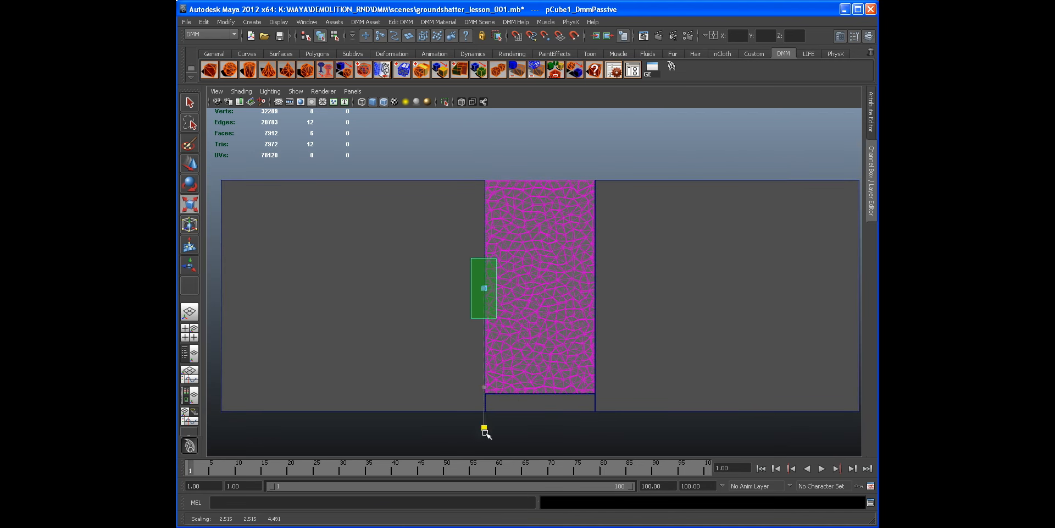
left_click_drag(485, 400, 478, 340)
Flatten the passive region's height in perspective and shift it along X to about -5.925, overlapping the slab's edge under the sidewalk.
key("space")
left_click_drag(570, 323, 549, 323, "alt")
left_click_drag(620, 142, 655, 243)
key("w")
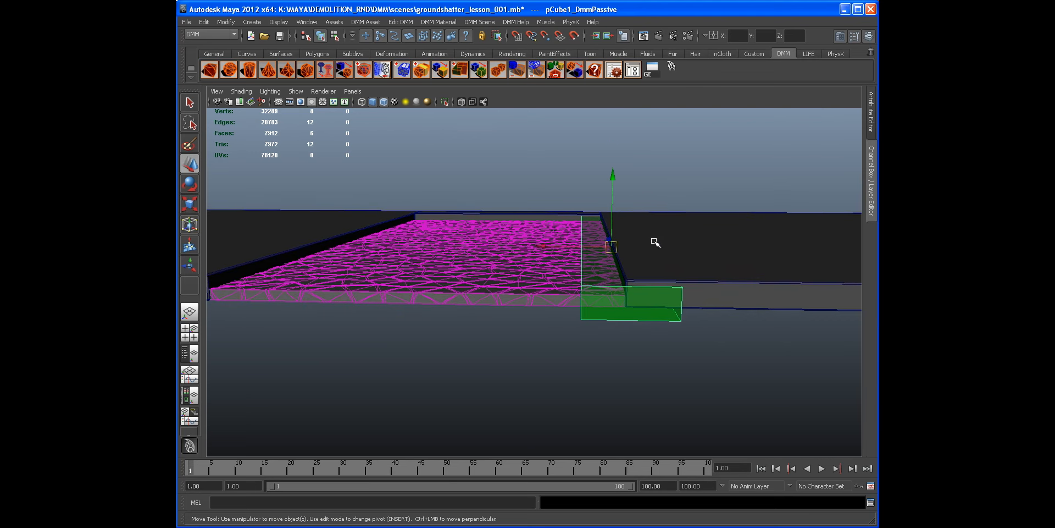
middle_click_drag(544, 245, 557, 247)
left_click_drag(603, 221, 519, 263, "alt")
middle_click_drag(520, 263, 514, 266)
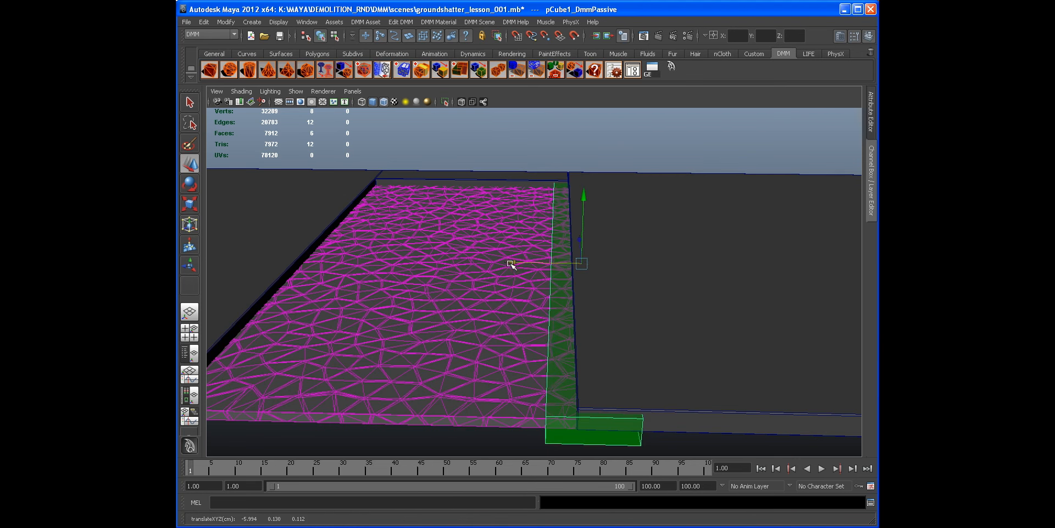
scroll(513, 267, "up", 4)
left_click_drag(514, 267, 532, 266)
left_click_drag(577, 317, 503, 293, "alt")
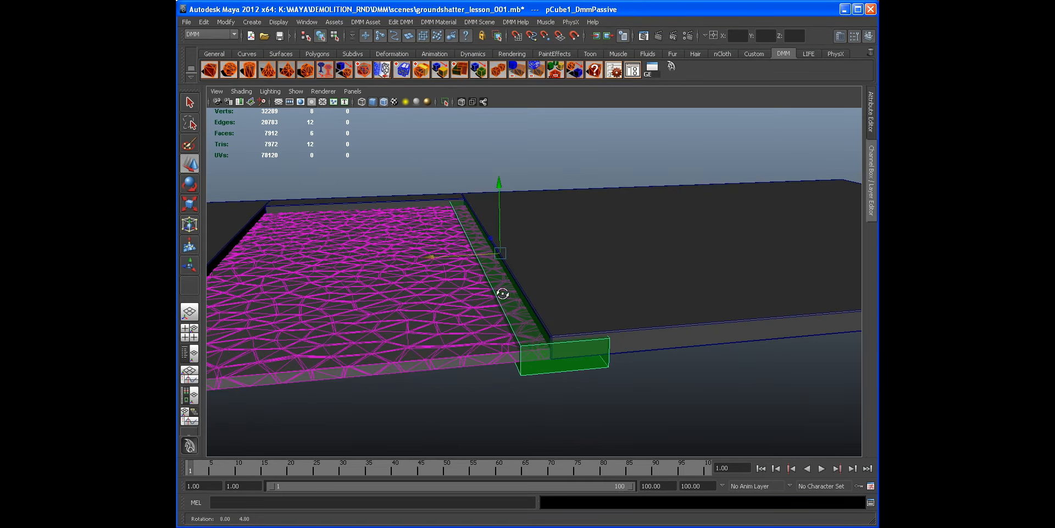
Set the passive region's scale to exactly 3 in X, 1 in Y and 22 in Z.
left_click(870, 166)
left_click(848, 187)
key("Tab")
type("22")
key("Return")
left_click(849, 187)
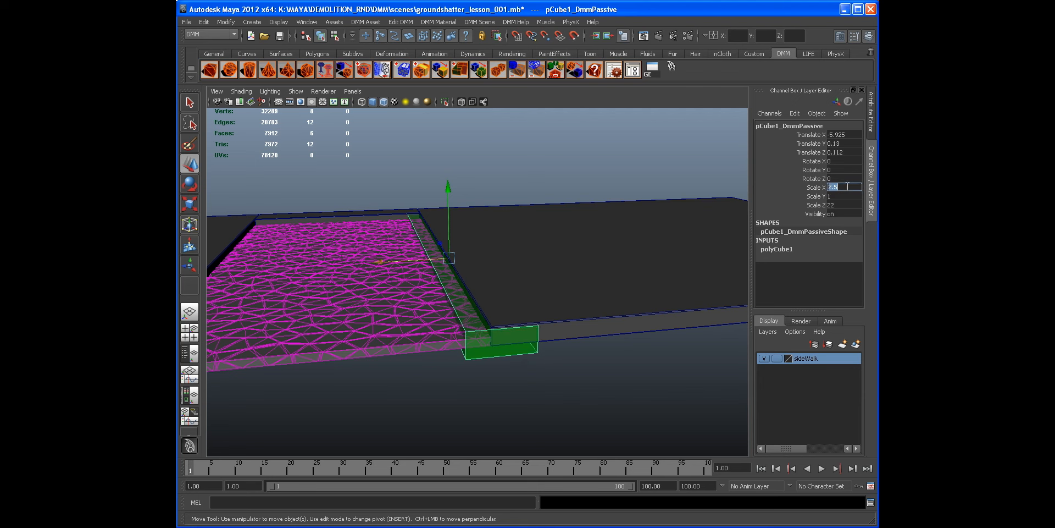
type("3")
Add a second DMM passive region to the ground slab and set its scale to 3 in X and 22 in Z.
left_click_drag(300, 244, 315, 286, "alt")
left_click(317, 288)
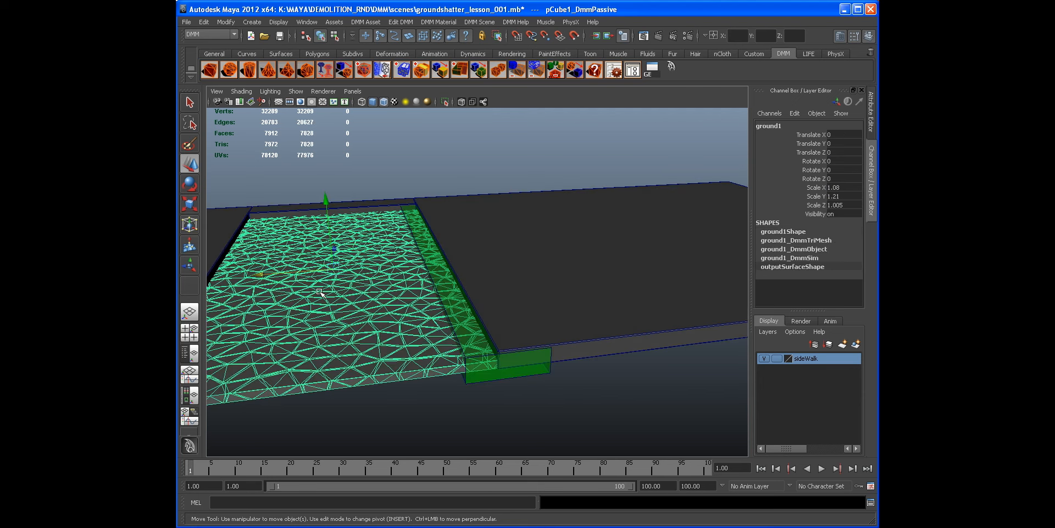
left_click(462, 69)
middle_click_drag(400, 252, 449, 251, "alt")
left_click_drag(307, 273, 254, 276)
left_click(544, 366)
left_click(310, 265)
type("3")
key("Tab")
key("Tab")
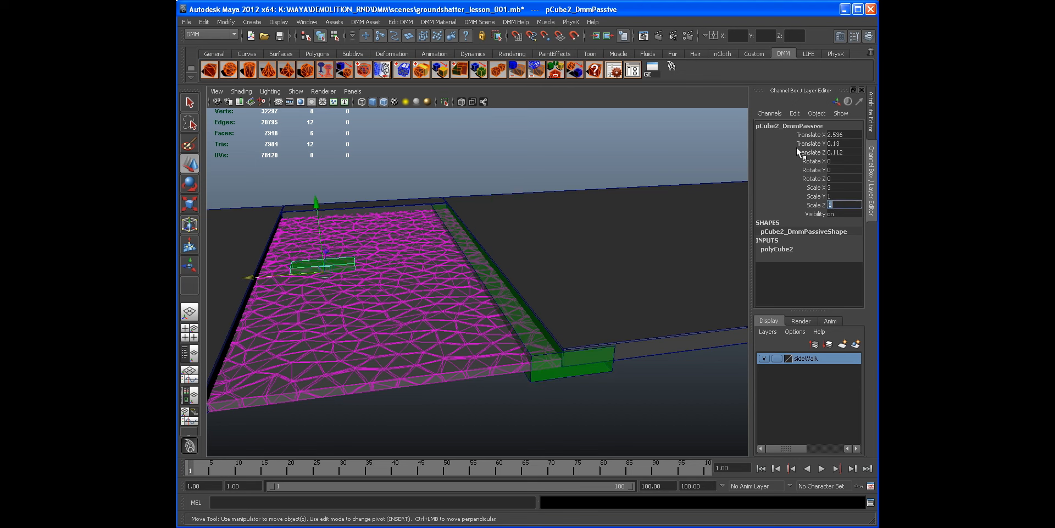
type("22")
key("Return")
Move the second passive region along X to about 6.392 so it covers the slab's opposite side edge.
middle_click_drag(303, 265, 409, 251, "alt")
left_click_drag(397, 258, 346, 267)
left_click_drag(374, 280, 301, 264, "alt")
left_click_drag(440, 245, 467, 242, "alt")
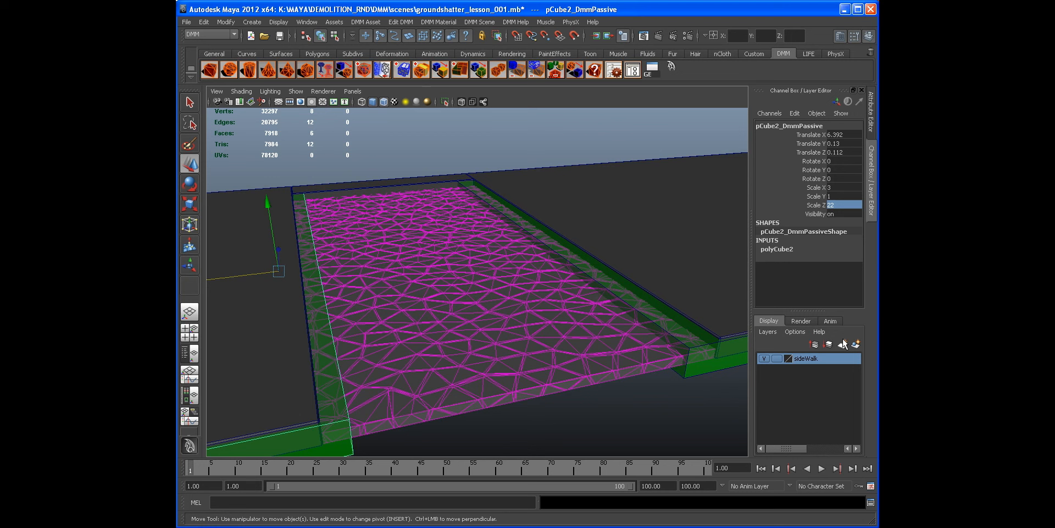
Create a new display layer and add both passive regions to it.
left_click(843, 344)
left_click(715, 367)
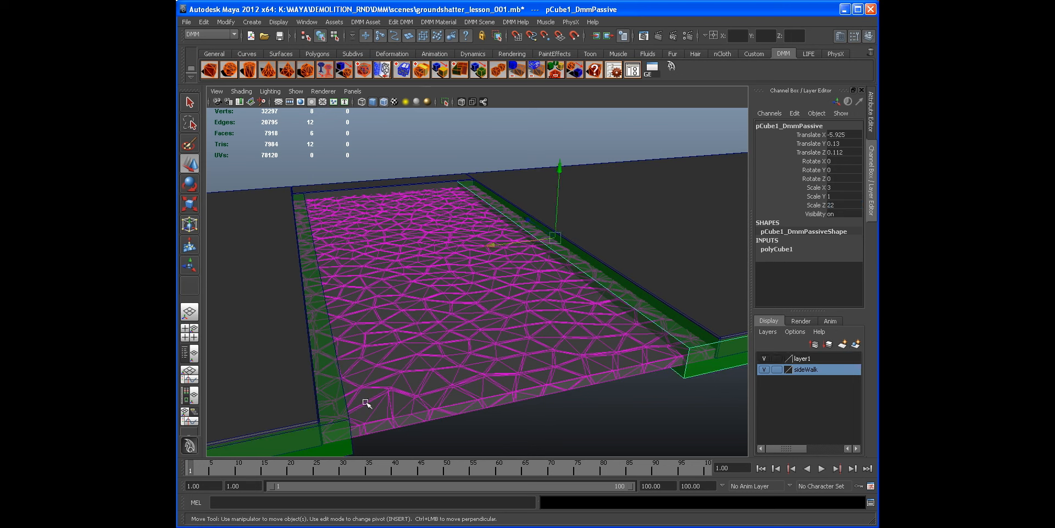
left_click(343, 451, "shift")
left_click(804, 358)
right_click(804, 358)
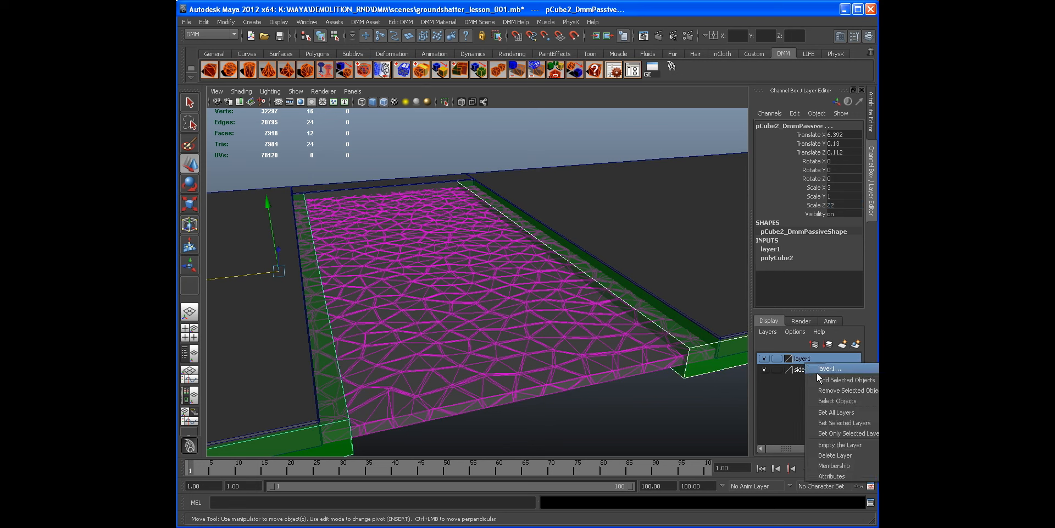
left_click(817, 371)
Set the new layer's display type to Template and rename the layer passive_Region.
left_click(765, 359)
left_click(765, 358)
left_click(776, 358)
double_click(787, 358)
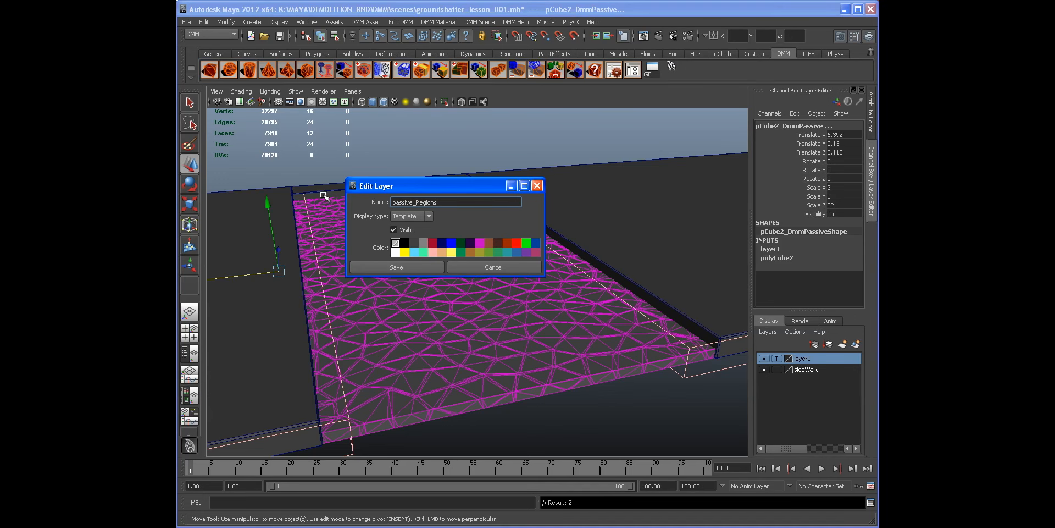
left_click(394, 266)
Play the simulation to test how the passive regions hold the slab's sides, and stop it.
left_click_drag(407, 272, 540, 321, "alt")
left_click(821, 468)
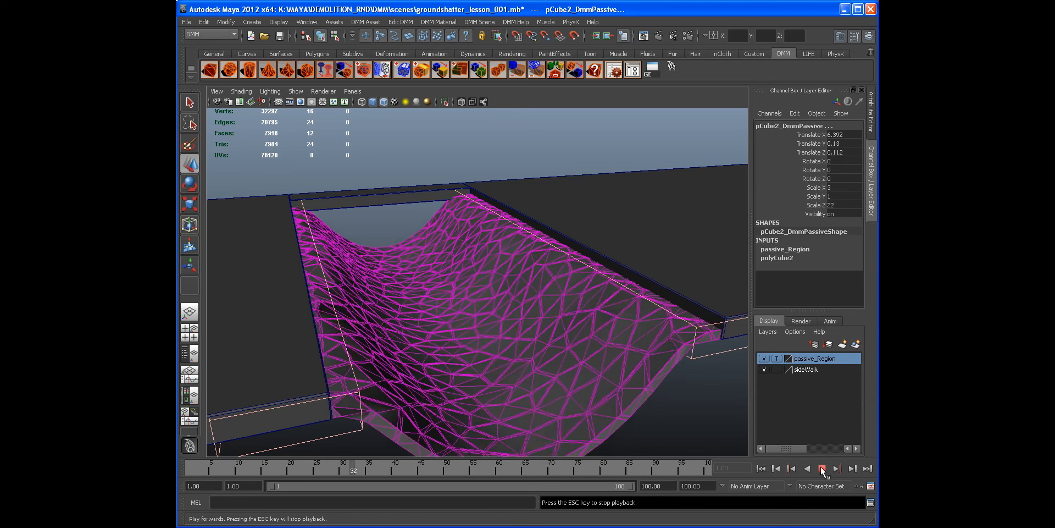
left_click(824, 468)
left_click(634, 414)
Open the attributes of the DMM material connected to the ground slab and rewind to frame 1.
left_click(580, 319)
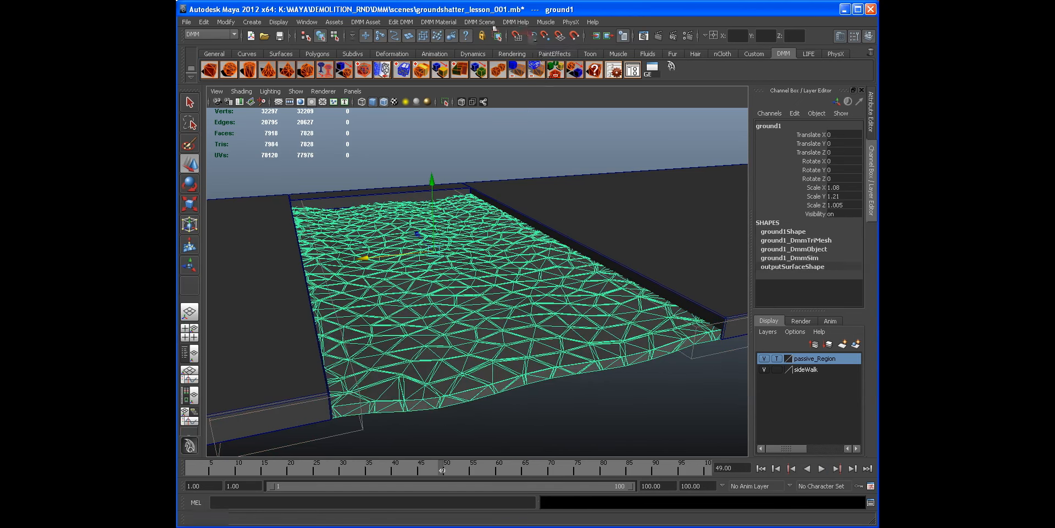
left_click(448, 22)
left_click(358, 179)
key("ctrl+z")
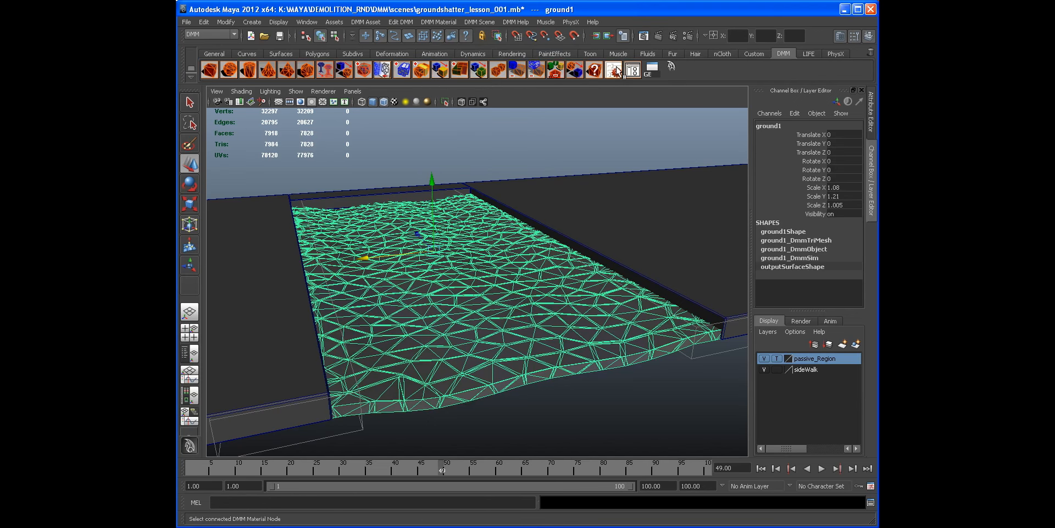
left_click(614, 71)
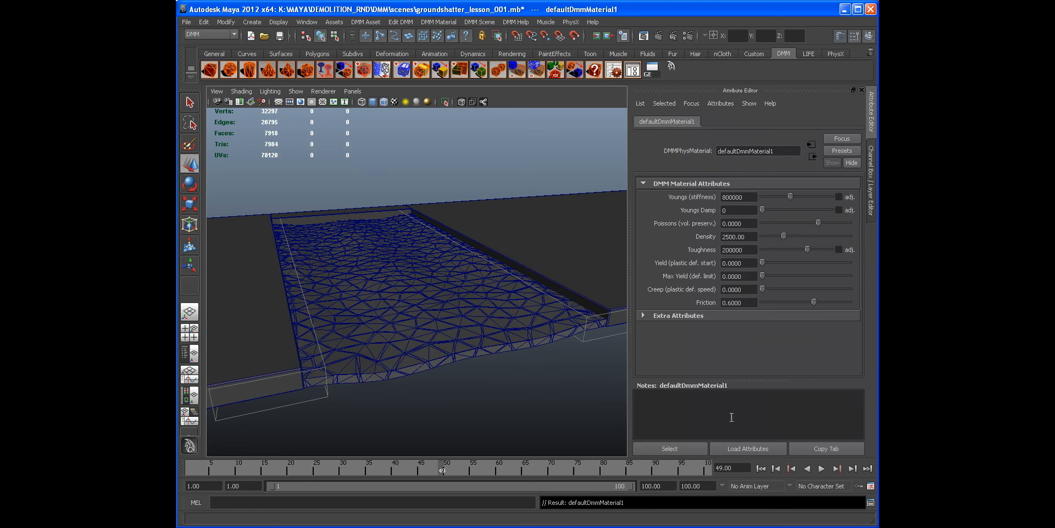
left_click(761, 468)
Assign a new Concrete_Medium DMM material to the ground slab.
scroll(370, 315, "up", 3)
middle_click_drag(370, 311, 383, 314, "alt")
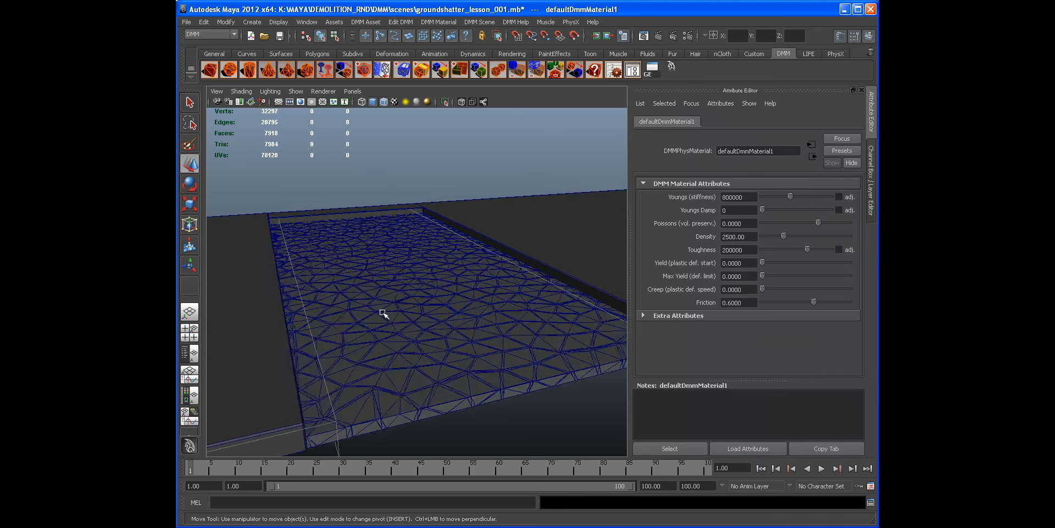
scroll(383, 314, "up", 3)
left_click(414, 292)
left_click(448, 22)
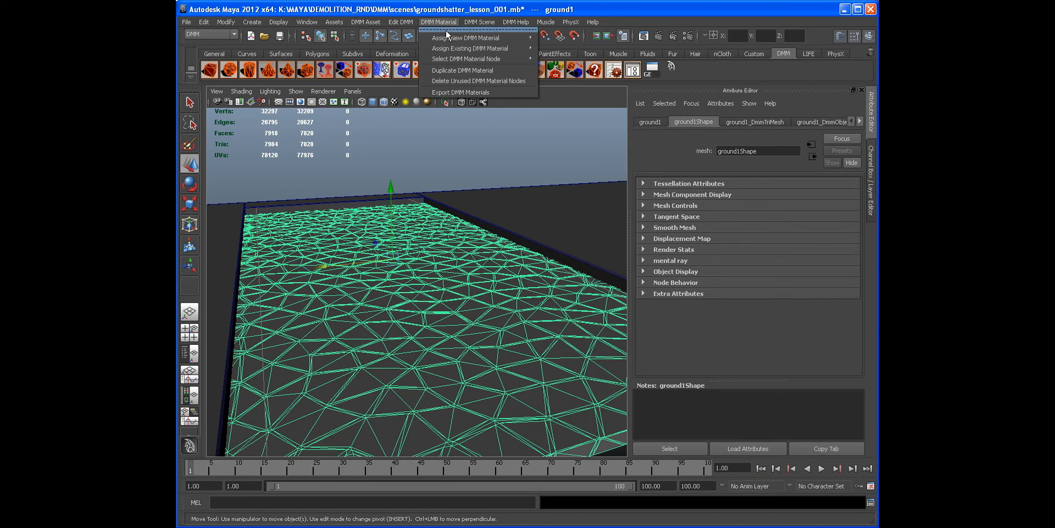
mouse_move(448, 37)
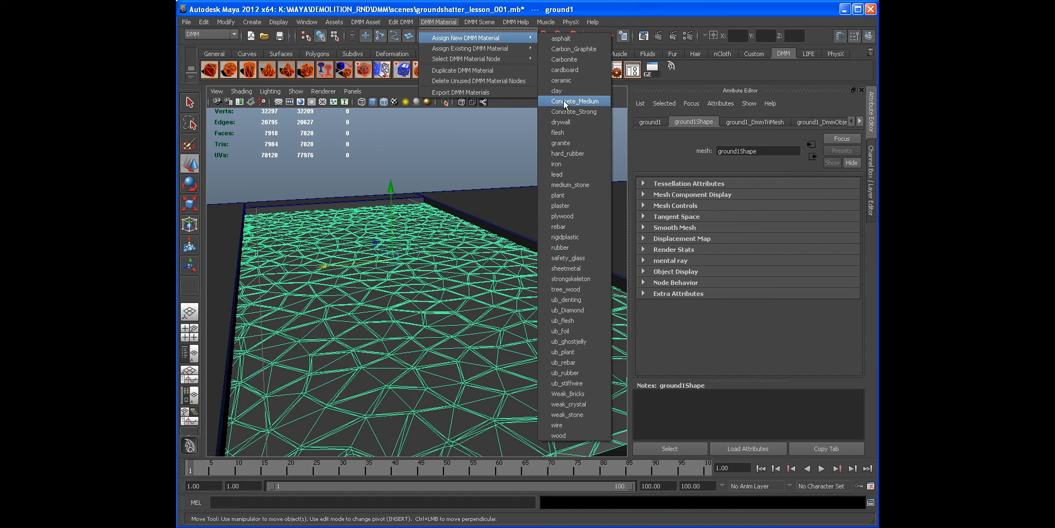
left_click(580, 101)
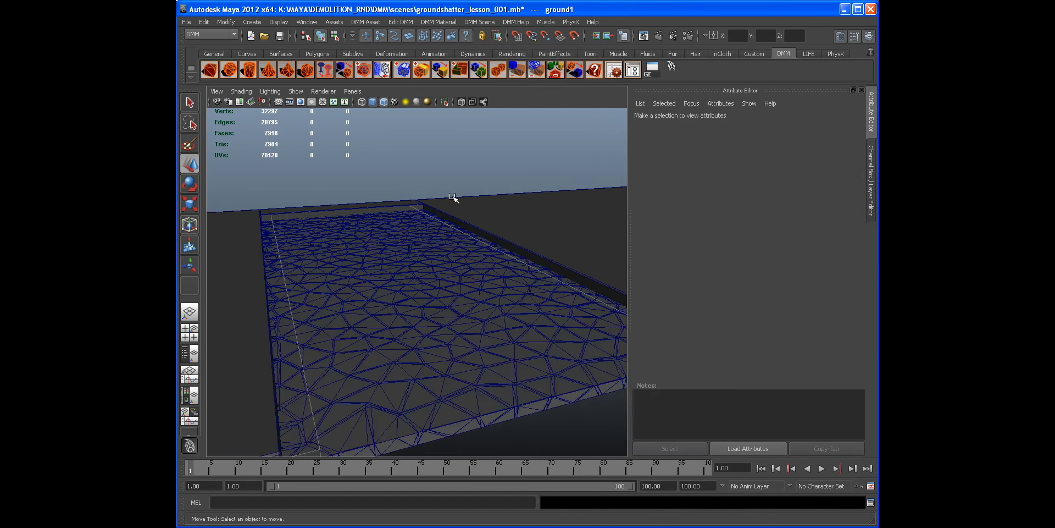
Play the simulation with the concrete material, stop it, and examine how the slab sags and cracks.
left_click(821, 468)
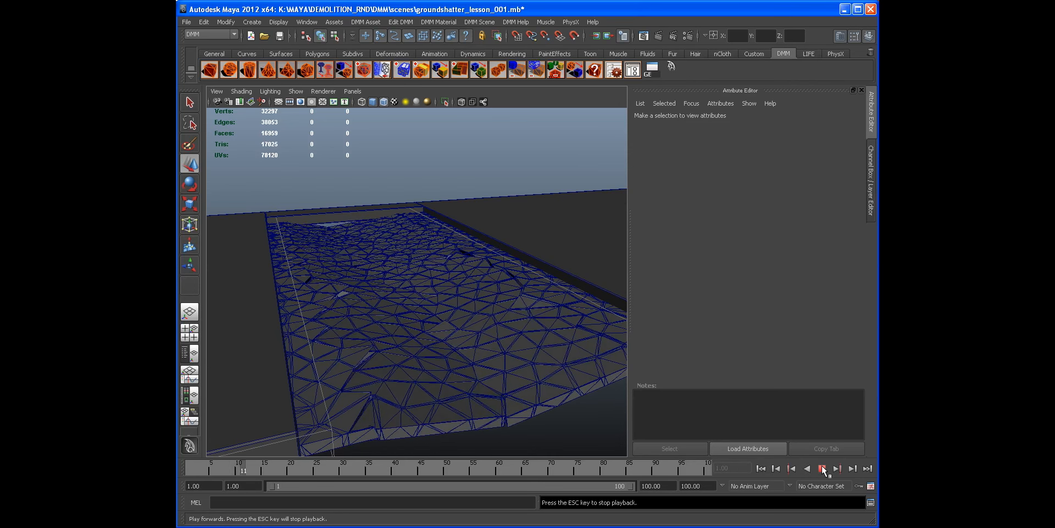
left_click(822, 469)
left_click_drag(396, 324, 433, 313, "alt")
right_click_drag(433, 313, 428, 306, "alt")
left_click_drag(428, 306, 453, 187, "alt")
left_click(431, 257)
left_click(473, 151)
left_click_drag(473, 151, 498, 237, "alt")
Open the ground slab's concrete material to review its stiffness and toughness attributes, return to frame 1, and clear the selection.
left_click(422, 214)
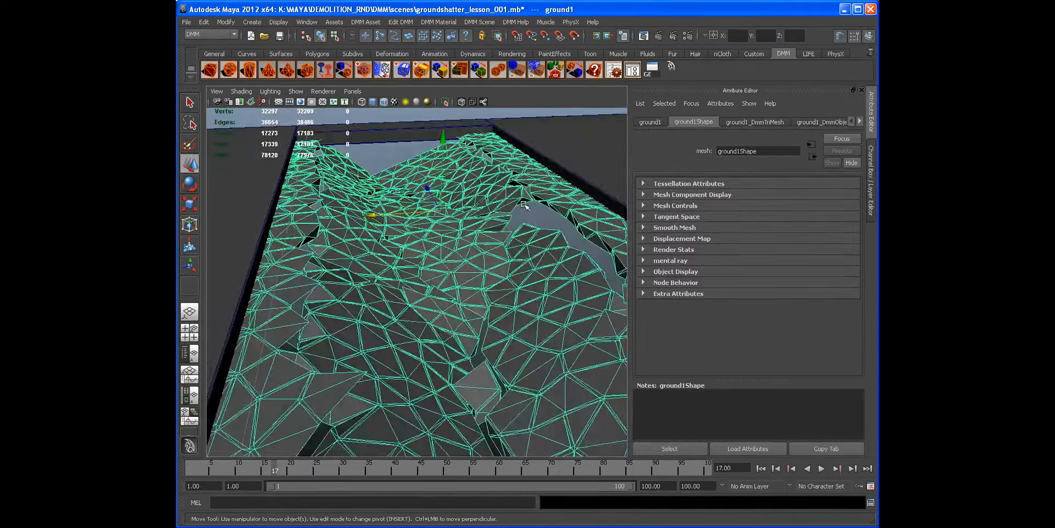
left_click(616, 71)
left_click_drag(358, 264, 396, 268, "alt")
left_click_drag(525, 237, 389, 302, "alt")
scroll(389, 302, "up", 3)
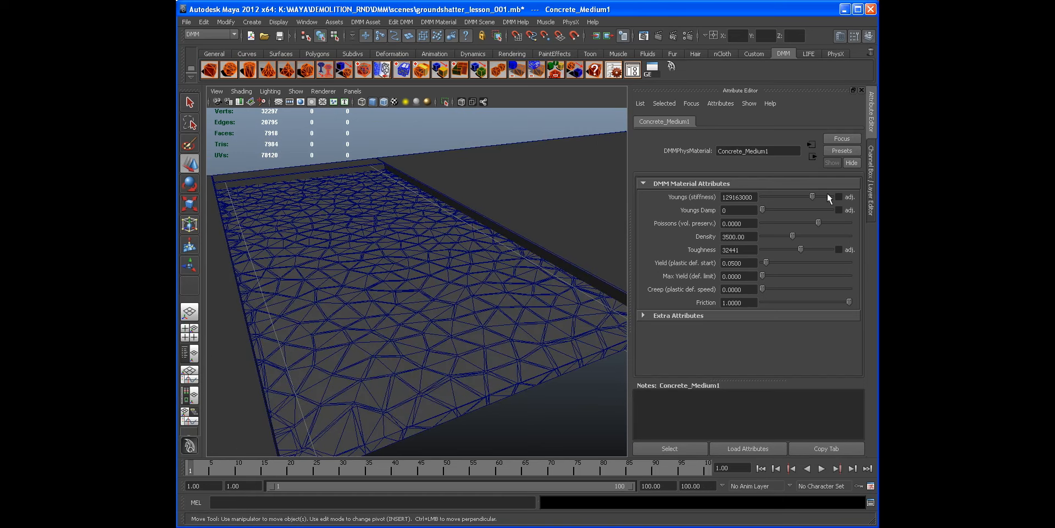
middle_click_drag(440, 254, 464, 194, "alt")
left_click(457, 257)
left_click(560, 322)
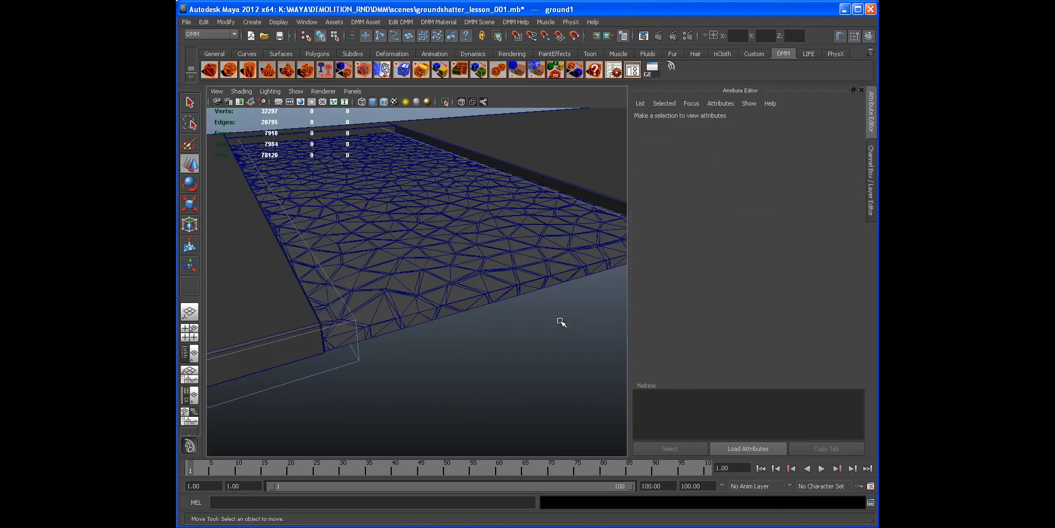
Show the Channel Box again, play the simulation briefly, stop it, and rewind to frame 1.
left_click(869, 171)
left_click_drag(497, 222, 512, 223, "alt")
middle_click_drag(487, 220, 511, 290, "alt")
left_click(821, 469)
left_click(822, 469)
left_click(763, 469)
left_click_drag(459, 315, 313, 237, "alt")
right_click_drag(314, 237, 360, 238, "alt")
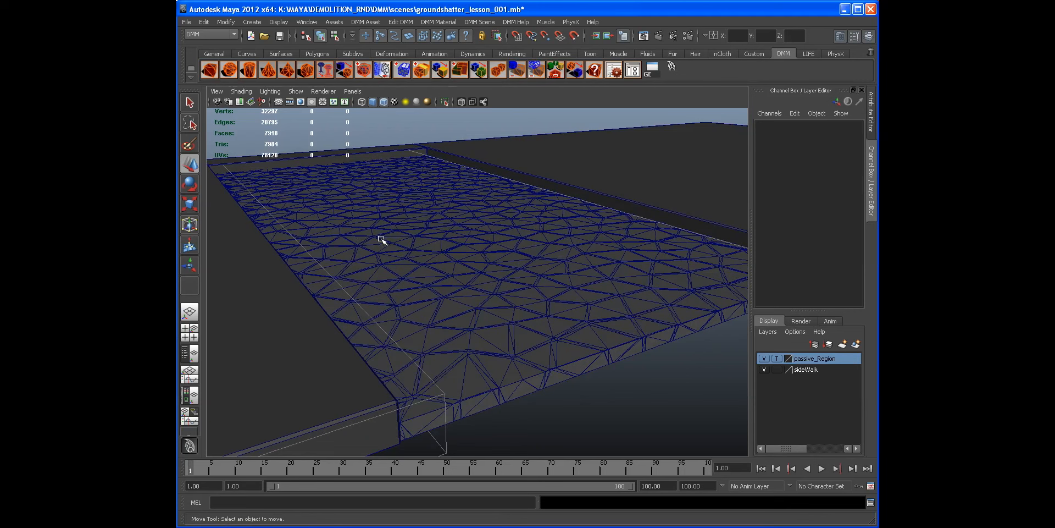
left_click_drag(497, 272, 635, 317, "alt")
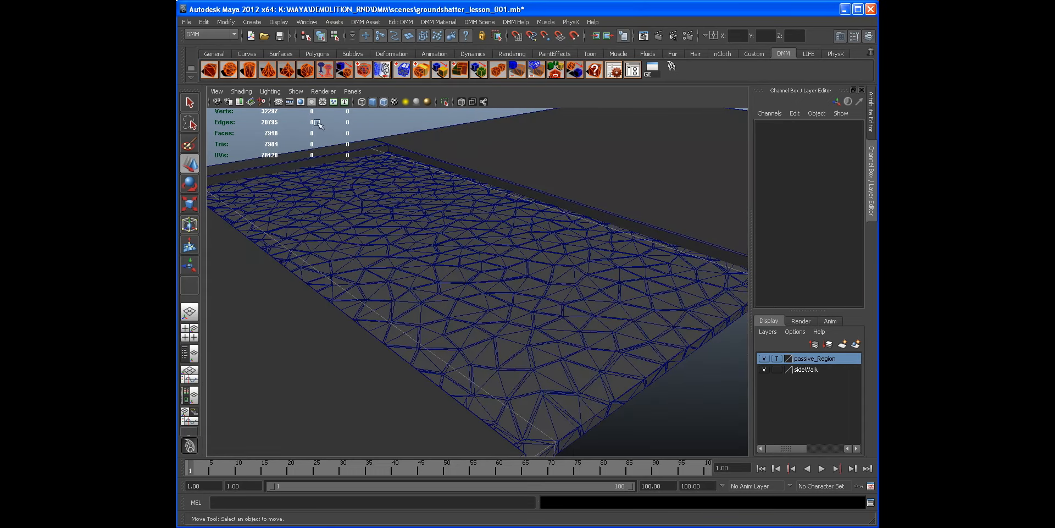
left_click_drag(618, 307, 471, 274, "alt")
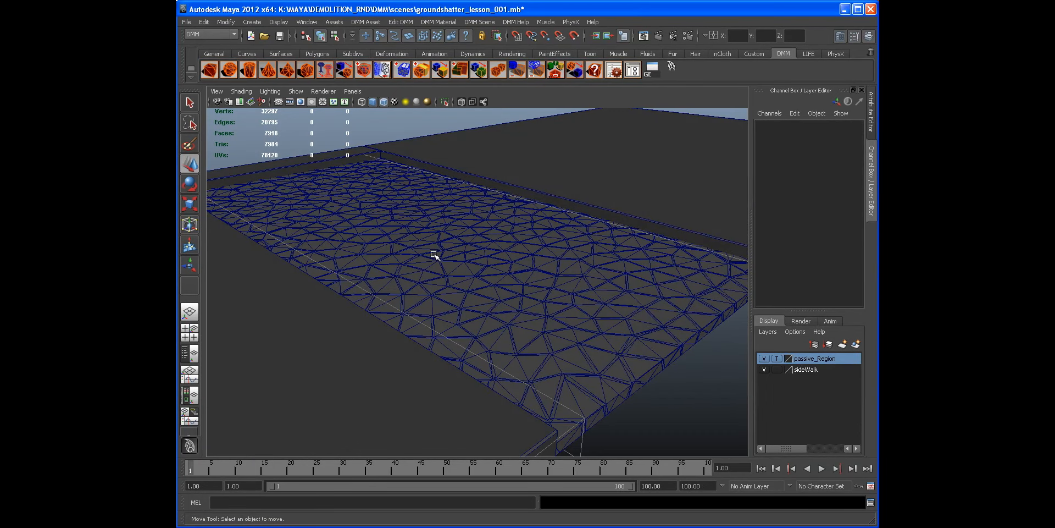
left_click_drag(431, 229, 392, 222, "alt")
left_click_drag(460, 227, 493, 235, "alt")
right_click_drag(445, 223, 511, 238, "alt")
middle_click_drag(511, 238, 439, 244, "alt")
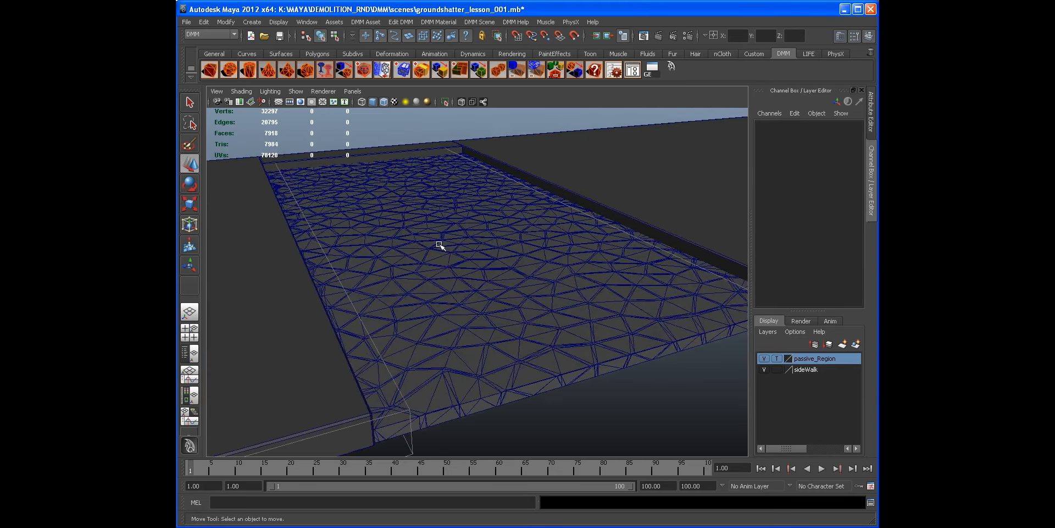
left_click(491, 199)
left_click_drag(423, 206, 569, 424, "alt")
left_click(568, 423)
Add a third DMM passive region to the ground slab.
left_click(511, 318)
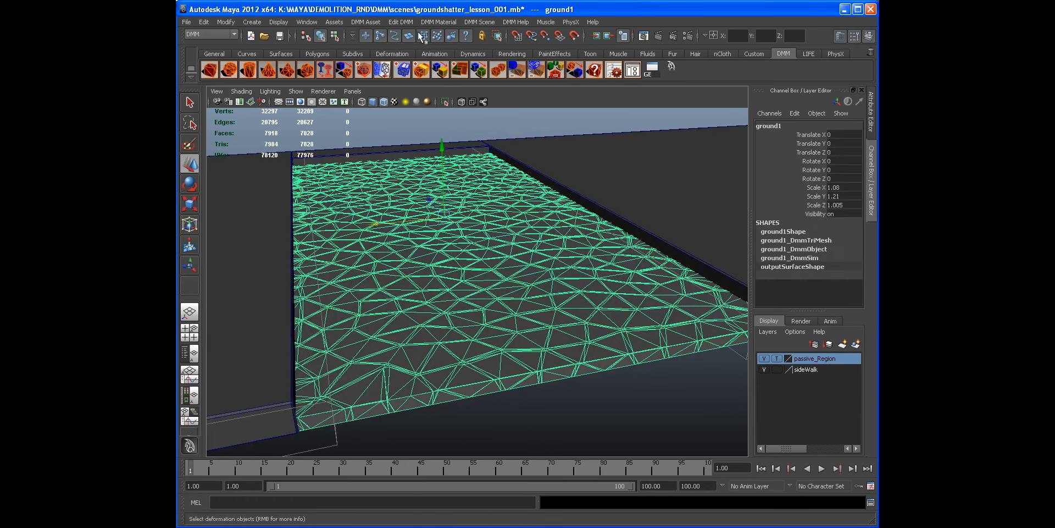
left_click(364, 22)
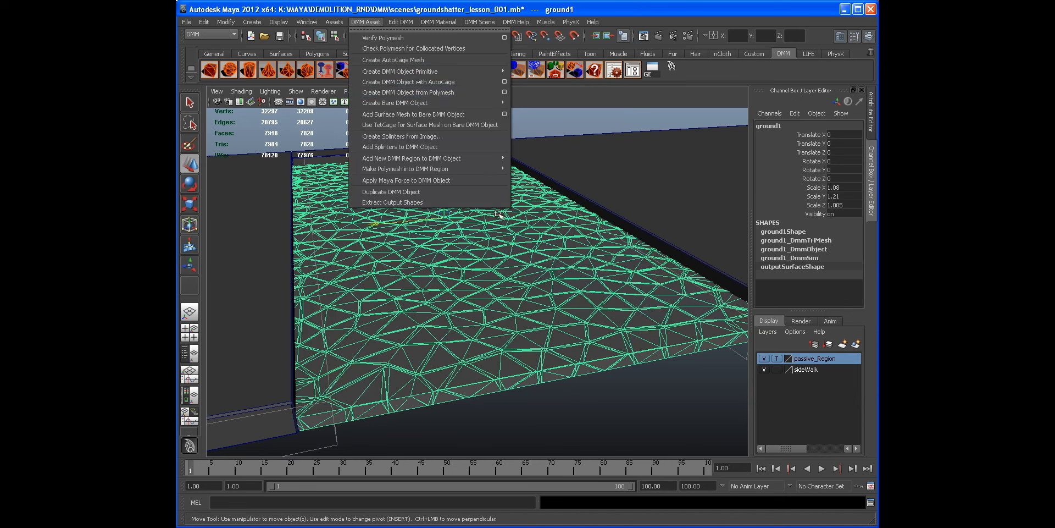
mouse_move(418, 159)
left_click(546, 165)
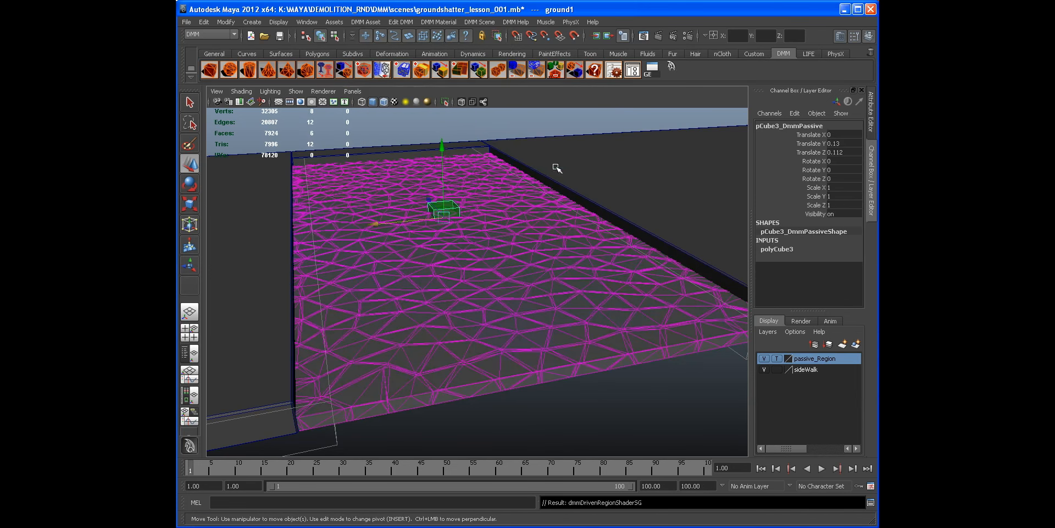
Scale the third passive region uniformly to about 5.8.
left_click_drag(567, 205, 556, 204, "alt")
right_click_drag(555, 203, 443, 229, "alt")
key("r")
left_click_drag(443, 229, 542, 236, "alt")
right_click_drag(612, 238, 571, 231, "alt")
Stretch the third passive region in the top view to about 11.8 in X and 22.1 in Z, then return to perspective.
key("space")
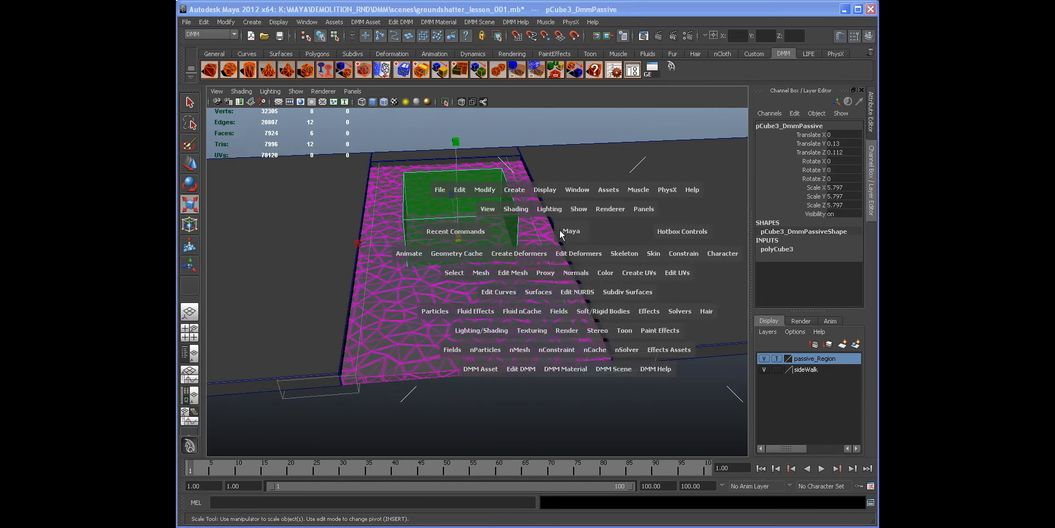
left_click_drag(561, 234, 495, 216)
left_click_drag(583, 286, 616, 288)
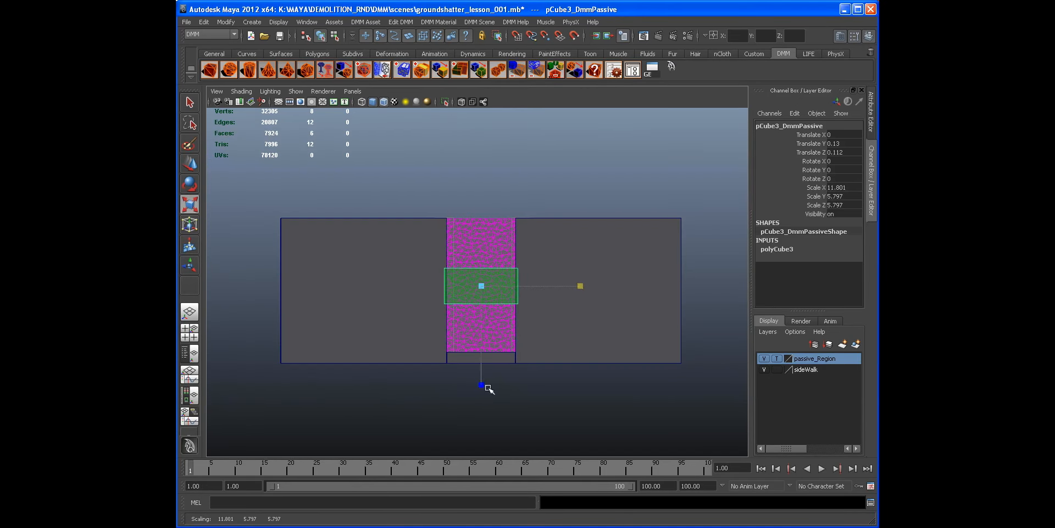
left_click_drag(482, 384, 495, 498)
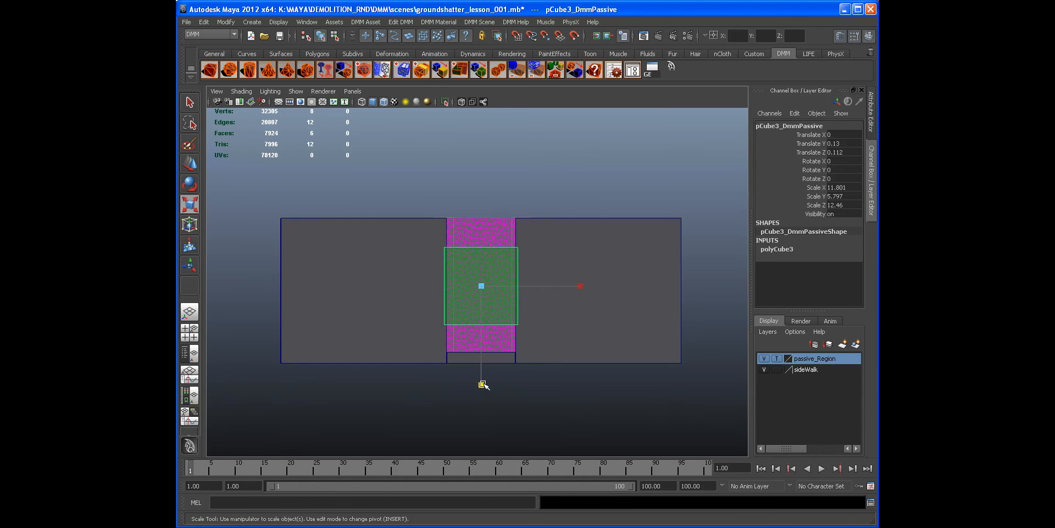
left_click_drag(482, 391, 483, 439)
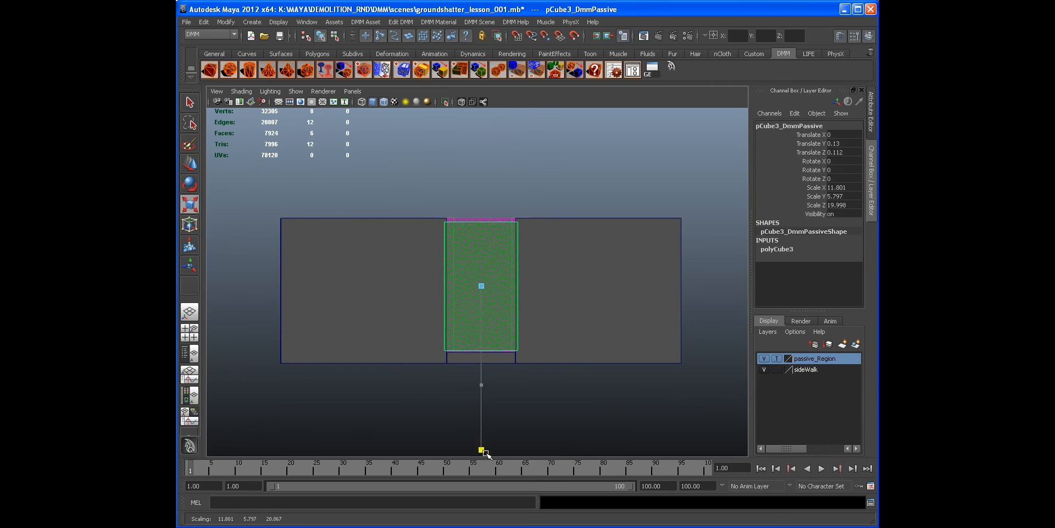
key("space")
left_click_drag(557, 434, 460, 269)
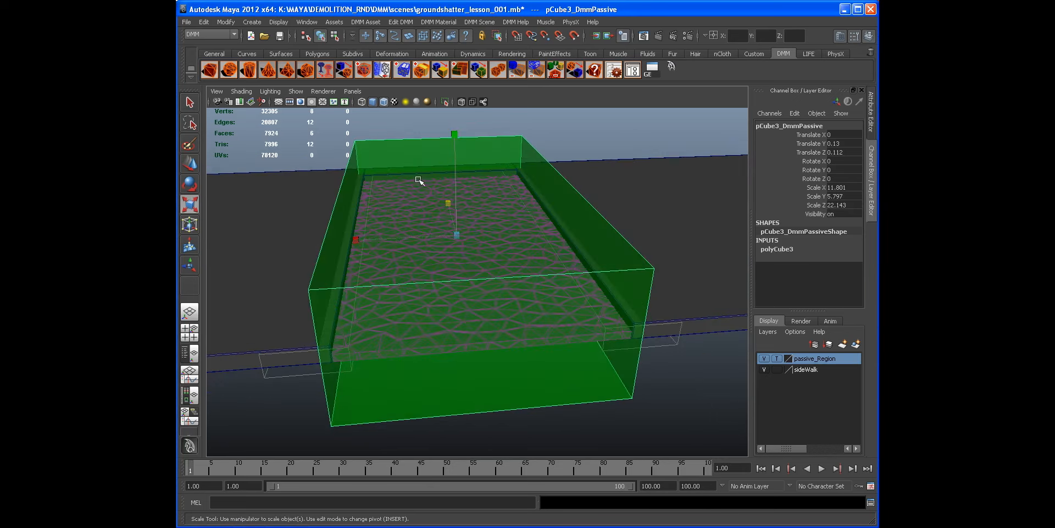
Flatten the third passive region to a Y scale of about 0.66 and raise it to about 0.2 in Y.
left_click_drag(455, 137, 484, 250)
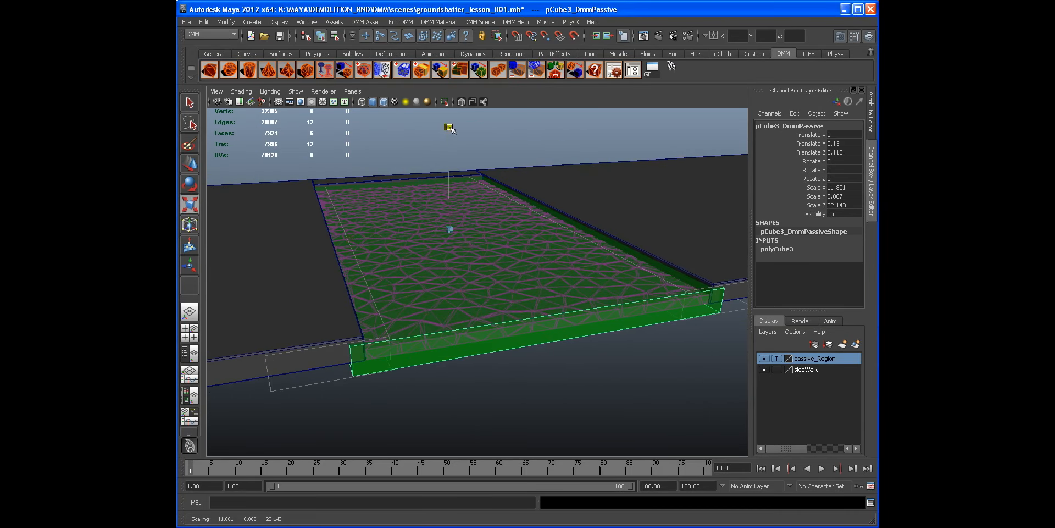
left_click_drag(450, 134, 450, 150)
left_click_drag(465, 219, 450, 207, "alt")
key("w")
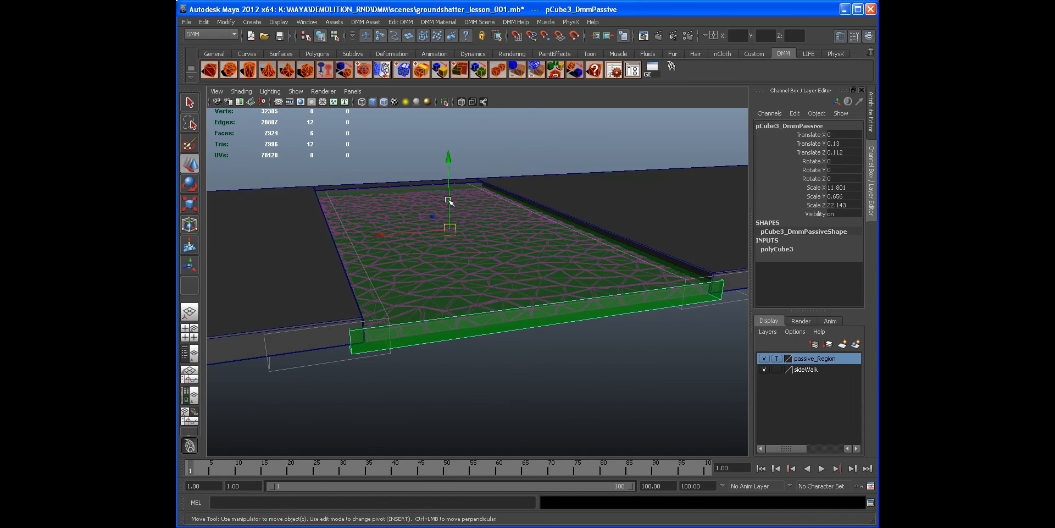
left_click_drag(449, 161, 448, 154)
left_click_drag(448, 154, 435, 209, "alt")
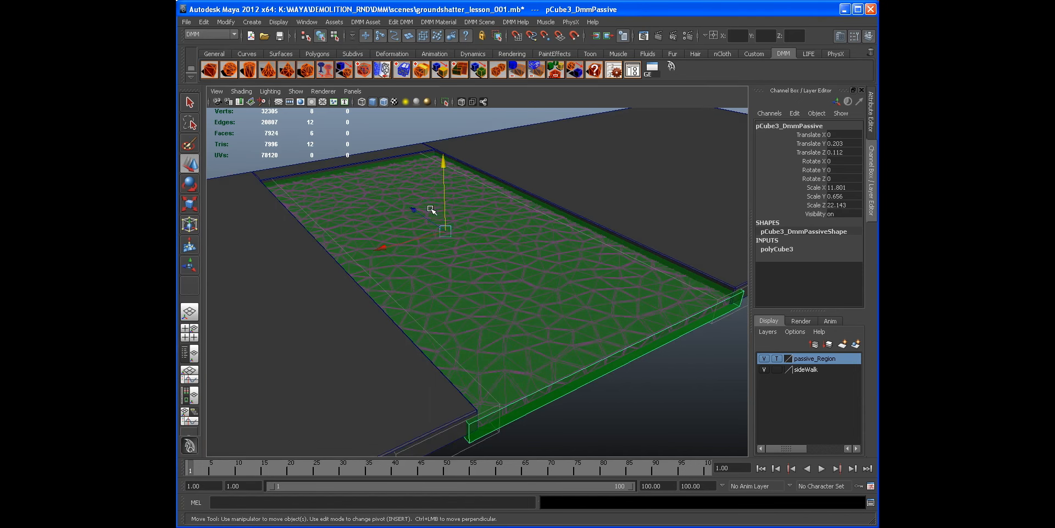
Play the simulation with the third passive region covering the slab, stop it, and rewind to frame 1.
left_click(821, 468)
left_click(822, 469)
left_click(762, 468)
Move the third passive region along Z to about 8.4 so part of the slab is uncovered, and clear the selection.
left_click_drag(415, 210, 398, 192)
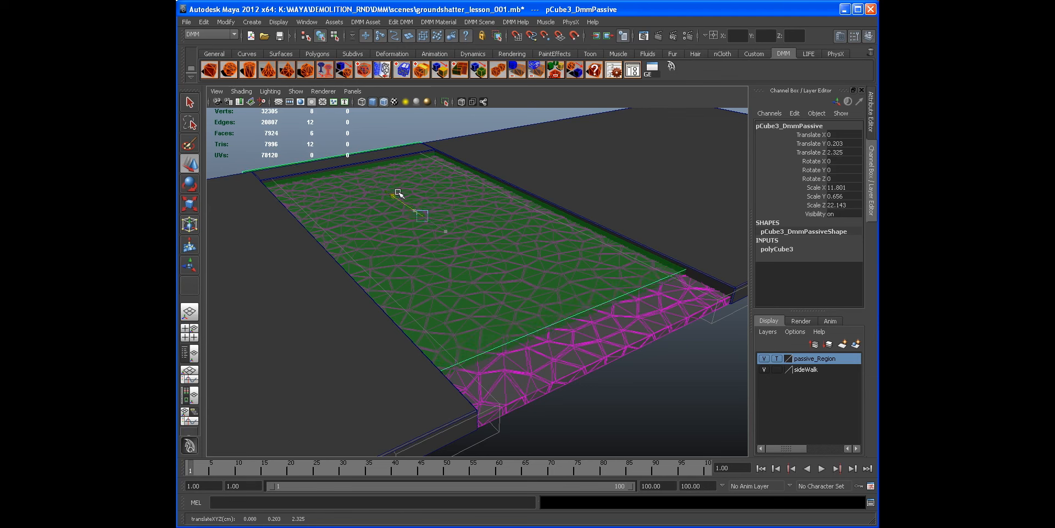
left_click_drag(637, 312, 533, 301, "alt")
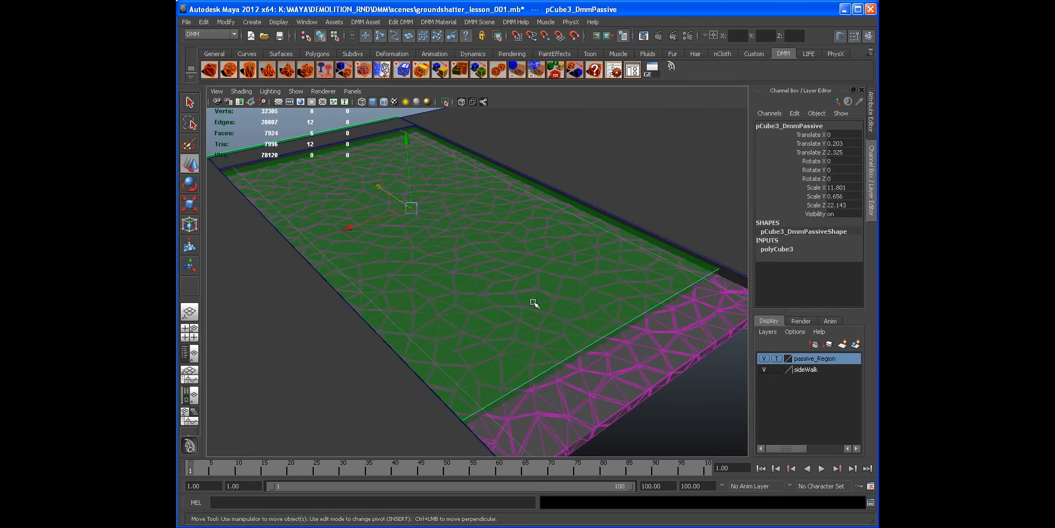
left_click_drag(375, 185, 478, 246)
left_click(514, 160)
left_click_drag(514, 160, 542, 220, "alt")
right_click_drag(541, 219, 648, 362, "alt")
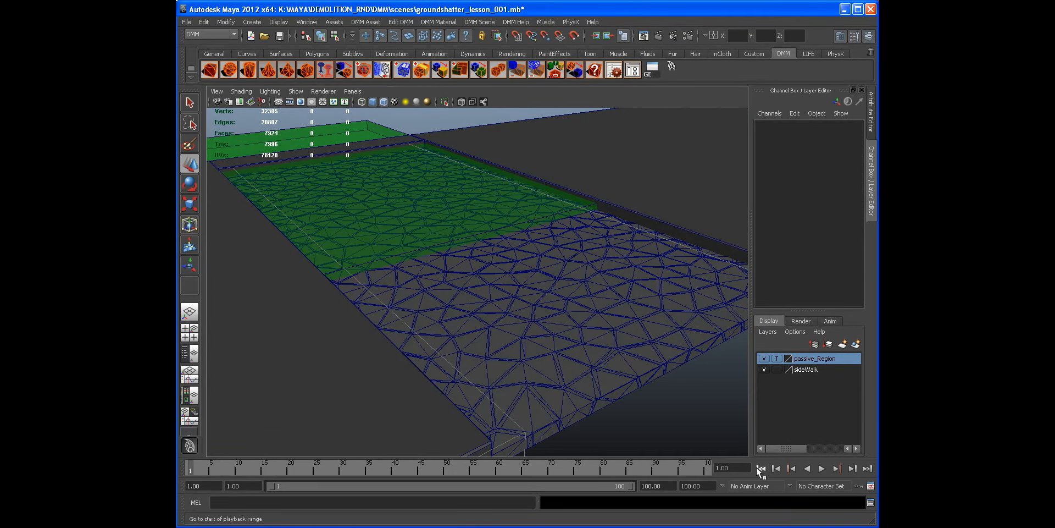
Play the simulation to frame 25 with the slab's front part outside the passive region, and stop it.
left_click(820, 469)
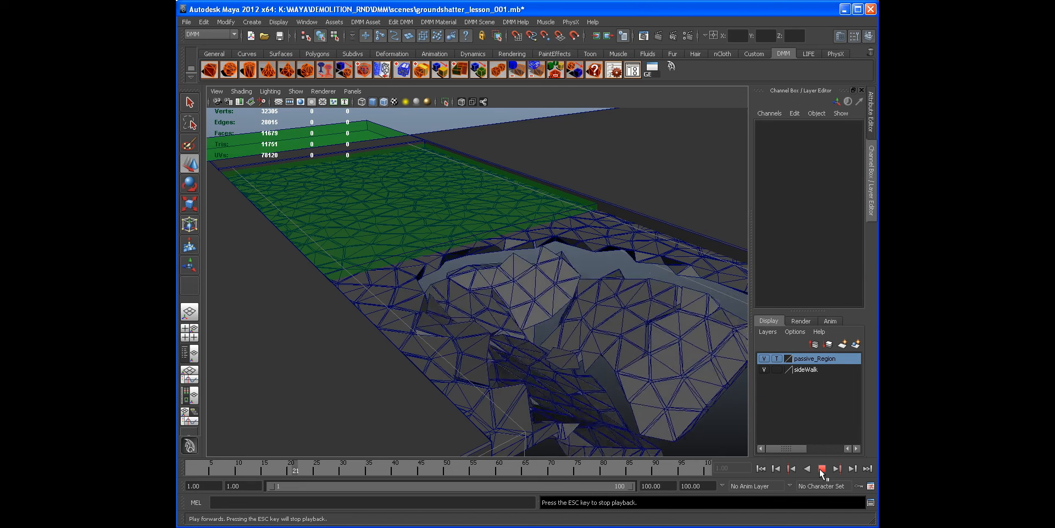
left_click(820, 468)
left_click_drag(608, 348, 509, 250, "alt")
left_click_drag(588, 277, 553, 282, "alt")
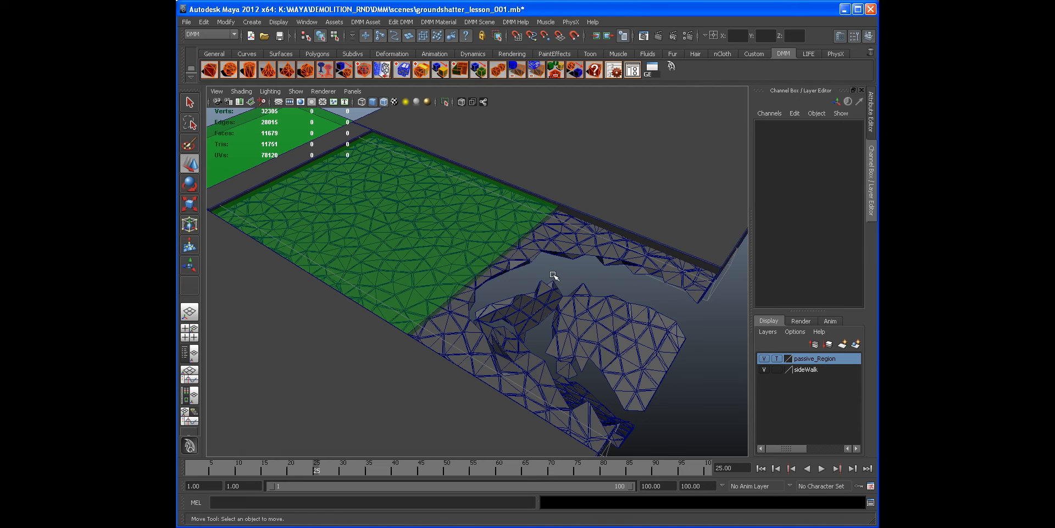
Examine the slab's fracture edge and falling chunks beside the passive region from several angles, then rewind to frame 1.
left_click(555, 247)
left_click_drag(555, 247, 508, 283, "alt")
left_click(519, 274)
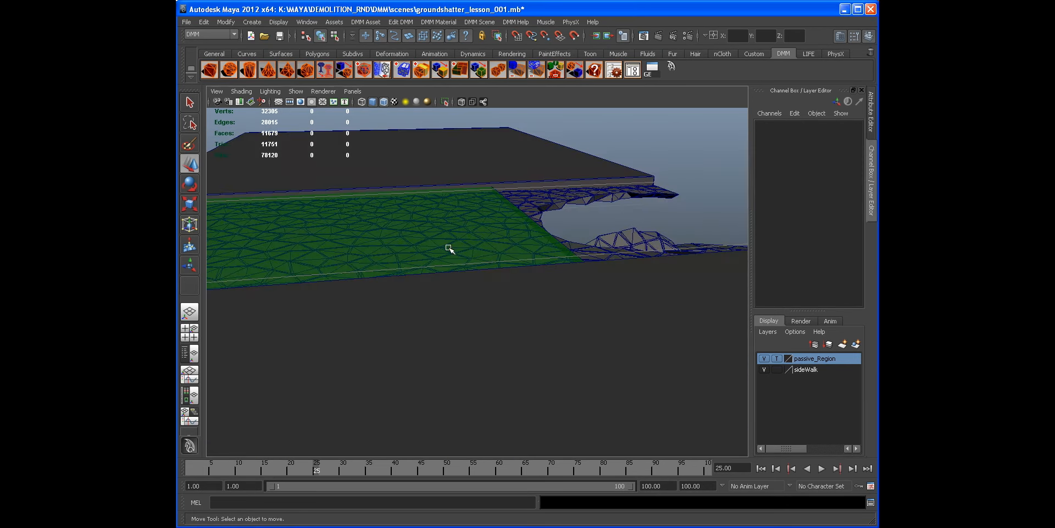
left_click_drag(408, 232, 464, 285, "alt")
middle_click_drag(464, 285, 374, 275, "alt")
right_click_drag(374, 276, 467, 193, "alt")
left_click(467, 193)
right_click_drag(566, 242, 530, 247, "alt")
left_click(589, 285)
right_click_drag(589, 299, 396, 297, "alt")
left_click_drag(396, 296, 410, 324, "alt")
left_click(762, 468)
Move the third passive region back over the slab to about 0.88 in Z, leaving a narrow strip uncovered at the front.
left_click_drag(492, 337, 434, 346, "alt")
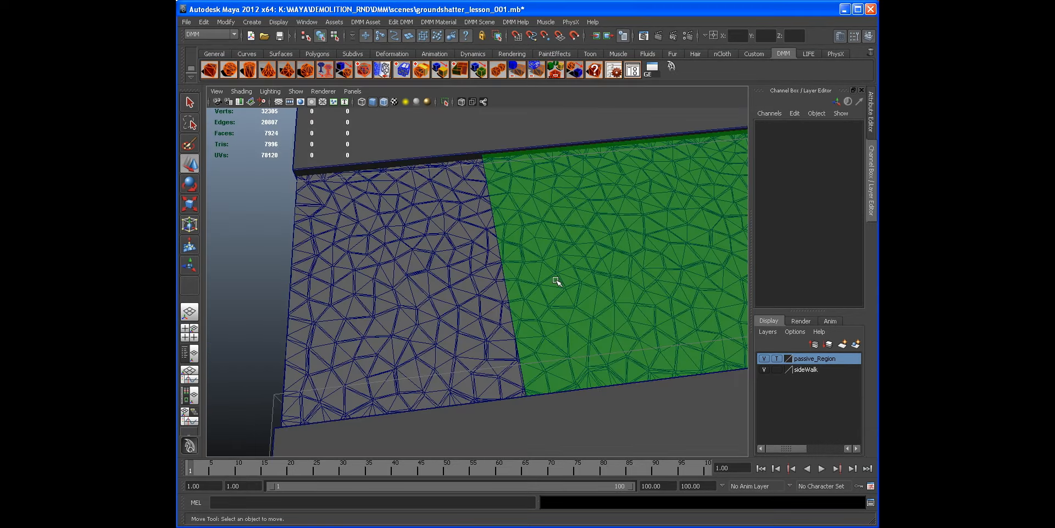
middle_click_drag(605, 220, 441, 204, "alt")
left_click_drag(517, 250, 444, 230, "alt")
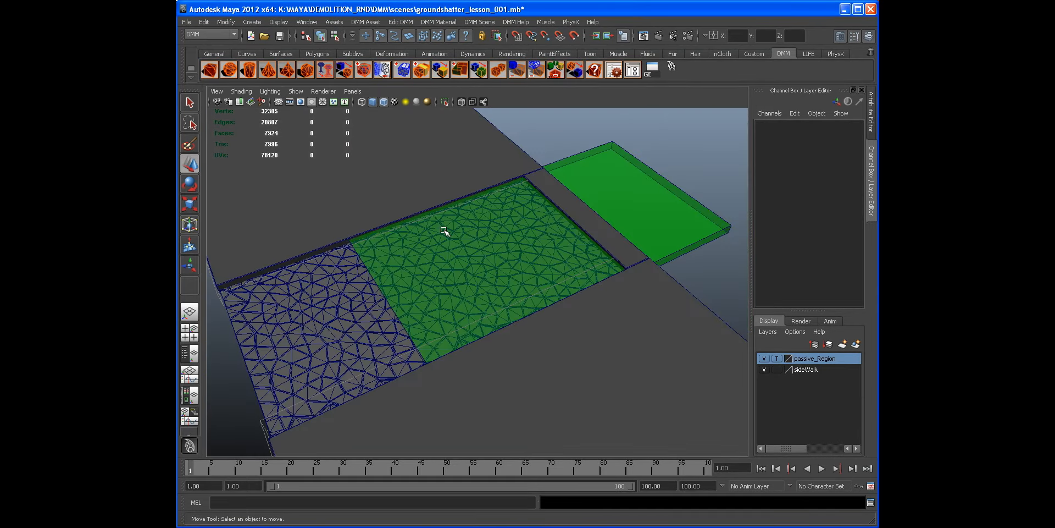
left_click(664, 257)
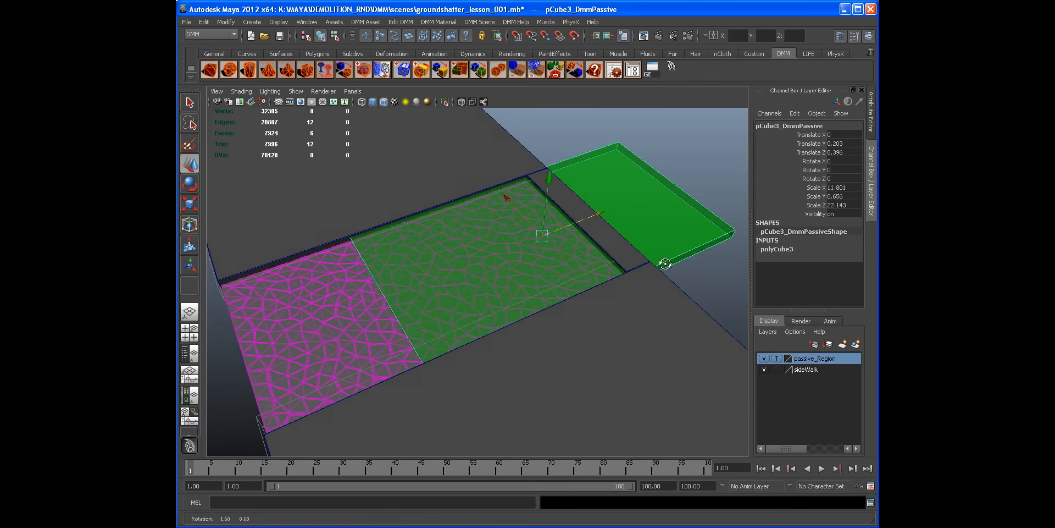
left_click_drag(608, 224, 500, 238)
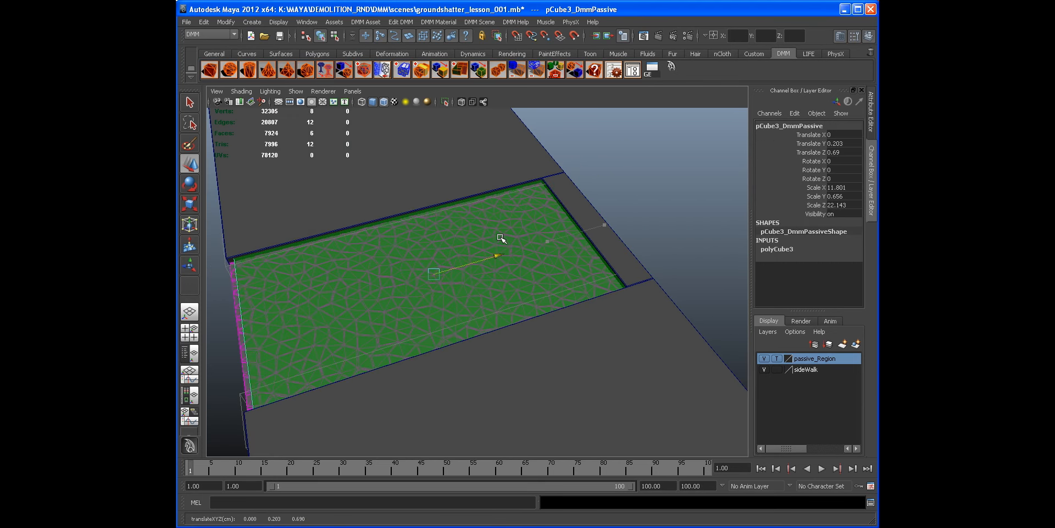
left_click_drag(503, 238, 447, 264, "alt")
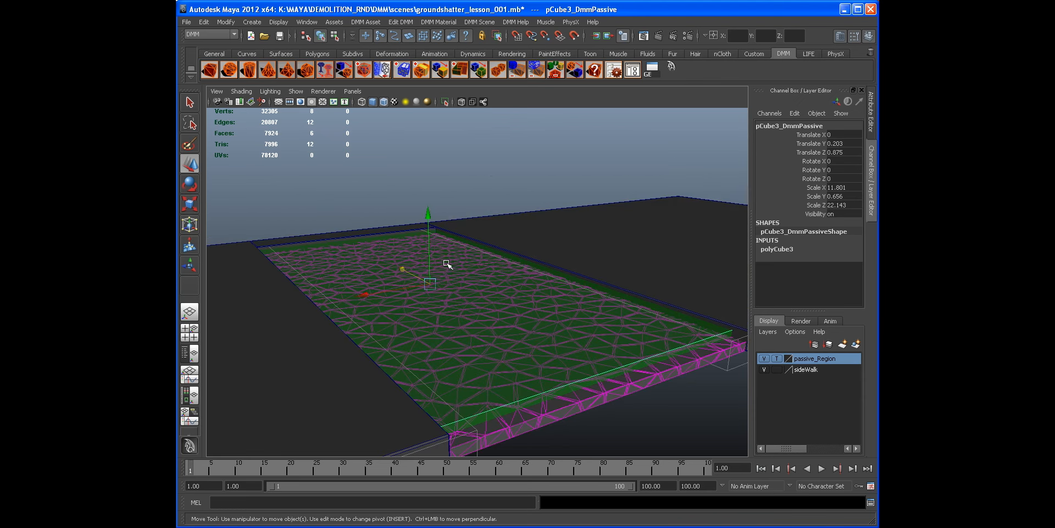
left_click_drag(472, 313, 450, 291, "alt")
left_click(458, 228)
key("ctrl+z")
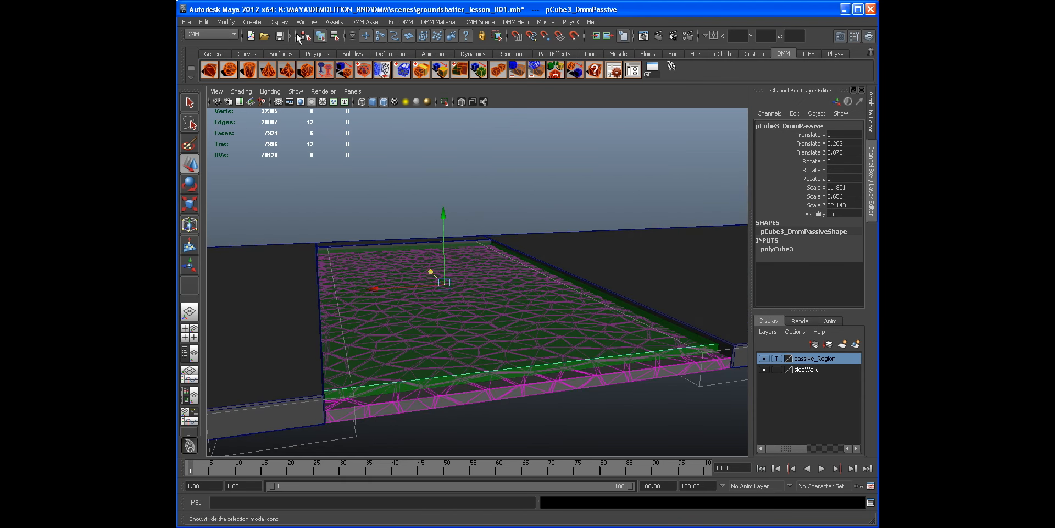
Create a locator and move it beyond the slab's front end to about -15.2 in Z.
left_click(255, 25)
mouse_move(281, 82)
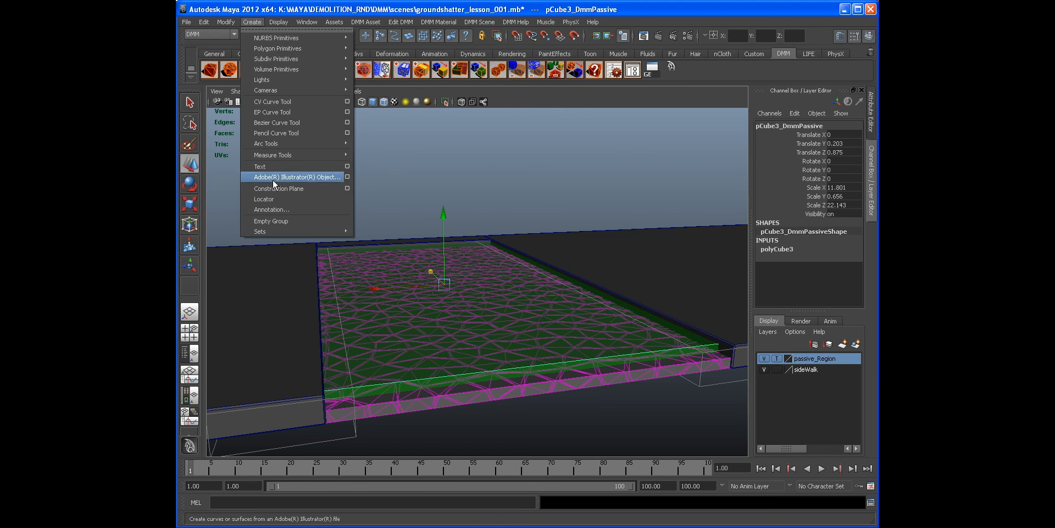
left_click(273, 200)
left_click_drag(506, 260, 582, 283, "alt")
right_click_drag(583, 283, 420, 278, "alt")
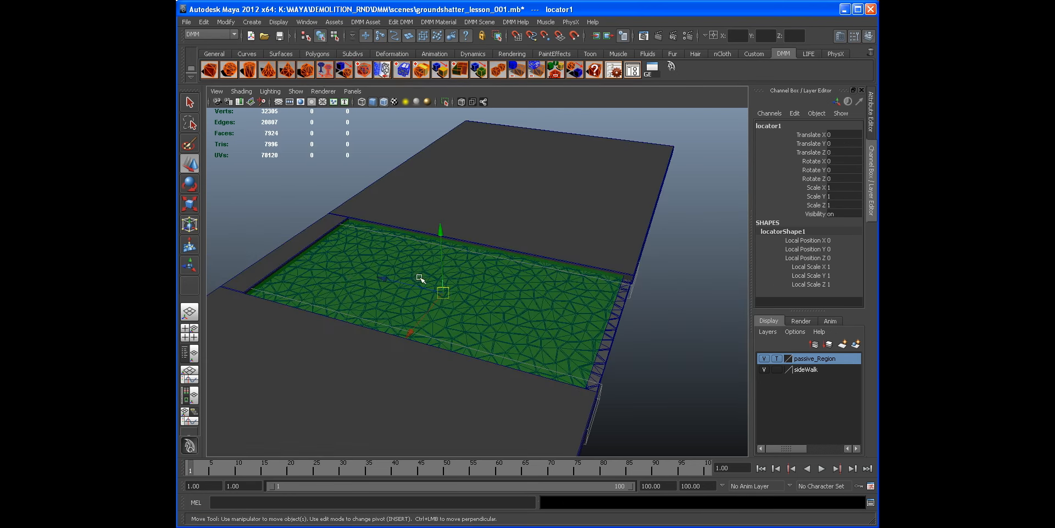
left_click_drag(380, 273, 523, 290)
Scale the locator uniformly to about 2.4 and raise it to about 1.1 in Y.
key("r")
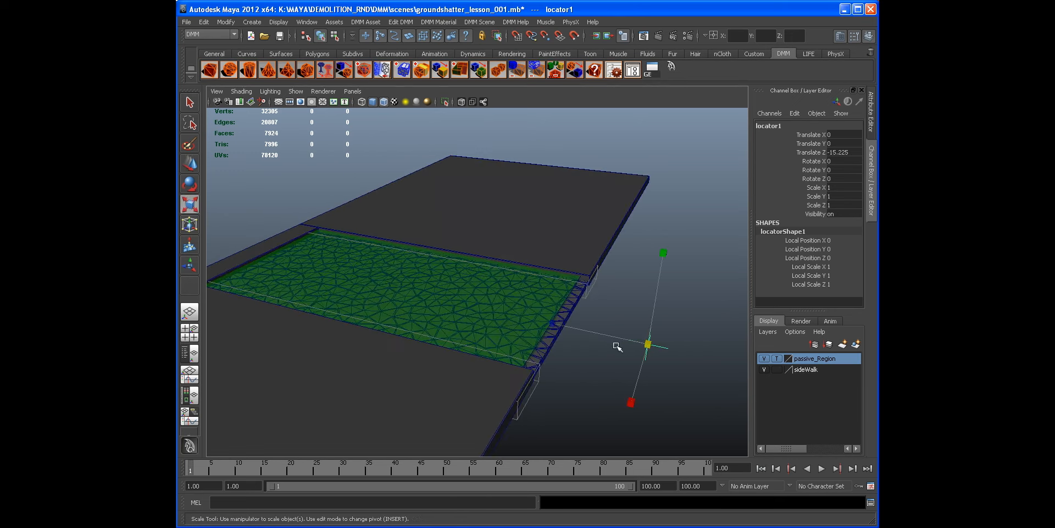
left_click_drag(680, 364, 651, 274, "alt")
key("w")
left_click_drag(634, 231, 634, 232)
left_click_drag(634, 232, 678, 254, "alt")
Position the locator at about 1.8 in Y and -13.4 in Z, and key its Translate Z at frame 1.
left_click_drag(601, 287, 555, 287)
left_click_drag(555, 288, 570, 271, "alt")
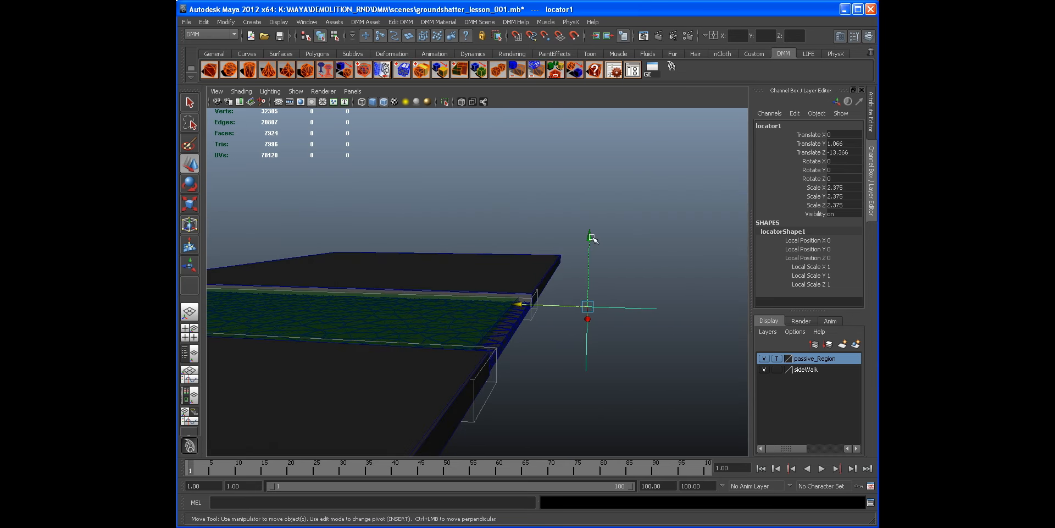
left_click_drag(590, 235, 589, 231)
left_click_drag(589, 231, 570, 215, "alt")
left_click_drag(570, 216, 492, 262, "alt")
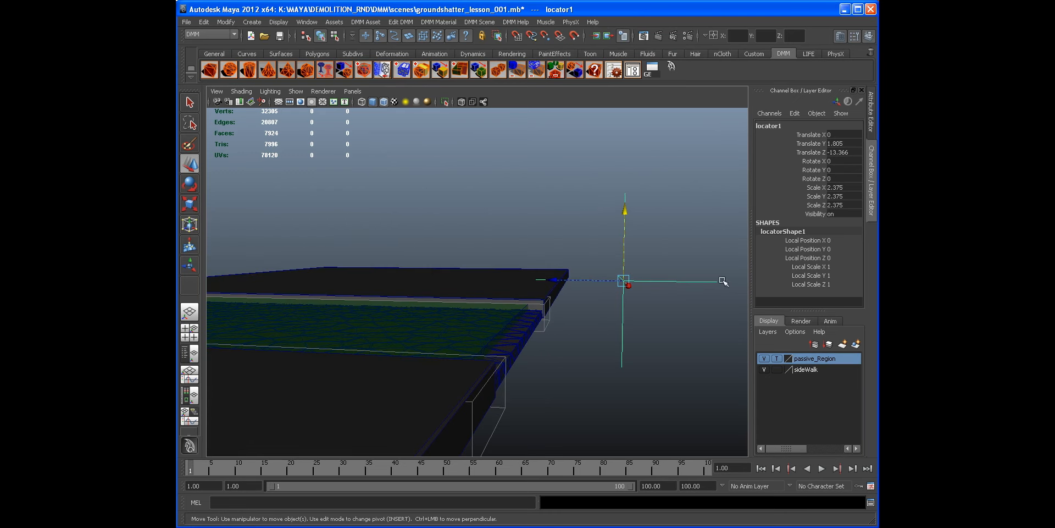
right_click(809, 154)
left_click(824, 175)
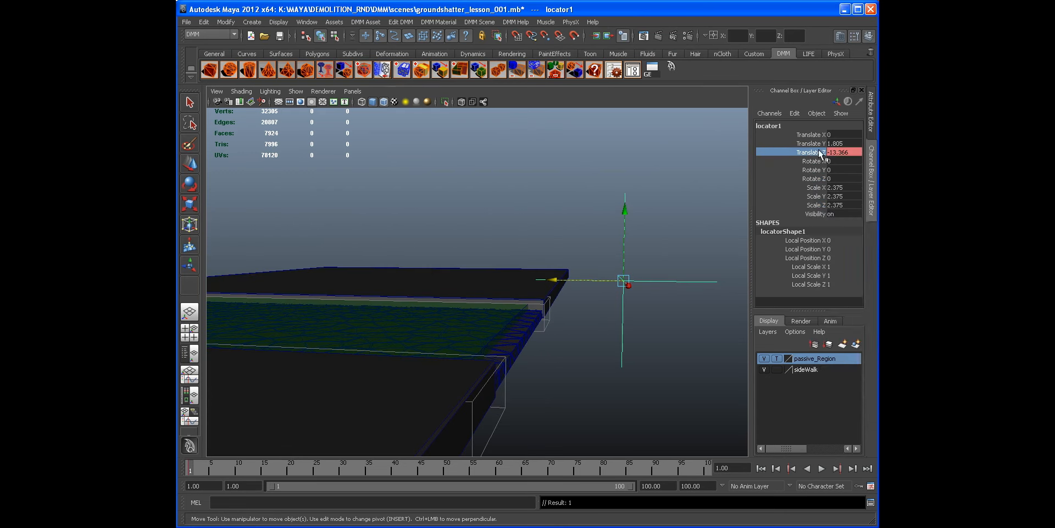
Open the DMM Asset Manager for the ground slab to review its general settings, then minimise it.
left_click_drag(464, 235, 555, 319, "alt")
left_click(517, 381)
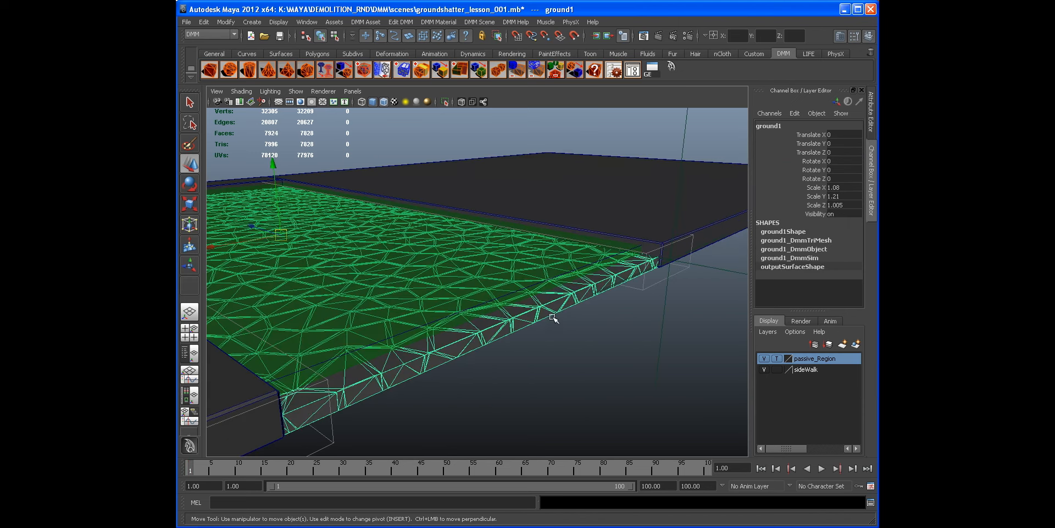
left_click(580, 147)
left_click(557, 304)
left_click(633, 70)
scroll(324, 186, "up", 5)
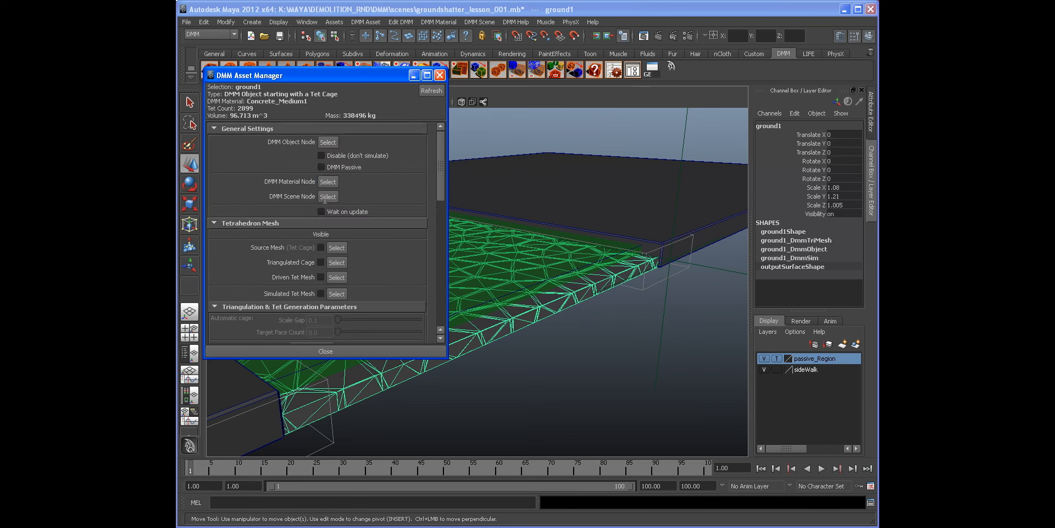
left_click(414, 75)
At frame 90, move the locator past the slab's far end to about 14.8 in Z and key its Translate Z.
left_click_drag(662, 360, 561, 350, "alt")
right_click_drag(421, 361, 411, 421, "alt")
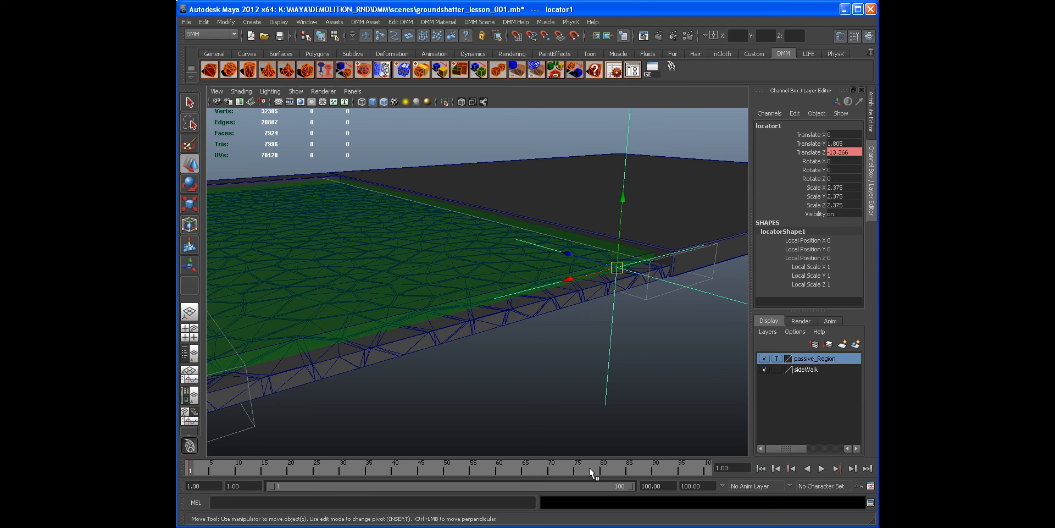
left_click(654, 469)
right_click_drag(593, 330, 471, 307, "alt")
left_click_drag(471, 306, 521, 312, "alt")
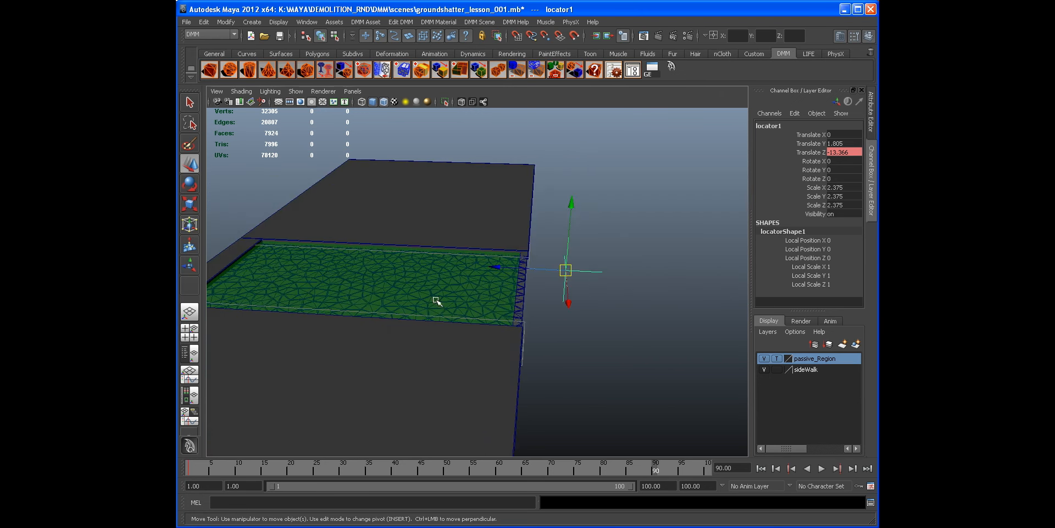
middle_click_drag(436, 299, 624, 277, "alt")
left_click_drag(661, 277, 414, 265)
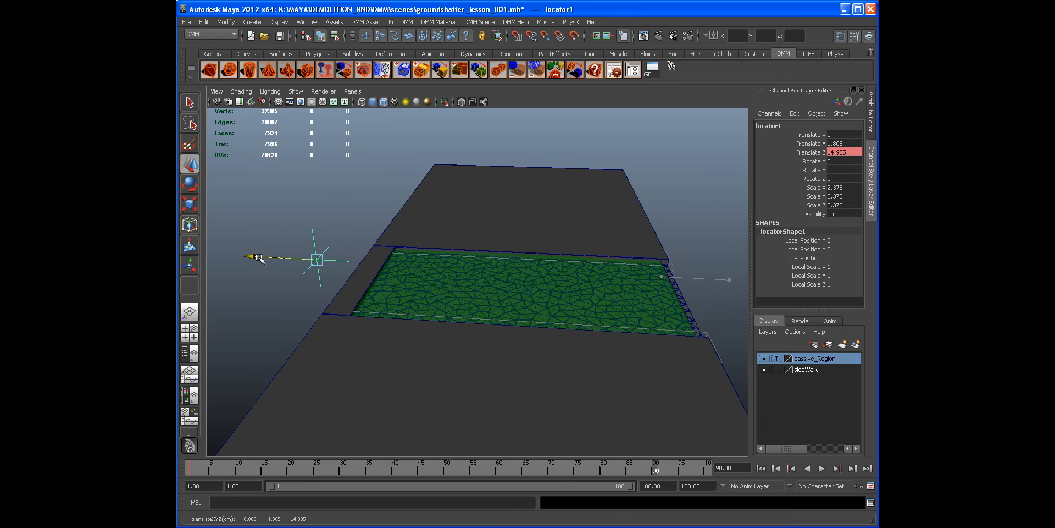
left_click_drag(258, 258, 454, 242, "alt")
right_click(810, 153)
left_click(823, 168)
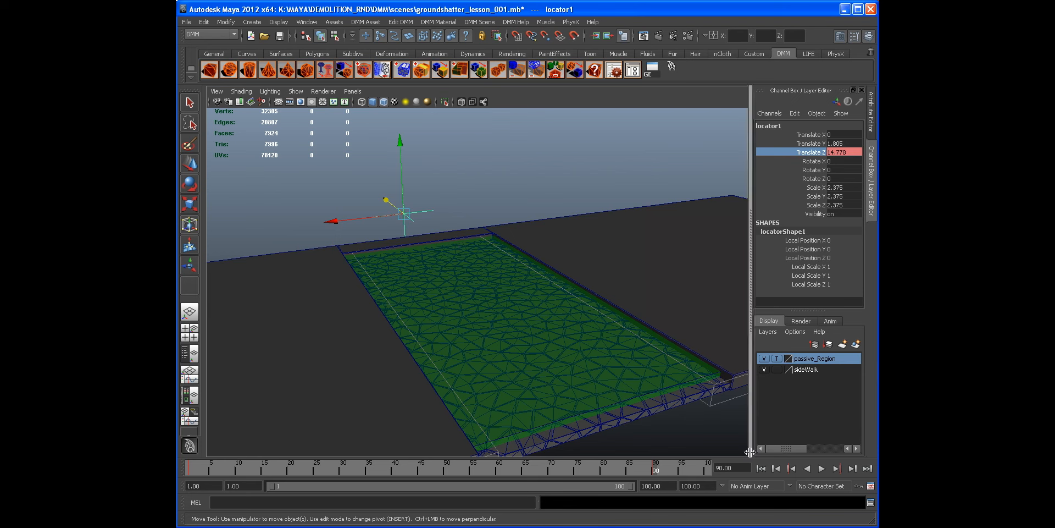
Play back the locator's movement along the slab from frame 1, then rewind to frame 1.
left_click(762, 468)
left_click_drag(517, 331, 650, 348, "alt")
left_click(821, 468)
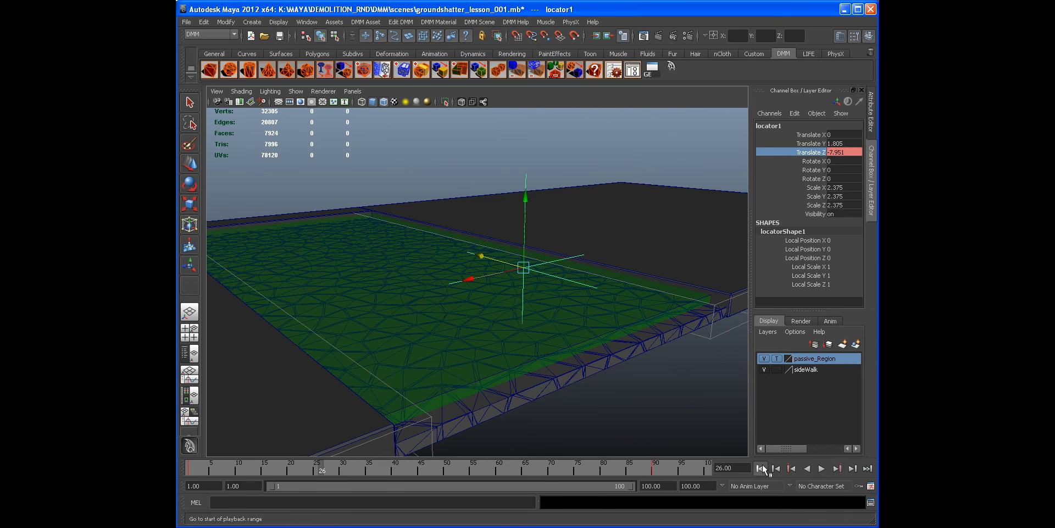
left_click(762, 466)
In the Graph Editor, set linear tangents on both Translate Z keys of the locator, at frames 1 and 90.
right_click_drag(281, 294, 343, 289, "alt")
left_click(300, 22)
mouse_move(325, 38)
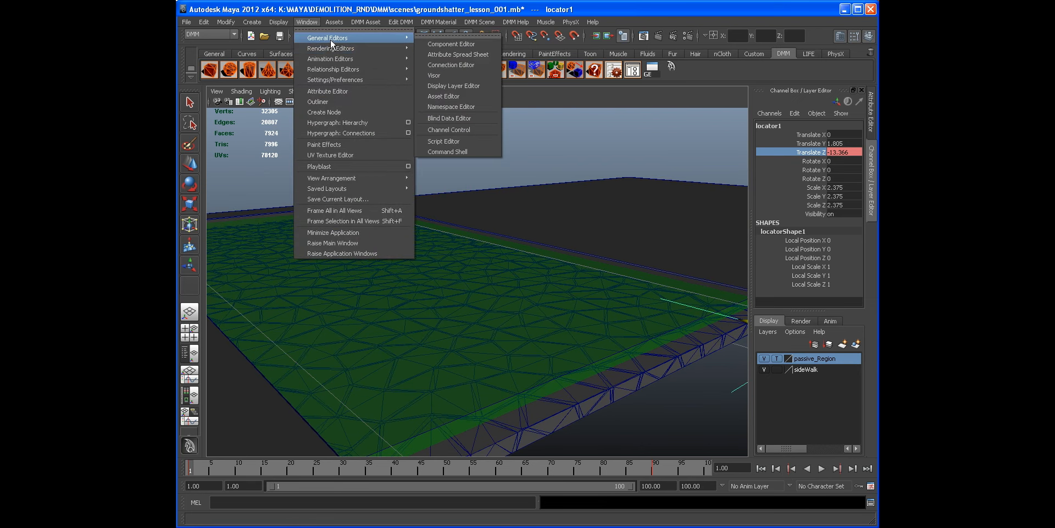
mouse_move(368, 60)
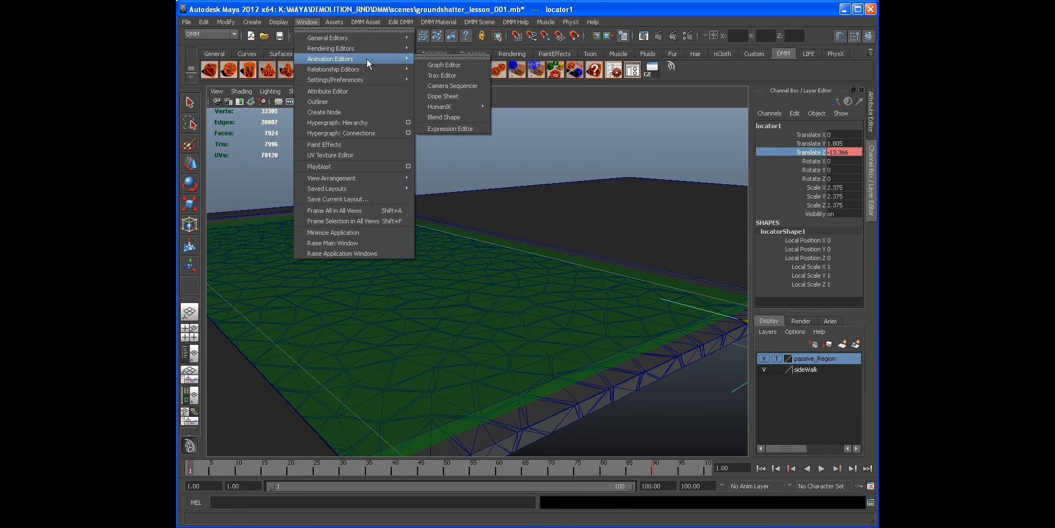
left_click(435, 66)
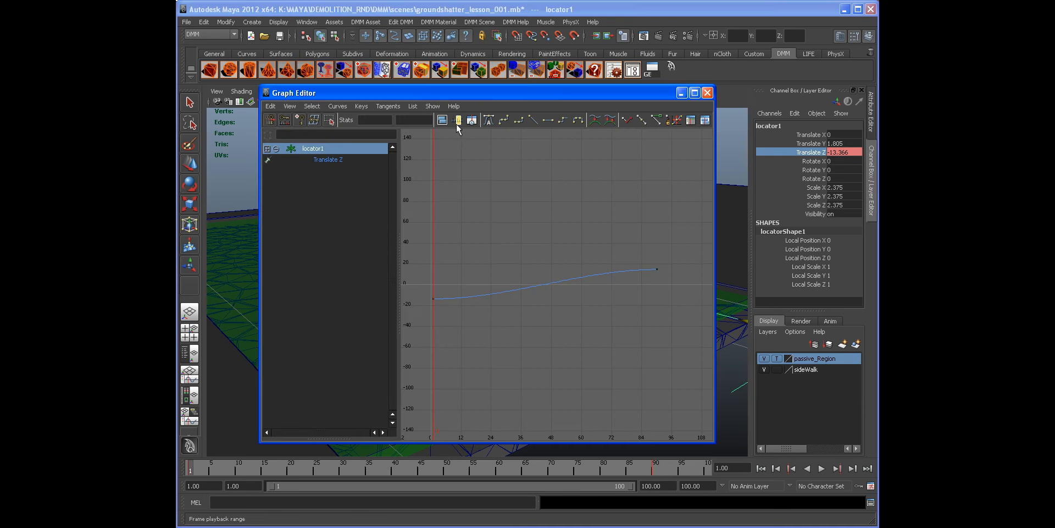
left_click(467, 299)
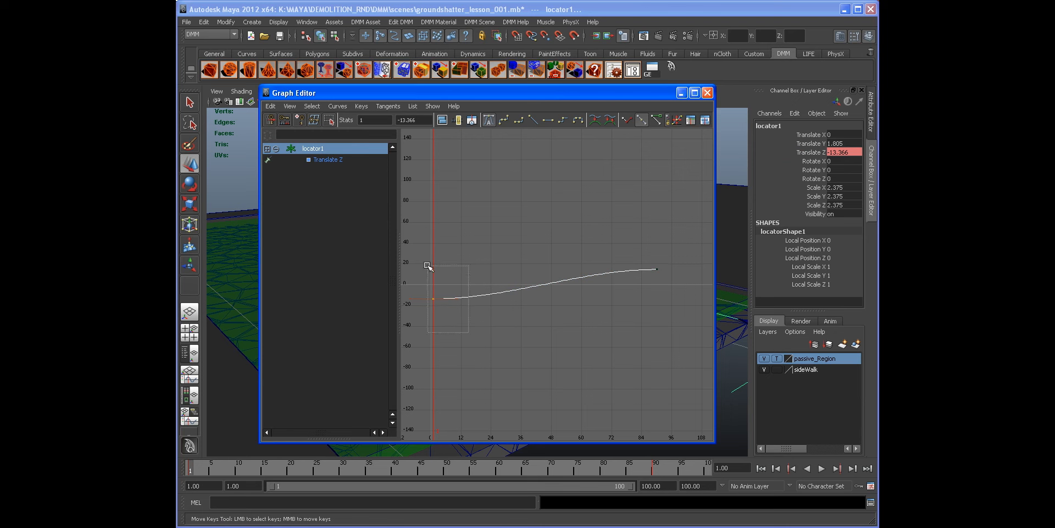
left_click(534, 122)
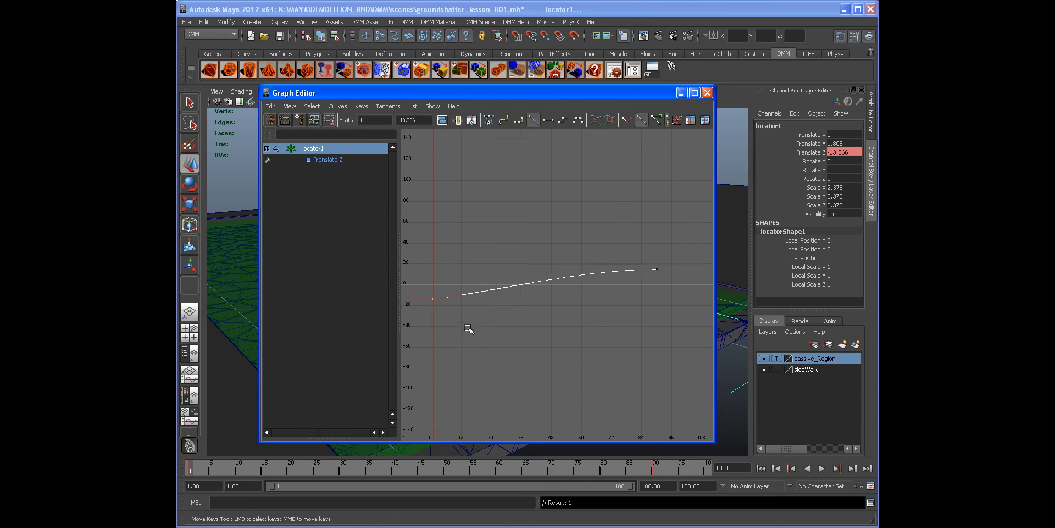
left_click(531, 122)
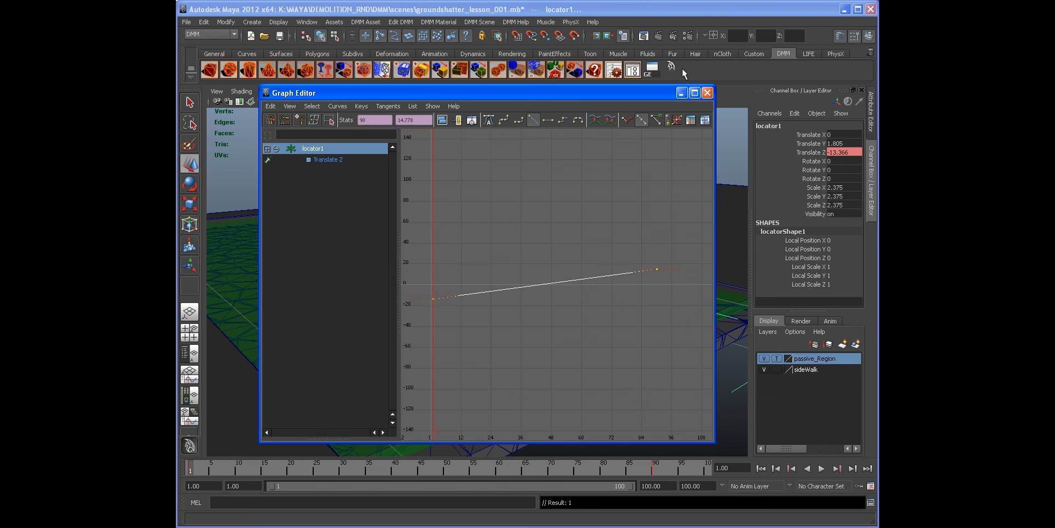
left_click(708, 93)
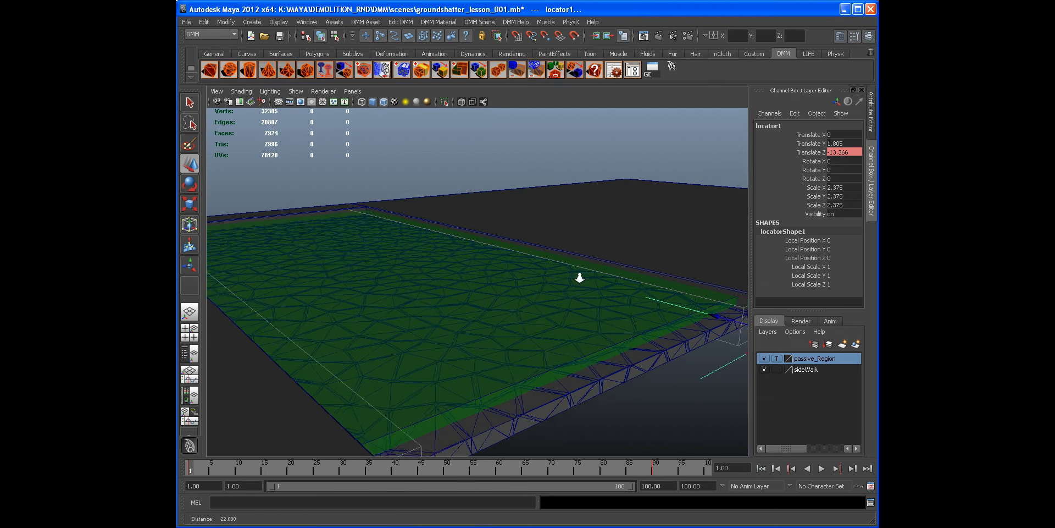
Constrain the slab's central passive region to the animated locator with a parent constraint, then clear the selection.
left_click_drag(610, 277, 443, 270, "alt")
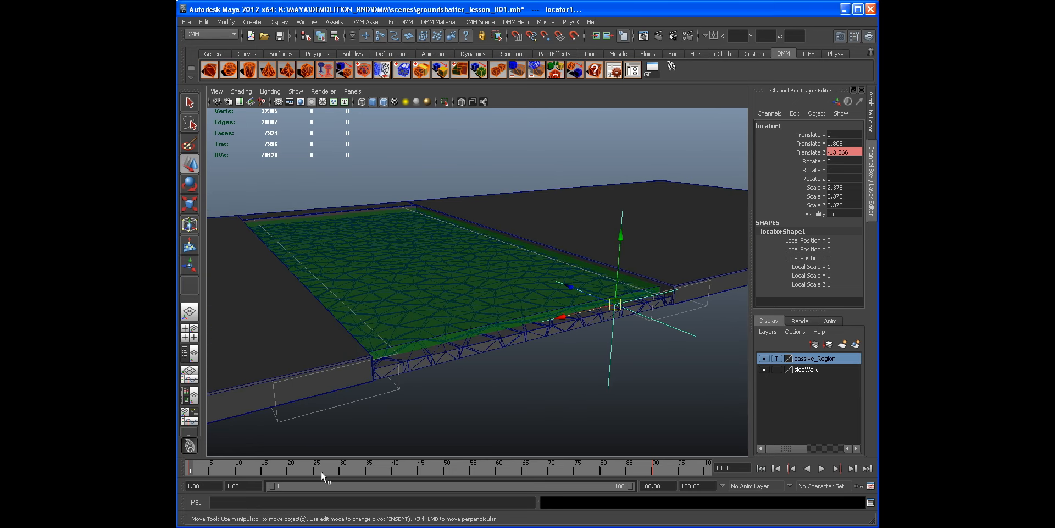
left_click_drag(309, 341, 566, 357, "alt")
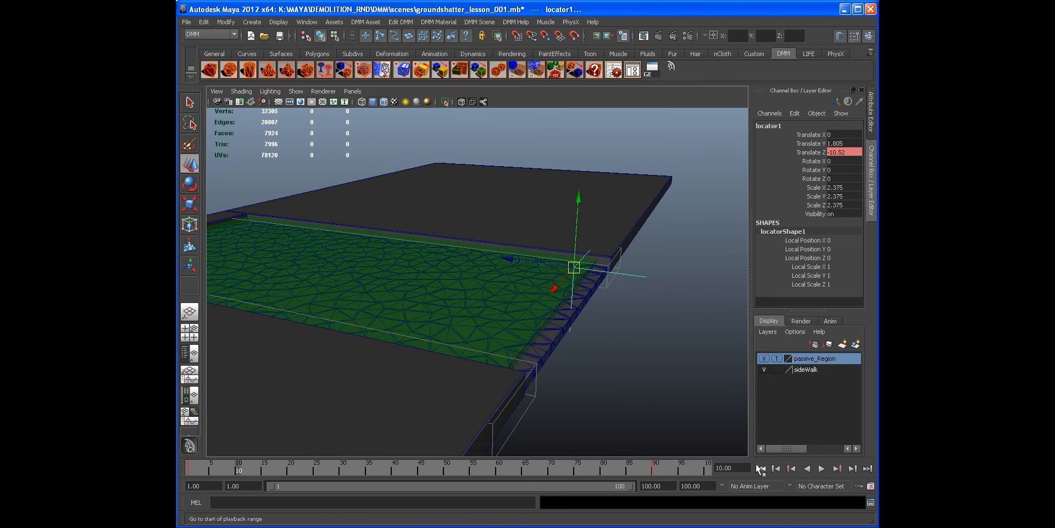
left_click_drag(370, 334, 428, 332, "alt")
left_click(483, 345)
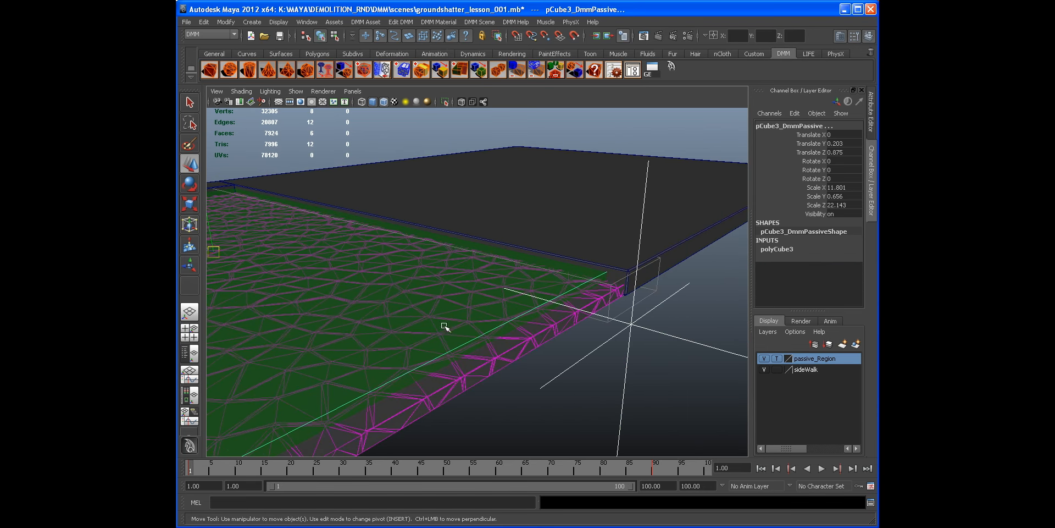
key("space")
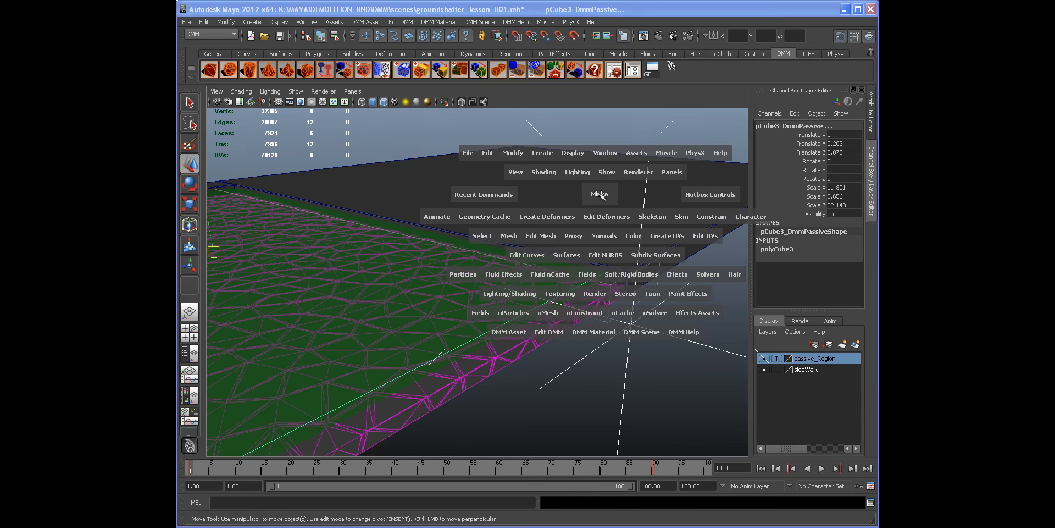
left_click(714, 220)
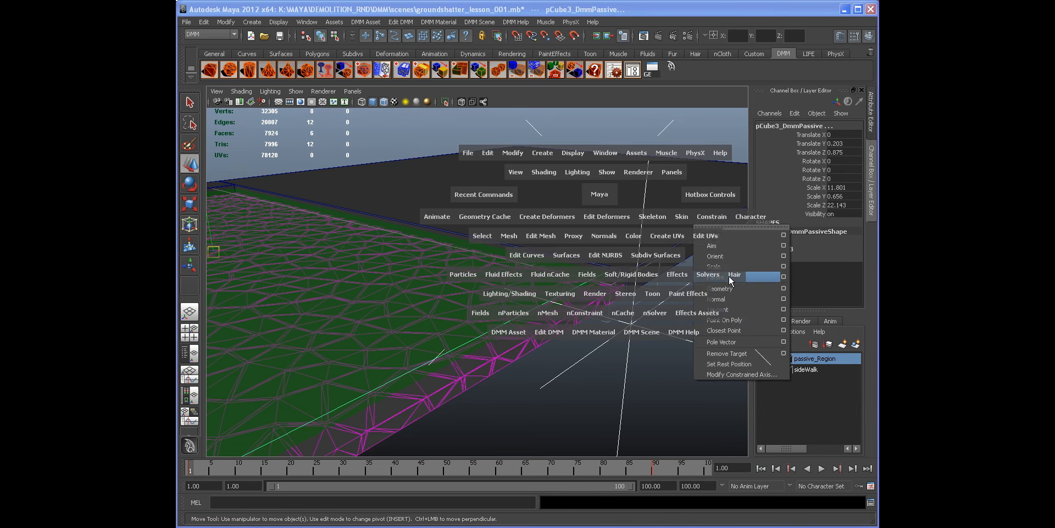
left_click(729, 276)
left_click(667, 381)
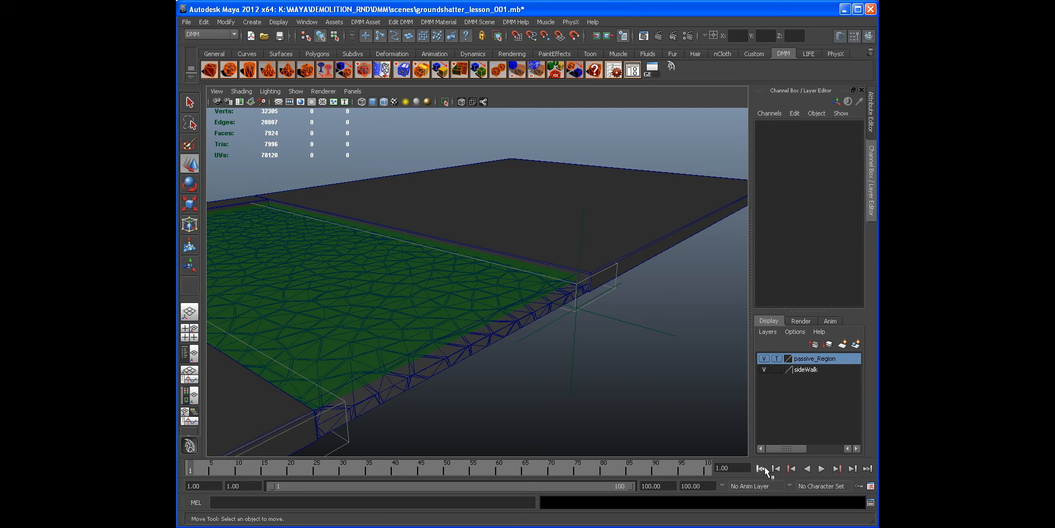
Play back the animation to check that the passive region follows the locator, then rewind to frame 1.
left_click(821, 468)
left_click(821, 467)
left_click(762, 467)
Assign the constrained passive region to a new display layer named animated_Passive.
mouse_move(372, 286)
left_mouse_down("alt")
mouse_move(363, 257)
mouse_move(370, 286)
left_mouse_up("alt")
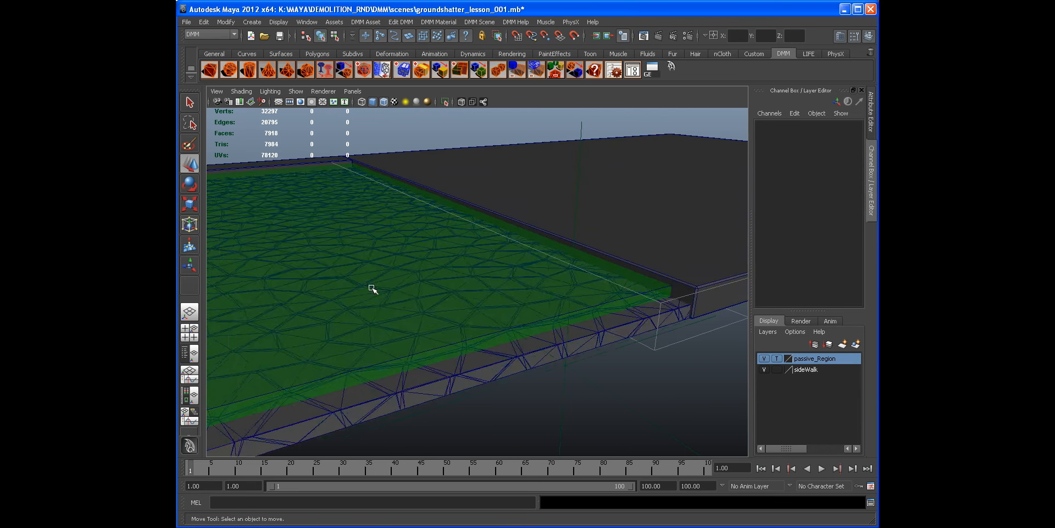
left_click(372, 288)
left_click(856, 345)
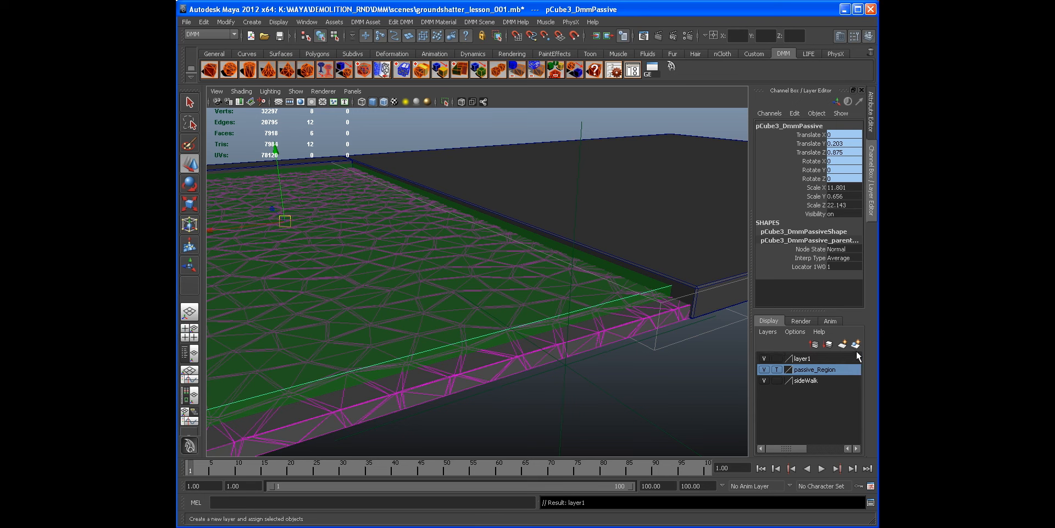
double_click(819, 357)
double_click(406, 202)
type("animated_Passive")
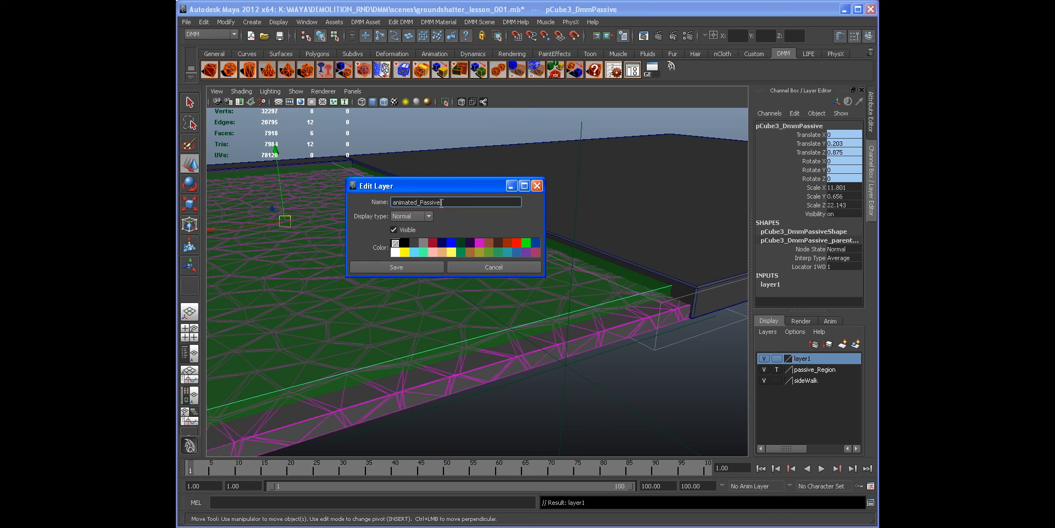
left_click(416, 269)
Hide the animated_Passive display layer and clear the selection.
left_click(763, 358)
left_click(763, 359)
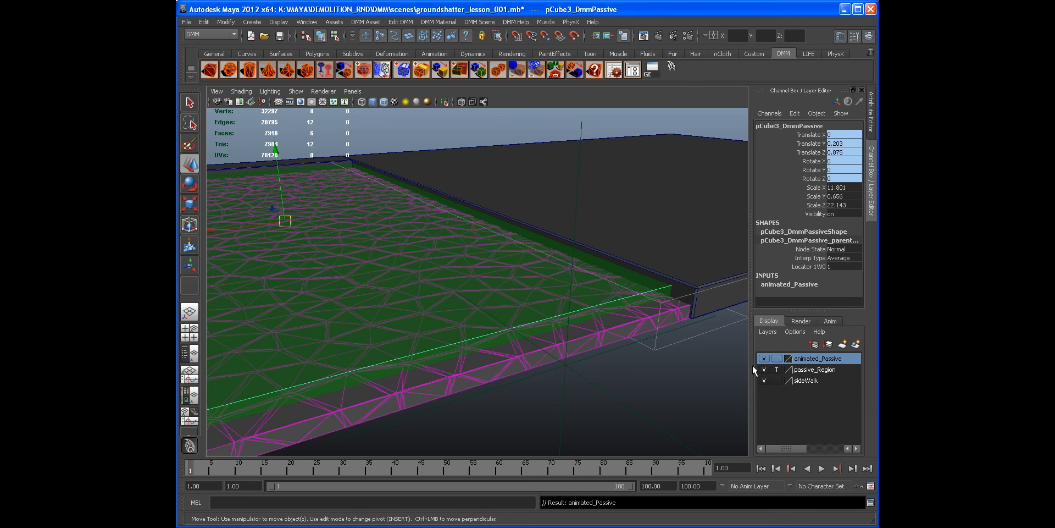
left_click(776, 358)
left_click(776, 358)
left_click(765, 358)
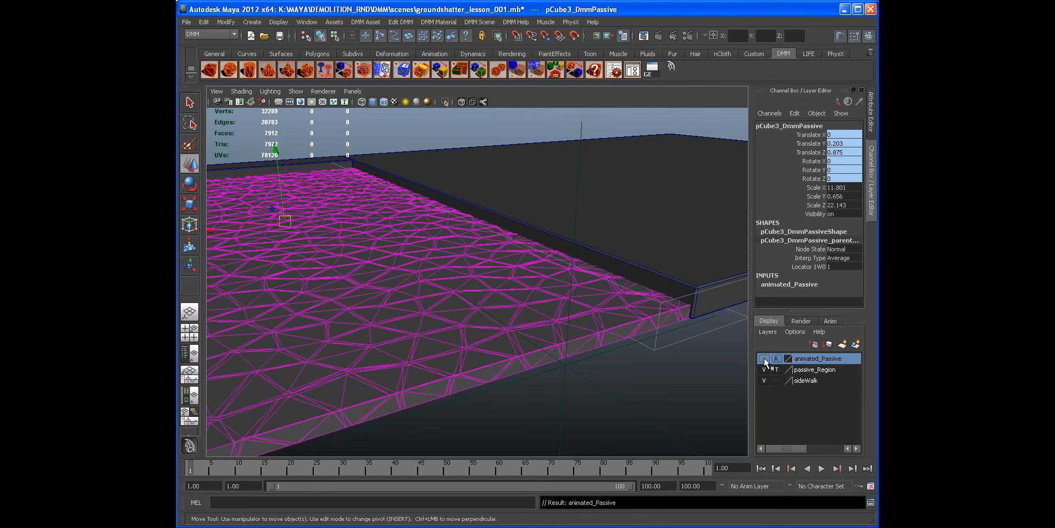
left_click(629, 367)
left_click_drag(630, 367, 603, 365, "alt")
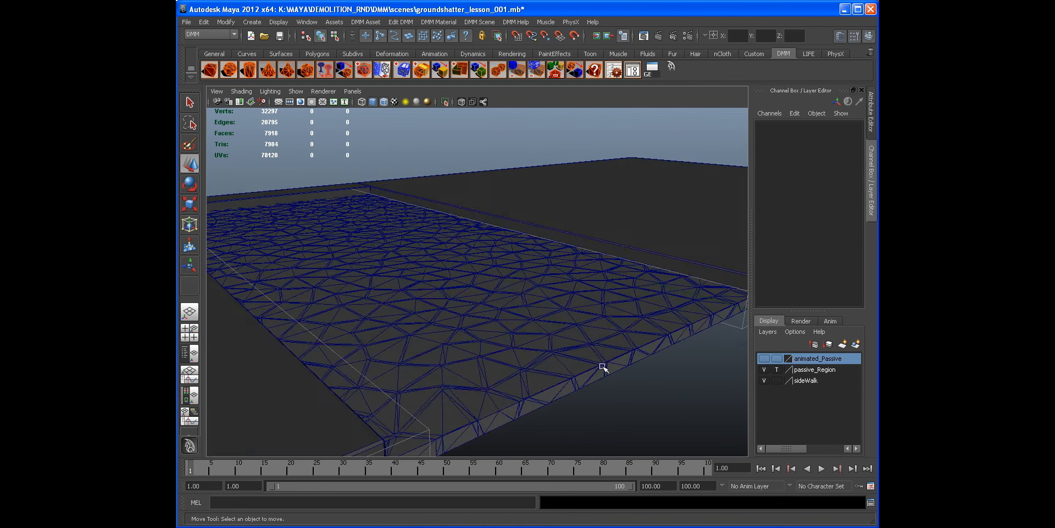
Play back the scene with the animated passive region hidden, then rewind to frame 1.
left_click(821, 469)
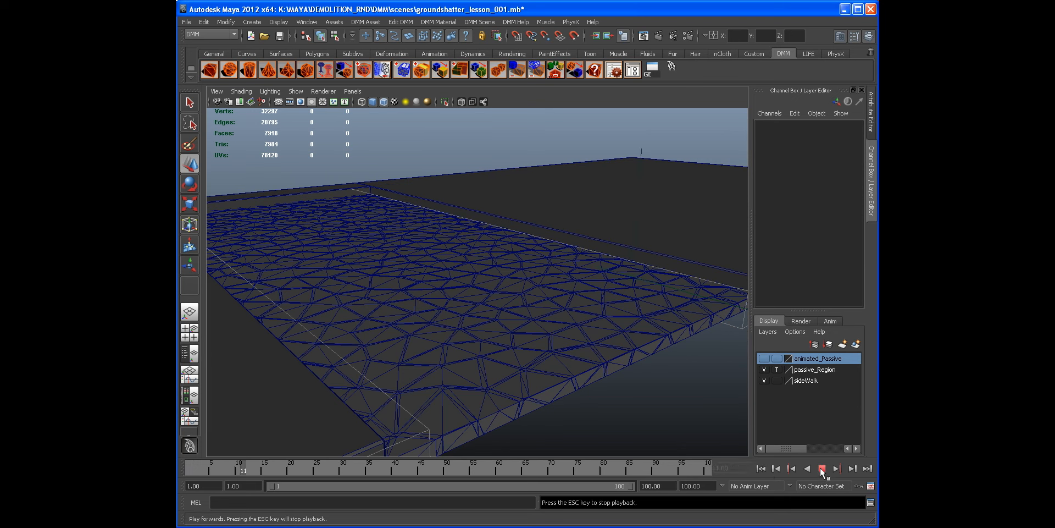
left_click(821, 468)
left_click(762, 468)
Turn off the Disable (don't simulate) option for the ground slab in the DMM Asset Manager.
left_click(619, 365)
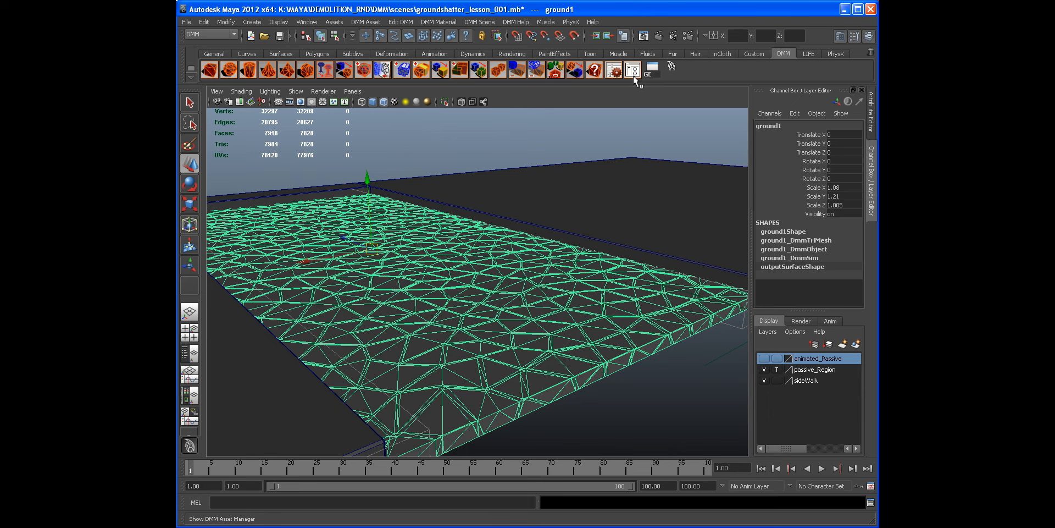
left_click(633, 72)
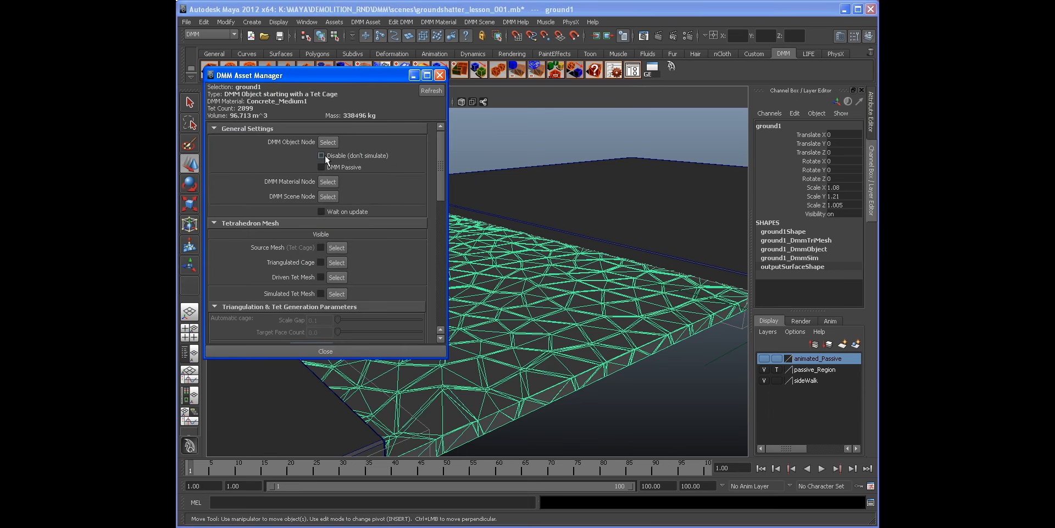
left_click(640, 382)
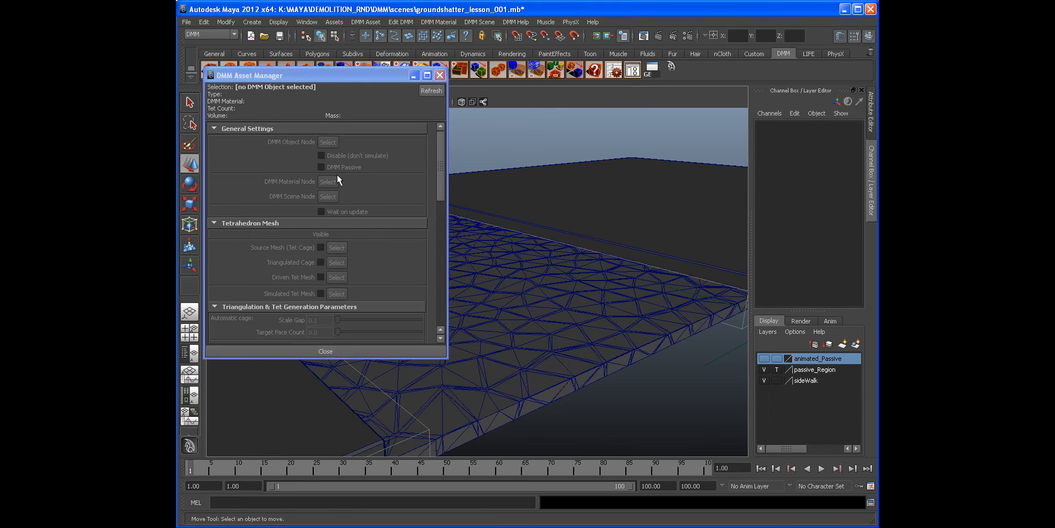
left_click(629, 332)
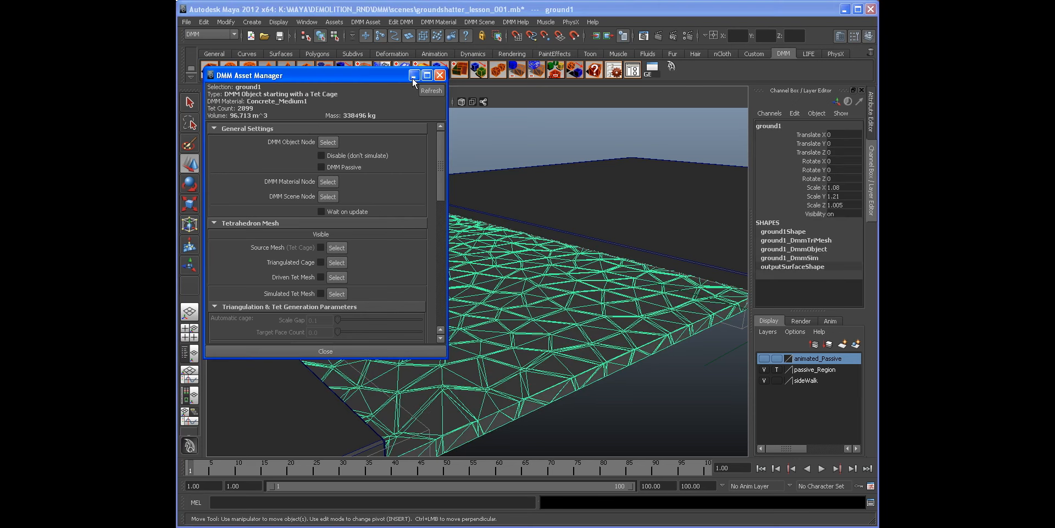
Run the ground-shatter simulation in stages to about frame 92, examining the collapse along the slab, then rewind to frame 1.
left_click(668, 374)
left_click(822, 468)
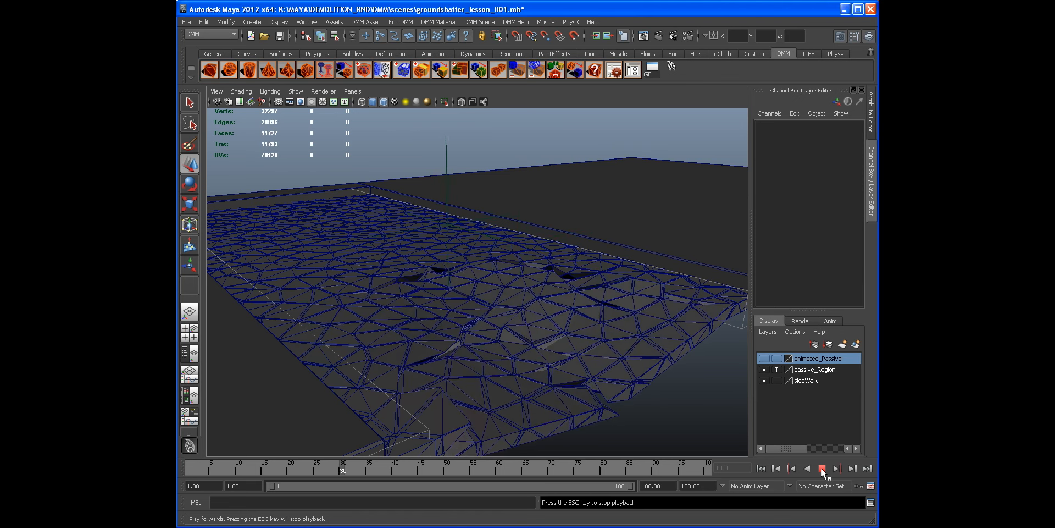
left_click(821, 467)
left_click_drag(441, 258, 560, 370, "alt")
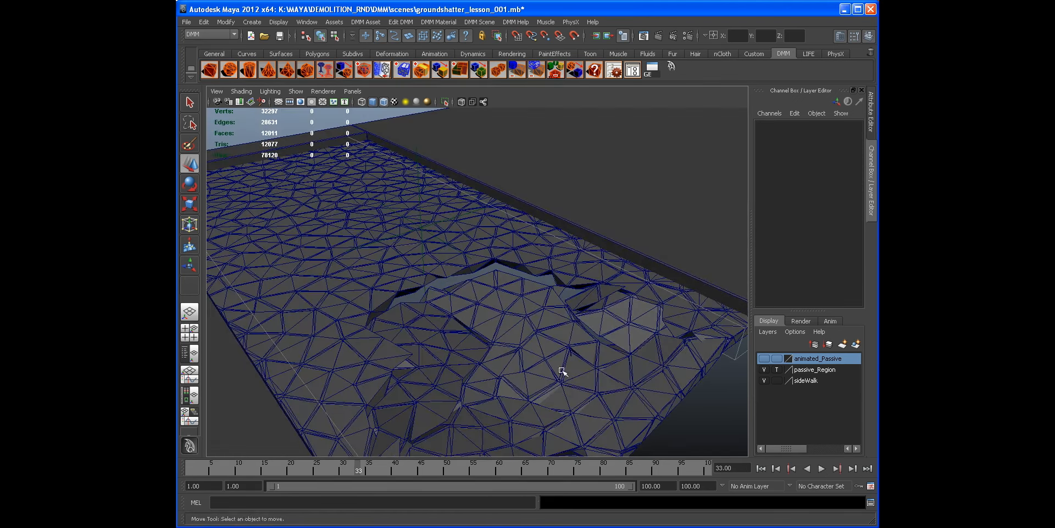
left_click(821, 468)
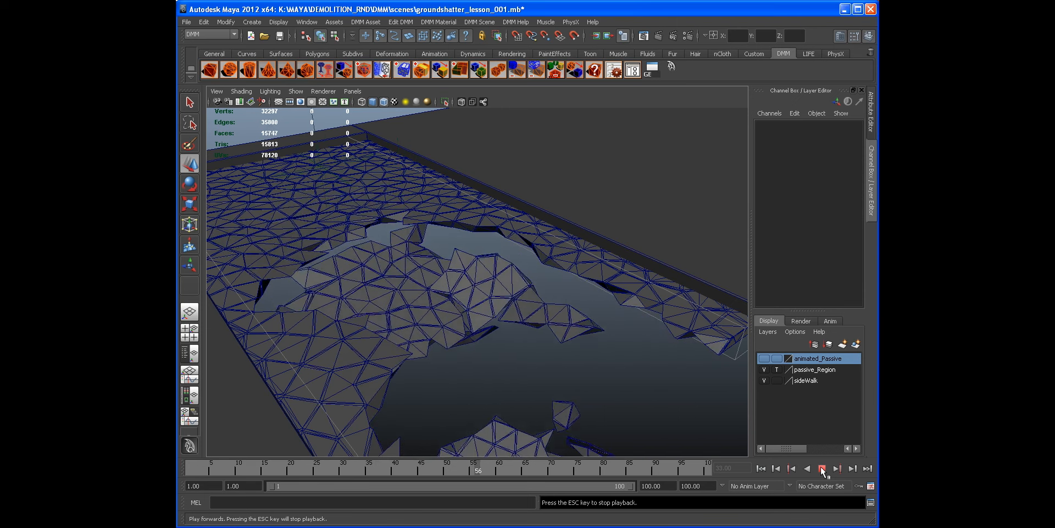
left_click(821, 468)
left_click_drag(302, 263, 499, 318, "alt")
middle_click_drag(499, 319, 527, 330, "alt")
left_click(821, 468)
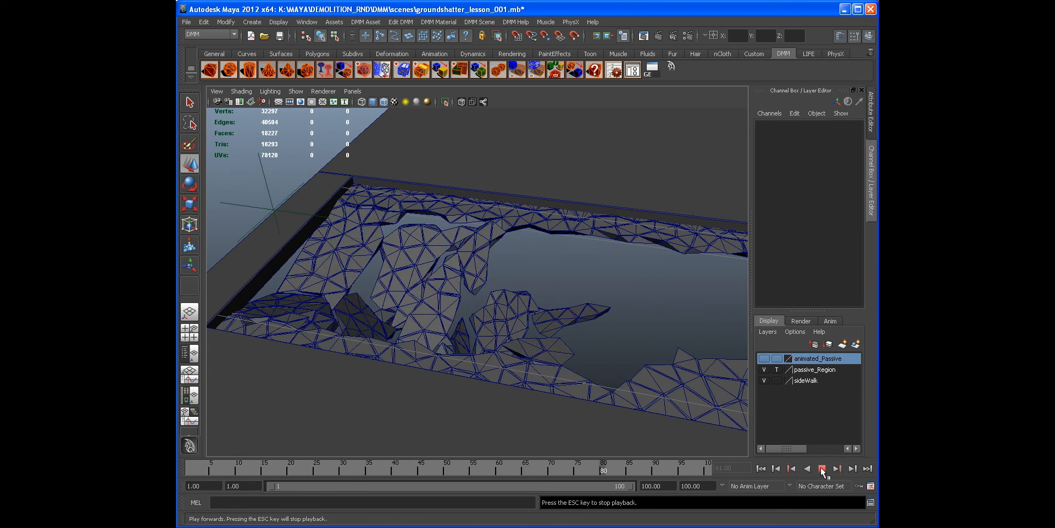
left_click(821, 469)
left_click_drag(461, 308, 605, 308, "alt")
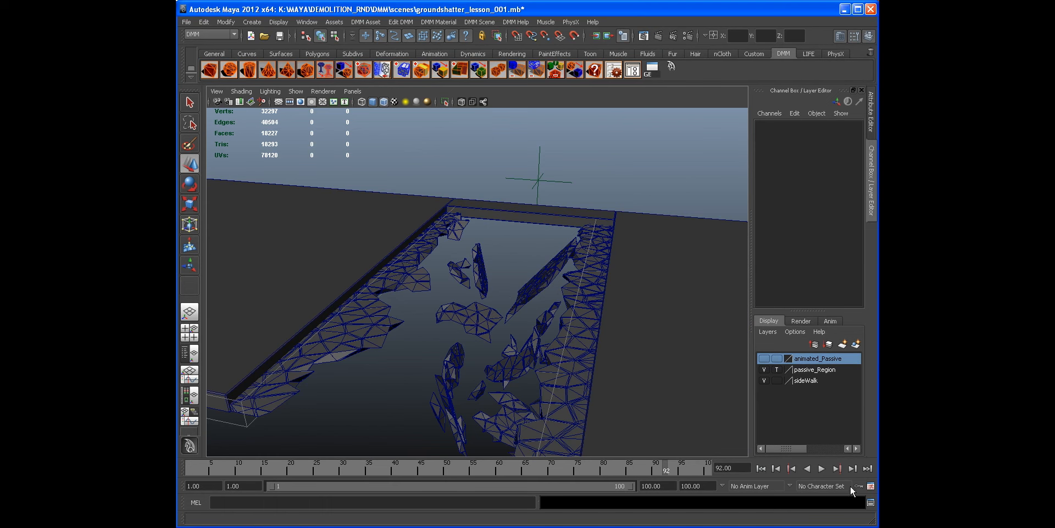
left_click(761, 469)
Set the slab's Concrete_Medium1 DMM material to toughness 2000, density 2000 and Youngs stiffness about 270,400,000.
left_click_drag(372, 273, 545, 240, "alt")
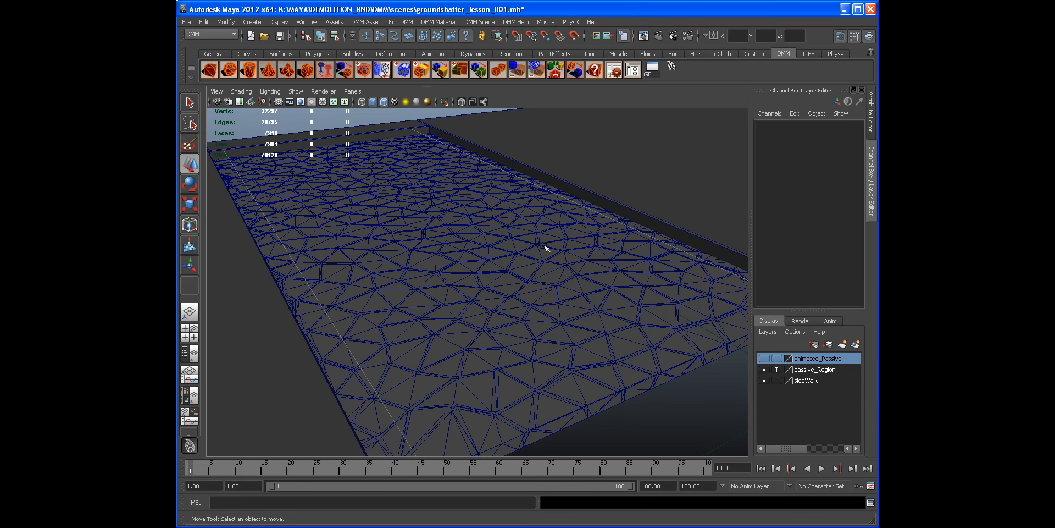
left_click(544, 246)
left_click(672, 405)
left_click(655, 366)
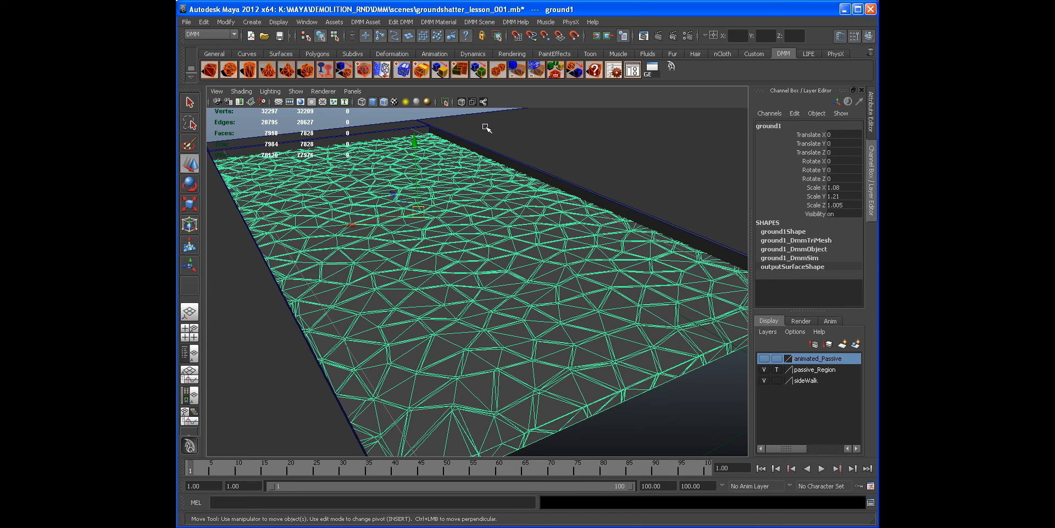
left_click(613, 70)
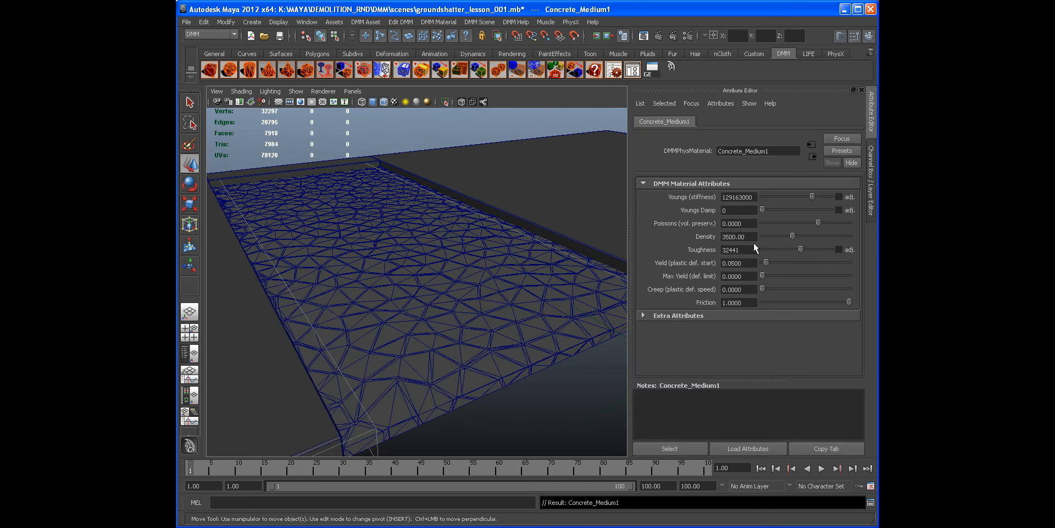
left_click_drag(751, 249, 713, 252)
type("2000")
left_click_drag(755, 235, 722, 235)
type("2000")
key("Return")
left_click_drag(811, 196, 816, 194)
Simulate the slab with the revised concrete material to examine how it breaks, then rewind to frame 1.
left_click(820, 468)
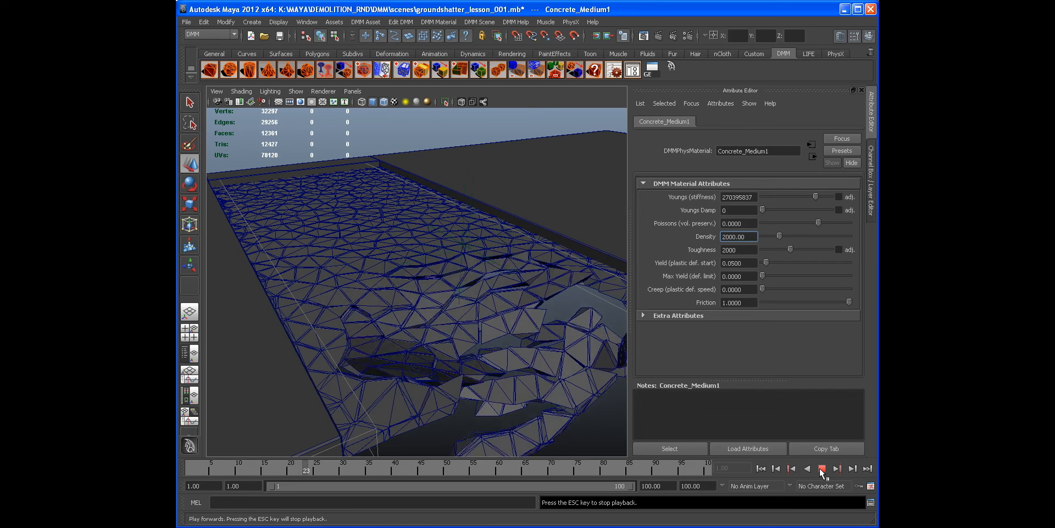
left_click(821, 467)
left_click_drag(441, 308, 418, 388, "alt")
left_click(761, 468)
Set the ground slab's Area density for triangulation and tet generation to 0.1 in the DMM Asset Manager.
left_click_drag(393, 266, 410, 290, "alt")
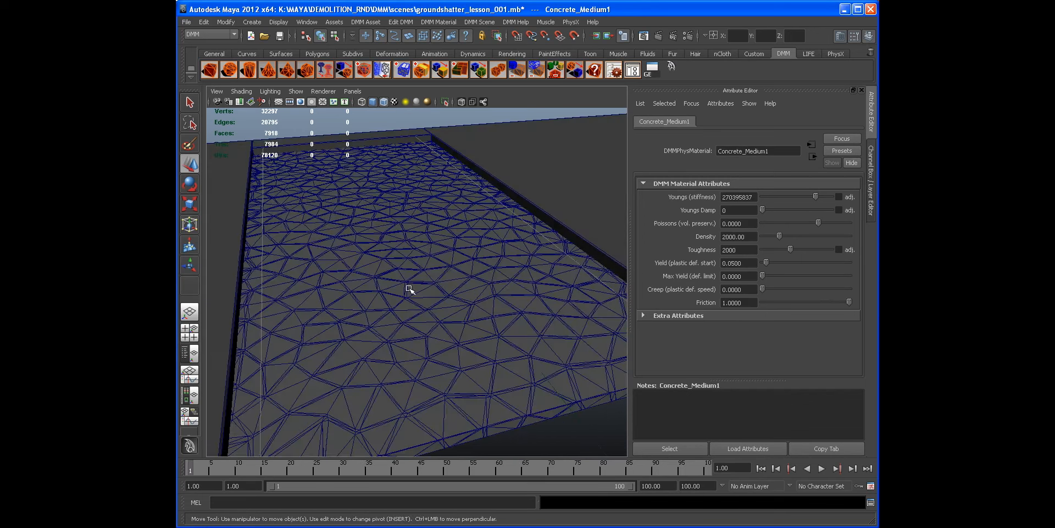
left_click(406, 289)
middle_click_drag(406, 290, 403, 286, "alt")
left_click_drag(403, 286, 450, 251, "alt")
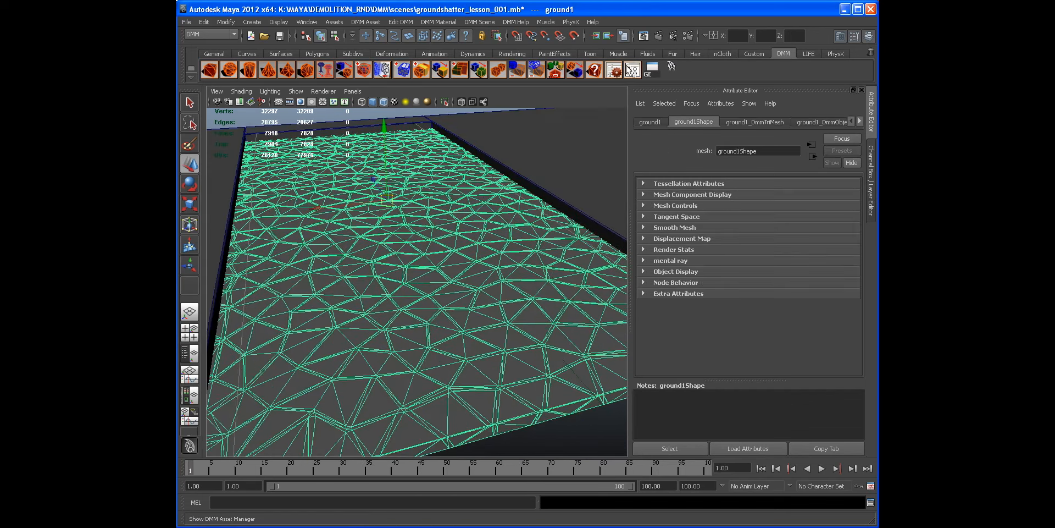
left_click(633, 70)
scroll(321, 240, "down", 3)
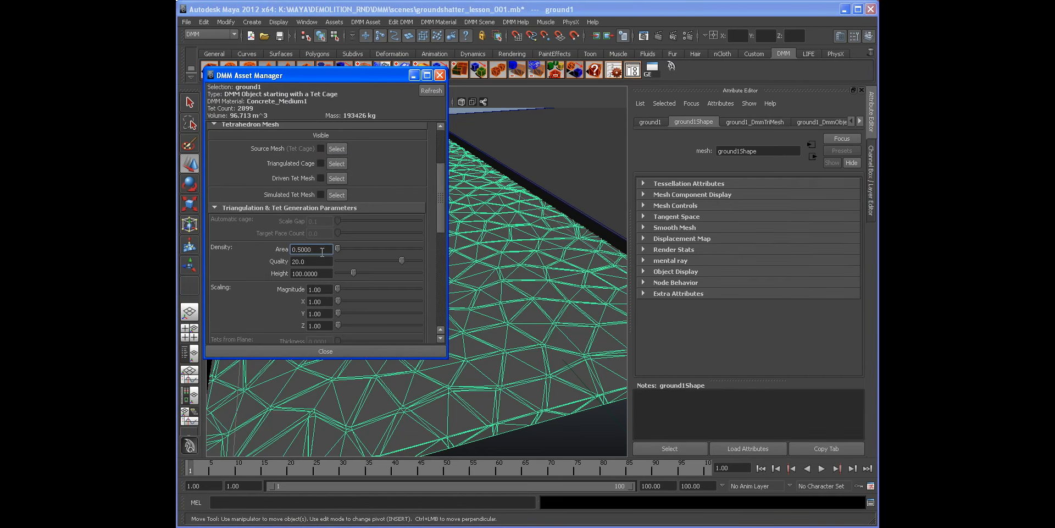
left_click_drag(322, 251, 289, 249)
type(".1")
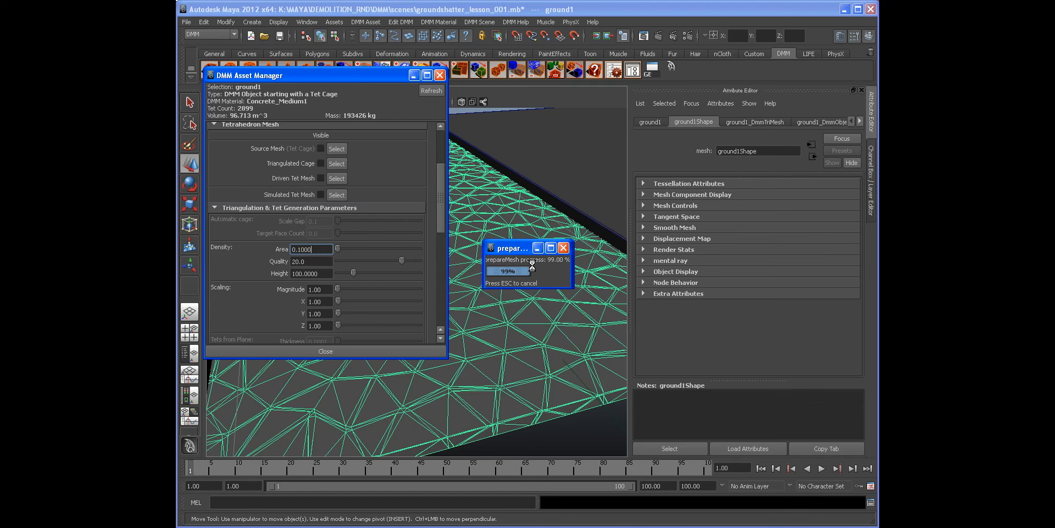
left_click(415, 76)
Simulate the more finely divided slab and pause at frame 14.
left_click_drag(460, 165, 423, 118, "alt")
left_click(423, 117)
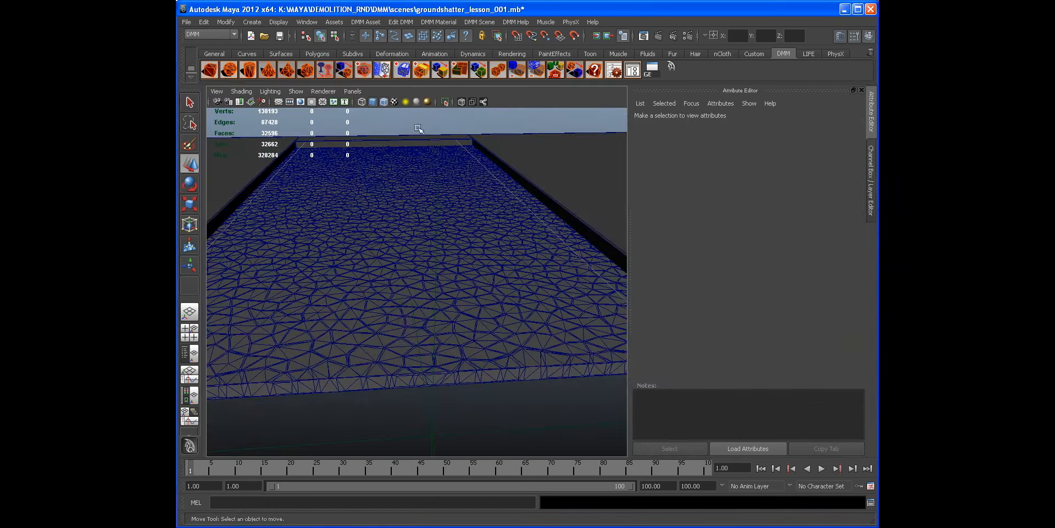
left_click(873, 170)
left_click(874, 171)
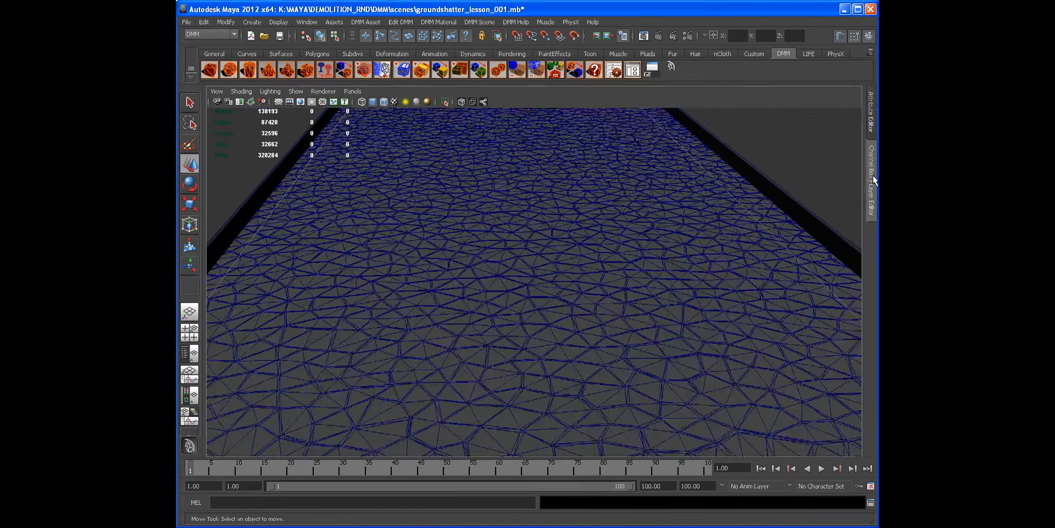
left_click_drag(539, 220, 615, 275, "alt")
left_click(820, 467)
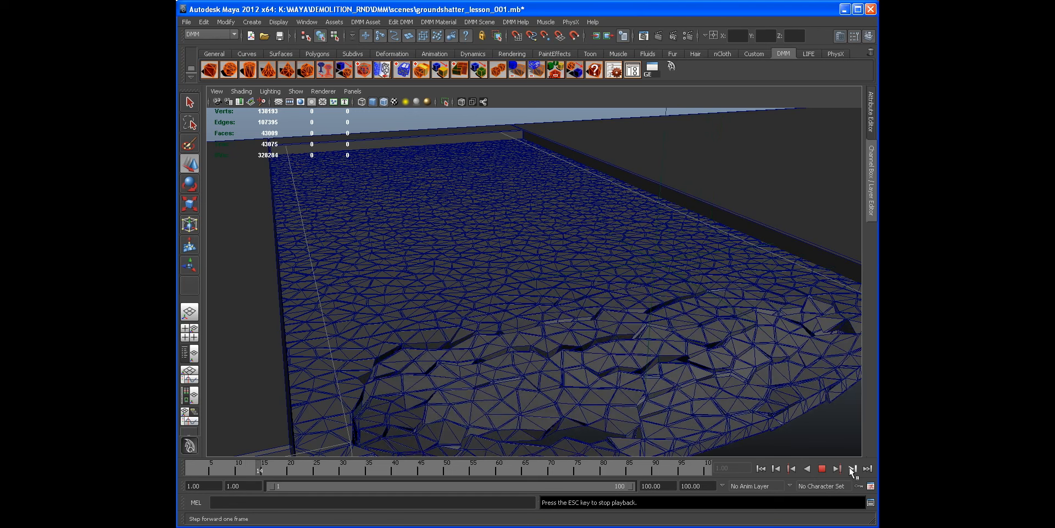
left_click(822, 468)
Examine the cracks without the wireframe overlay and continue the simulation to frame 23.
left_click_drag(509, 290, 434, 255, "alt")
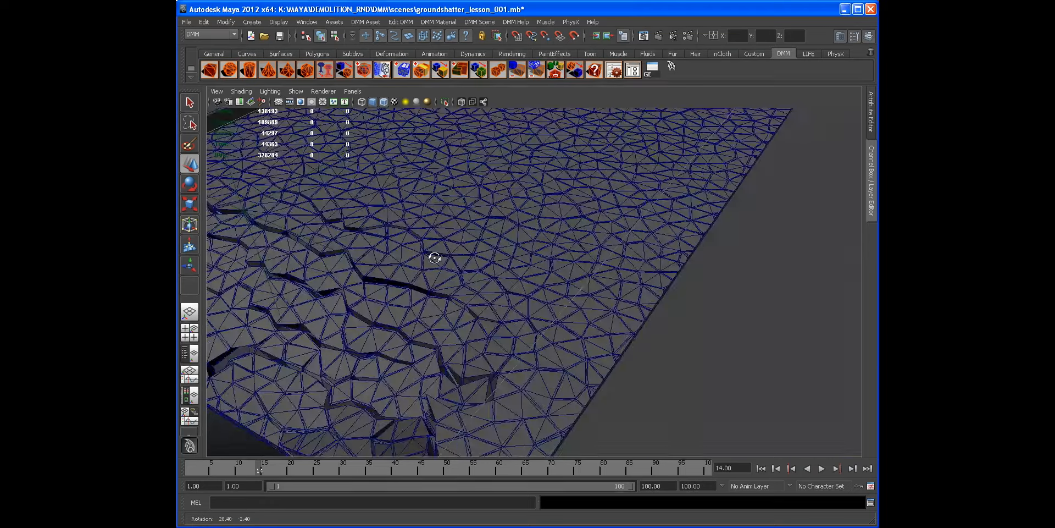
left_click(388, 108)
left_click_drag(536, 409, 632, 379, "alt")
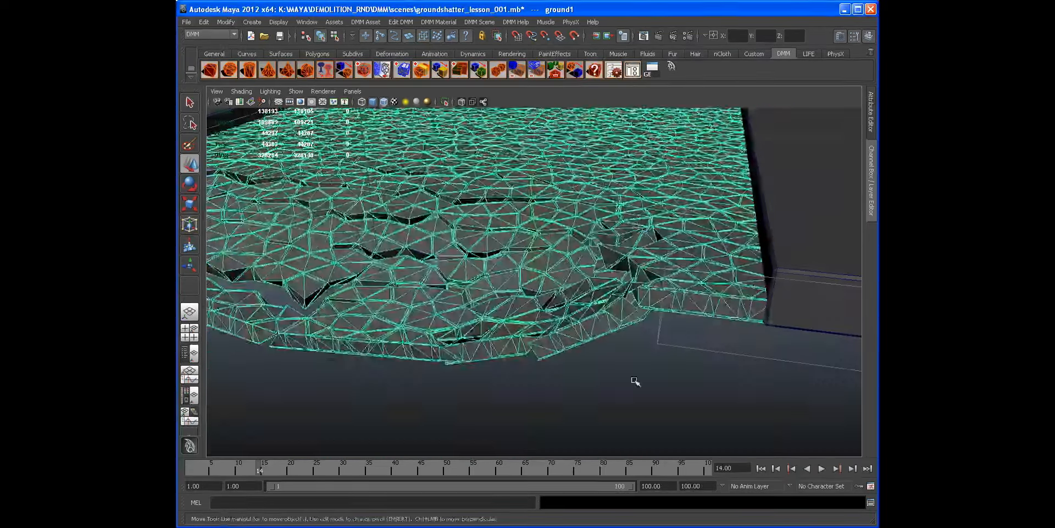
left_click(632, 378)
left_click(386, 101)
mouse_move(384, 181)
left_mouse_down("alt")
mouse_move(391, 203)
mouse_move(426, 217)
mouse_move(459, 211)
mouse_move(407, 233)
mouse_move(425, 228)
left_mouse_up("alt")
left_click(822, 468)
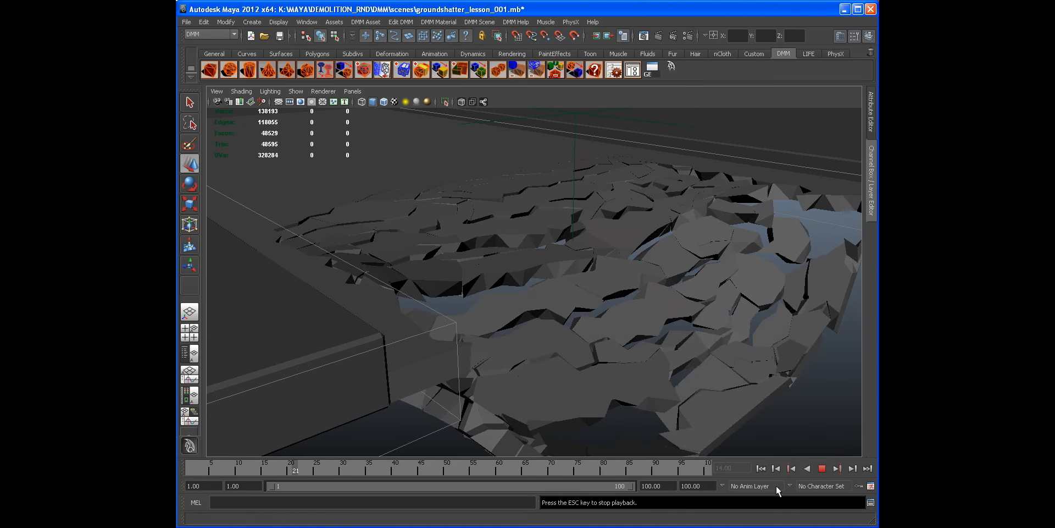
left_click_drag(546, 289, 636, 323, "alt")
left_click(546, 299)
Set the Concrete_Medium1 material's toughness to 2500 and its Youngs stiffness to about 183,650,000.
left_click(613, 69)
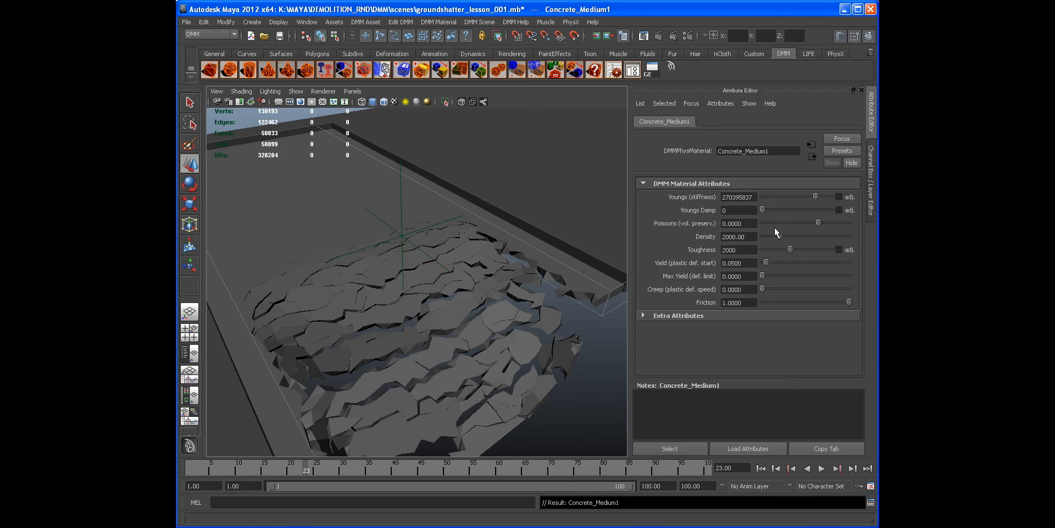
left_click(749, 237)
left_click(744, 250)
left_click_drag(815, 195, 814, 195)
left_click_drag(465, 388, 468, 352, "alt")
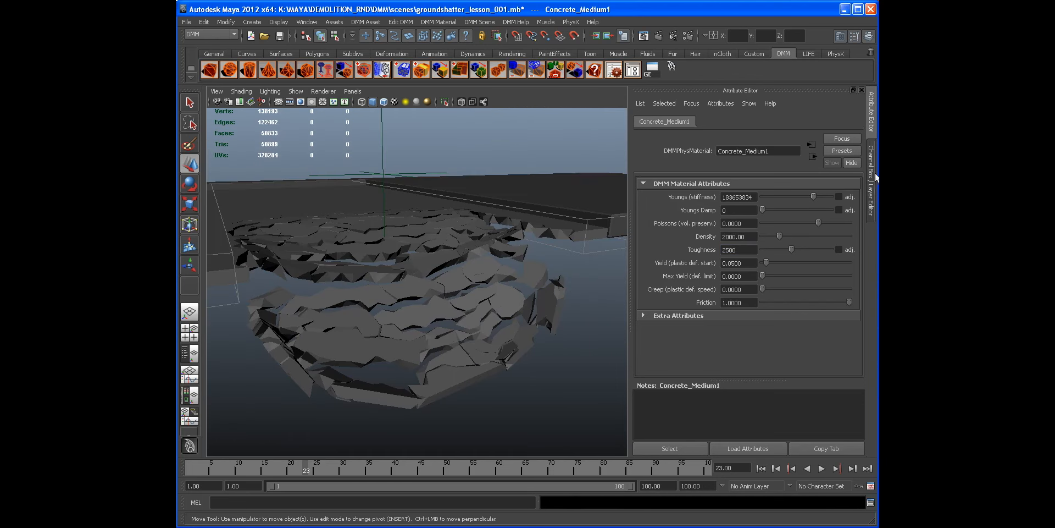
Return to frame 1 and save the scene.
left_click(874, 173)
left_click_drag(452, 277, 464, 286, "alt")
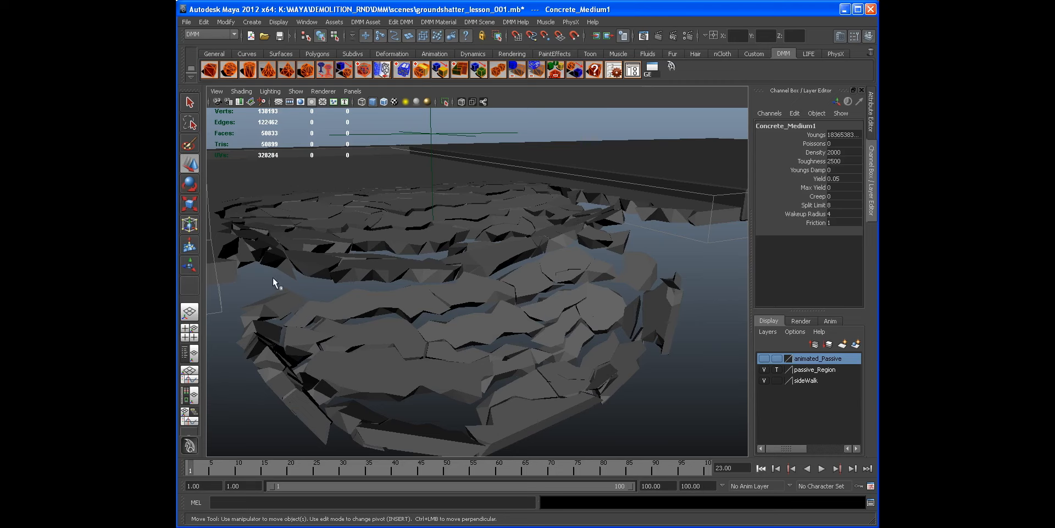
left_click_drag(272, 277, 344, 306, "alt")
left_click_drag(424, 223, 387, 219, "alt")
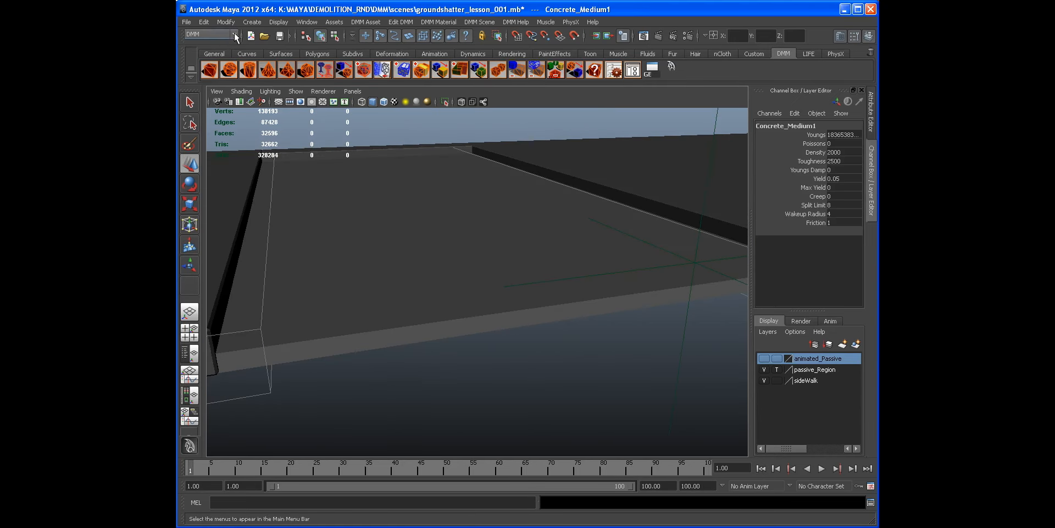
left_click(280, 36)
Set up a low perspective view along the slab with nothing selected and show the wireframe over the shaded surfaces.
left_click_drag(336, 220, 438, 268, "alt")
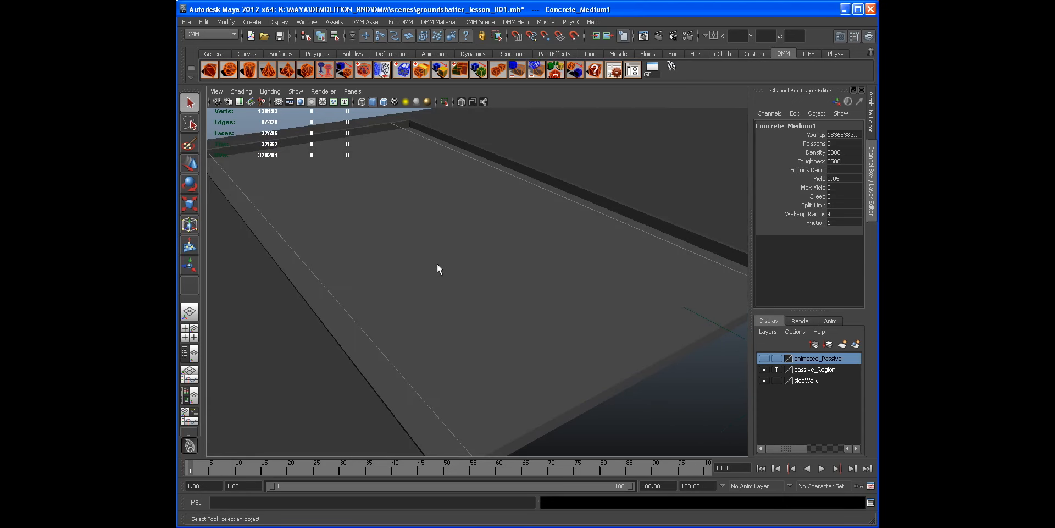
left_click(871, 175)
left_click(872, 174)
mouse_move(640, 261)
left_mouse_down("alt")
mouse_move(581, 260)
mouse_move(648, 258)
left_mouse_up("alt")
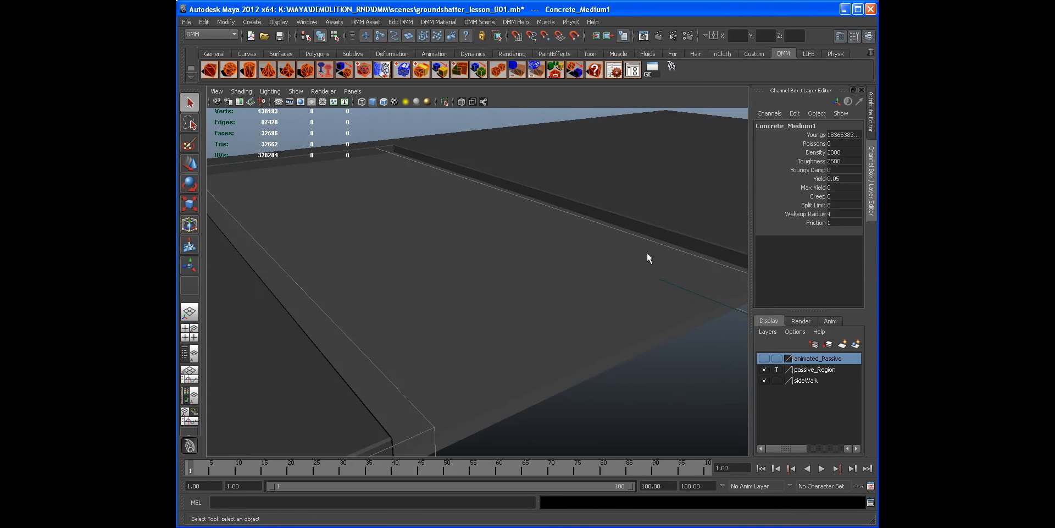
left_click(872, 180)
left_click(511, 319)
left_click_drag(511, 319, 501, 302, "alt")
left_click(682, 397)
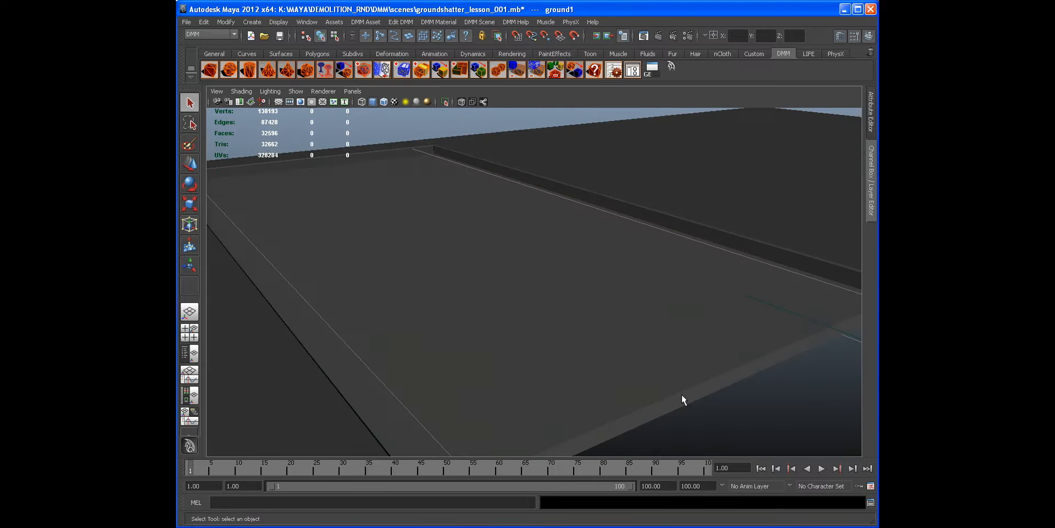
left_click(353, 91)
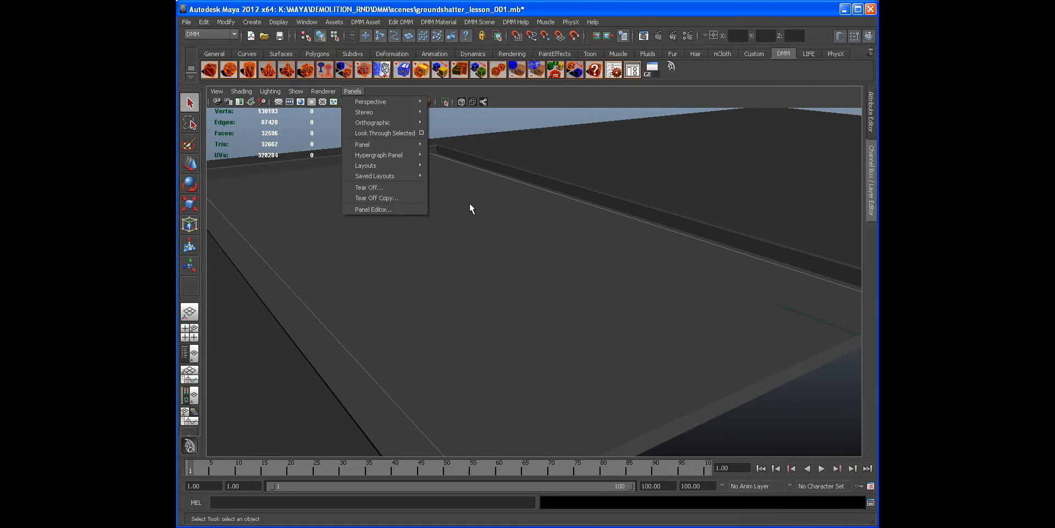
mouse_move(387, 103)
left_click(451, 110)
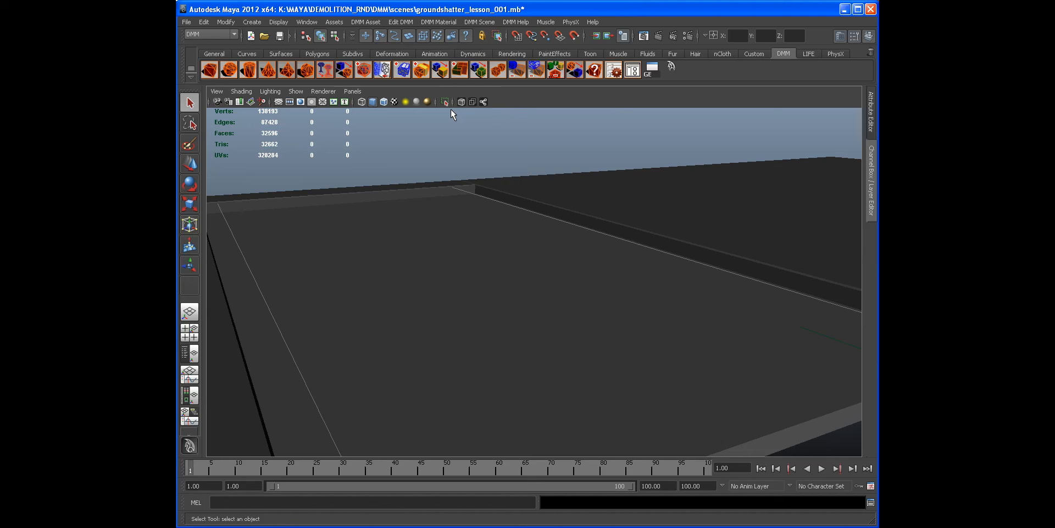
left_click(382, 102)
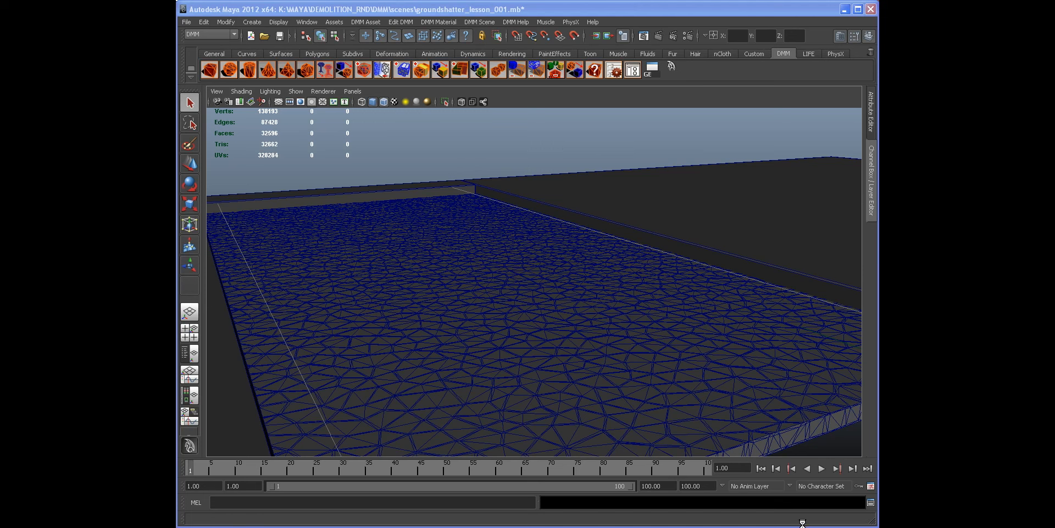
Review the playblast of the shatter simulation in FCheck, stop it and minimize the player.
left_click_drag(437, 139, 518, 137)
left_click(481, 234)
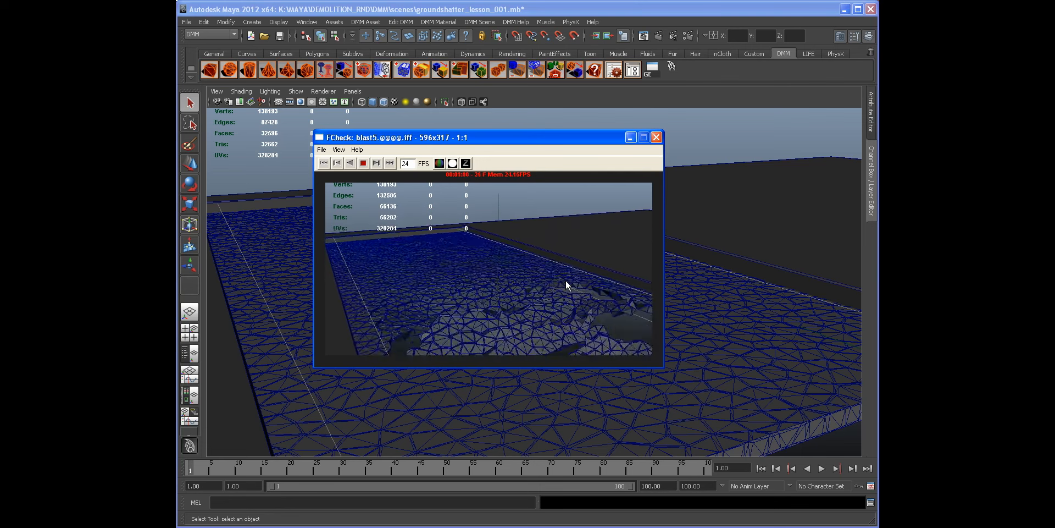
left_click(363, 163)
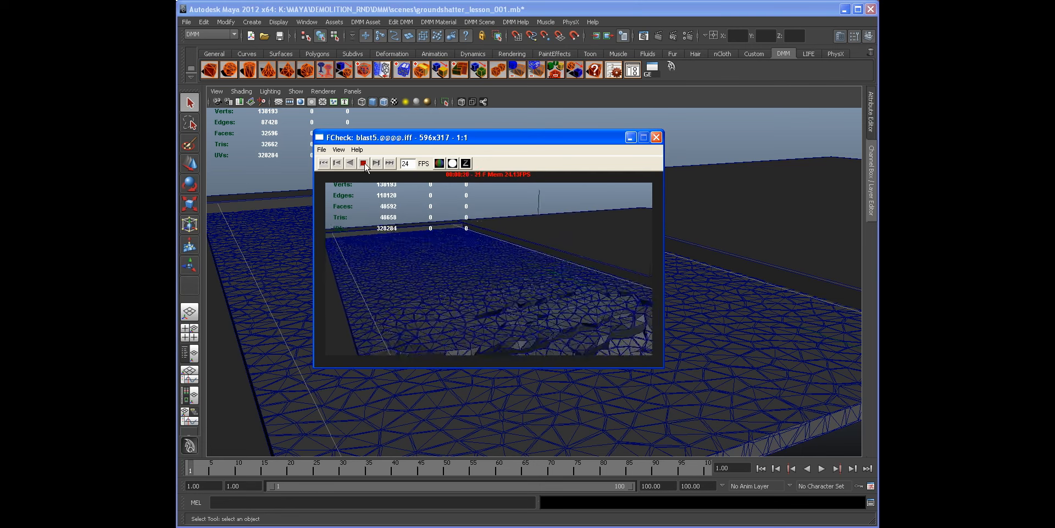
left_click(630, 138)
Go to frame 59 and examine how the slab breaks along the side passive regions.
left_click_drag(504, 467, 499, 467)
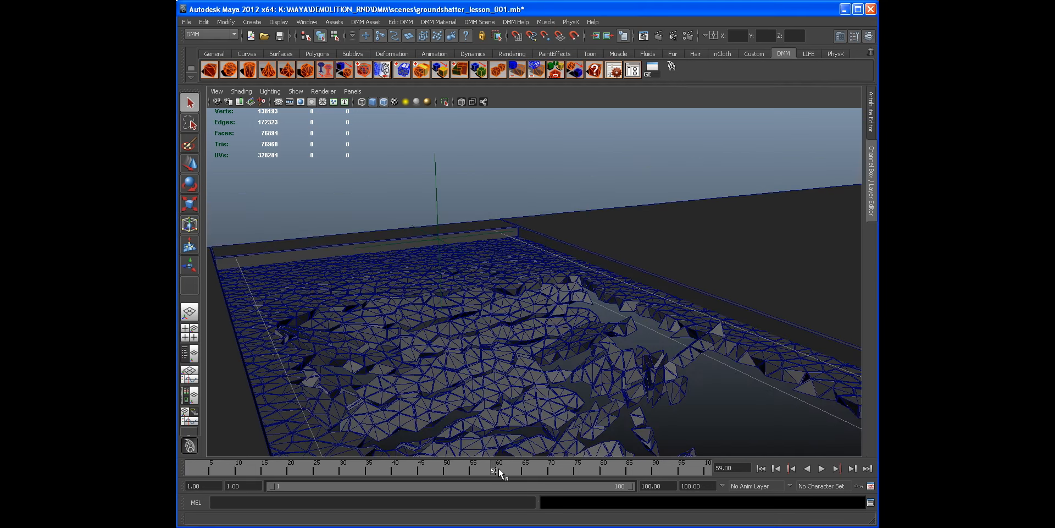
key("space")
left_click_drag(506, 352, 555, 360, "alt")
left_click(871, 183)
left_click_drag(328, 341, 550, 366, "alt")
left_click_drag(605, 336, 535, 282, "alt")
left_click_drag(715, 370, 658, 354, "alt")
Make the passive_Region layer selectable and move pCube1_DmmPassive to about -5.66 in Translate X.
left_click(763, 358)
left_click(763, 358)
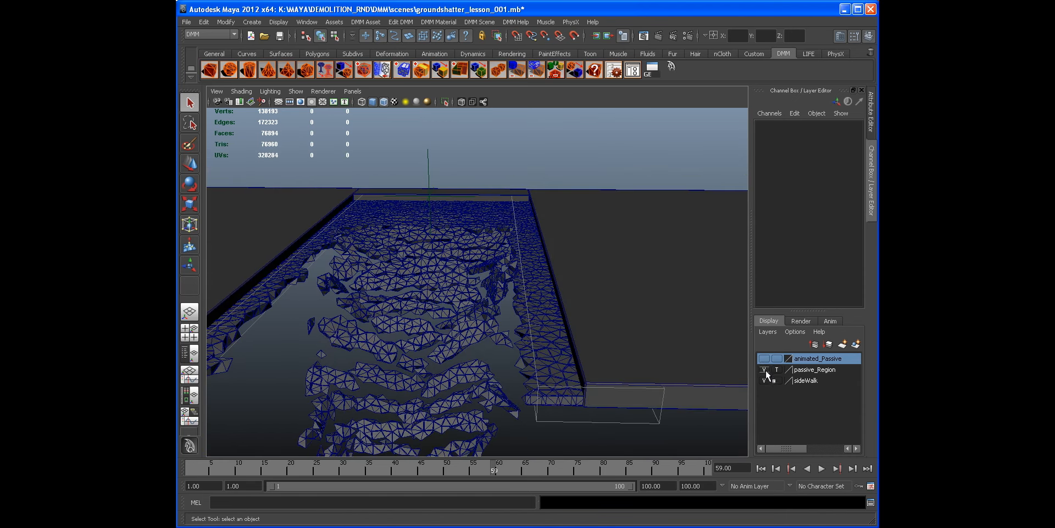
left_click(775, 369)
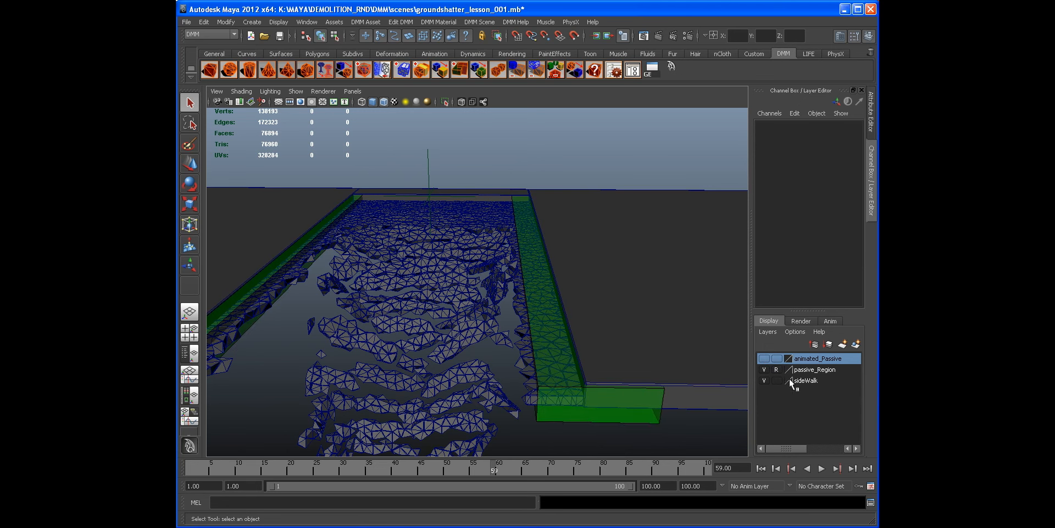
left_click(777, 369)
left_click(602, 405)
left_click_drag(602, 404, 407, 365, "alt")
key("w")
left_click_drag(488, 259, 485, 259)
left_click_drag(557, 314, 559, 352, "alt")
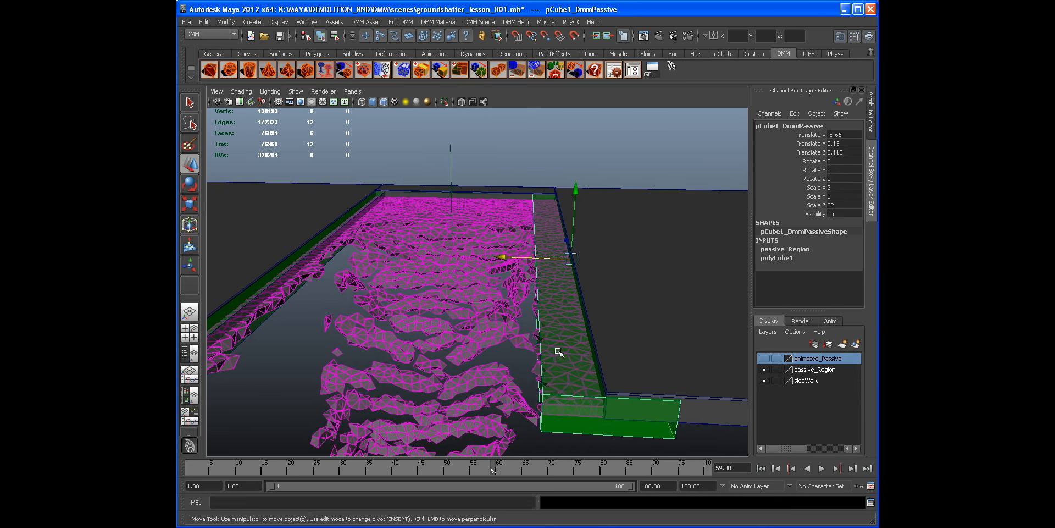
At frame 1, move the opposite side region, pCube2_DmmPassive, to about 6.1 in Translate X.
left_click(764, 470)
left_click_drag(439, 393, 490, 401, "alt")
left_click(366, 427)
left_click_drag(329, 262, 338, 262)
middle_click_drag(660, 298, 401, 306, "alt")
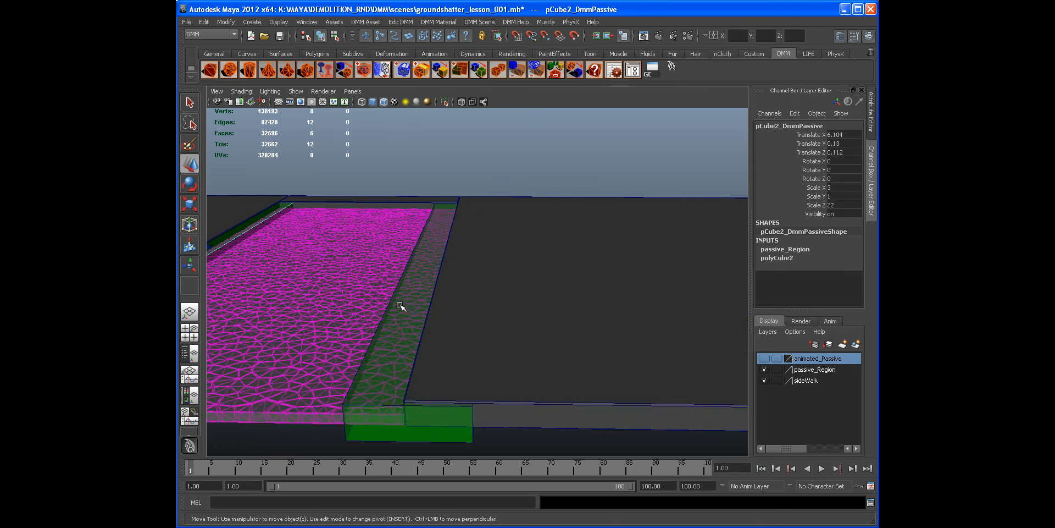
Adjust pCube1_DmmPassive to about -5.75 in Translate X.
left_click_drag(400, 305, 464, 368, "alt")
left_click(468, 430)
left_click_drag(389, 268, 392, 269)
middle_click_drag(379, 314, 423, 309, "alt")
mouse_move(422, 308)
left_mouse_down("alt")
mouse_move(453, 321)
mouse_move(419, 311)
left_mouse_up("alt")
Show the animated_Passive layer and go to frame 100 to examine the debris at the slab's far end.
left_click(765, 359)
left_click_drag(552, 323, 536, 292, "alt")
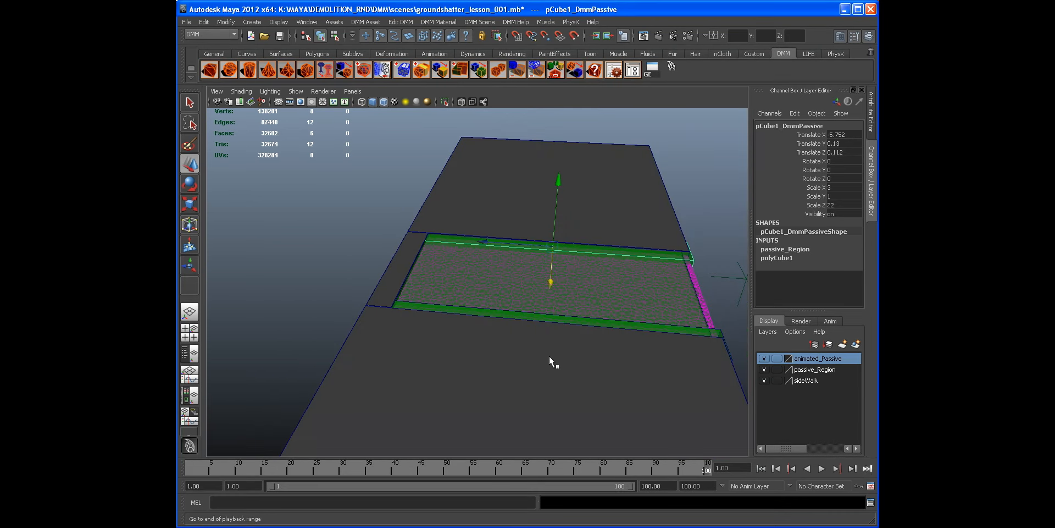
middle_click_drag(393, 305, 511, 348, "alt")
left_click_drag(511, 349, 527, 355, "alt")
right_click_drag(527, 354, 542, 348, "alt")
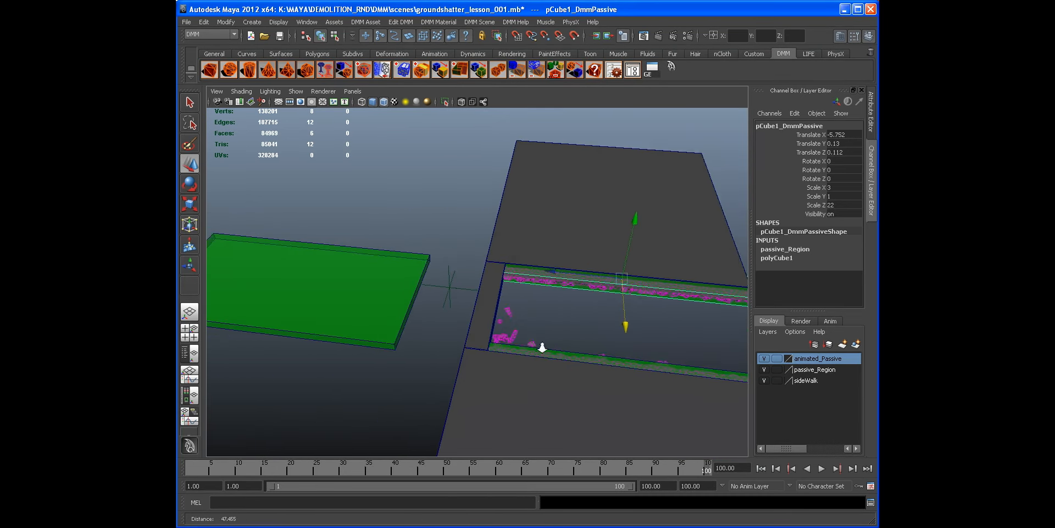
middle_click_drag(541, 347, 470, 345, "alt")
right_click_drag(401, 345, 613, 358, "alt")
right_click_drag(511, 348, 499, 336, "alt")
middle_click_drag(499, 336, 500, 311, "alt")
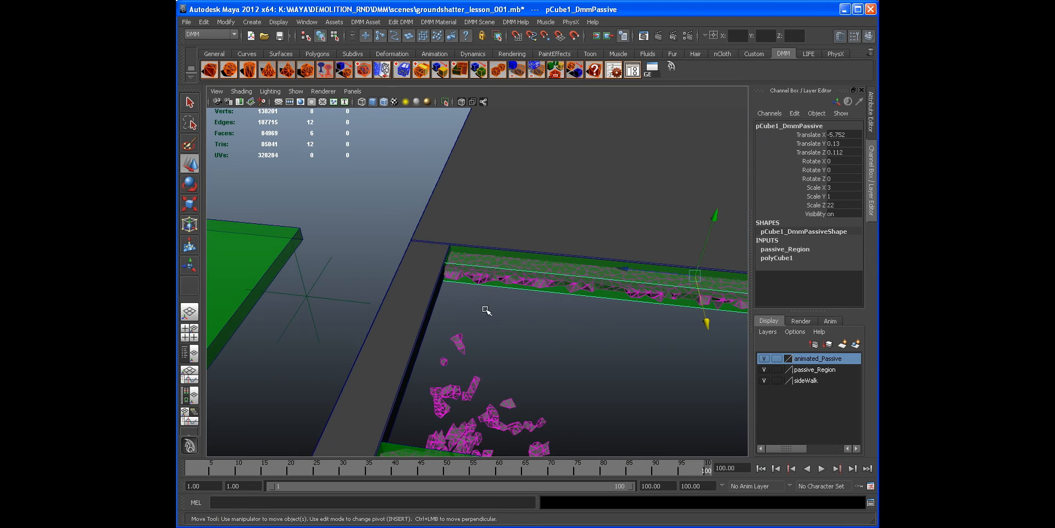
Check the animated region pCube3_DmmPassive at frame 100, then return to frame 1 and hide the animated_Passive layer.
left_click_drag(461, 266, 423, 300, "alt")
right_click_drag(424, 300, 419, 257, "alt")
left_click_drag(419, 257, 502, 251, "alt")
left_click_drag(399, 354, 399, 354)
left_click_drag(422, 161, 456, 310, "alt")
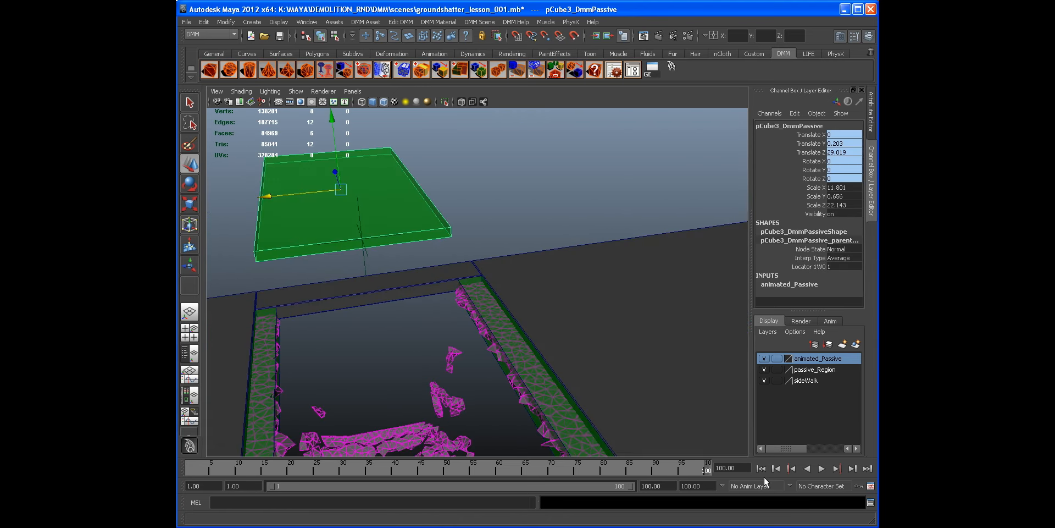
left_click(761, 468)
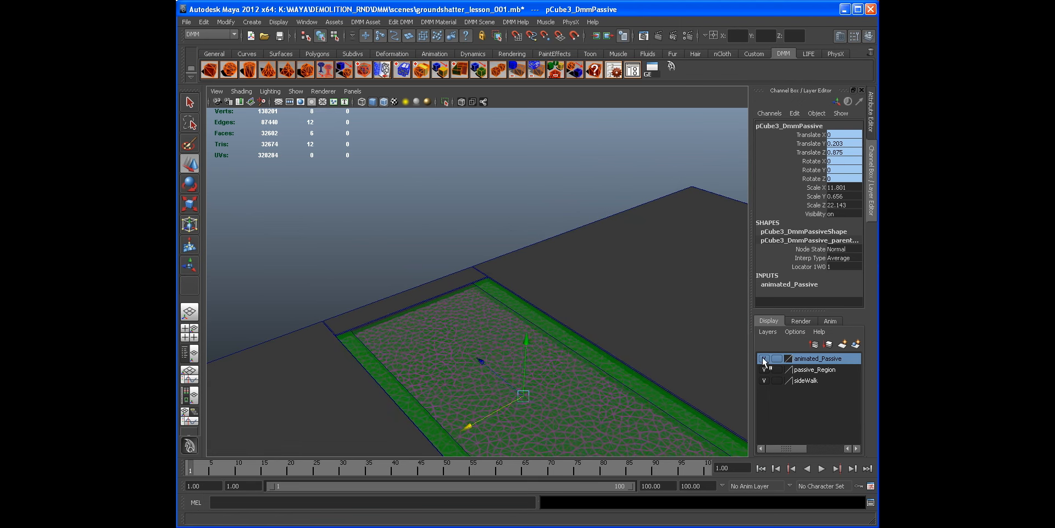
left_click(764, 359)
Add a DMM passive region to ground1 and move it to about 10 in Translate Z, at the slab's far end.
left_click_drag(410, 315, 519, 322, "alt")
left_click(512, 317)
left_click_drag(515, 360, 515, 323, "alt")
left_click(460, 70)
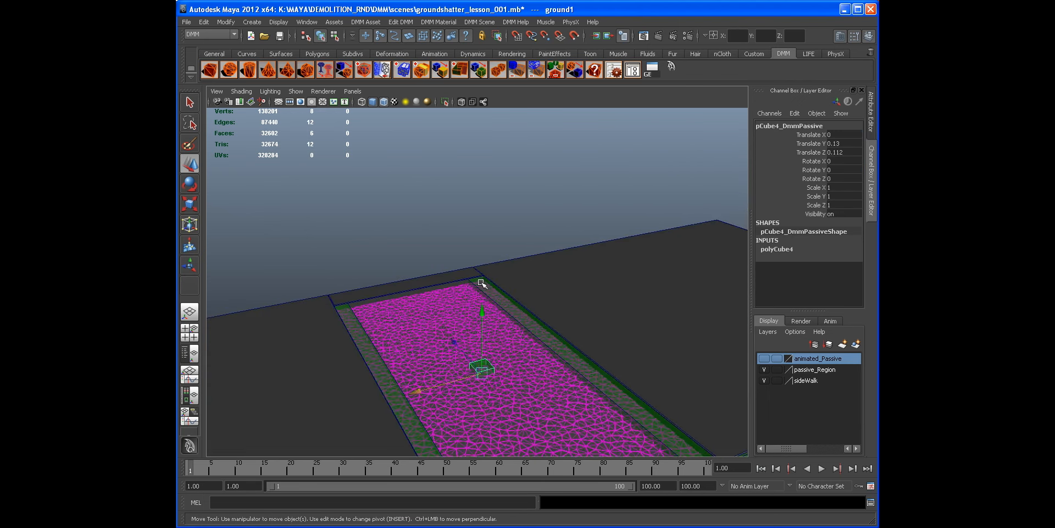
left_click_drag(481, 283, 465, 362, "alt")
middle_click_drag(484, 359, 439, 321)
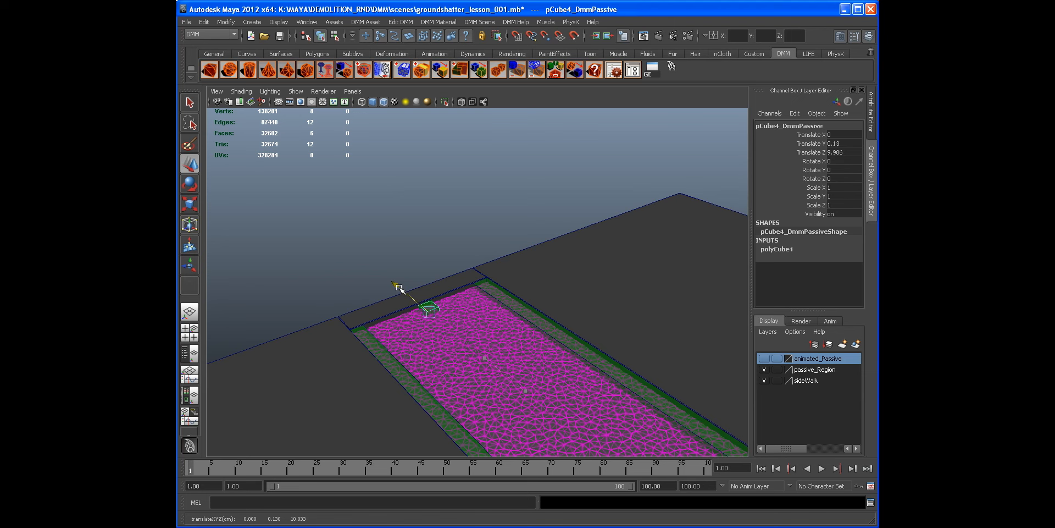
left_click_drag(398, 287, 396, 286)
Try to scale the new passive region across the slab's width, then undo the attempt.
left_click_drag(501, 325, 452, 358, "alt")
key("r")
left_click_drag(294, 357, 261, 358)
key("ctrl+z")
key("ctrl+z")
key("ctrl+z")
key("ctrl+z")
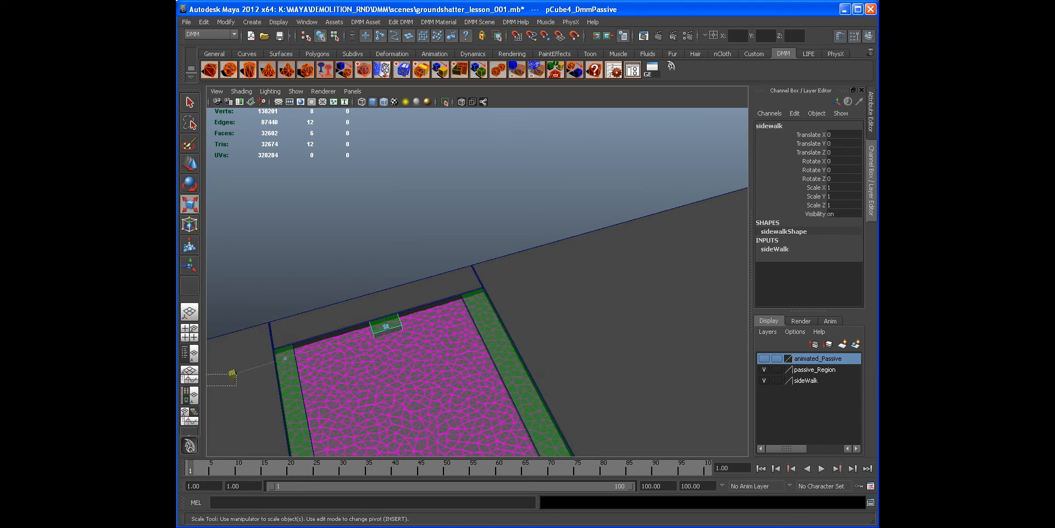
Scale the new passive region pCube4_DmmPassive to about 10.86 in Scale X so it spans the slab's far end.
key("shift+z")
key("shift+z")
key("shift+z")
key("shift+z")
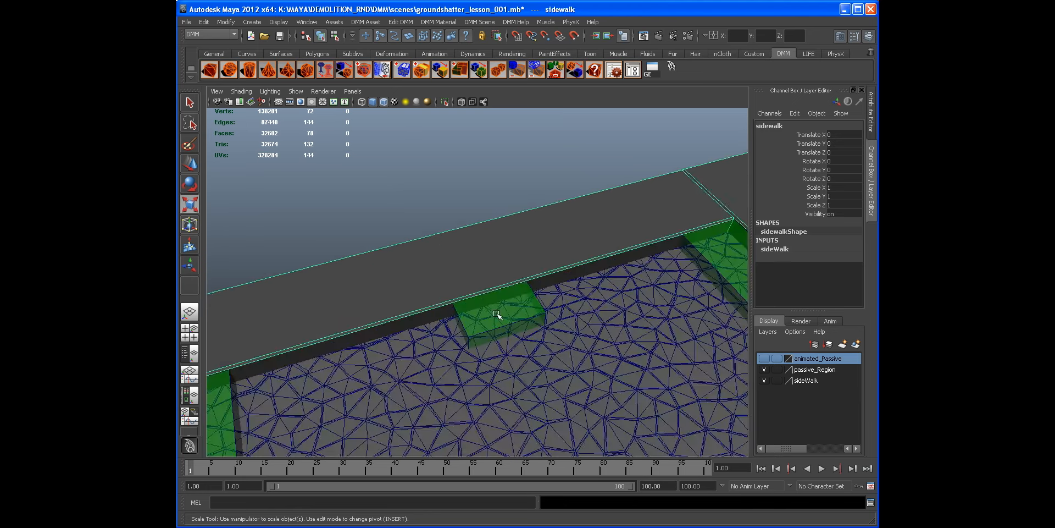
middle_click_drag(265, 362, 639, 332)
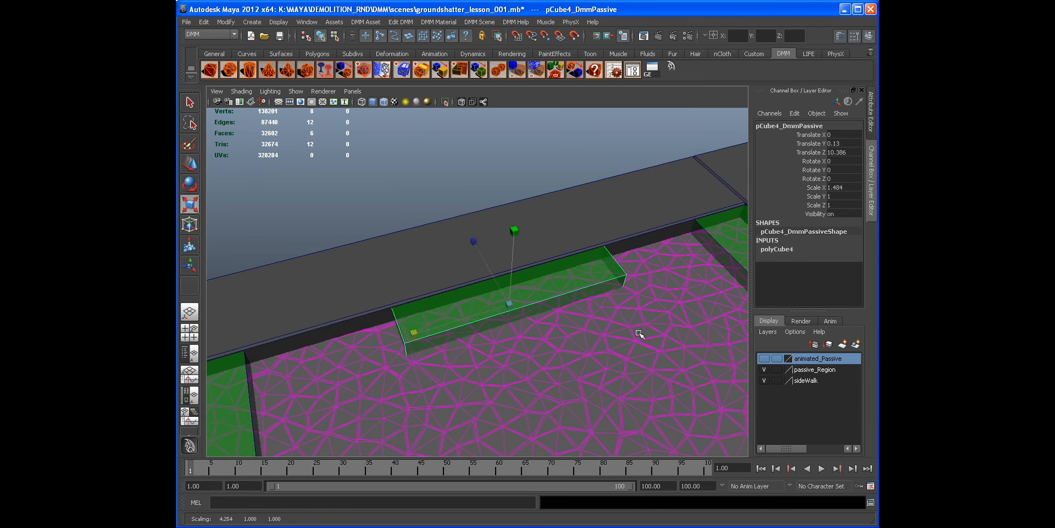
right_click_drag(638, 332, 481, 332, "alt")
key("w")
key("r")
left_click_drag(396, 323, 303, 335)
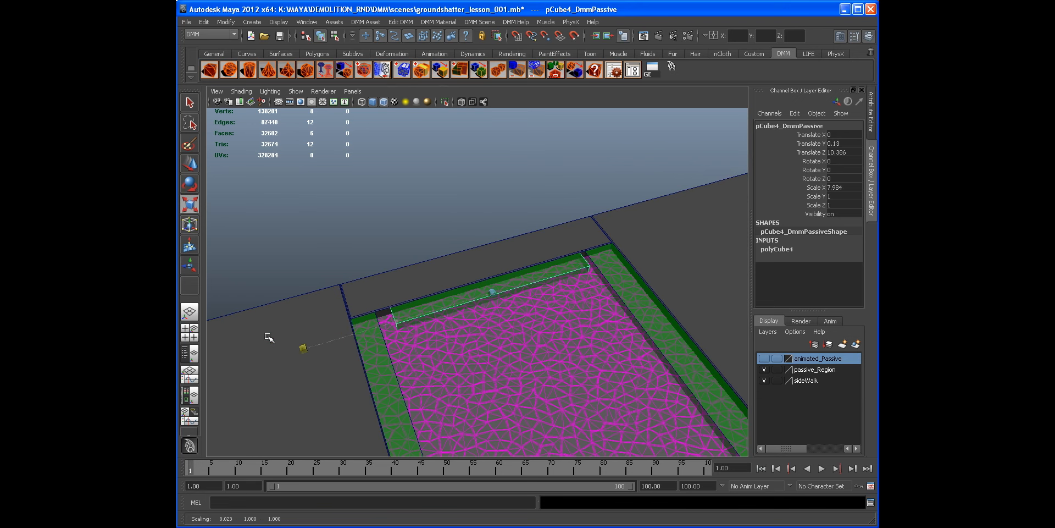
left_click_drag(225, 335, 238, 334)
Examine how the widened passive region fits the slab's far edge and corners against the sidewalk.
left_click_drag(478, 329, 549, 350, "alt")
right_click_drag(550, 349, 547, 348, "alt")
left_click_drag(547, 348, 473, 330, "alt")
key("w")
left_click_drag(457, 292, 495, 291, "alt")
right_click_drag(495, 291, 523, 307, "alt")
left_click_drag(523, 306, 525, 252, "alt")
left_click(570, 219)
left_click_drag(593, 267, 372, 308, "alt")
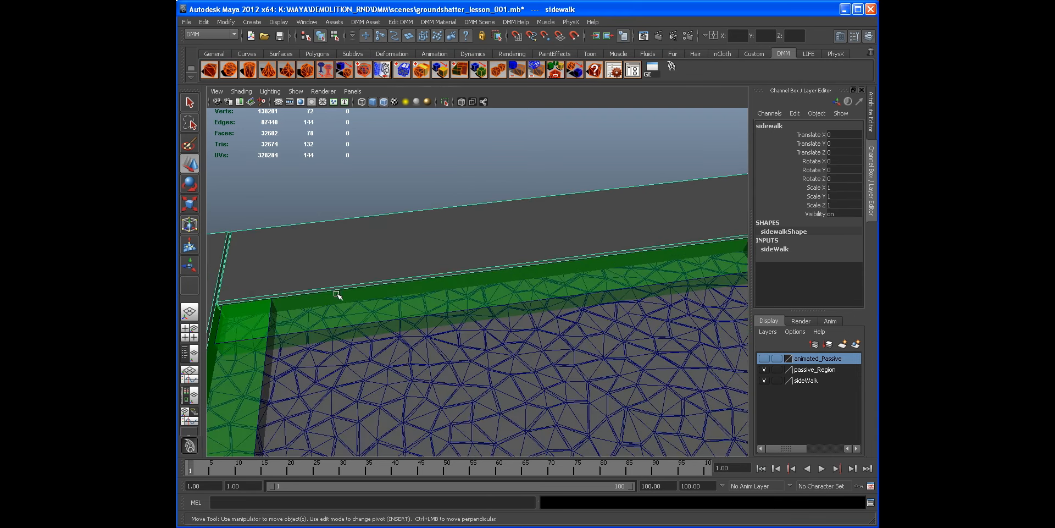
left_click_drag(555, 287, 560, 239, "alt")
left_click(584, 245)
left_click_drag(632, 249, 577, 220, "alt")
left_click(559, 187)
Add pCube4_DmmPassive to the passive_Region layer and hide that layer.
left_click(601, 247)
left_click_drag(679, 286, 715, 300, "alt")
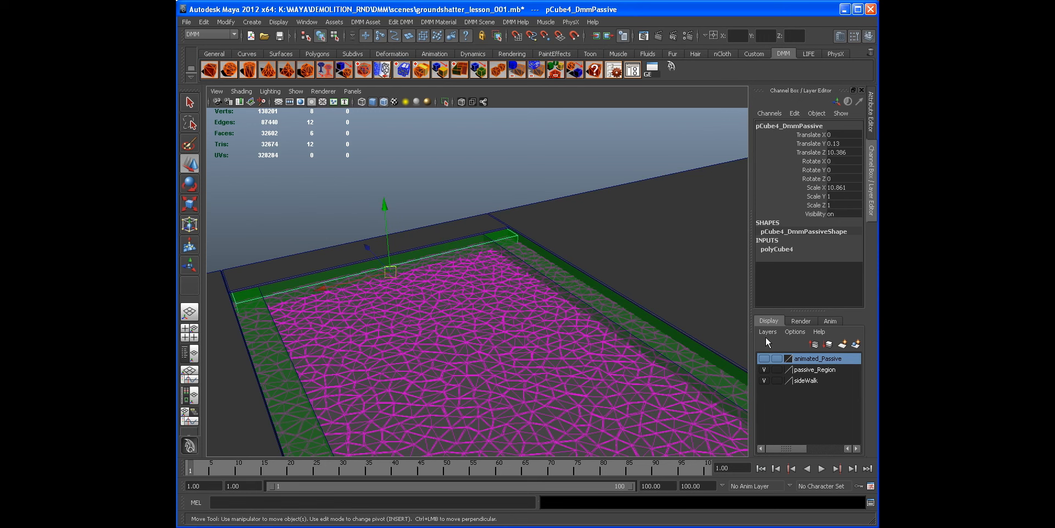
right_click(819, 371)
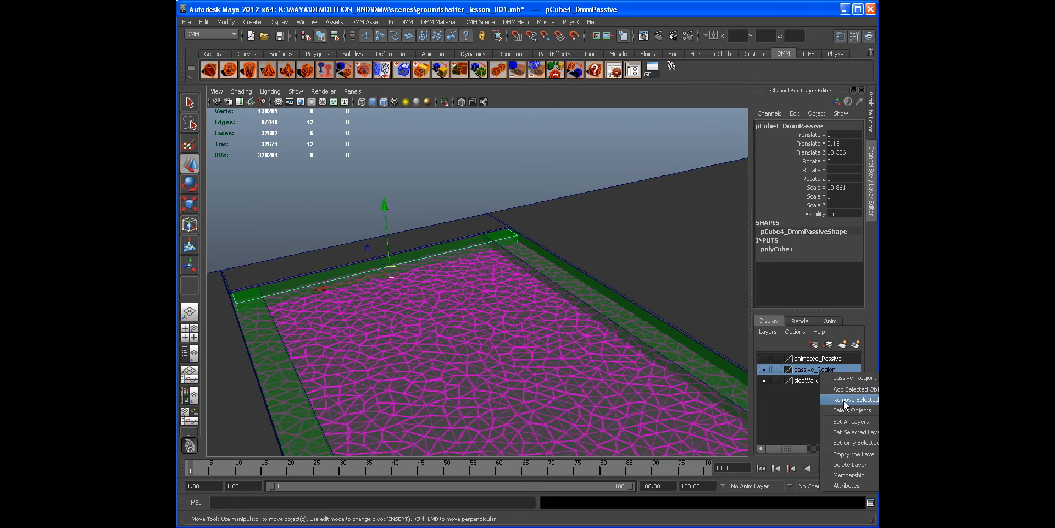
left_click(852, 389)
left_click(767, 371)
left_click_drag(622, 320, 578, 318, "alt")
left_click(592, 217)
left_click_drag(595, 238, 660, 298, "alt")
Show the passive_Region and animated_Passive layers and set both to template display.
left_click(766, 359)
left_click(765, 359)
left_click(764, 369)
left_click(776, 370)
left_click_drag(530, 296, 630, 304, "alt")
left_click(763, 358)
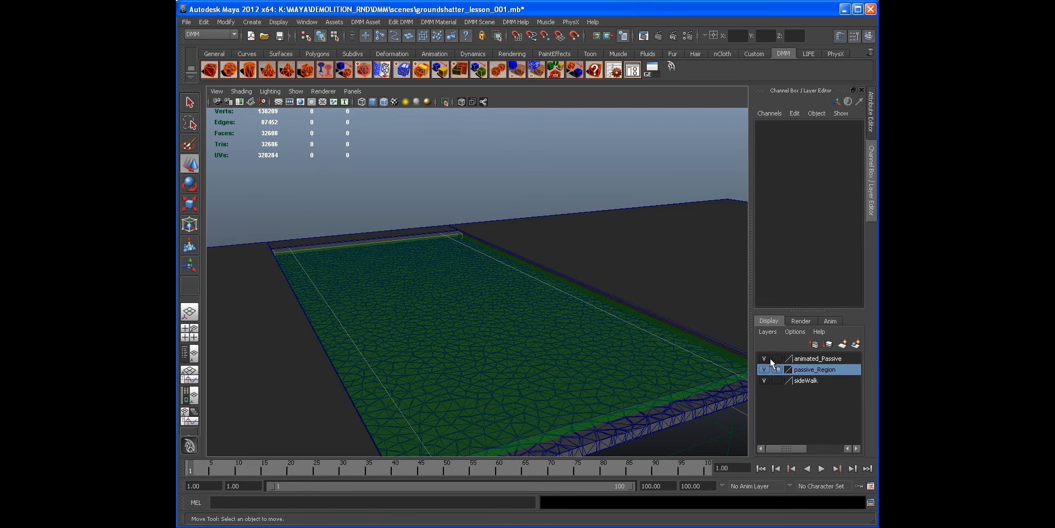
left_click(777, 359)
left_click_drag(656, 354, 537, 273, "alt")
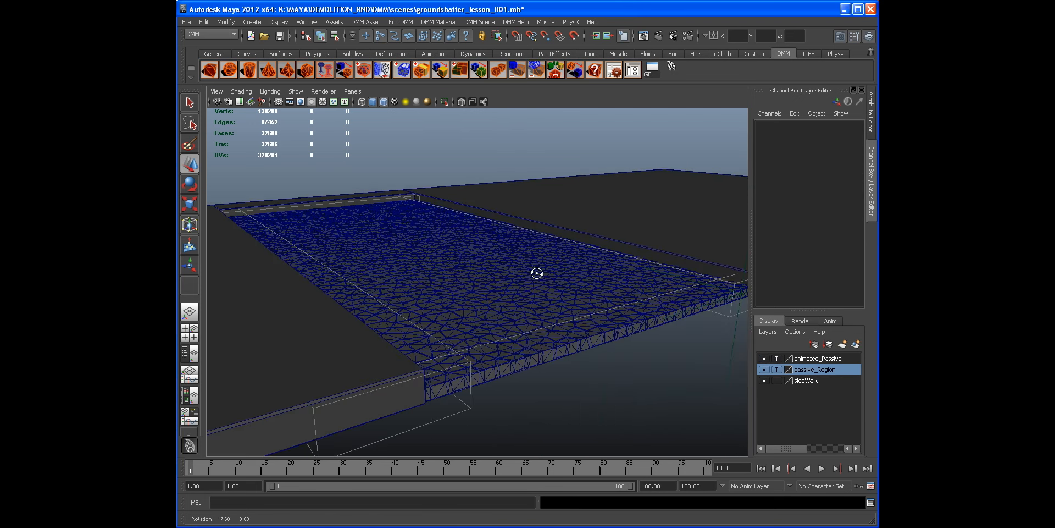
Select ground1 and scrub through the blast5 playblast in FCheck to review the earlier shatter result.
left_click(565, 349)
left_click_drag(556, 354, 598, 350, "alt")
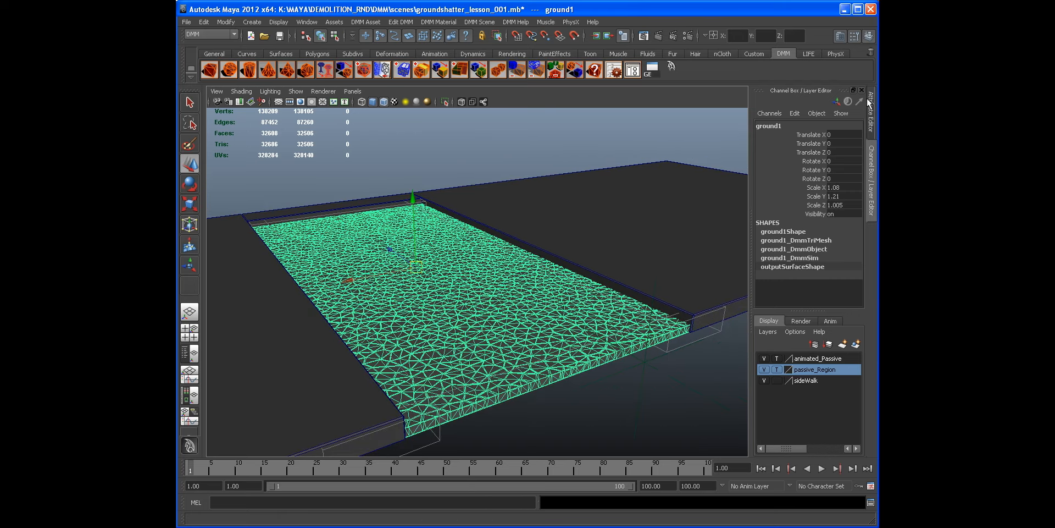
key("ctrl+a")
right_click_drag(358, 218, 391, 236, "alt")
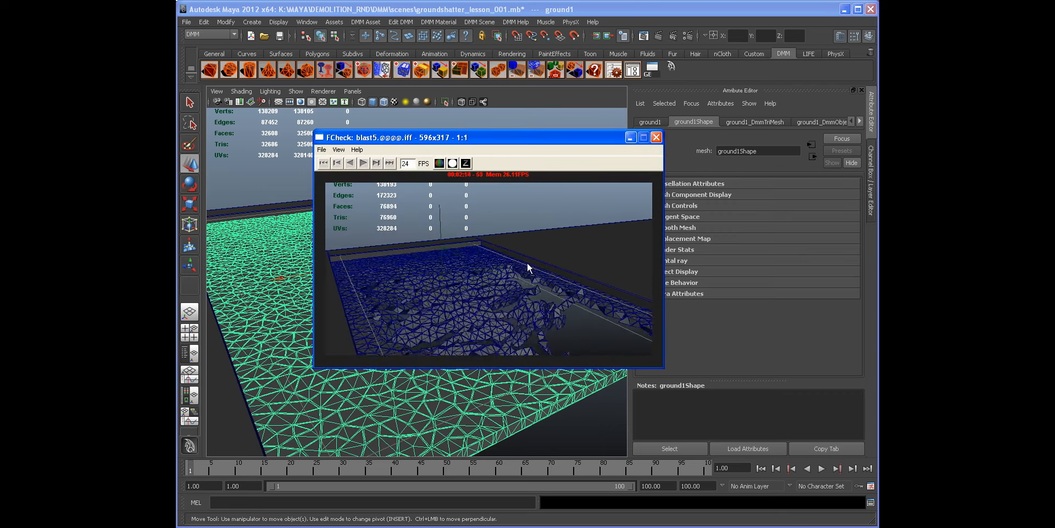
left_click_drag(594, 266, 480, 257)
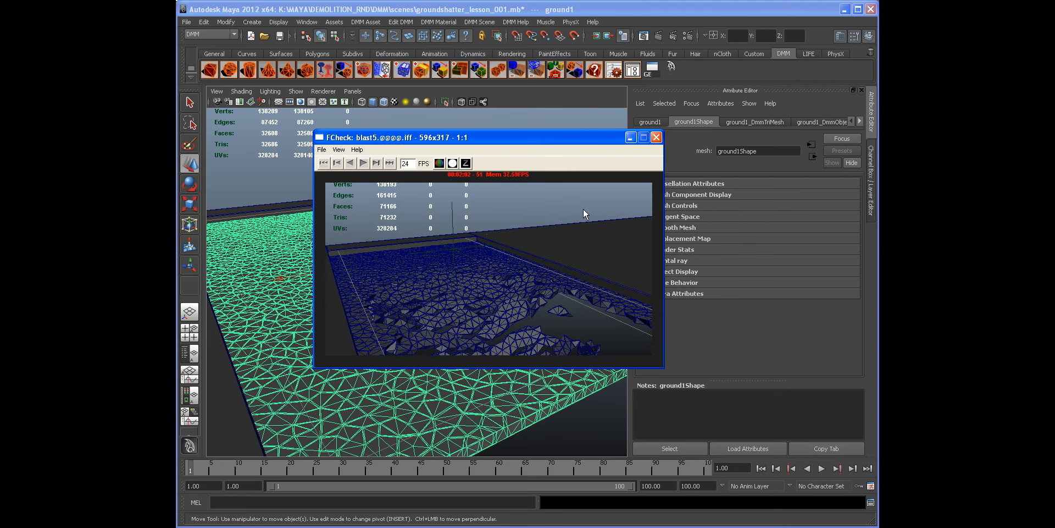
key("Escape")
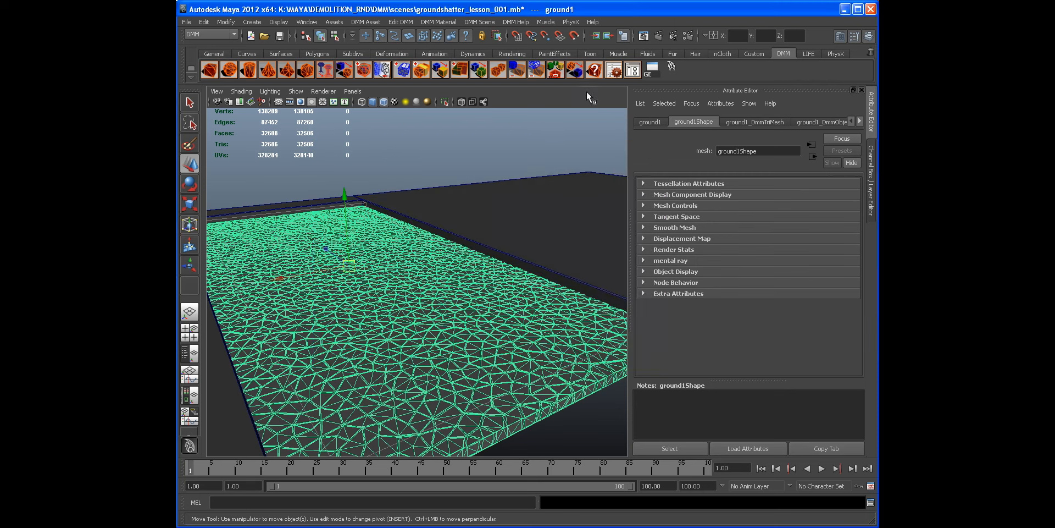
Open ground1's Concrete_Medium1 material and raise its Youngs stiffness slightly.
left_click(614, 69)
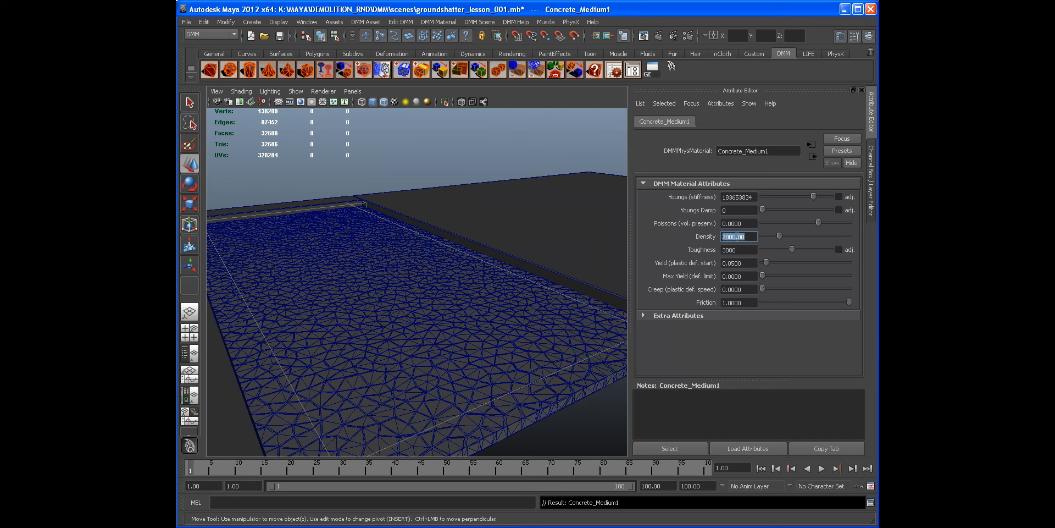
left_click(813, 197)
left_click_drag(813, 197, 814, 196)
left_click_drag(401, 303, 387, 273, "alt")
right_click_drag(386, 273, 426, 285, "alt")
Reselect the ground1 slab and open the DMM Asset Manager for it.
left_click(870, 173)
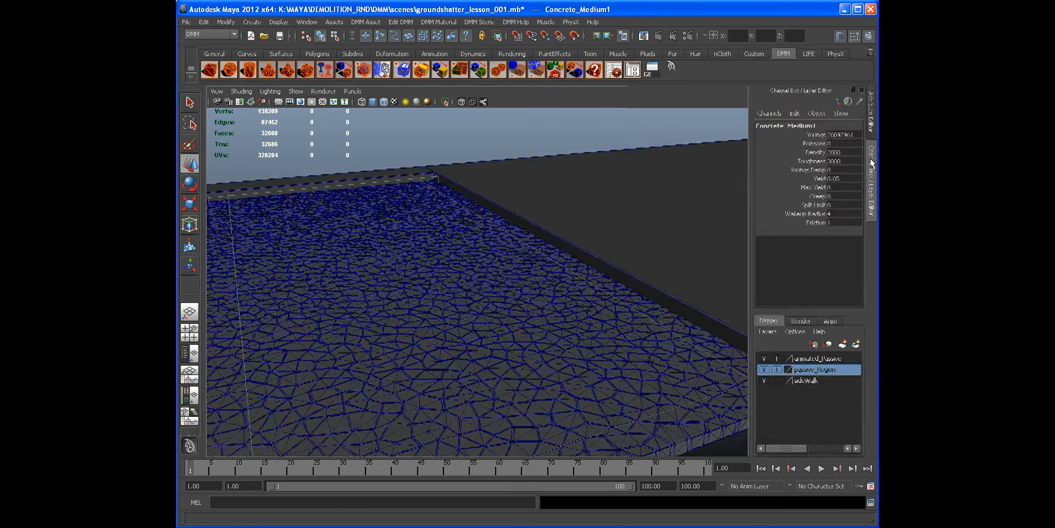
left_click(869, 179)
right_click_drag(665, 256, 615, 292, "alt")
left_click(621, 357)
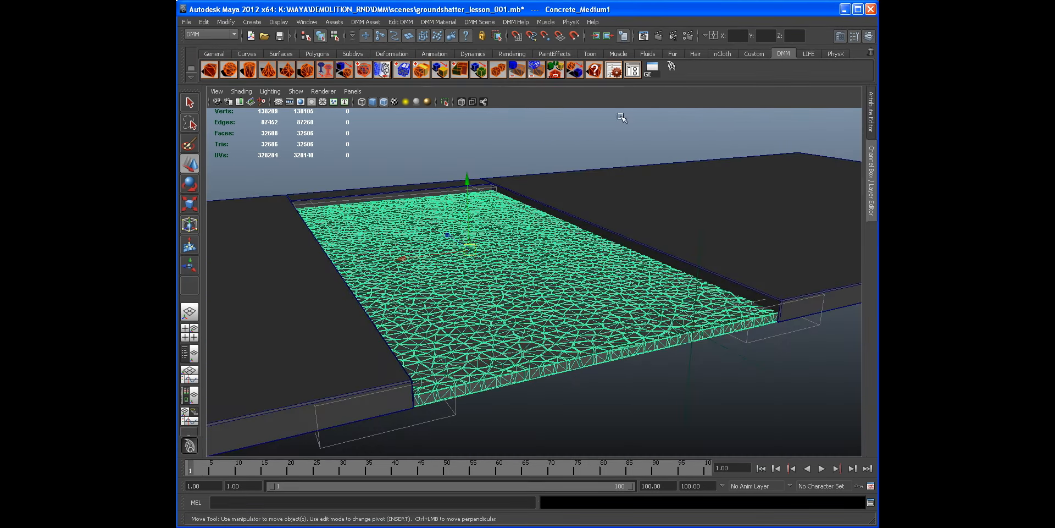
left_click(615, 71)
left_click(410, 345)
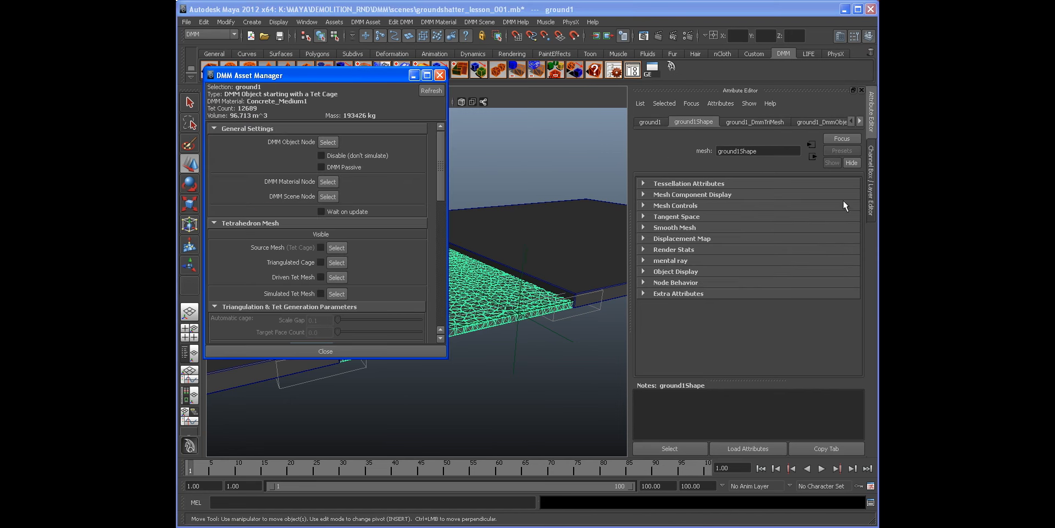
Open the DMM scene node's attributes, check the cache pathname and turn off Dmm Cache.
left_click(329, 197)
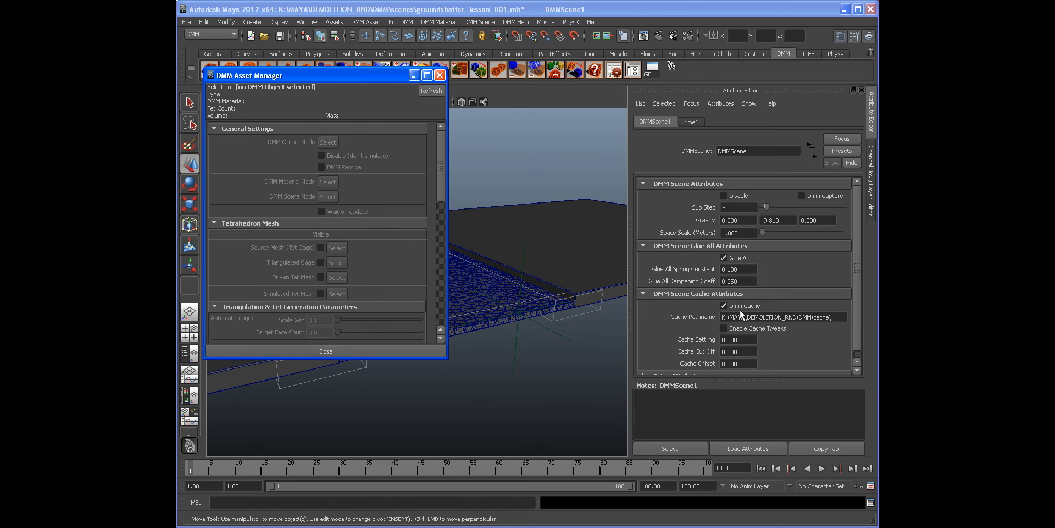
left_click(496, 321)
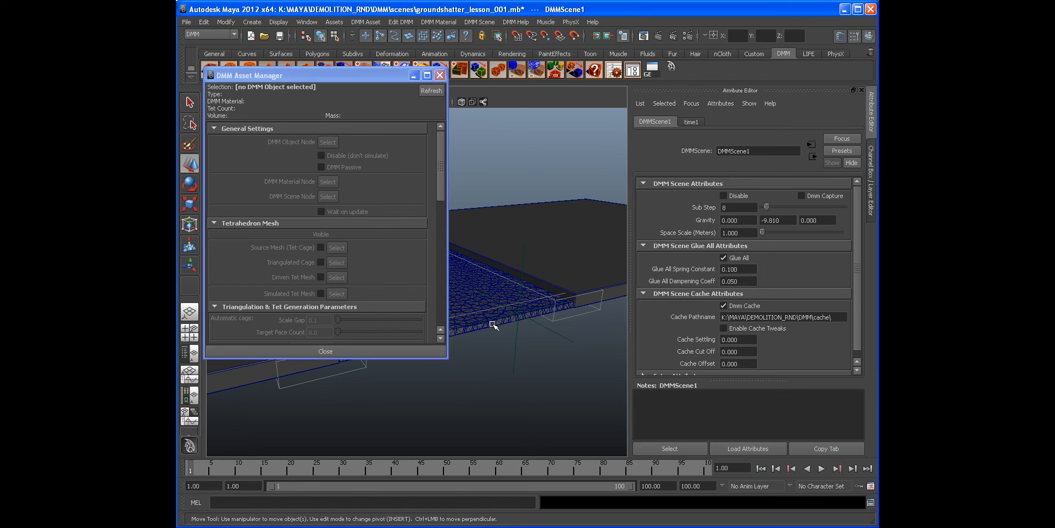
left_click(327, 200)
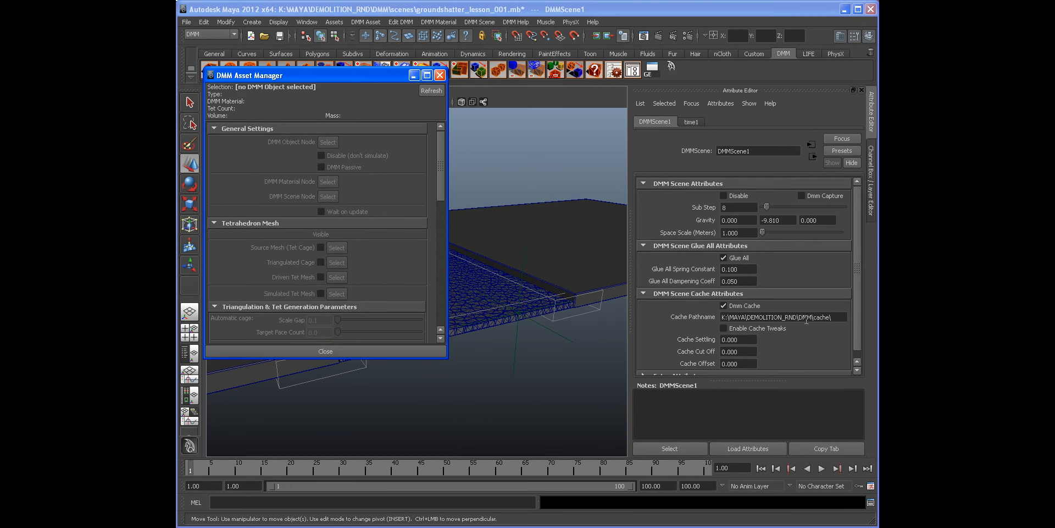
left_click(836, 316)
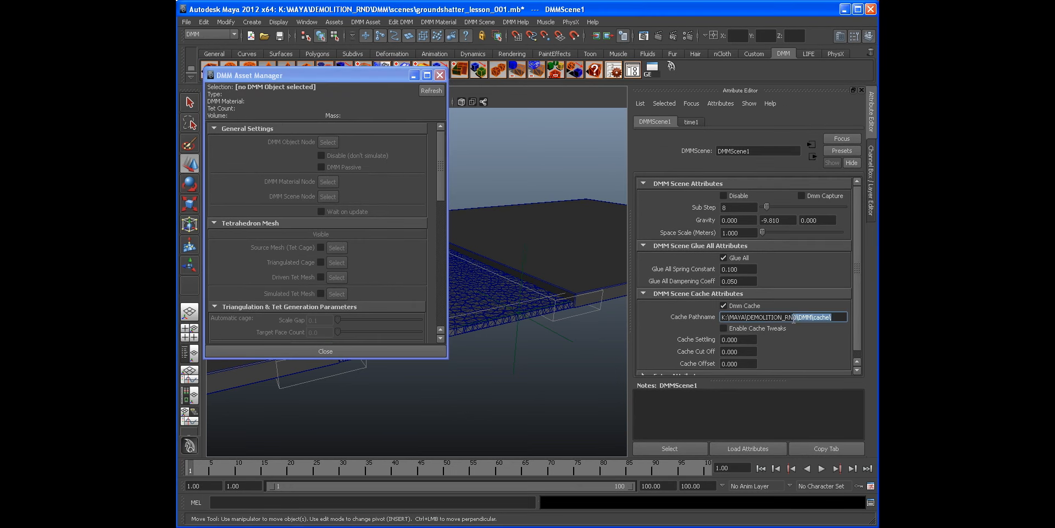
left_click_drag(839, 319, 721, 317)
left_click(846, 317)
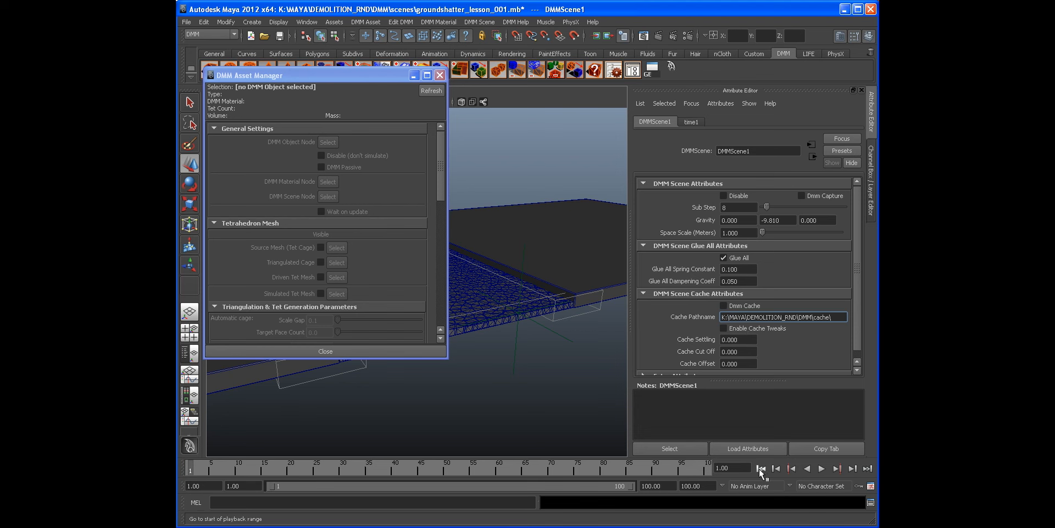
Run the simulation from frame 1 to frame 16, minimizing the DMM Asset Manager to see the slab.
left_click(822, 468)
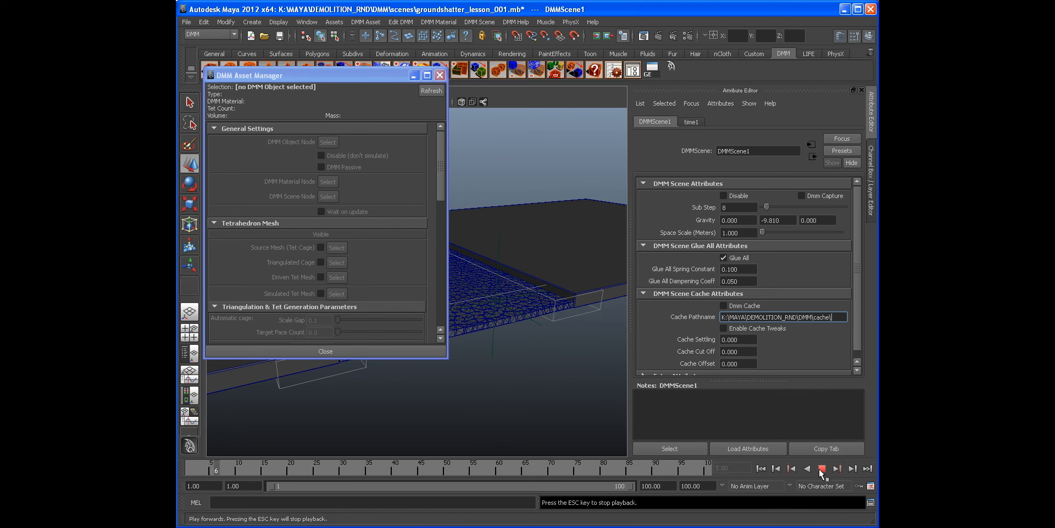
left_click(822, 469)
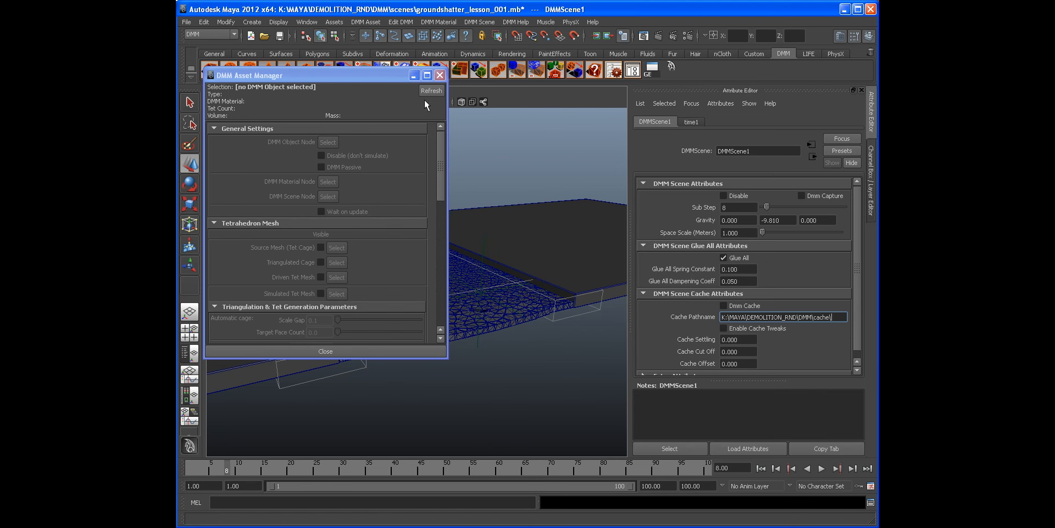
left_click(414, 76)
left_click_drag(424, 238, 485, 234, "alt")
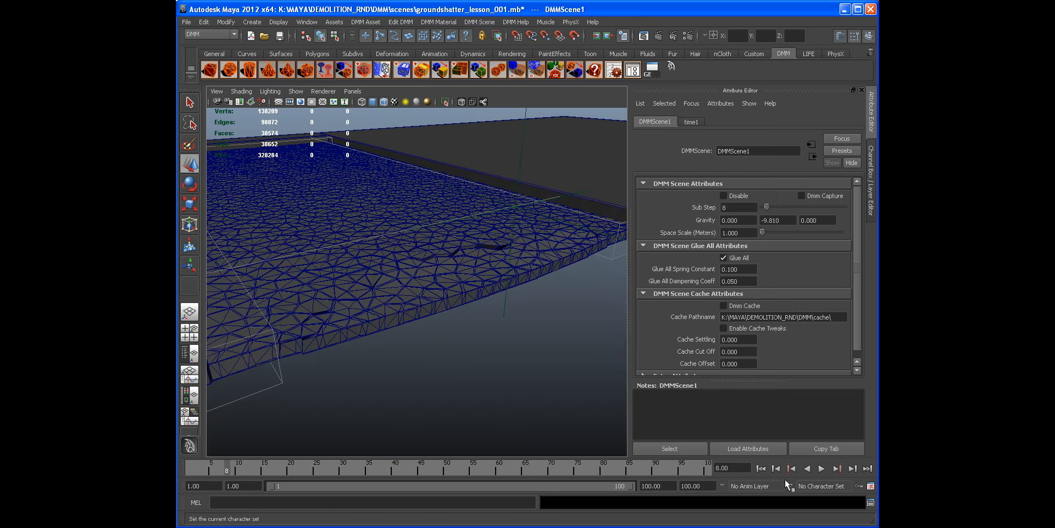
left_click(822, 469)
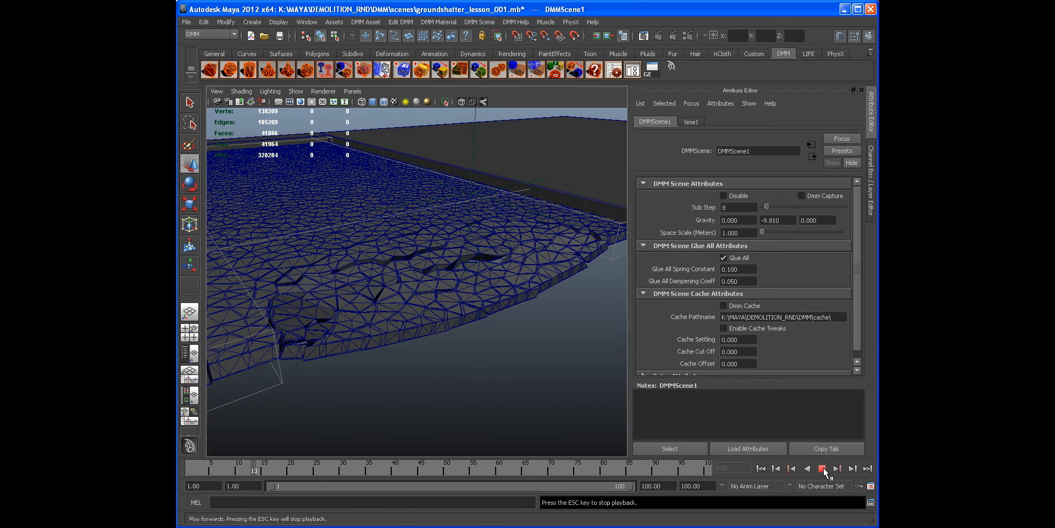
left_click(822, 469)
Examine the cracks and broken pieces at the slab's near end at frame 16.
left_click_drag(547, 339, 471, 323, "alt")
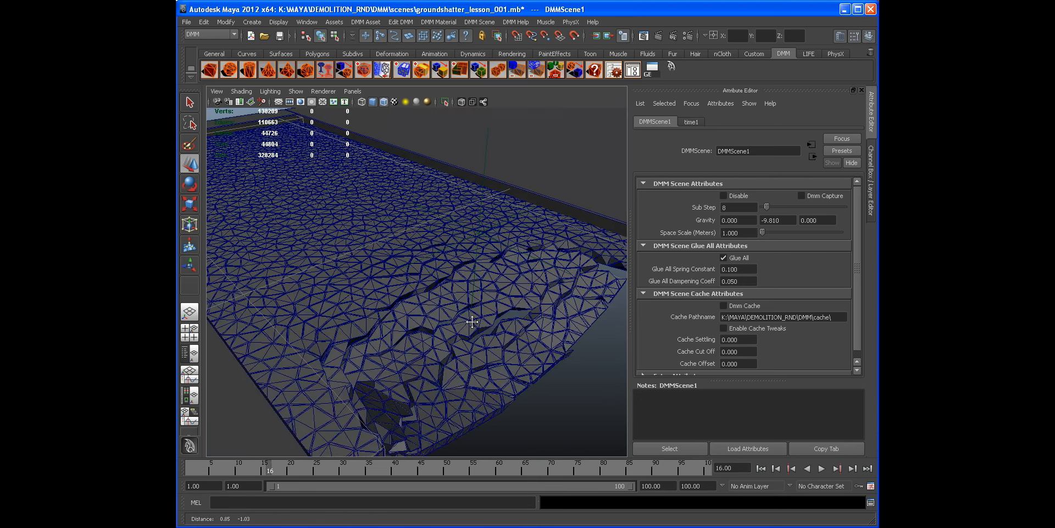
middle_click_drag(471, 322, 450, 271, "alt")
right_click_drag(465, 336, 492, 360, "alt")
mouse_move(496, 300)
right_mouse_down("alt")
mouse_move(471, 297)
mouse_move(502, 292)
right_mouse_up("alt")
left_click_drag(428, 296, 488, 297, "alt")
left_click_drag(466, 337, 442, 302, "alt")
right_click_drag(441, 301, 493, 284, "alt")
left_click_drag(522, 303, 609, 281, "alt")
Return to frame 1, turn off wireframe on shaded and run the simulation to frame 14.
left_click(760, 468)
left_click_drag(471, 293, 371, 114, "alt")
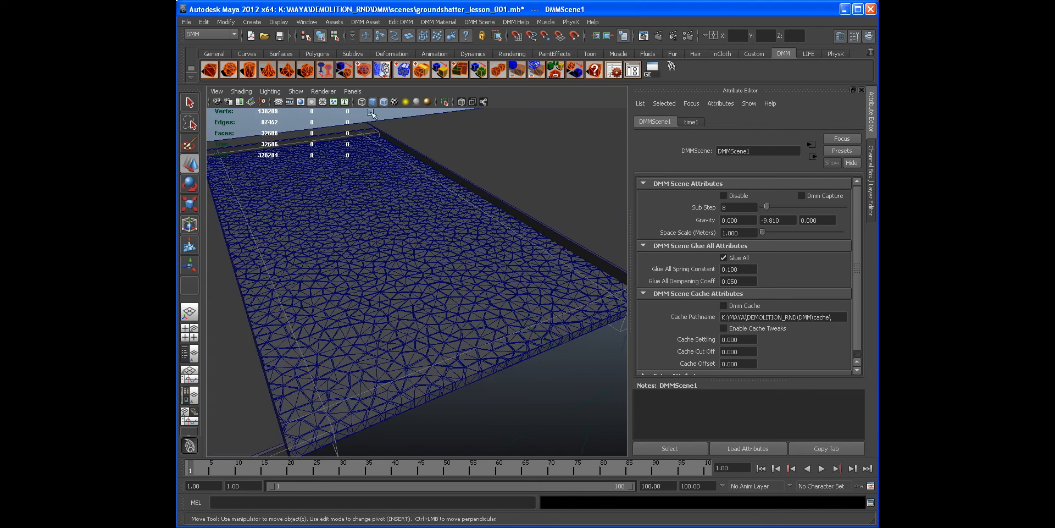
left_click(384, 101)
left_click_drag(400, 254, 426, 254, "alt")
left_click(822, 468)
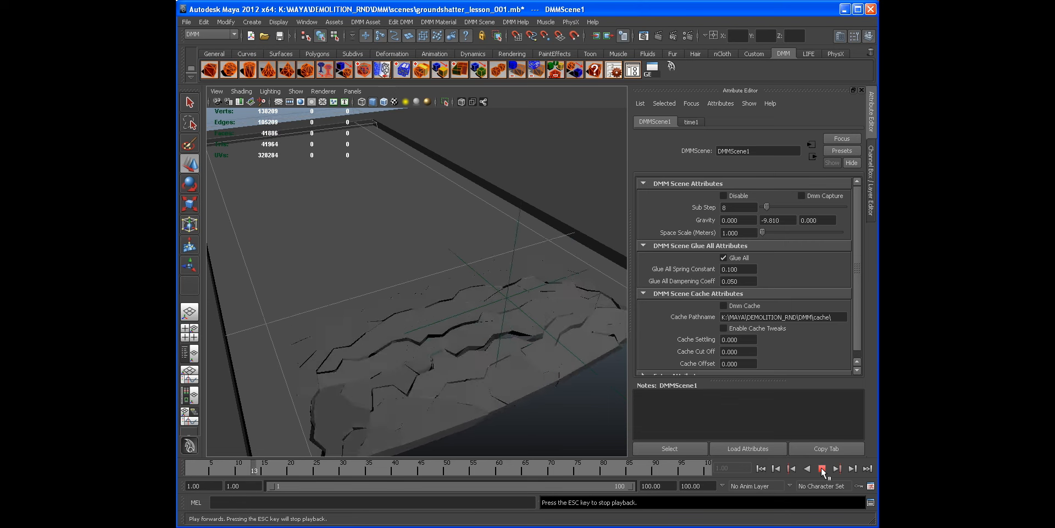
left_click(822, 470)
right_click_drag(330, 235, 360, 214, "alt")
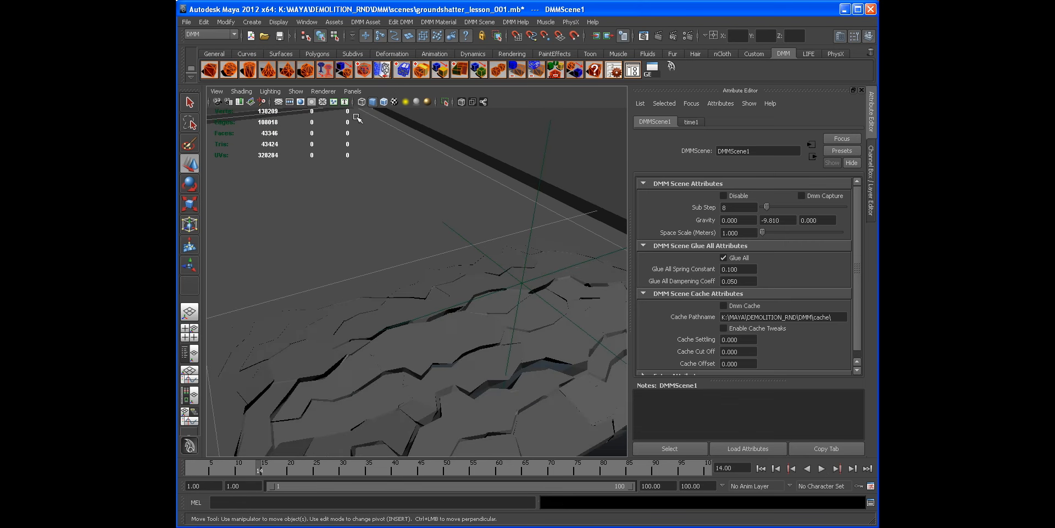
Turn wireframe on shaded back on, examine the fractured mesh at frame 14 and return to frame 1.
left_click(384, 102)
mouse_move(422, 286)
right_mouse_down("alt")
mouse_move(490, 306)
mouse_move(418, 264)
right_mouse_up("alt")
mouse_move(466, 298)
left_mouse_down("alt")
mouse_move(434, 308)
mouse_move(453, 287)
left_mouse_up("alt")
middle_click_drag(452, 288, 426, 310, "alt")
right_click_drag(411, 268, 459, 269, "alt")
left_click_drag(459, 268, 335, 308, "alt")
middle_click_drag(335, 309, 352, 266, "alt")
right_click_drag(351, 266, 377, 278, "alt")
left_click_drag(377, 278, 358, 261, "alt")
middle_click_drag(358, 262, 406, 285, "alt")
right_click_drag(405, 286, 421, 292, "alt")
left_click_drag(421, 292, 427, 282, "alt")
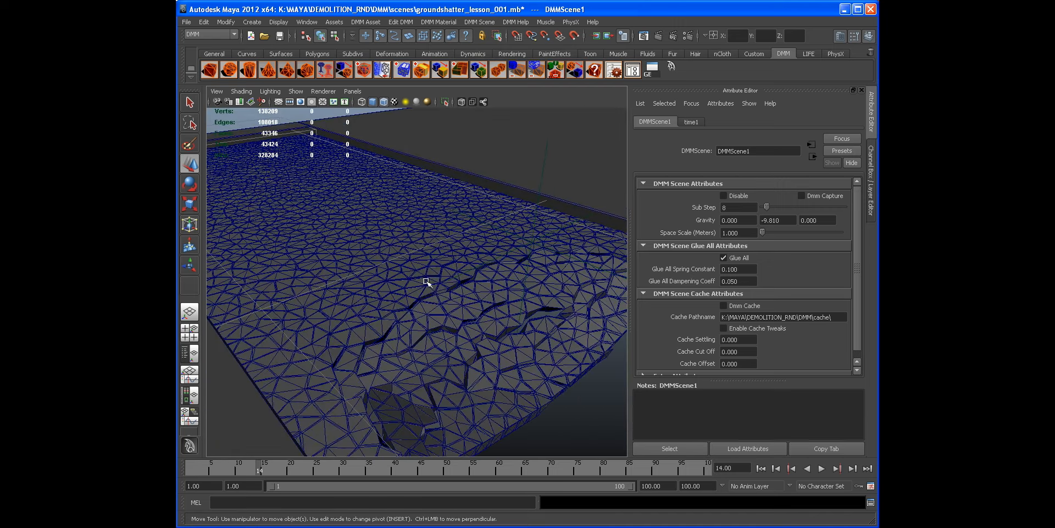
left_click_drag(495, 247, 465, 231, "alt")
left_click(762, 469)
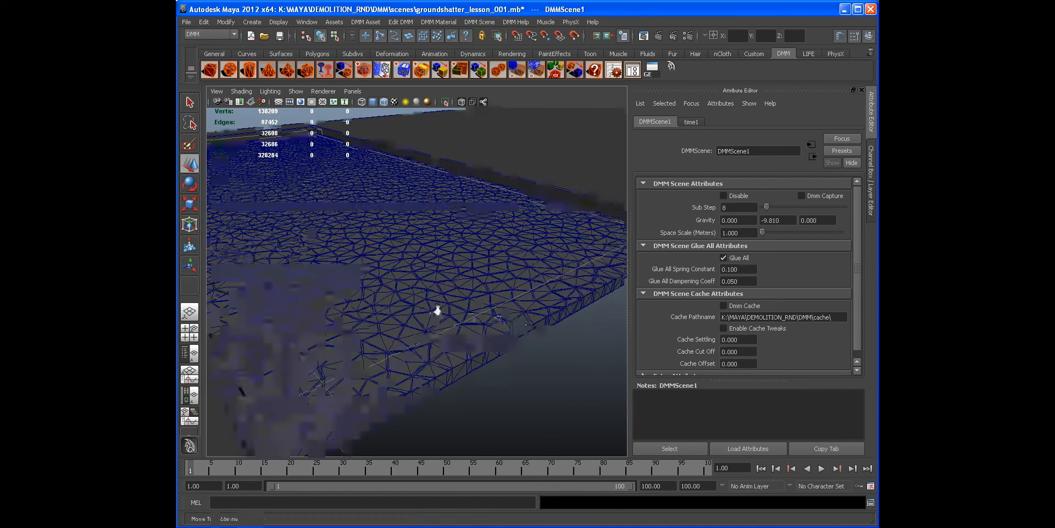
Create a point light, move it above the slab's near end and display the scene lighting in the viewport.
left_click(536, 324)
left_click_drag(411, 172, 423, 190, "alt")
middle_click_drag(423, 190, 384, 245, "alt")
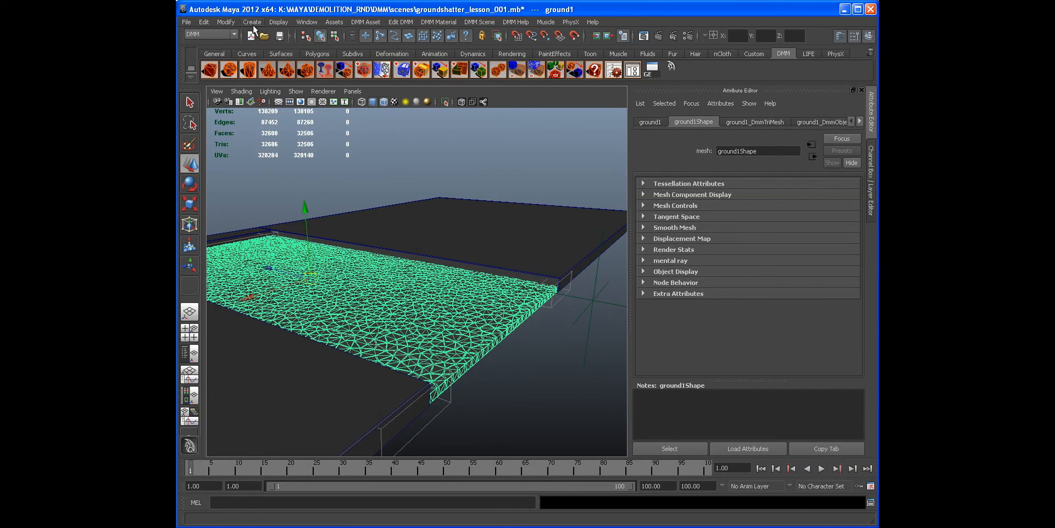
left_click(252, 22)
mouse_move(274, 83)
left_click(387, 108)
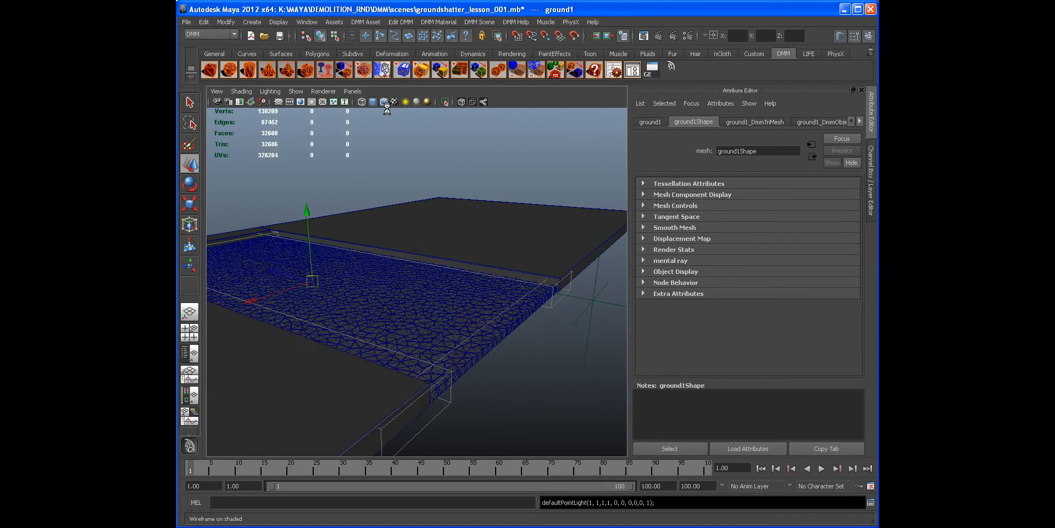
left_click_drag(289, 270, 416, 293)
key("7")
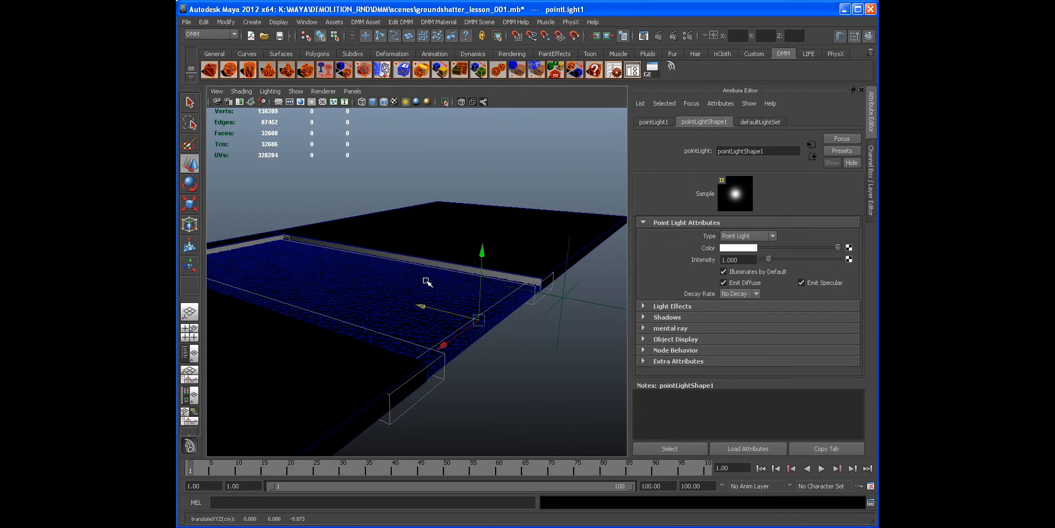
left_click_drag(482, 251, 537, 254)
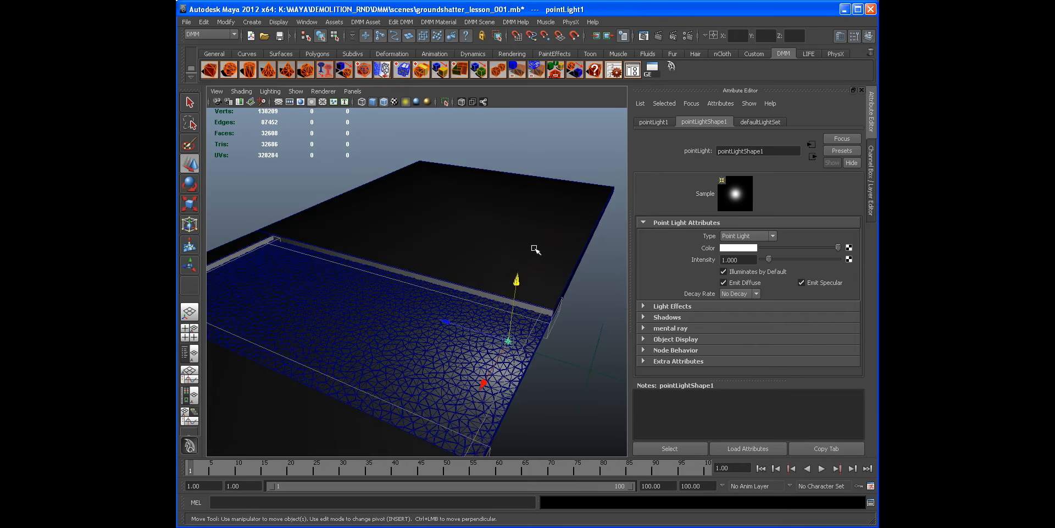
Move the point light along the slab's near end toward the corner and set its intensity to 1.5.
middle_click_drag(537, 255, 500, 233, "alt")
left_click_drag(390, 280, 486, 309)
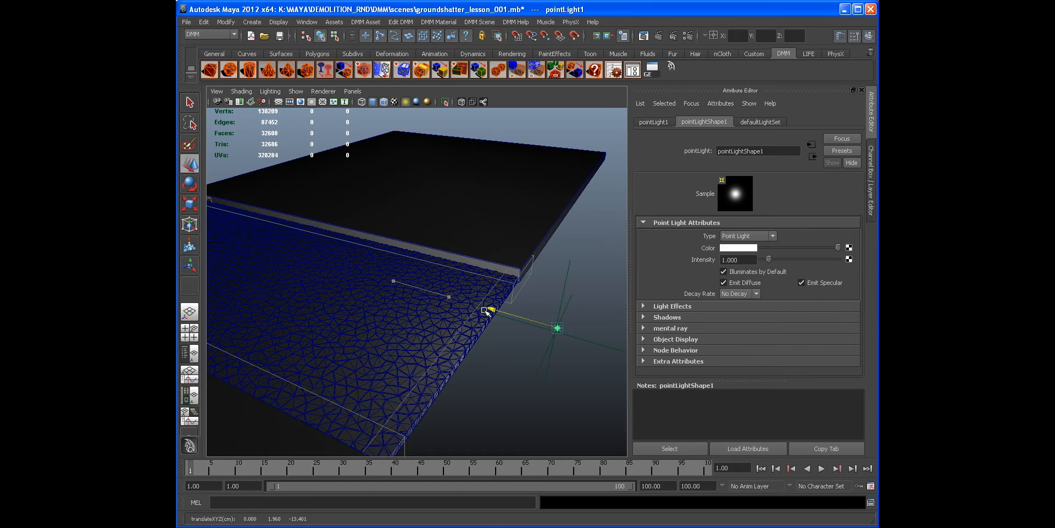
left_click(723, 259)
type("1.5")
key("Return")
Snap the point light onto the locator at the slab's near corner.
mouse_move(433, 265)
left_mouse_down("alt")
mouse_move(450, 269)
mouse_move(415, 260)
left_mouse_up("alt")
right_click_drag(415, 259, 434, 264, "alt")
left_click(483, 284)
right_click_drag(486, 285, 497, 288, "alt")
key("v")
left_click_drag(487, 285, 485, 295)
right_click_drag(485, 295, 473, 299, "alt")
mouse_move(473, 299)
left_mouse_down("alt")
mouse_move(461, 301)
mouse_move(492, 293)
mouse_move(459, 286)
left_mouse_up("alt")
Select locator1 and pointLight1 in the Outliner and parent-constrain the light to the locator.
left_click(190, 353)
right_click_drag(509, 242, 526, 248, "alt")
left_click_drag(546, 230, 504, 295)
left_click(258, 250, "ctrl")
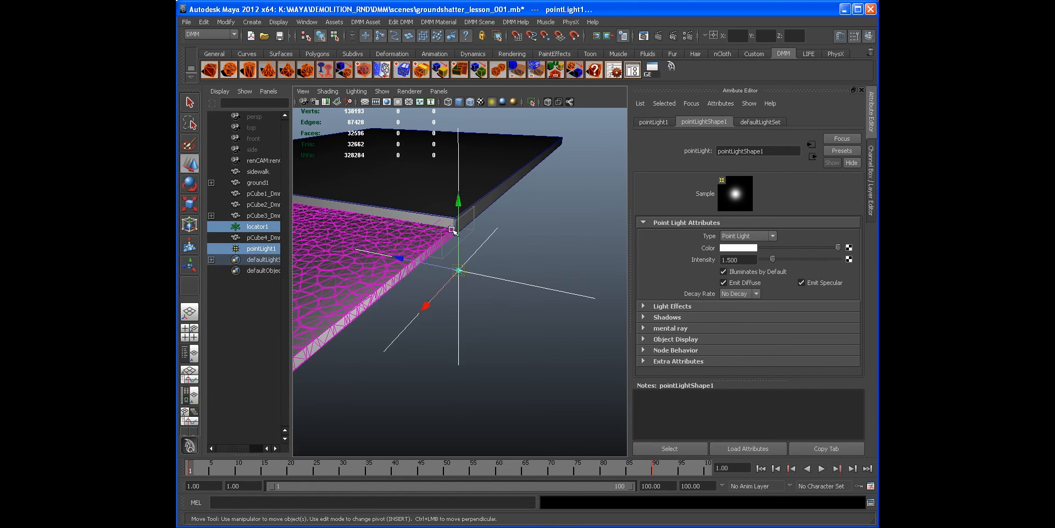
key("space")
left_click_drag(632, 263, 663, 320)
Hide lights in the viewport, restore the single perspective layout and clear the selection.
left_click(381, 91)
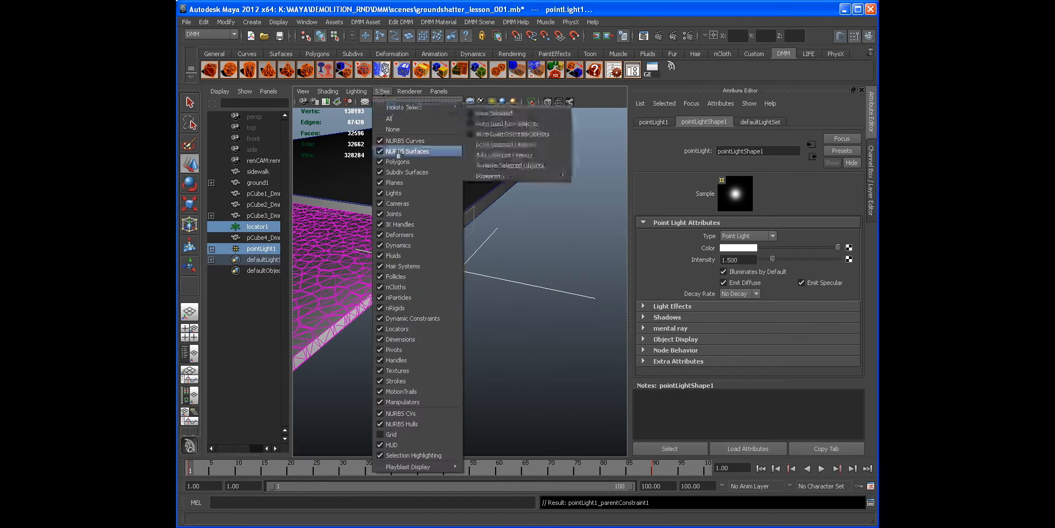
left_click(391, 194)
left_click_drag(462, 250, 456, 252, "alt")
key("space")
mouse_move(408, 276)
left_mouse_down("alt")
mouse_move(498, 293)
mouse_move(320, 282)
mouse_move(403, 273)
mouse_move(360, 245)
mouse_move(416, 264)
left_mouse_up("alt")
left_click(497, 292)
Look through the renCAM camera, turn off wireframe on shaded and run the simulation to frame 20.
left_click(870, 181)
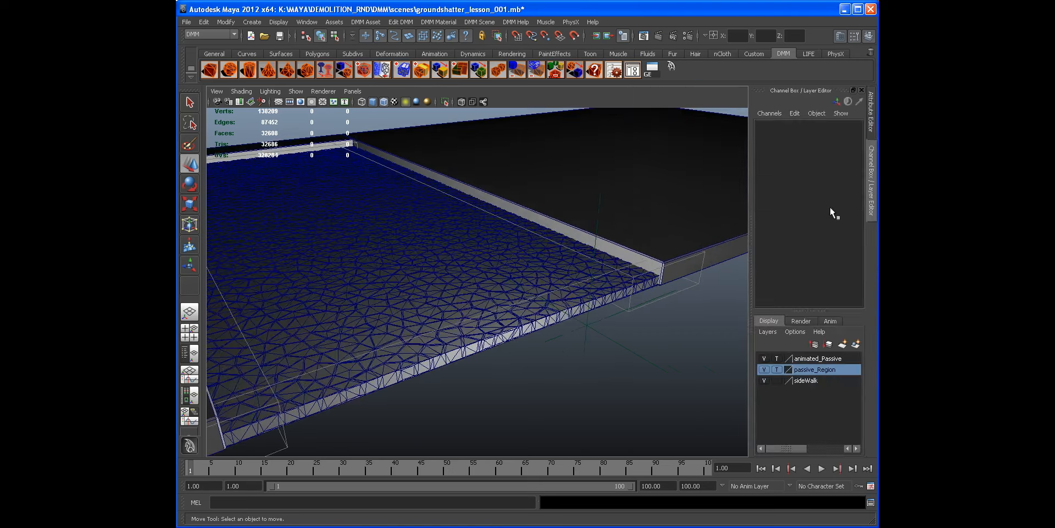
left_click_drag(670, 227, 655, 218, "alt")
left_click(352, 91)
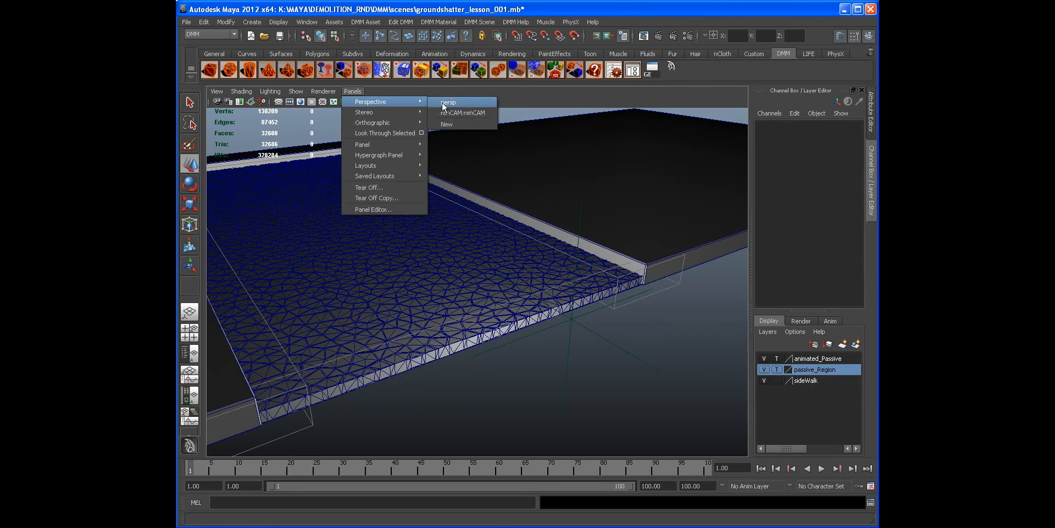
left_click(462, 113)
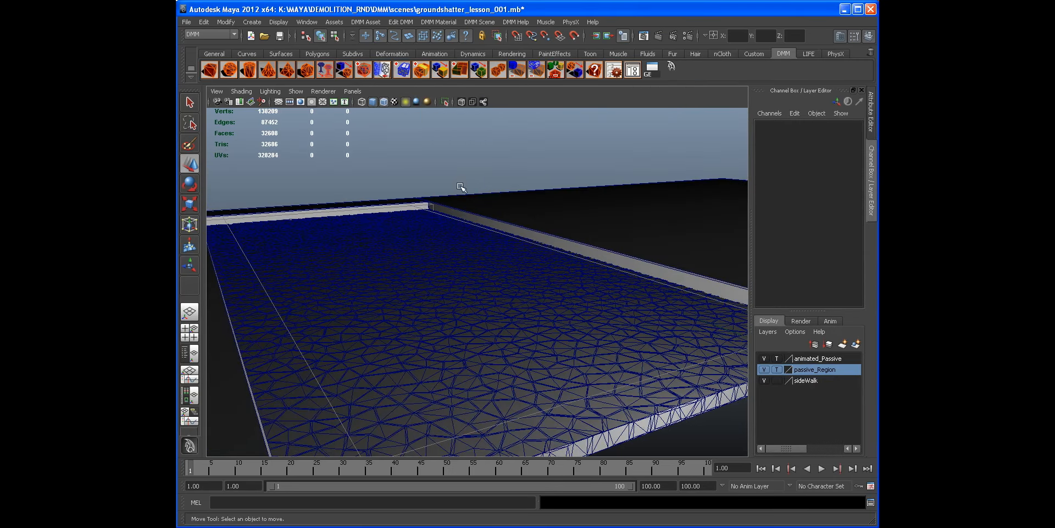
left_click(384, 101)
left_click(822, 468)
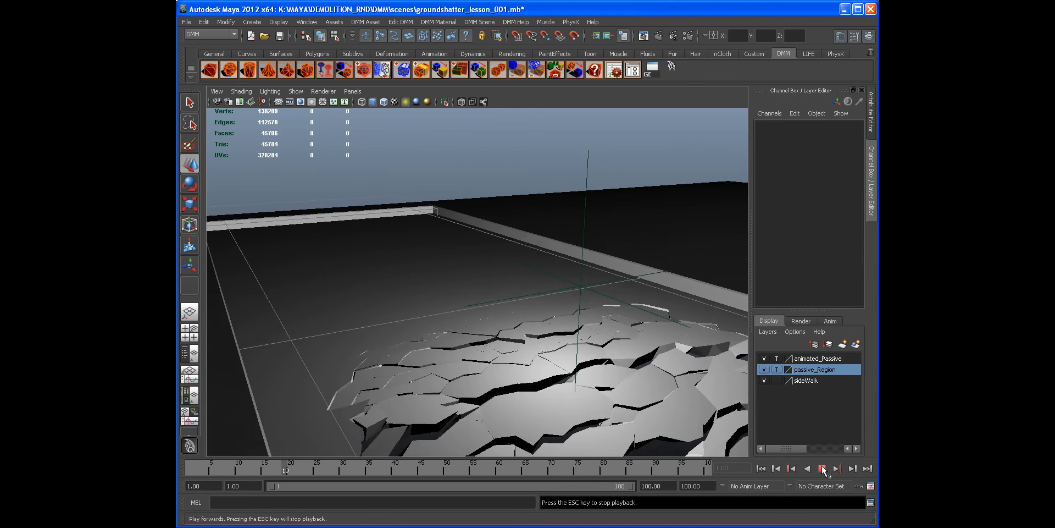
left_click(822, 469)
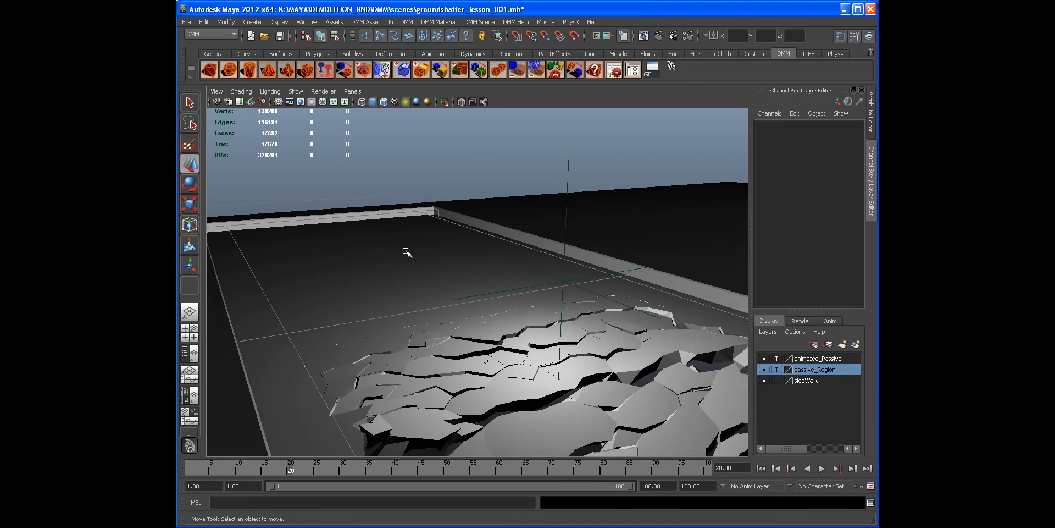
Create a spot light and look through it in the viewport.
left_click(253, 22)
mouse_move(302, 81)
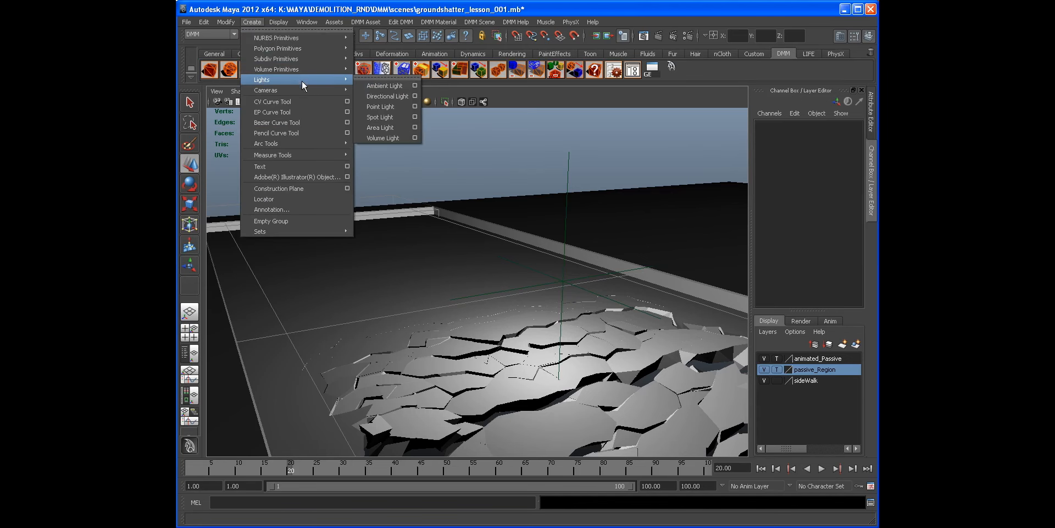
left_click(379, 117)
left_click(353, 91)
left_click(382, 134)
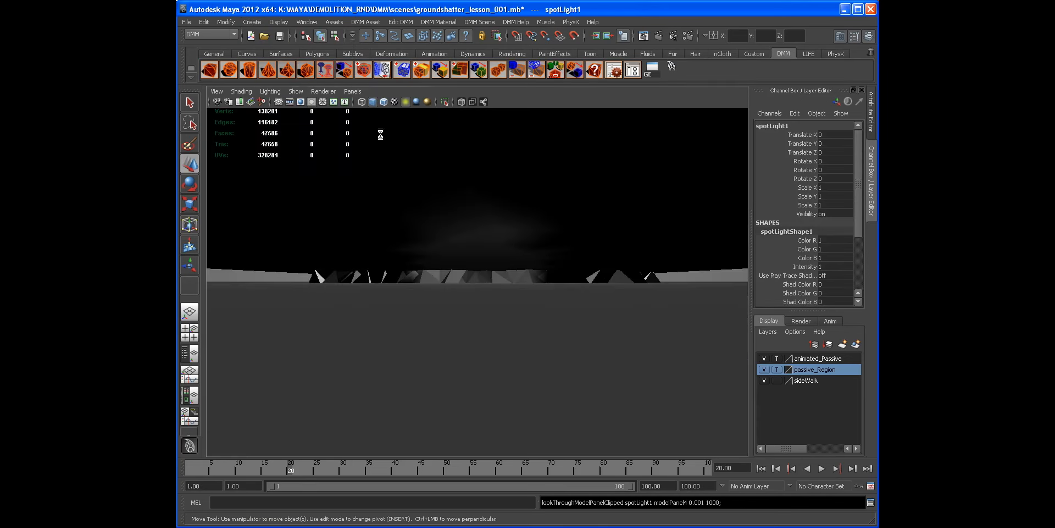
Show lights in the viewport again and aim the spot light at the slab's broken end from below.
right_click_drag(458, 217, 396, 209, "alt")
mouse_move(396, 209)
left_mouse_down("alt")
mouse_move(405, 207)
mouse_move(397, 194)
left_mouse_up("alt")
left_click(300, 92)
left_click(310, 193)
right_click_drag(528, 231, 492, 231, "alt")
left_click_drag(492, 231, 567, 260, "alt")
Set the spot light's color to a pale cyan and its intensity to 0.5.
left_click(871, 110)
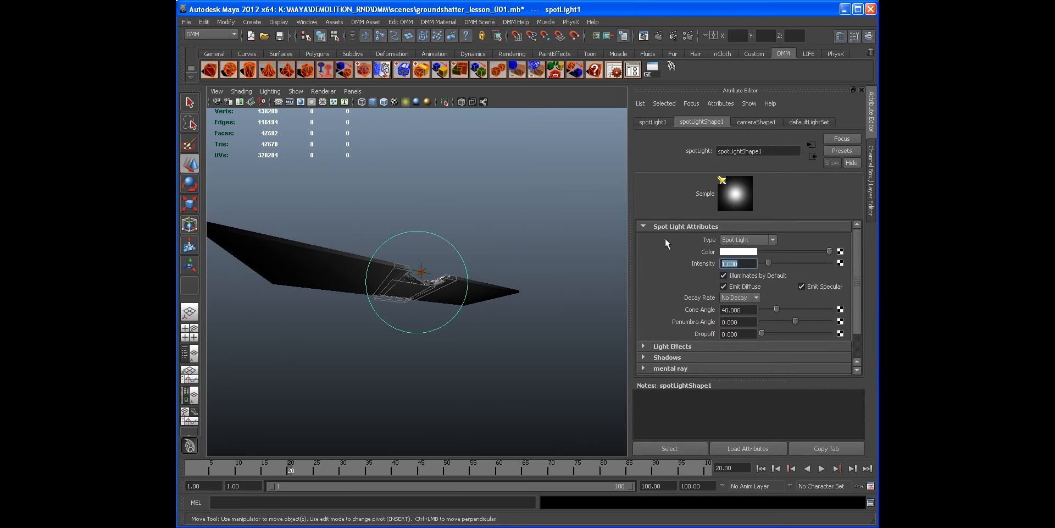
type("0.3")
key("Return")
left_click(747, 251)
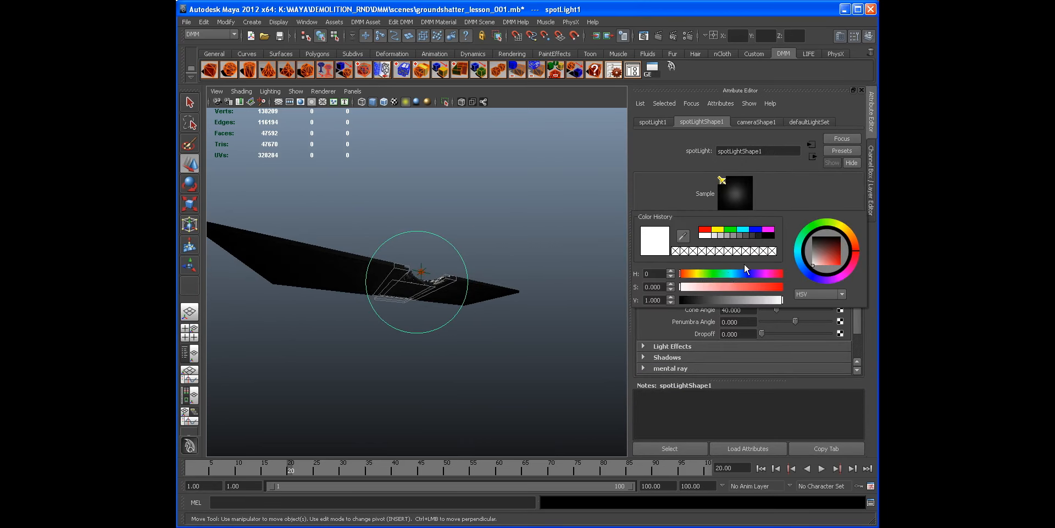
left_click(729, 273)
left_click(724, 285)
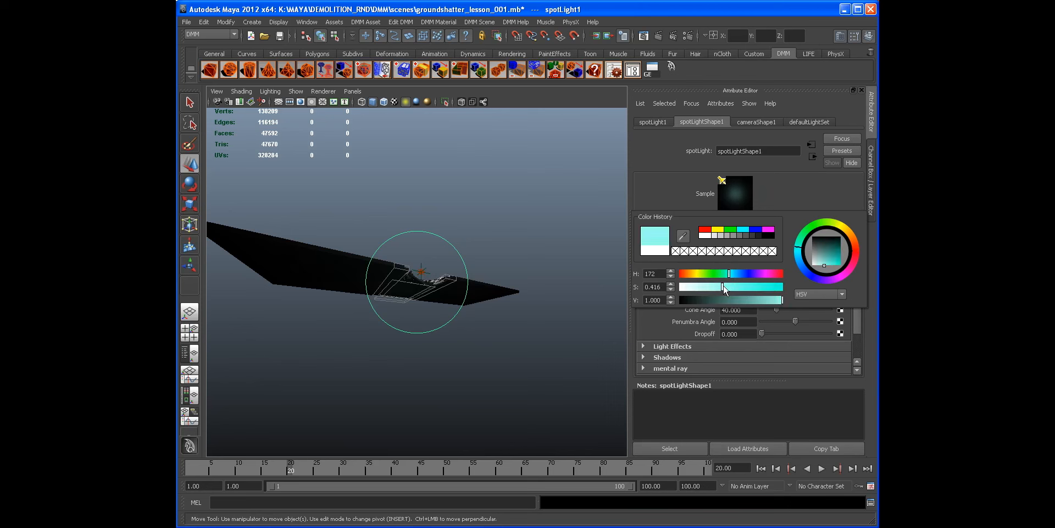
left_click_drag(730, 285, 714, 286)
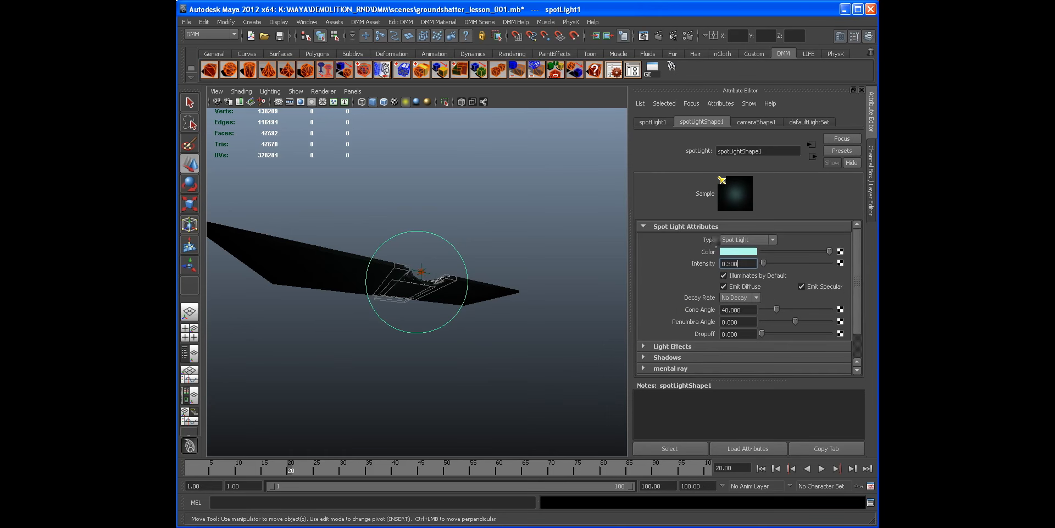
type("0.5")
key("Return")
Set the spot light's dropoff to 1, cone angle to 50 and penumbra angle to 10.
left_click(737, 334)
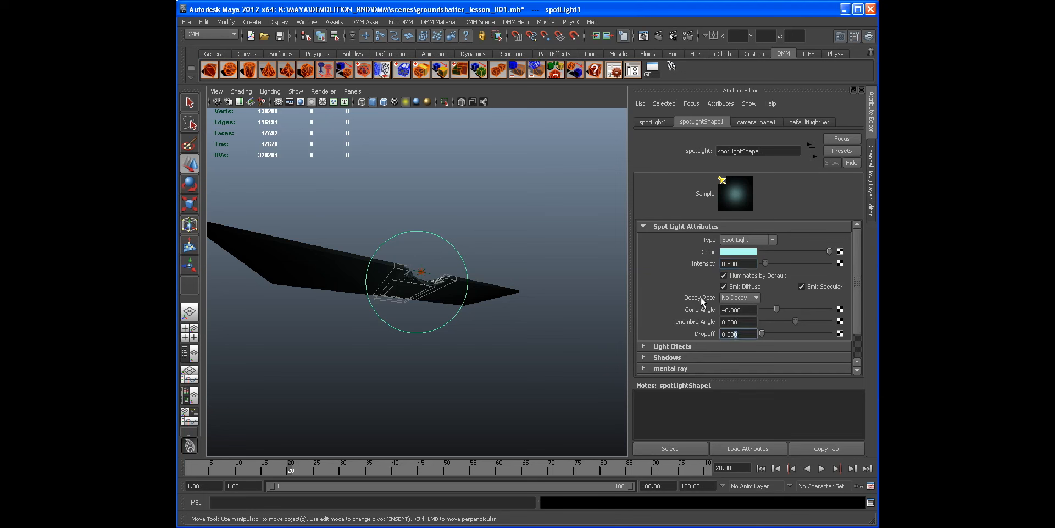
type("1")
key("Return")
double_click(734, 310)
type("50")
key("Return")
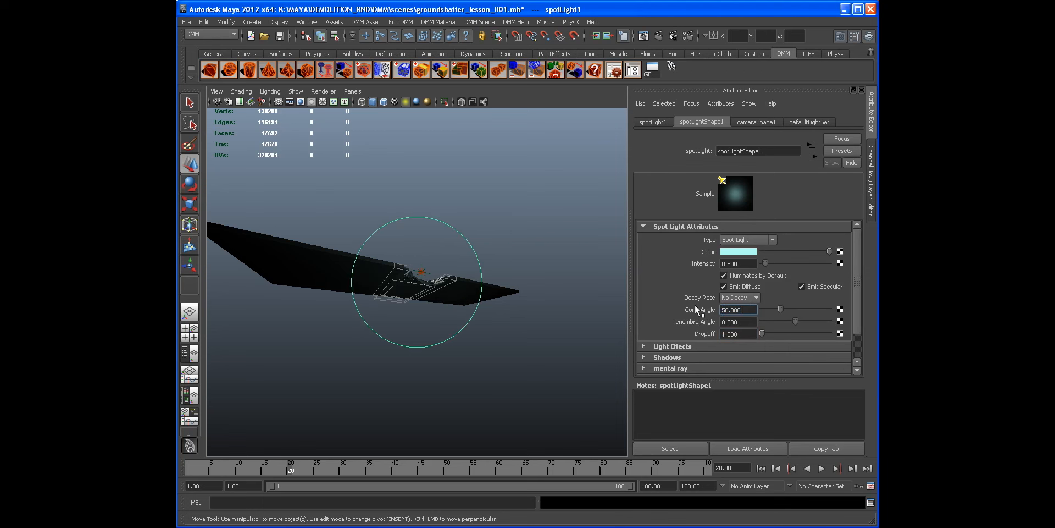
double_click(744, 321)
type("10")
key("Return")
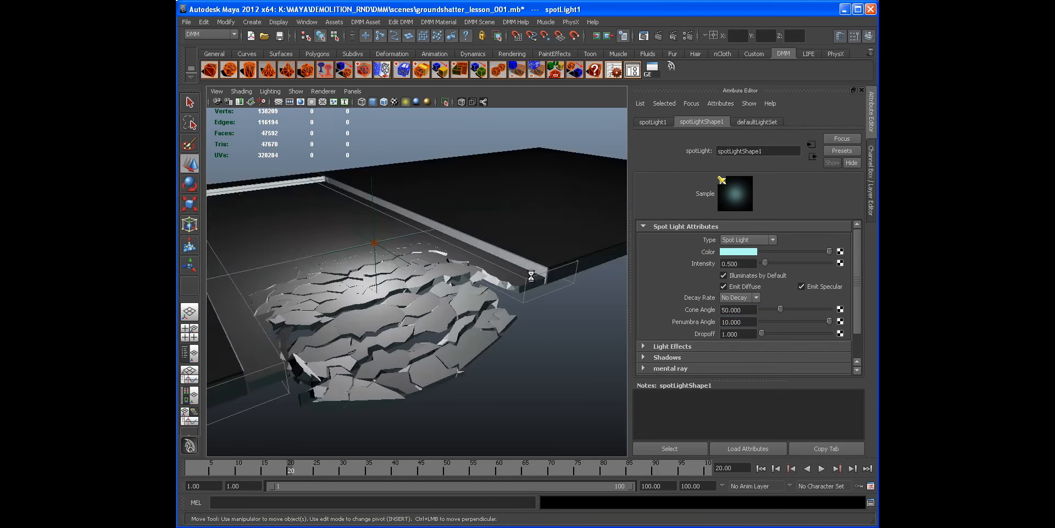
Look through the renCAM camera and run the simulation on to frame 27.
left_click(352, 91)
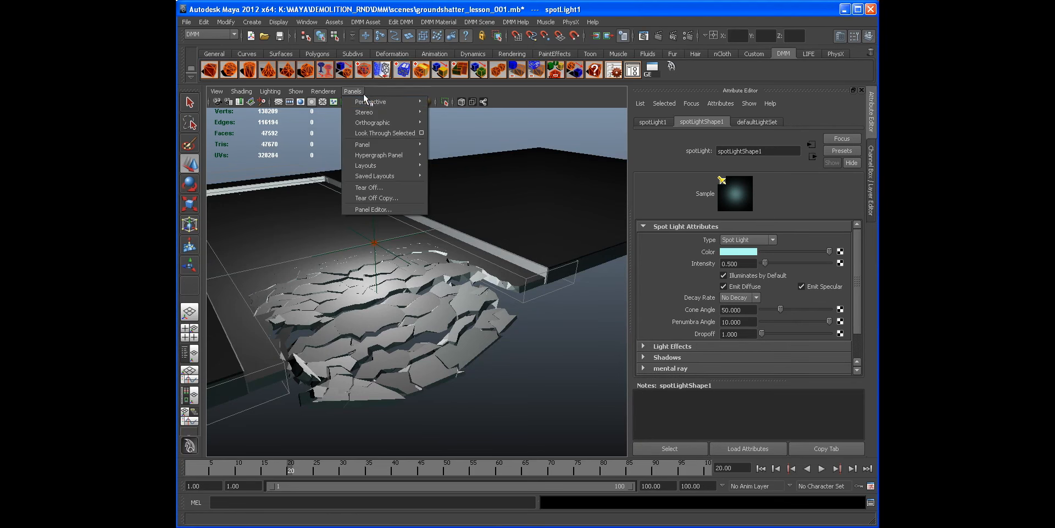
mouse_move(395, 105)
left_click(440, 110)
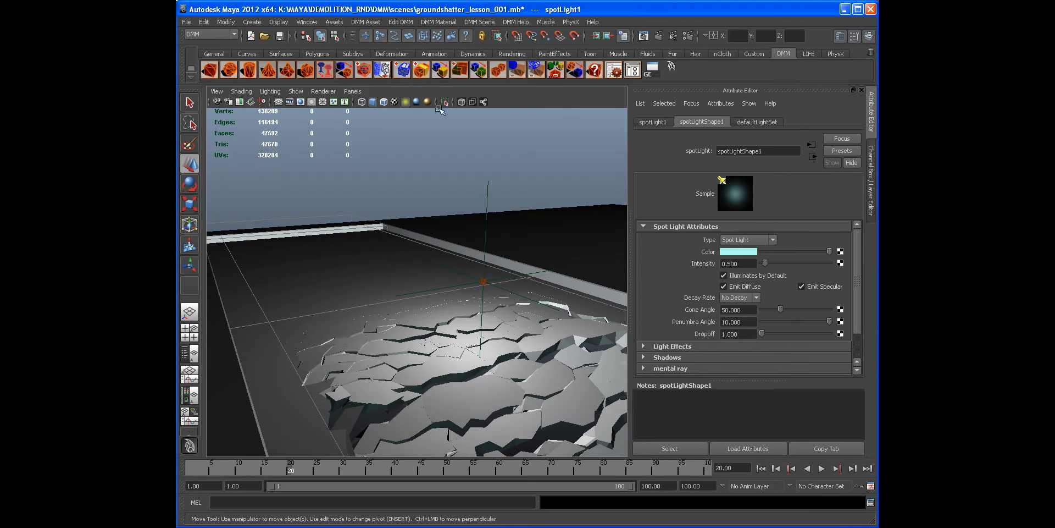
left_click(871, 181)
left_click(821, 468)
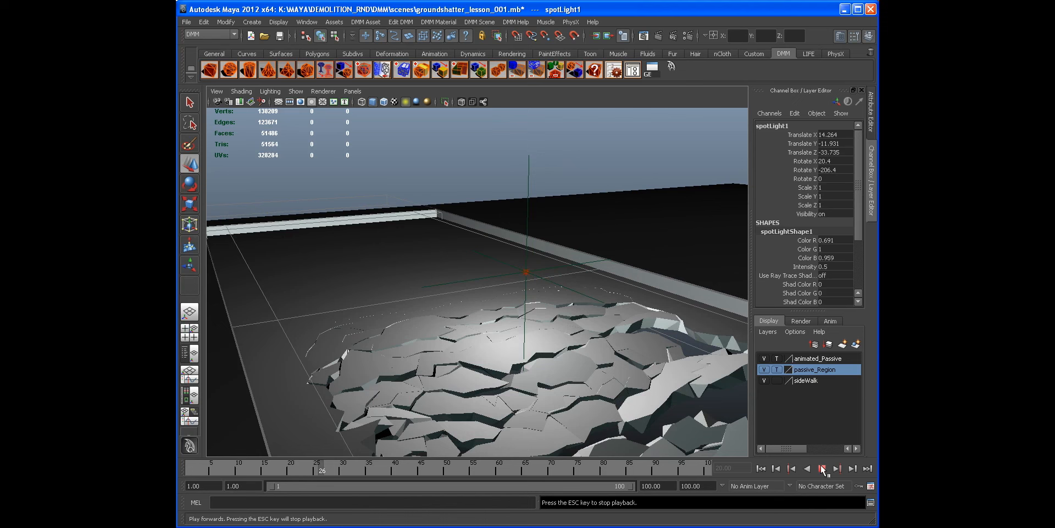
key("Escape")
Examine the broken pieces at frame 27, hide the Channel Box and return to frame 1.
key("space")
left_click_drag(630, 248, 396, 199, "alt")
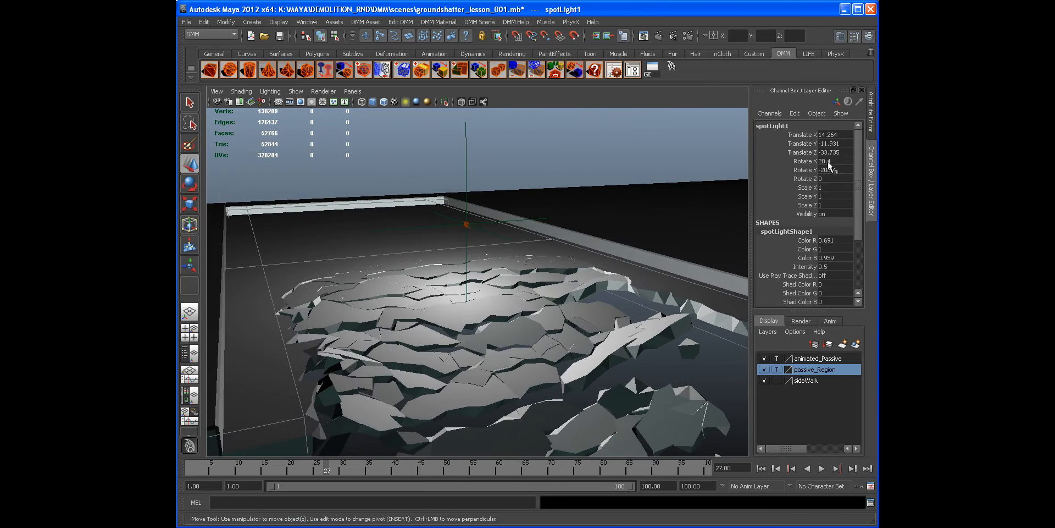
left_click(870, 163)
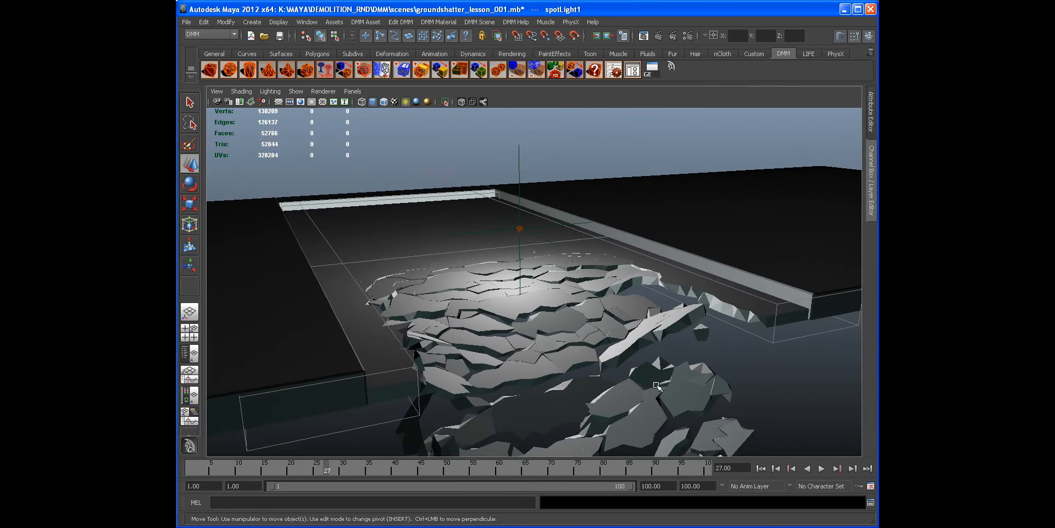
left_click(760, 468)
left_click_drag(567, 276, 423, 205, "alt")
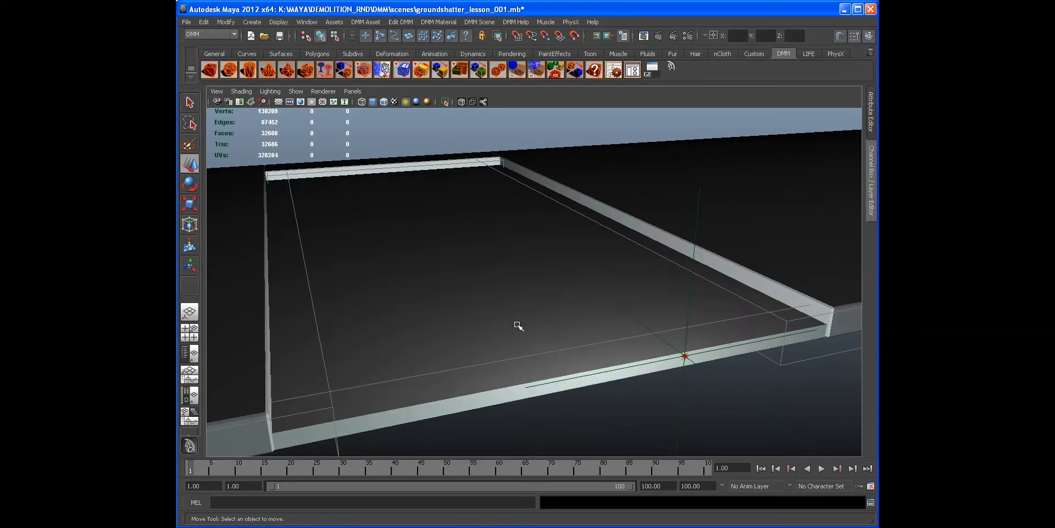
Examine the ground slab, its mesh and its near edge from several angles at frame 1.
left_click_drag(518, 325, 522, 353, "alt")
right_click_drag(572, 335, 592, 353, "alt")
left_click_drag(593, 354, 564, 353, "alt")
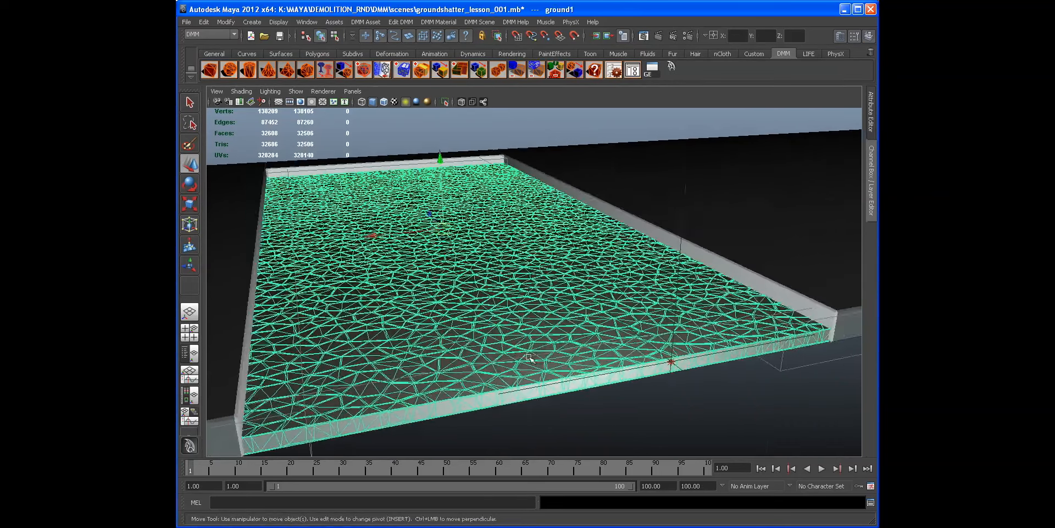
left_click_drag(439, 363, 580, 279, "alt")
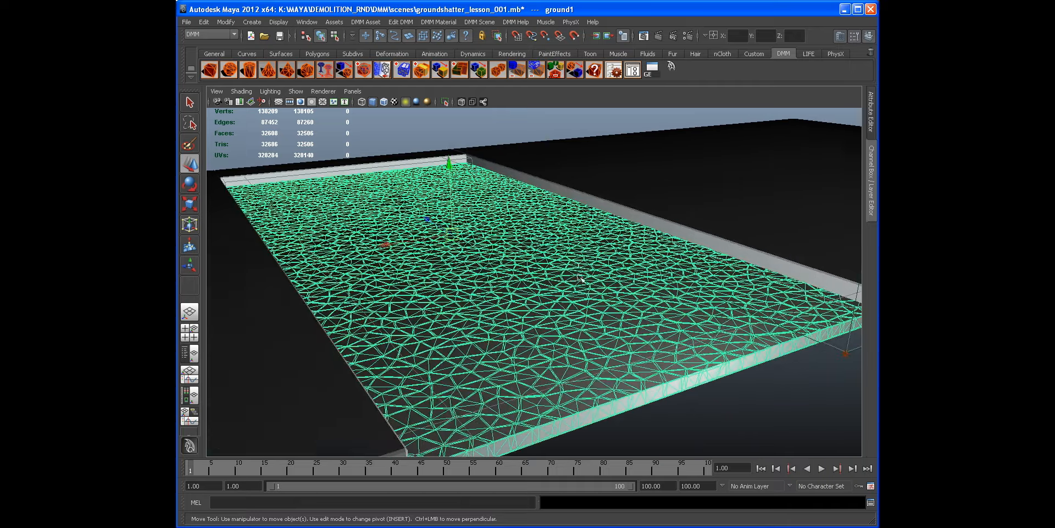
left_click_drag(489, 273, 510, 283, "alt")
left_click_drag(674, 319, 546, 317, "alt")
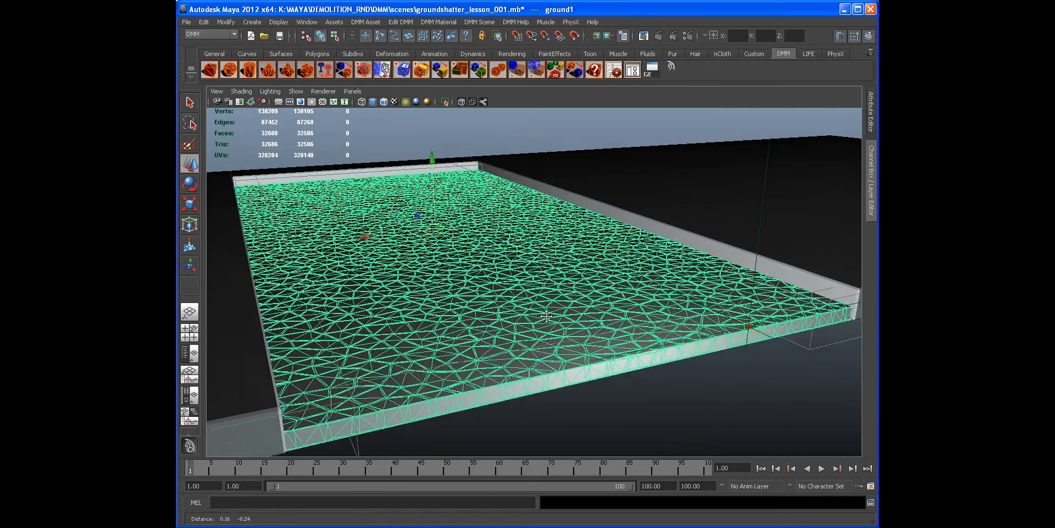
middle_click_drag(553, 332, 546, 323, "alt")
right_click_drag(566, 339, 608, 300, "alt")
left_click(623, 360)
left_click(611, 346)
right_click_drag(611, 346, 593, 384, "alt")
left_click(593, 385)
mouse_move(466, 332)
left_mouse_down("alt")
mouse_move(478, 327)
mouse_move(446, 325)
mouse_move(470, 322)
left_mouse_up("alt")
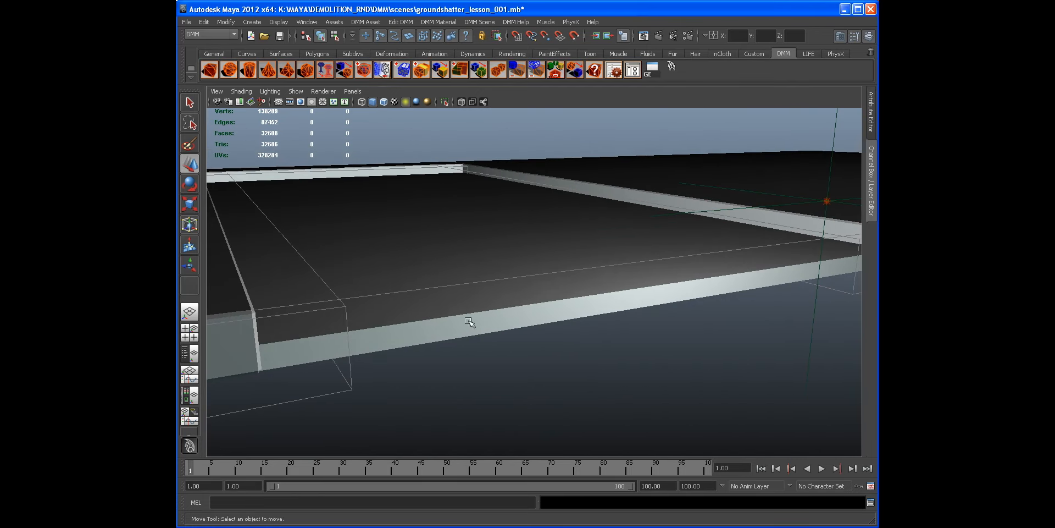
left_click(300, 91)
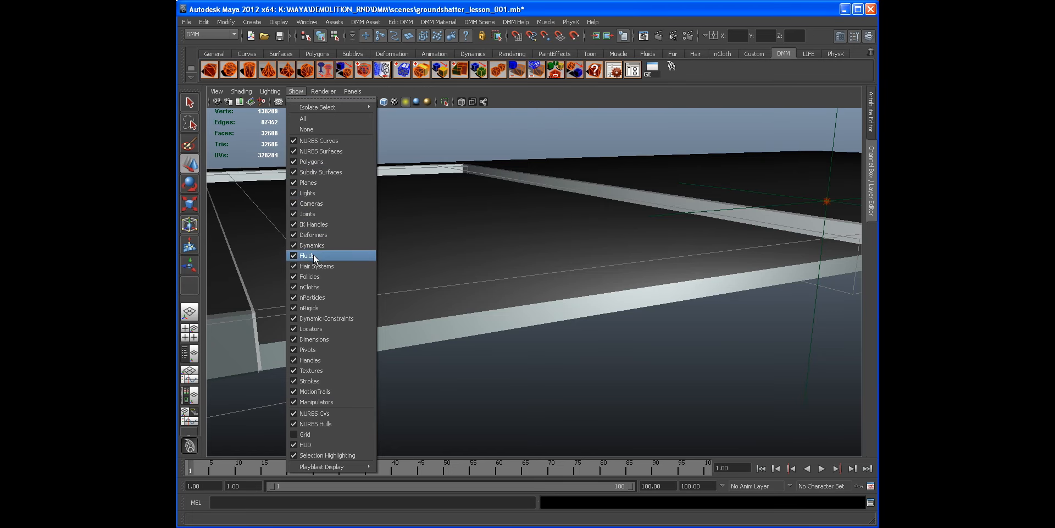
left_click(530, 263)
left_click(530, 264)
left_click_drag(530, 278, 550, 290, "alt")
middle_click_drag(549, 291, 476, 273, "alt")
scroll(584, 368, "down", 3)
left_click(614, 370)
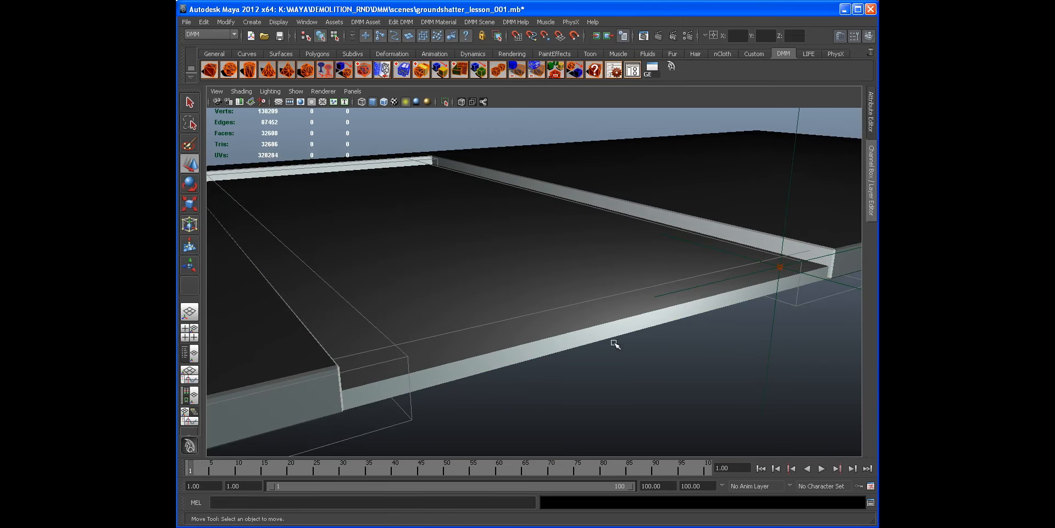
scroll(608, 348, "up", 3)
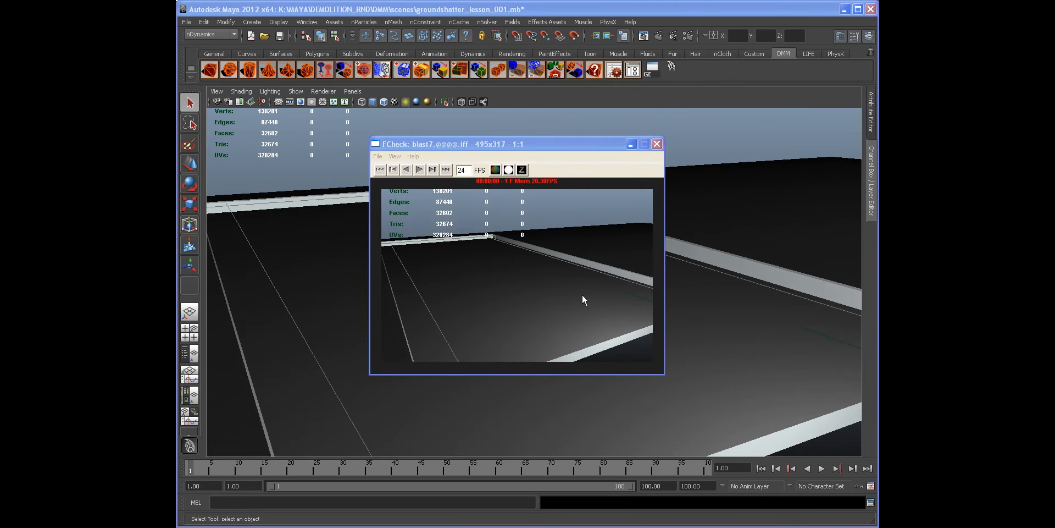
Play the blast7 playblast of the shattering slab in FCheck, stop it and minimize the player window.
left_click(533, 268)
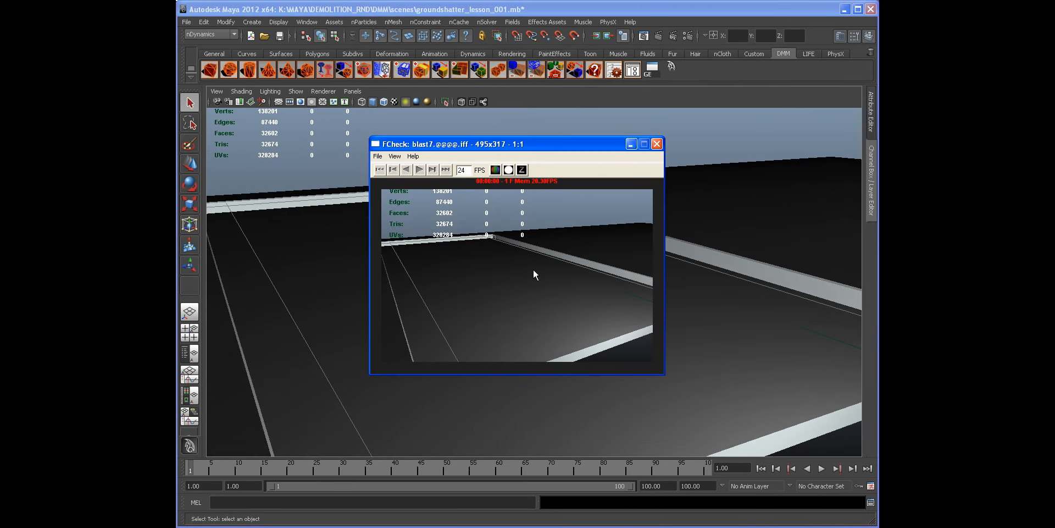
left_click(420, 172)
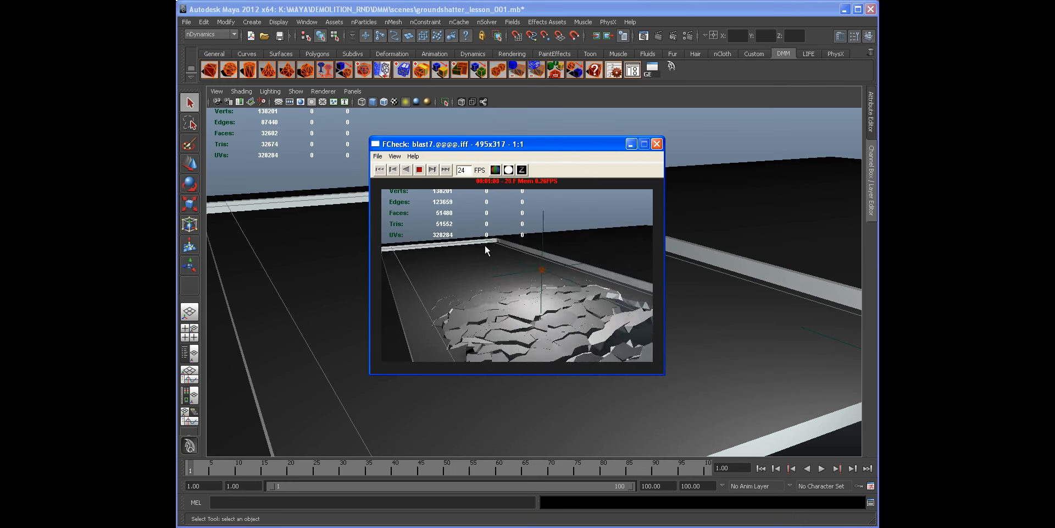
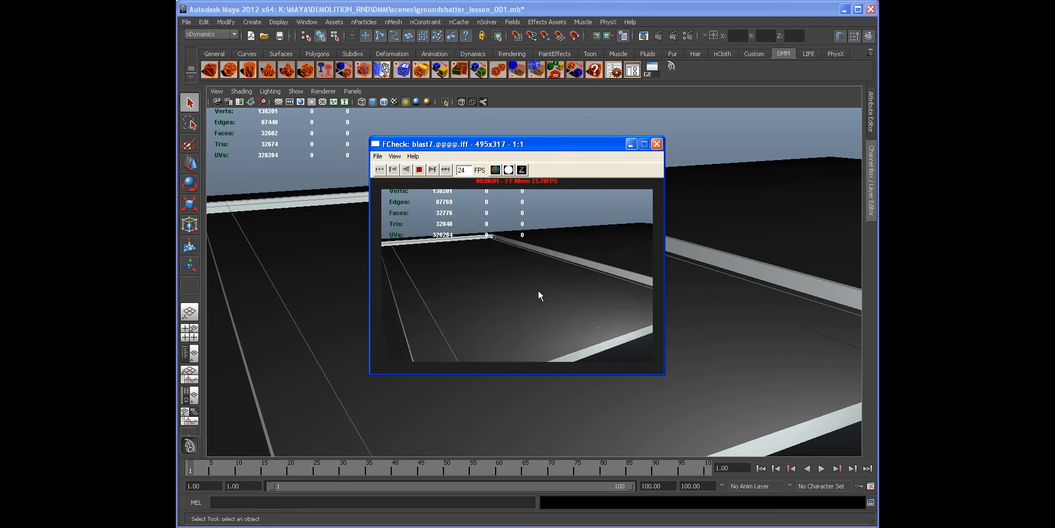
left_click(420, 170)
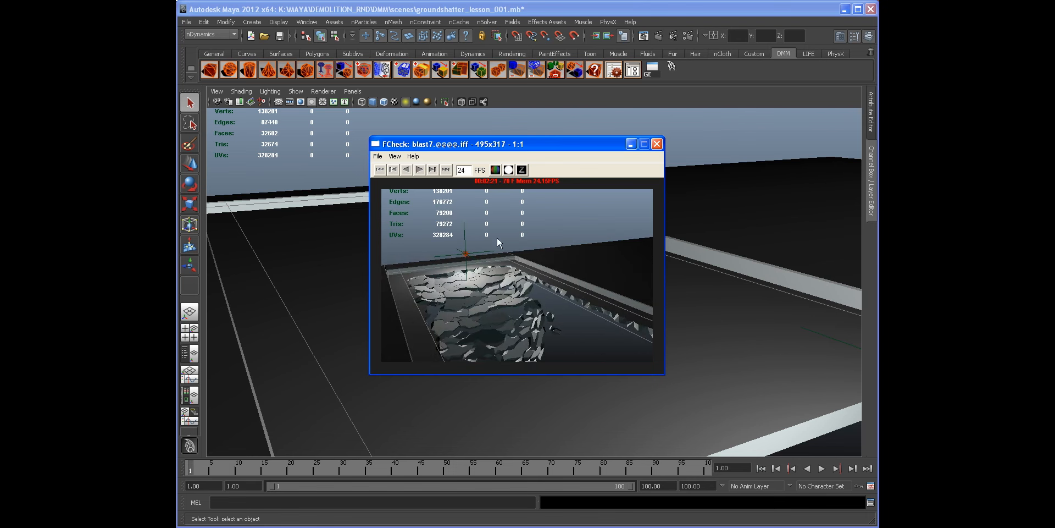
left_click(632, 144)
left_click(611, 272)
left_click(518, 159)
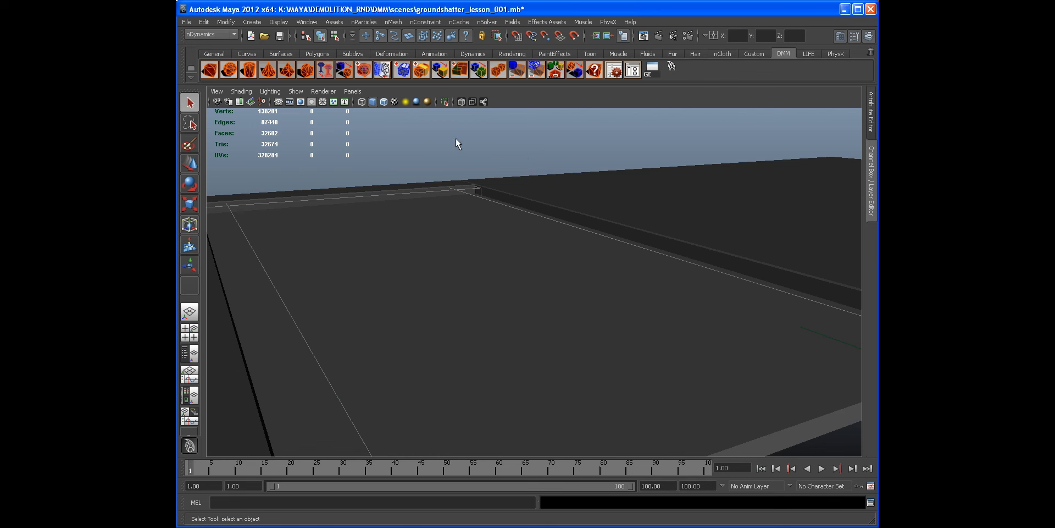
Turn on wireframe over the shaded ground slab, scrub through the fracture animation and return to frame 1.
left_click(384, 101)
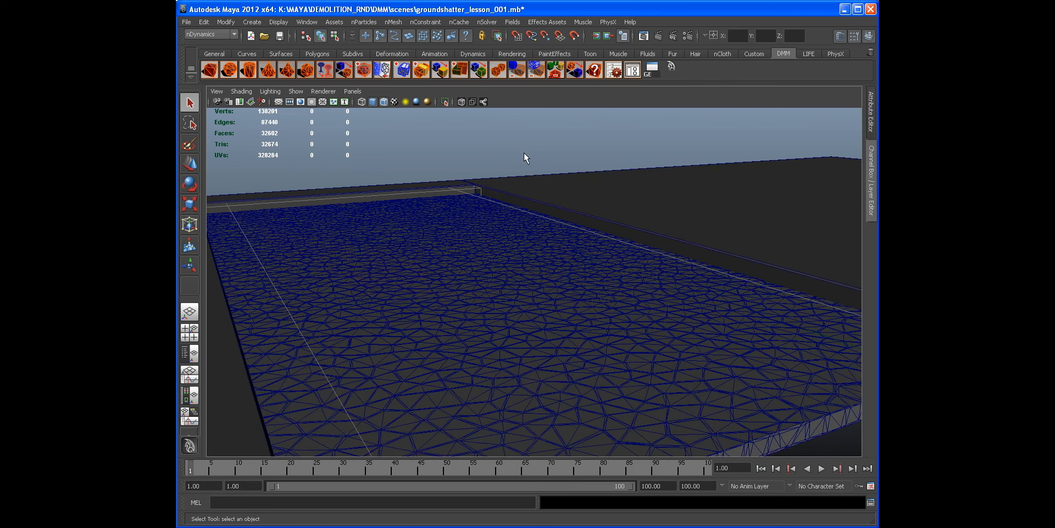
left_click(598, 466)
left_click_drag(545, 466, 701, 461)
left_click(760, 469)
left_click(501, 130)
left_click(377, 24)
left_click(487, 222)
left_click(487, 223)
left_click(430, 151)
key("ctrl+z")
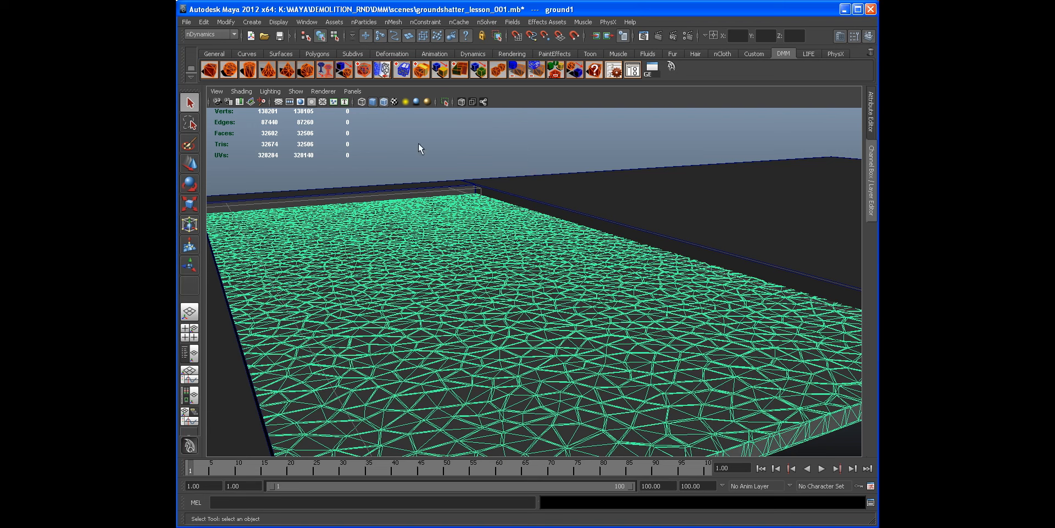
Go to frame 65, play the blast7 playblast in FCheck, stop it and minimize the player window.
left_click(522, 469)
left_click(500, 205)
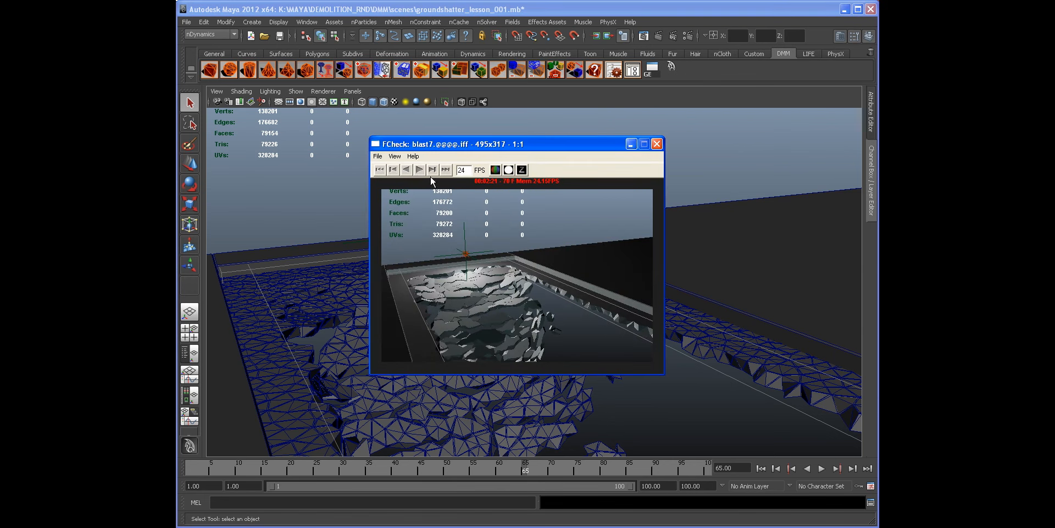
left_click(418, 170)
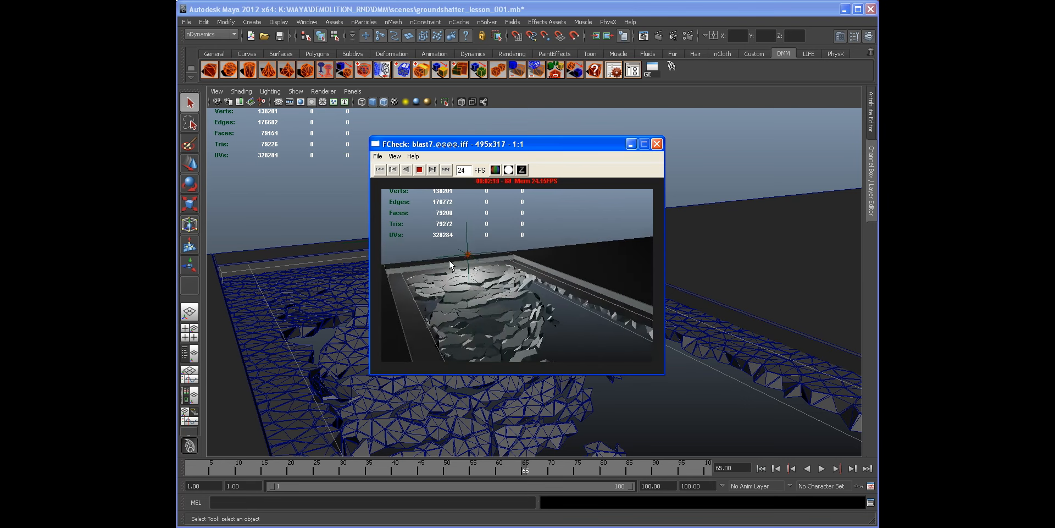
left_click(420, 170)
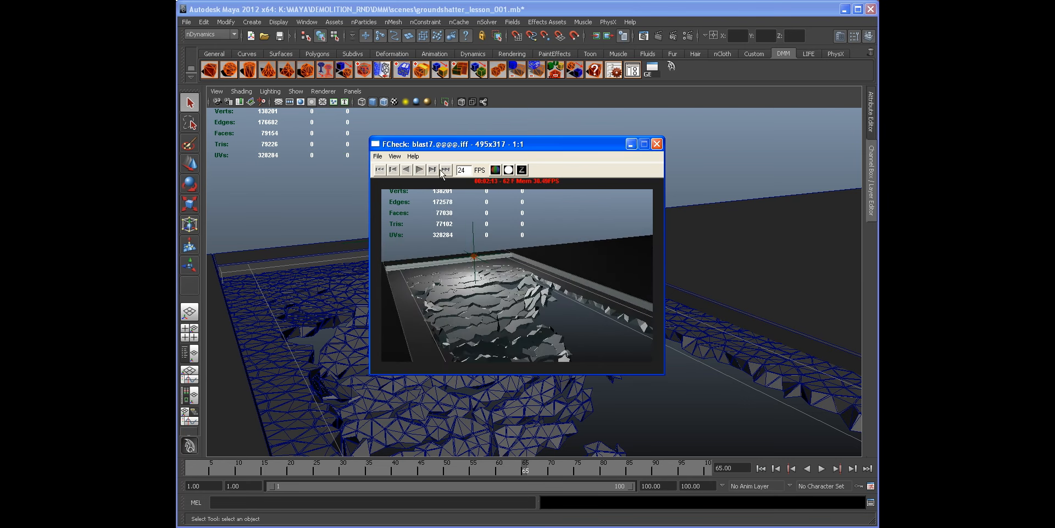
left_click(633, 145)
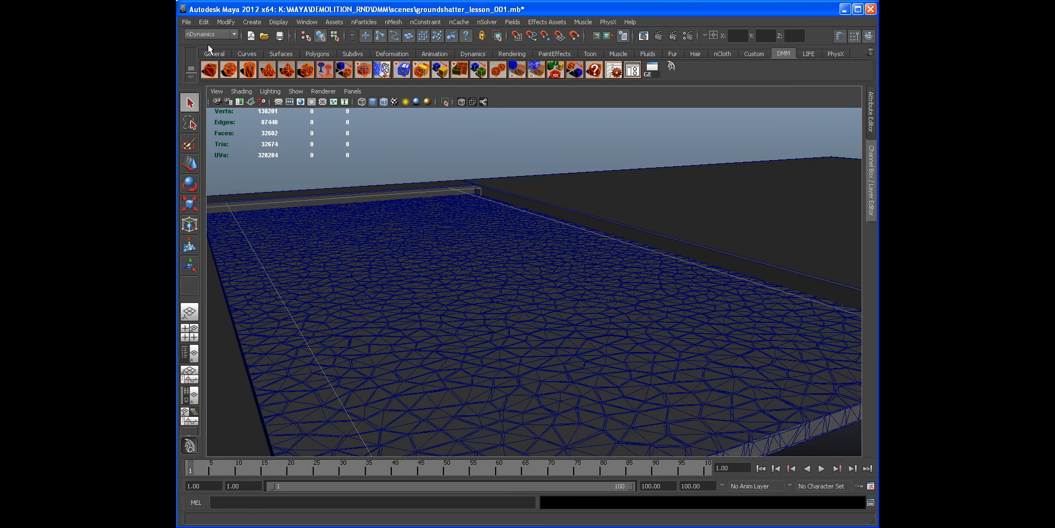
Create an nParticle emitter and set its emitter type to Volume.
left_click(365, 23)
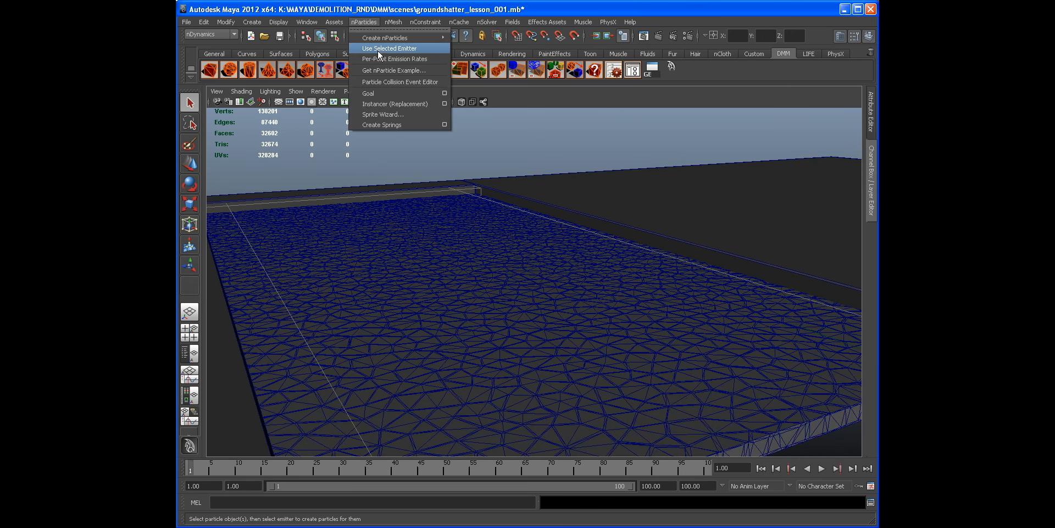
mouse_move(437, 38)
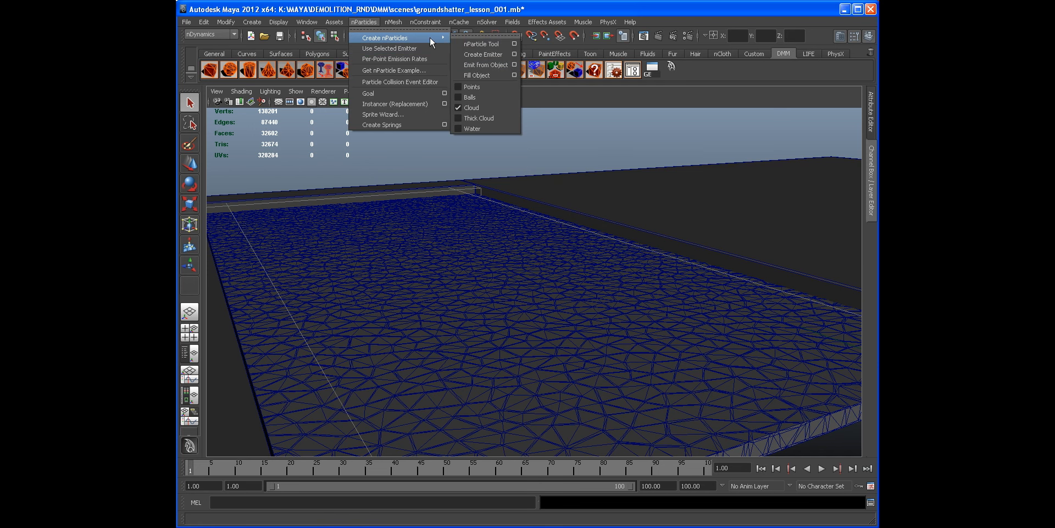
left_click(489, 54)
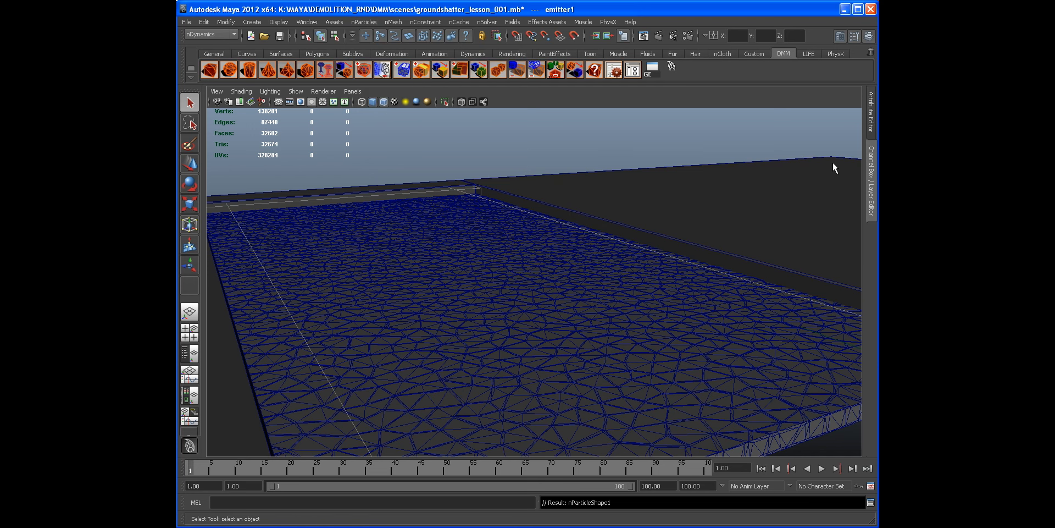
left_click(872, 181)
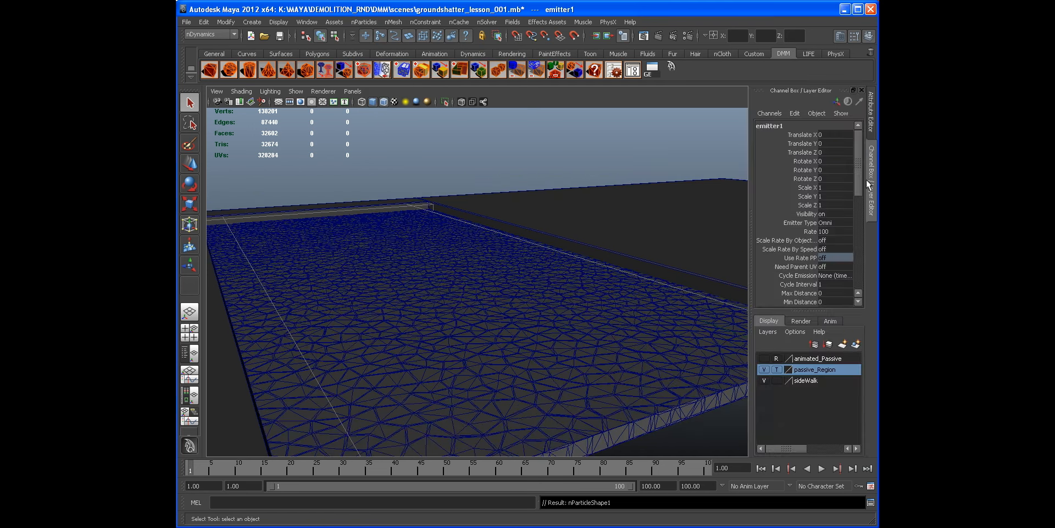
left_click(825, 224)
left_click(846, 269)
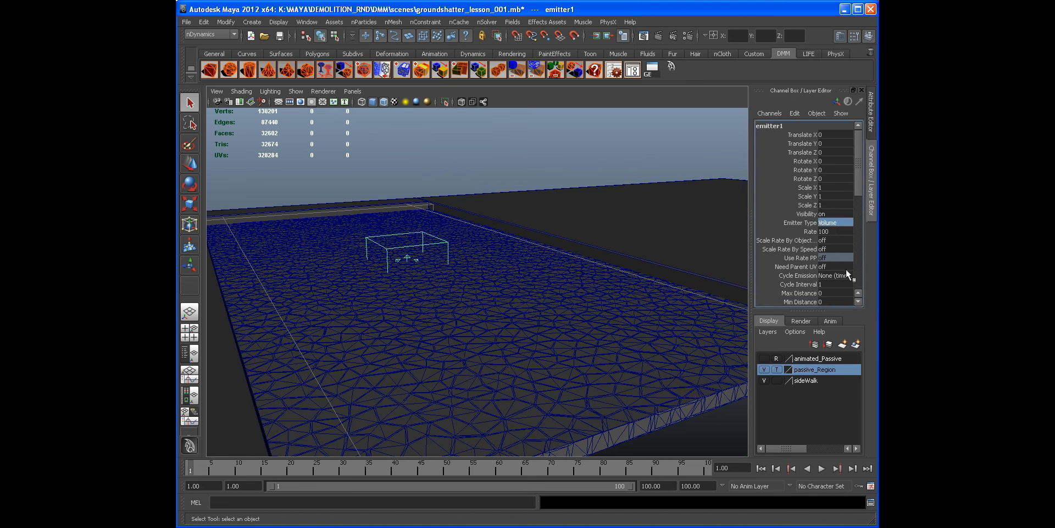
Reselect emitter1 on the slab, then make the animated_Passive layer visible and clear its reference display mode.
left_click(473, 264)
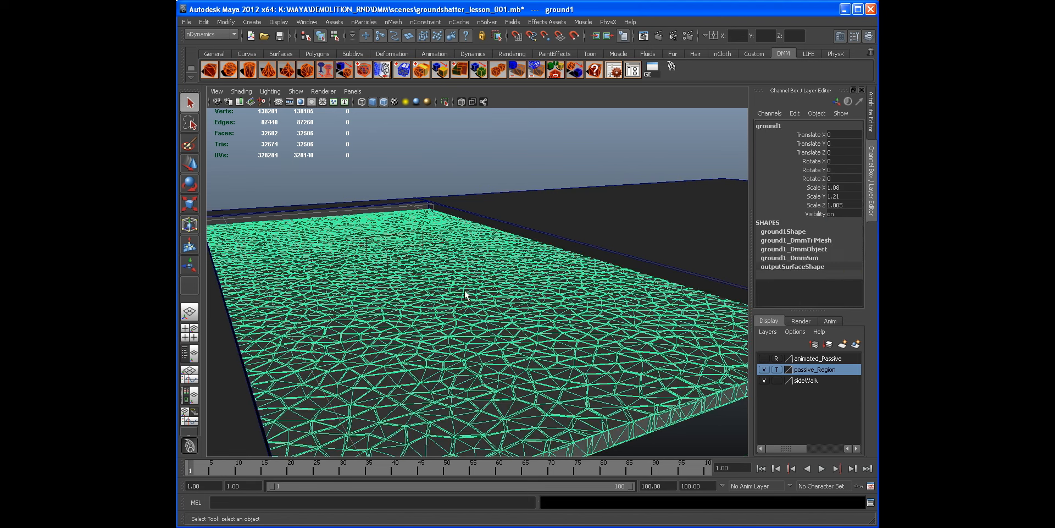
left_click_drag(474, 264, 463, 337, "alt")
left_click(464, 337)
middle_click_drag(463, 337, 451, 355, "alt")
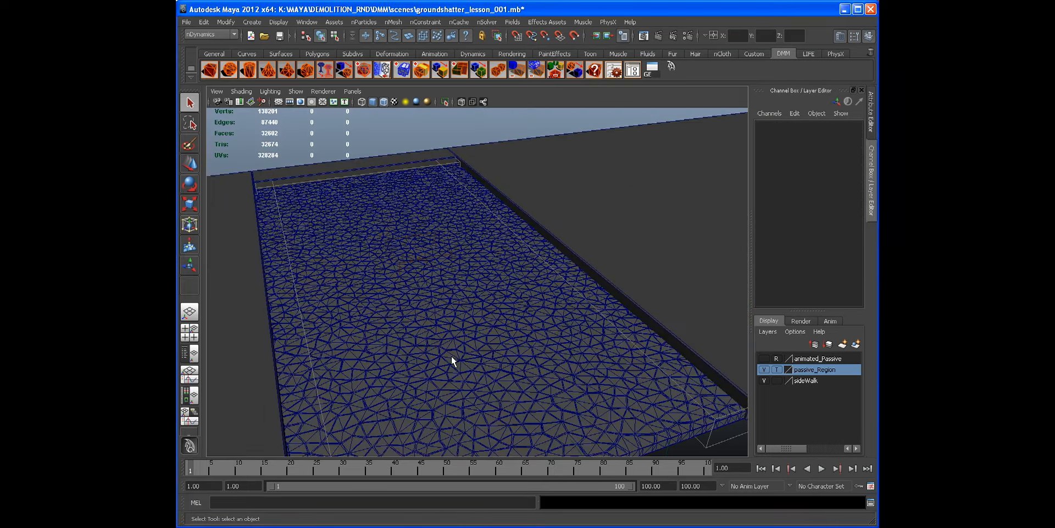
left_click_drag(451, 355, 444, 327, "alt")
left_click(448, 301)
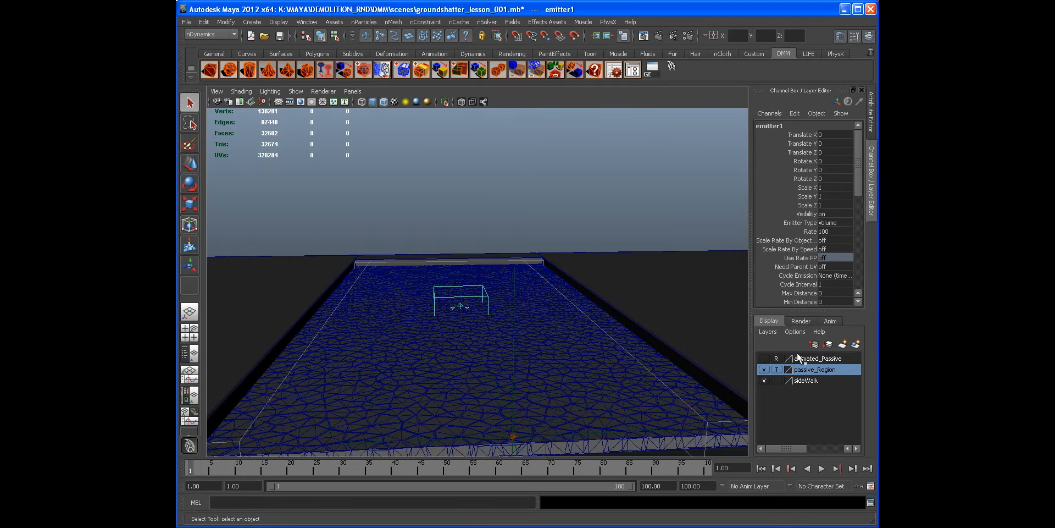
left_click(763, 357)
left_click(776, 358)
Move the emitter volume to the slab's near edge, at about Z -10.318, and widen it to about 3.909 in X.
left_click_drag(662, 352, 674, 363, "alt")
left_click_drag(507, 297, 526, 312, "alt")
key("w")
left_click_drag(320, 261, 489, 386)
key("r")
left_click_drag(438, 405, 301, 431)
right_click_drag(693, 275, 553, 321, "alt")
left_click_drag(413, 343, 484, 350)
key("w")
key("r")
left_click(406, 363)
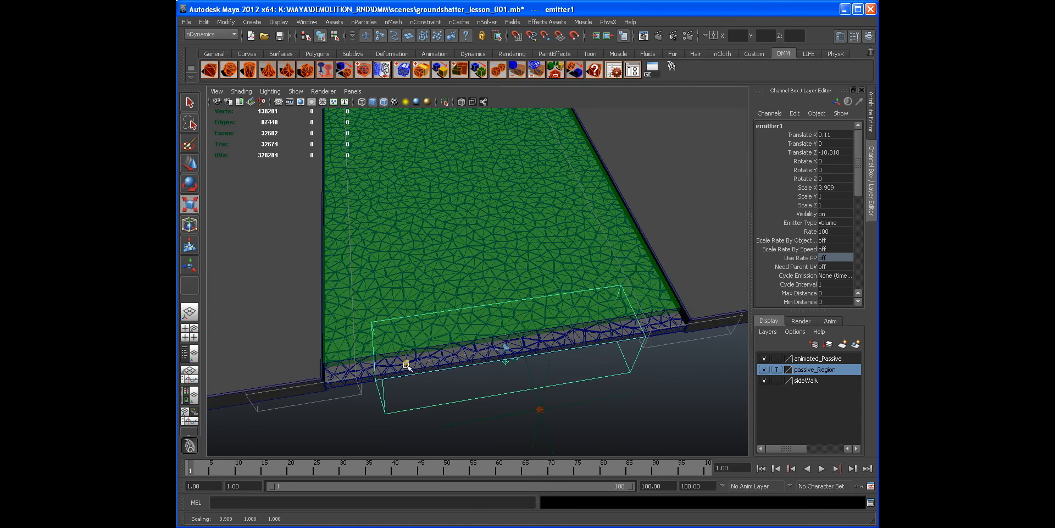
Fit the emitter inside the slab's front edge, scaled to about 4.014, 0.325 and 0.652, at Translate Y 0.033 and Z -9.993.
left_click_drag(406, 365, 503, 304, "alt")
left_click_drag(558, 189, 594, 298)
key("w")
key("r")
left_click_drag(467, 269, 478, 273)
key("w")
middle_click_drag(509, 283, 487, 274)
key("r")
left_click_drag(488, 275, 664, 256)
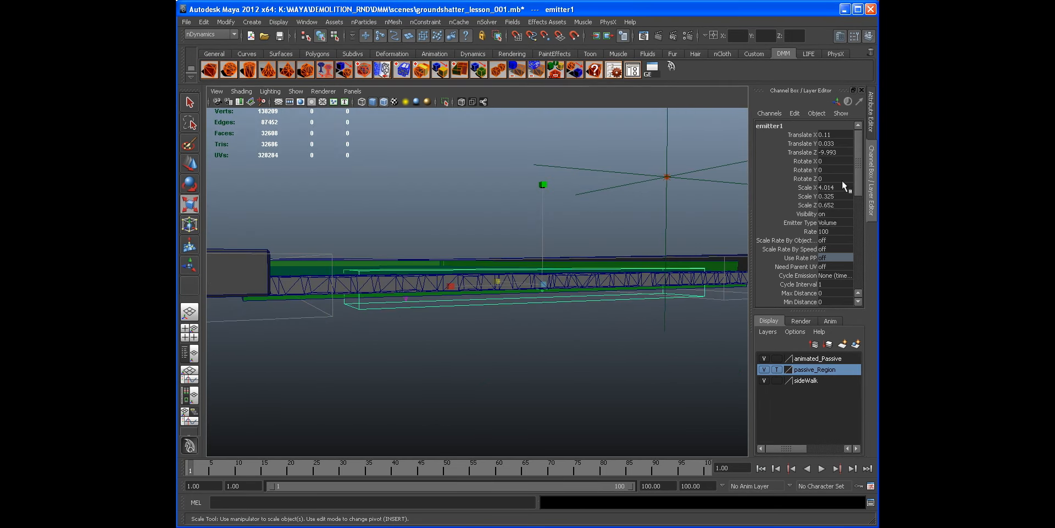
Show the Outliner beside the viewport, select nParticle1 and set its particle radius to 0.1.
left_click_drag(858, 157, 847, 246)
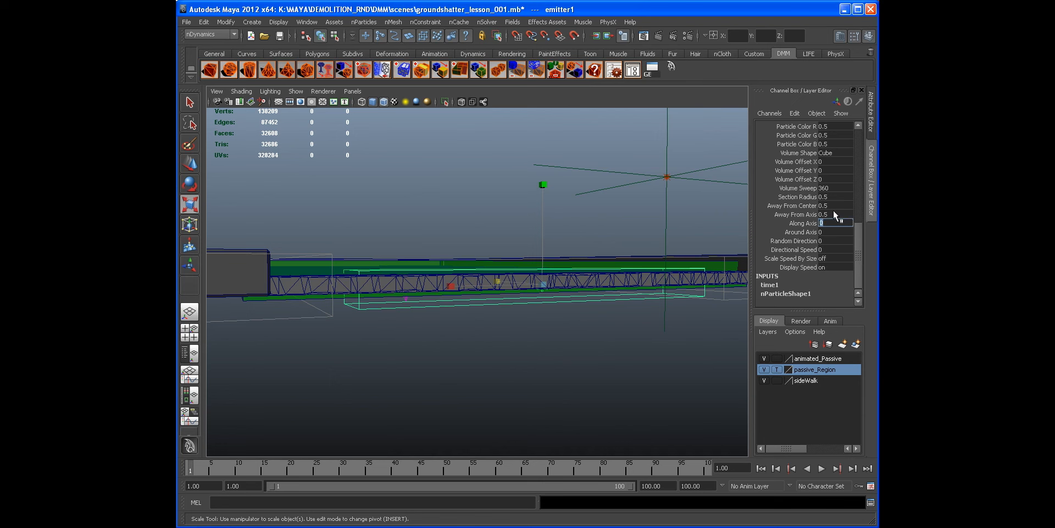
left_click(871, 130)
left_click(187, 355)
left_click(259, 281)
left_click(737, 218)
left_click(740, 225)
scroll(687, 224, "down", 3)
left_click(724, 214)
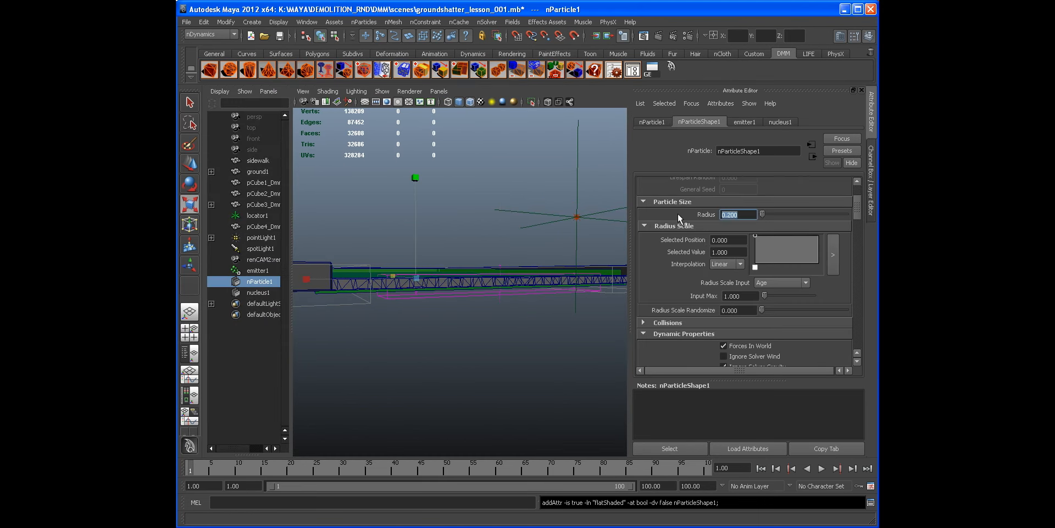
type(".1")
key("Return")
Set the particle render type of nParticleShape1 to Spheres.
left_click_drag(468, 274, 520, 308, "alt")
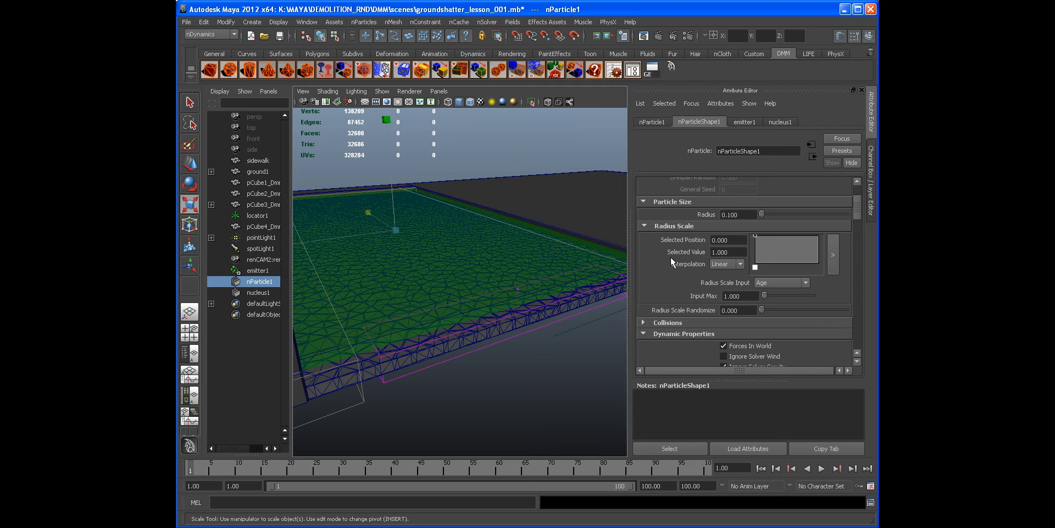
scroll(664, 257, "down", 5)
scroll(695, 214, "down", 5)
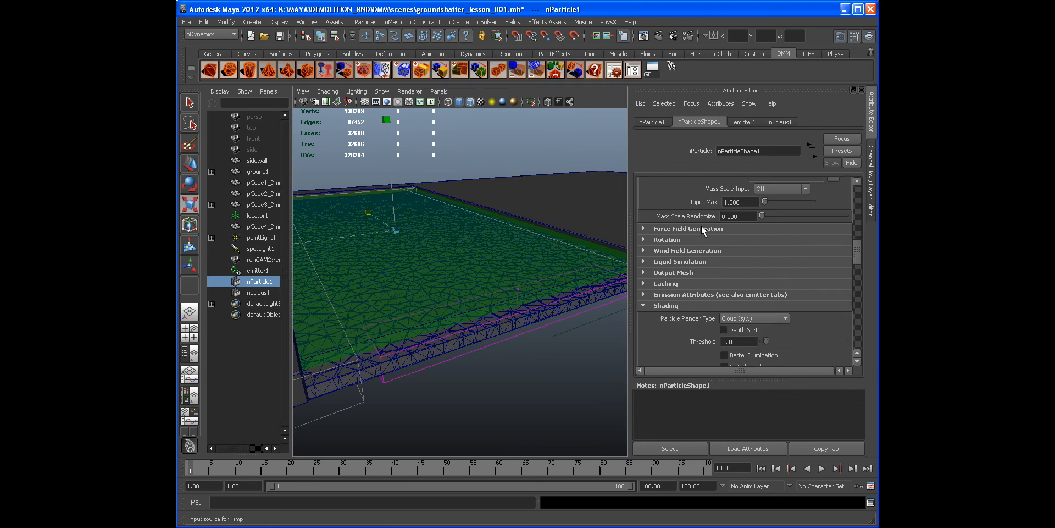
left_click(747, 318)
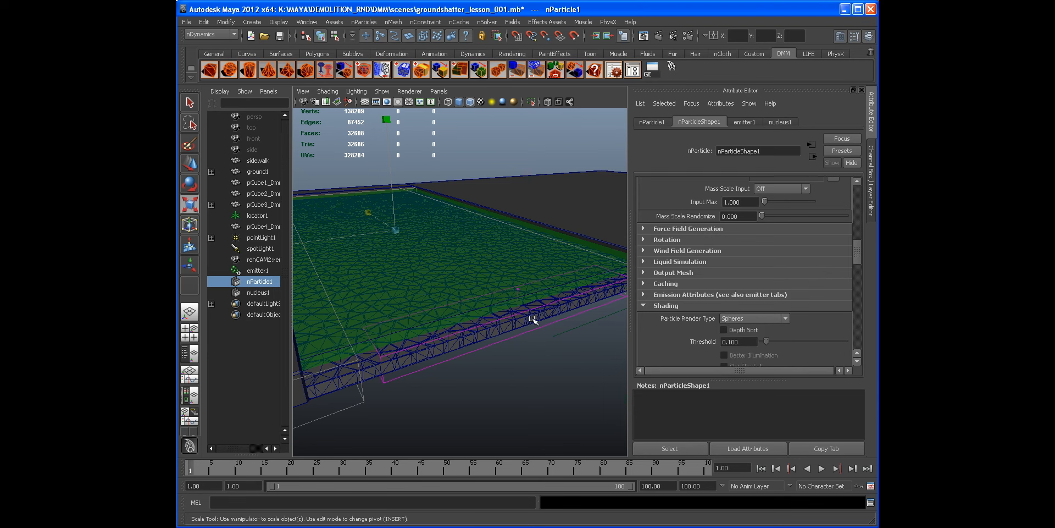
Set the emission rate of emitter1 to 1500 particles per second.
left_click(745, 122)
double_click(752, 208)
type("1500")
key("Return")
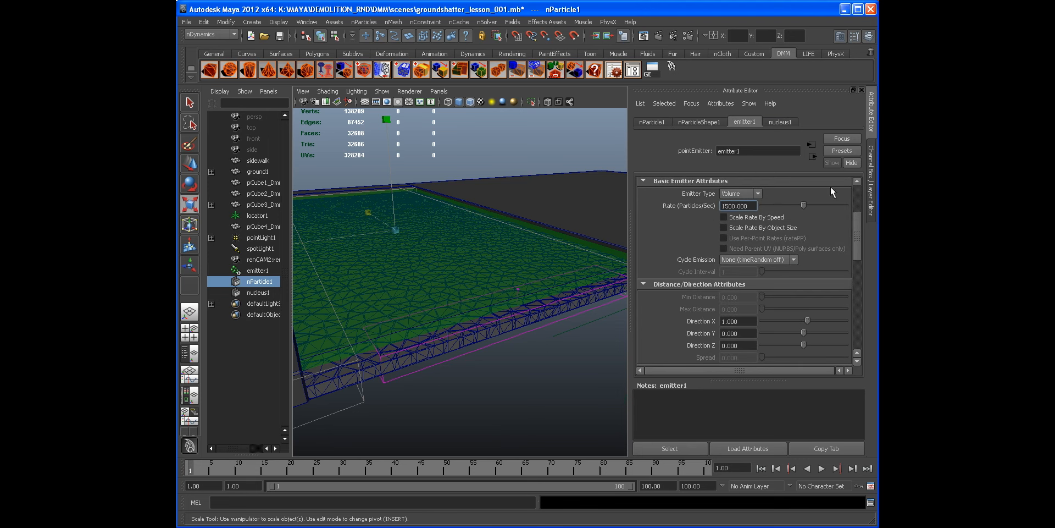
Run the simulation to frame 16 with the slab's breaking edge and the emitted particles in view.
left_click(870, 184)
left_click_drag(605, 247, 781, 449, "alt")
left_click(822, 468)
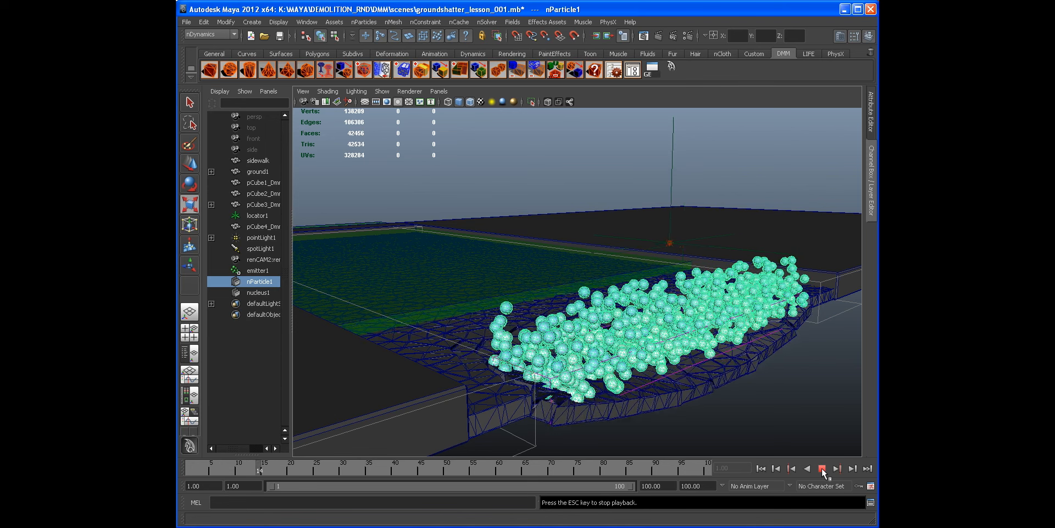
left_click(822, 468)
key("r")
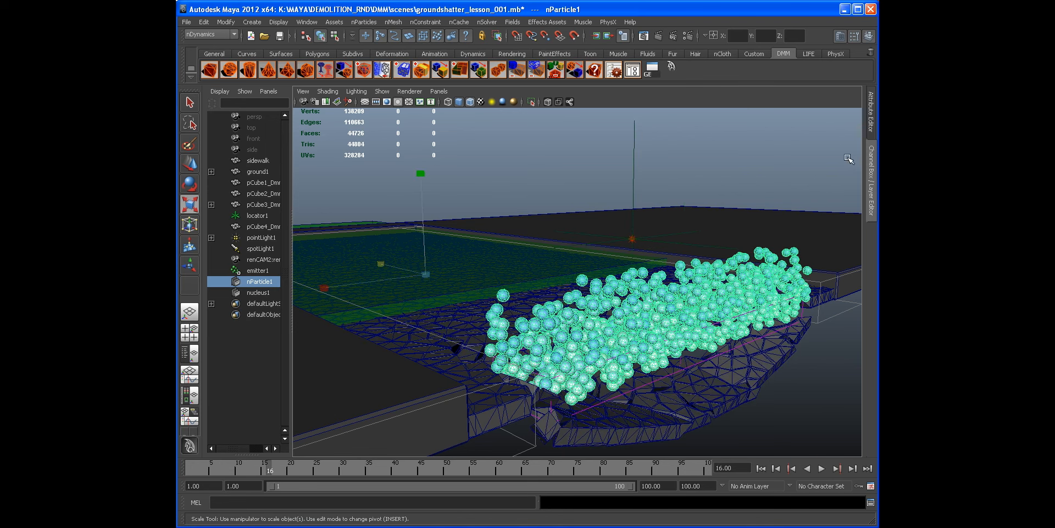
Review the nParticleShape1 attributes and examine the particles above the breaking edge from several angles at frame 16.
left_click(871, 110)
left_click(699, 122)
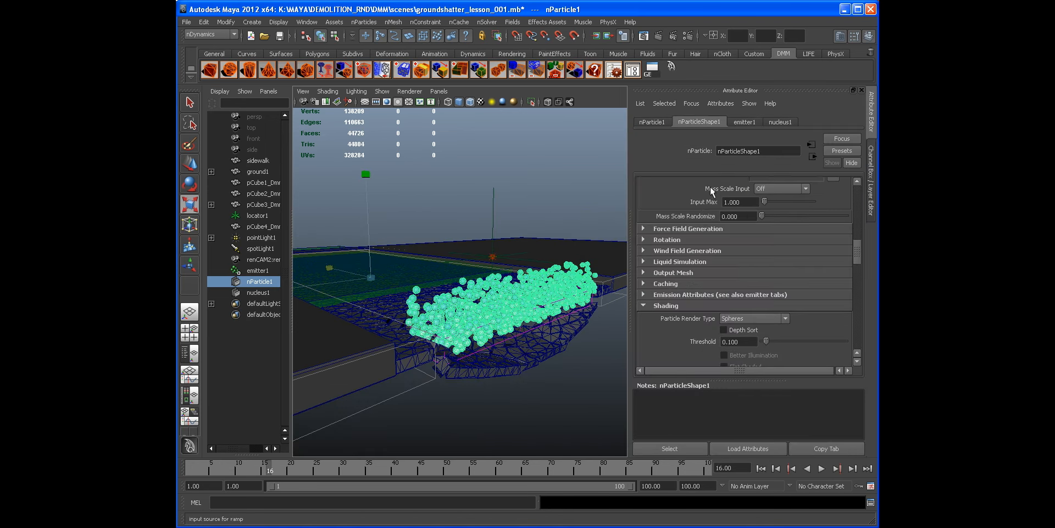
left_click(685, 237)
scroll(687, 241, "up", 2)
scroll(687, 248, "down", 4)
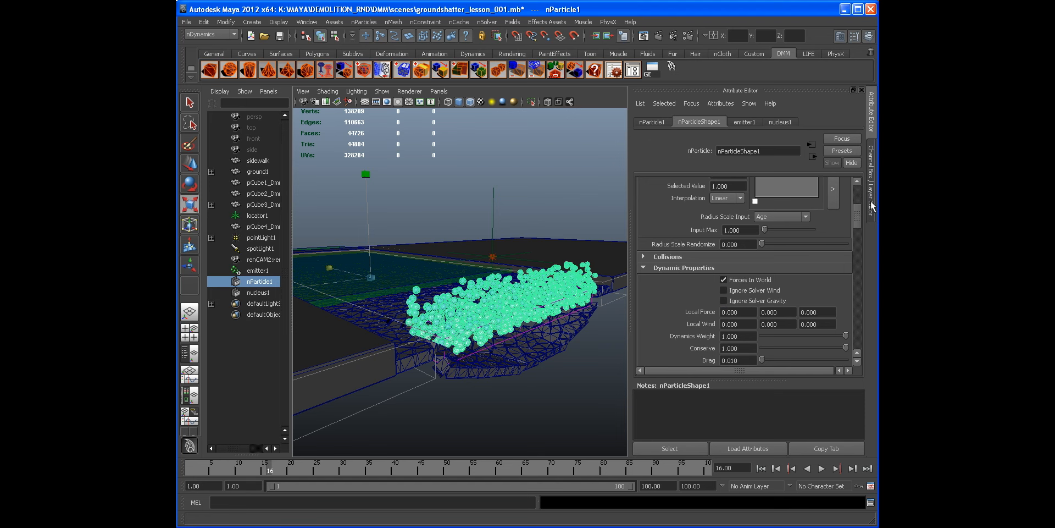
left_click(871, 181)
left_click_drag(658, 374, 690, 331, "alt")
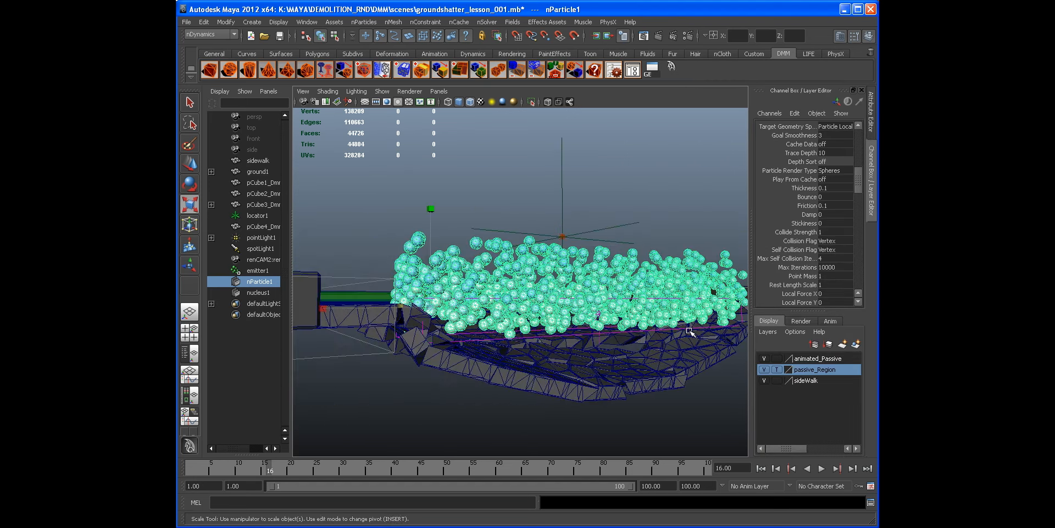
left_click(871, 117)
left_click_drag(575, 231, 489, 236, "alt")
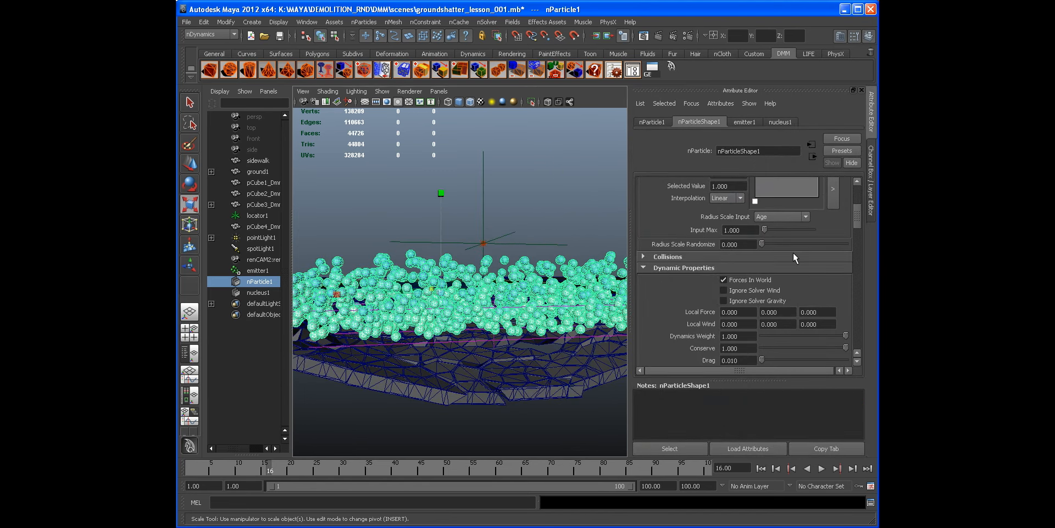
Reduce the particle radius of nParticleShape1 to 0.025.
scroll(746, 248, "up", 4)
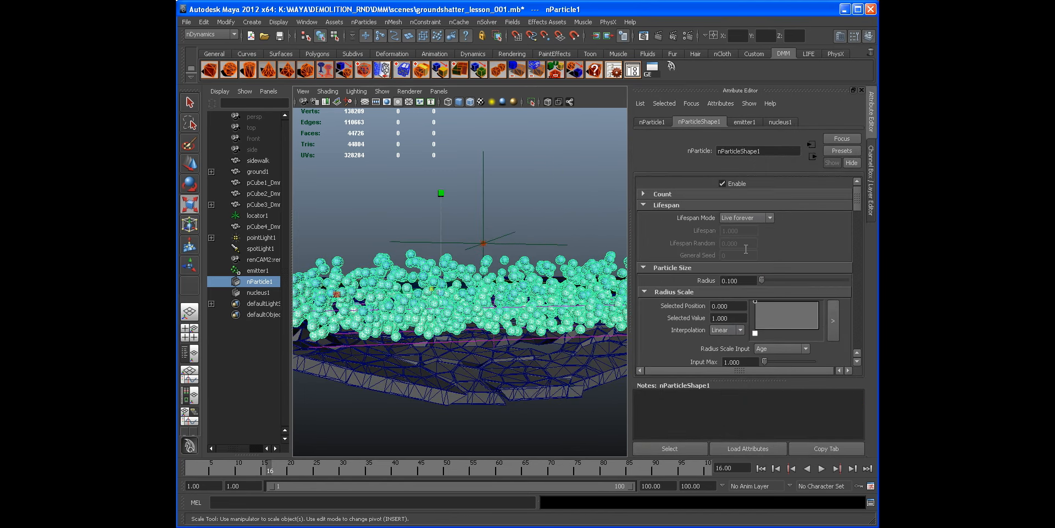
double_click(747, 215)
type("0.05")
key("Return")
double_click(746, 215)
type("0.025")
key("Return")
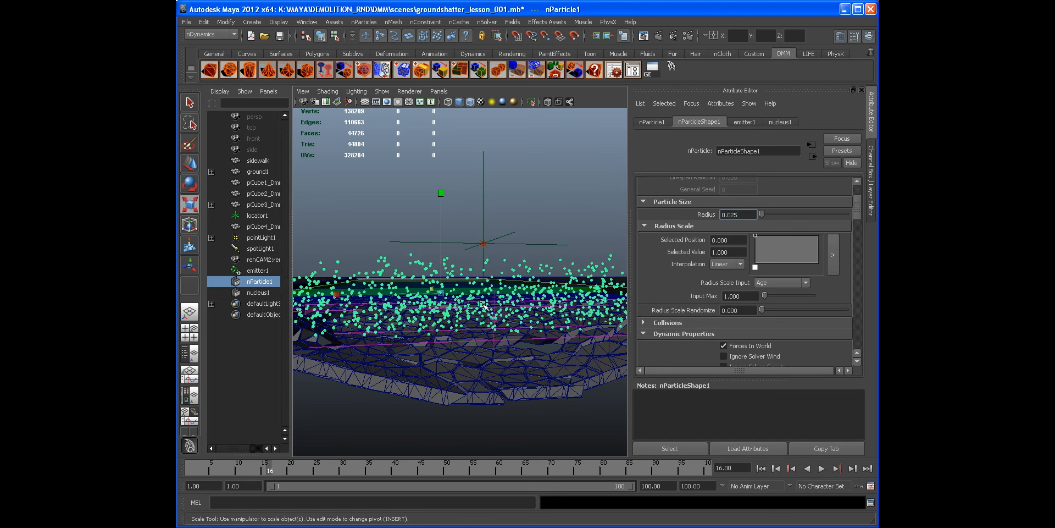
Set the Radius Scale Input to Randomized ID and shape its ramp with lowered points, the last at position 0.652 and value 0.260.
left_click_drag(556, 294, 514, 334, "alt")
right_click_drag(432, 323, 492, 320, "alt")
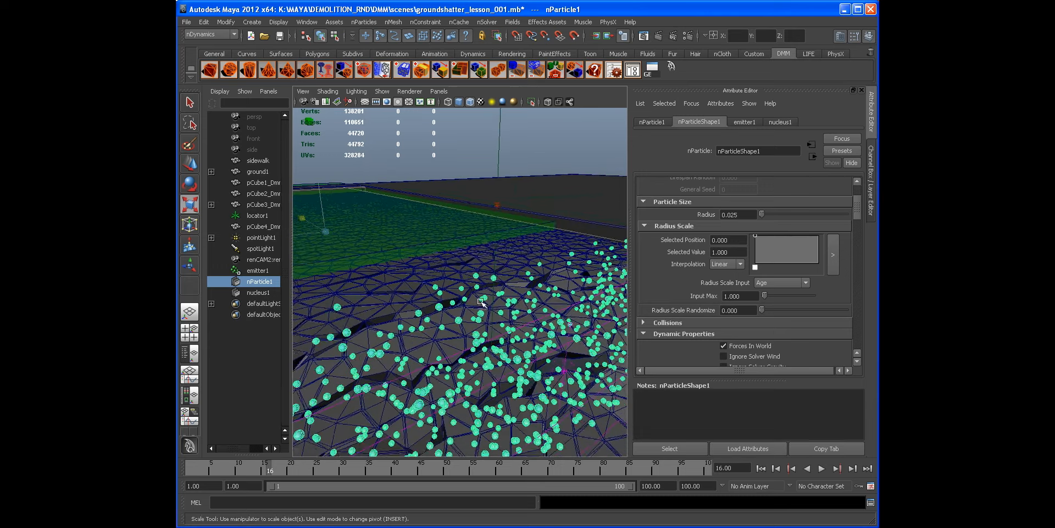
left_click_drag(491, 321, 511, 305, "alt")
left_click(780, 283)
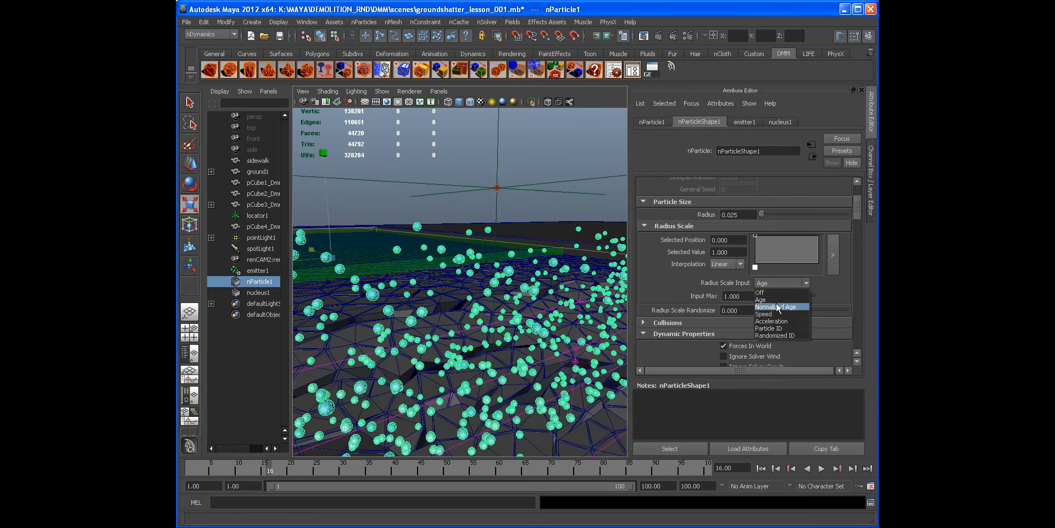
left_click(776, 304)
left_click(774, 282)
left_click(780, 334)
left_click_drag(767, 239, 765, 263)
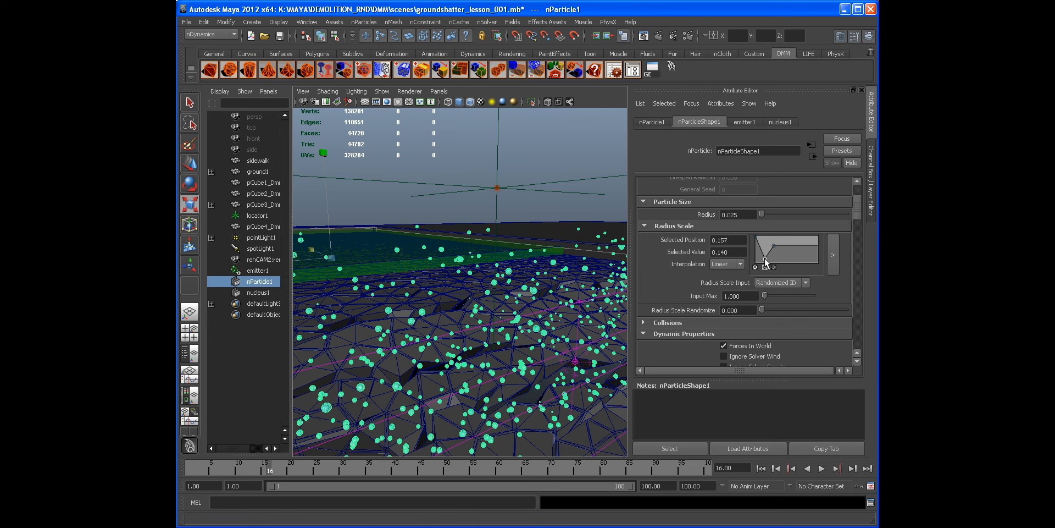
left_click_drag(799, 243, 798, 258)
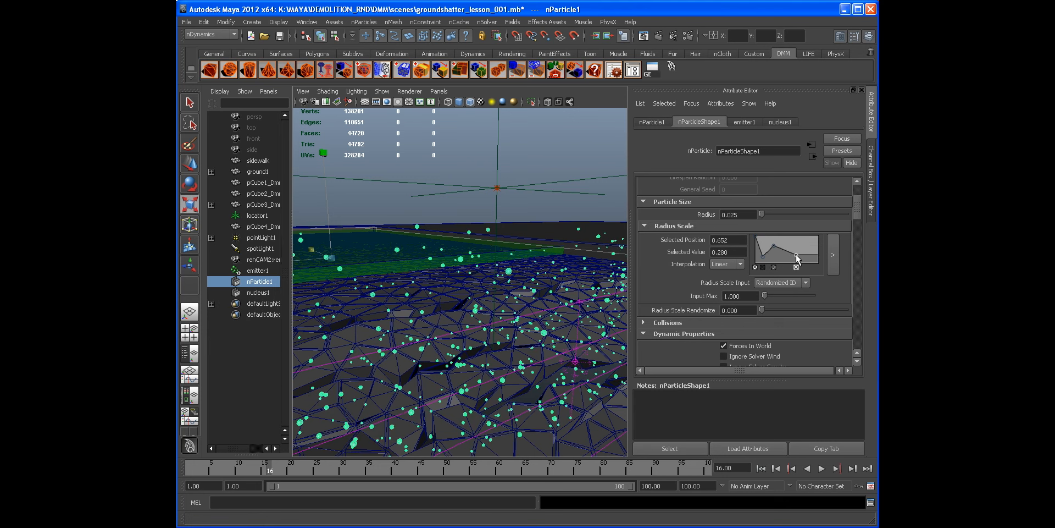
Look through the renCAM2:renCAM camera, show the Channel Box and clear the selection.
left_click(438, 92)
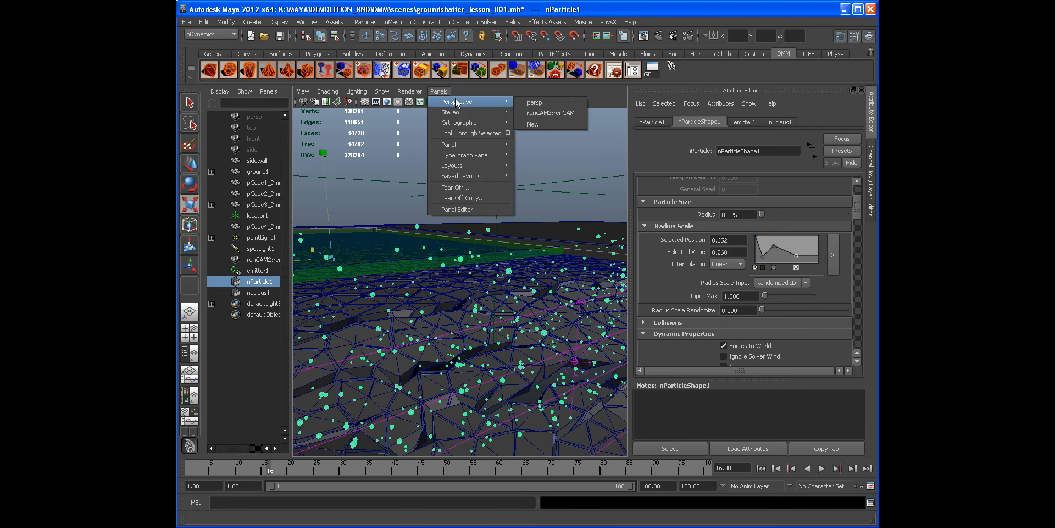
left_click(533, 113)
left_click(873, 172)
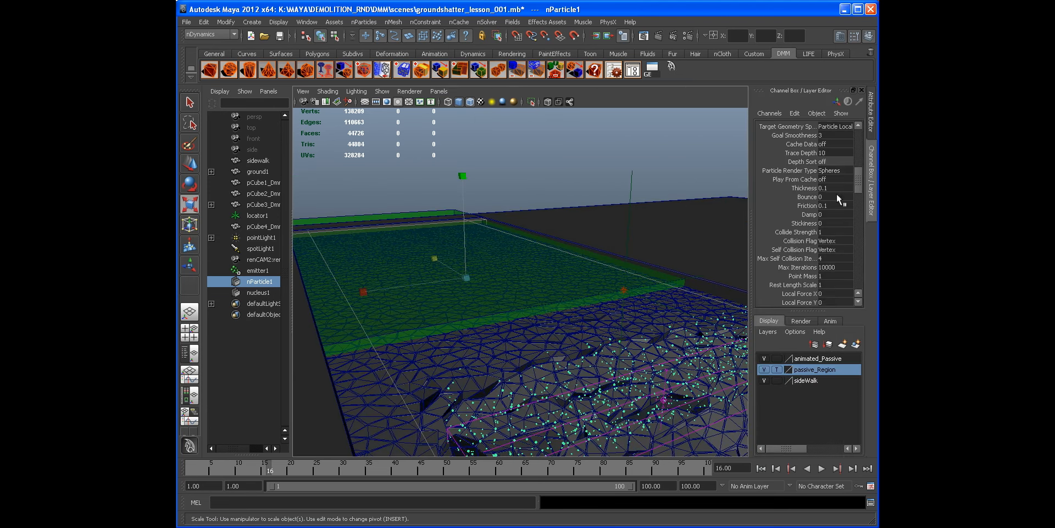
left_click(655, 195)
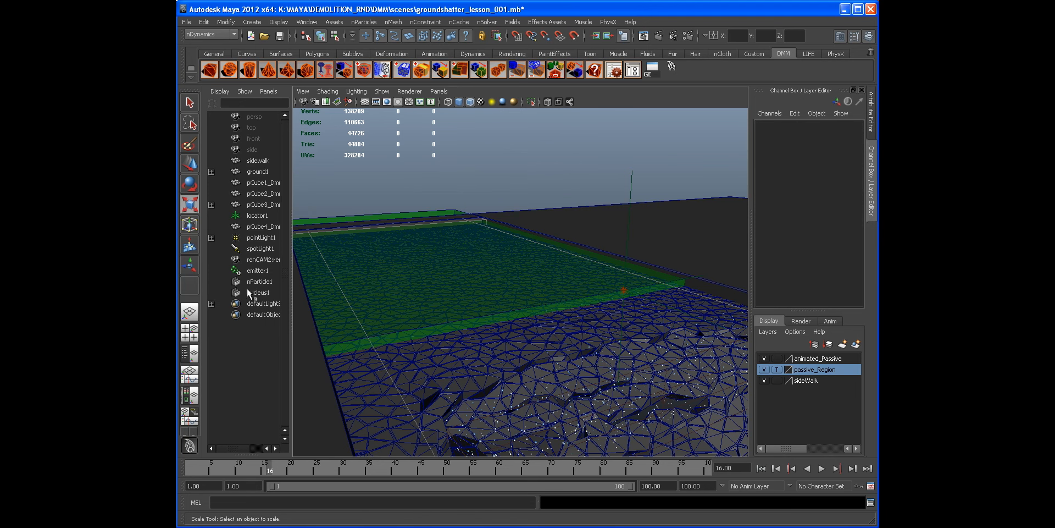
Make the Color ramp of nParticleShape1 solid white by removing its blue point.
left_click(263, 282)
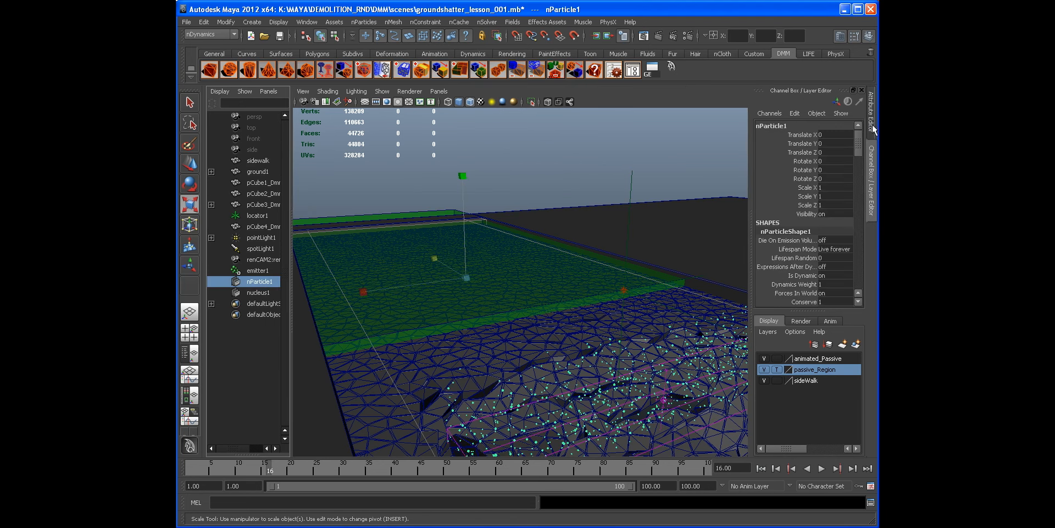
left_click(872, 124)
scroll(753, 223, "down", 10)
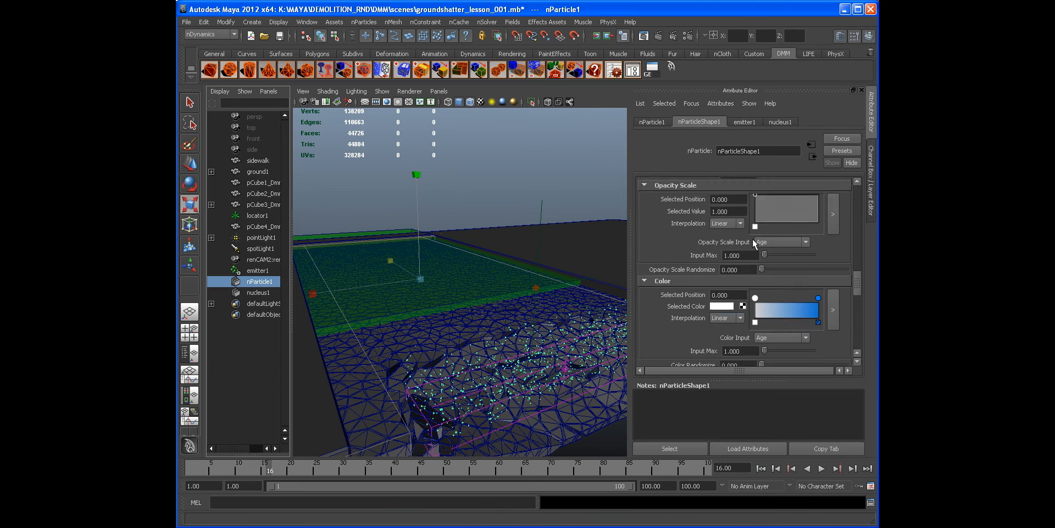
scroll(753, 239, "down", 3)
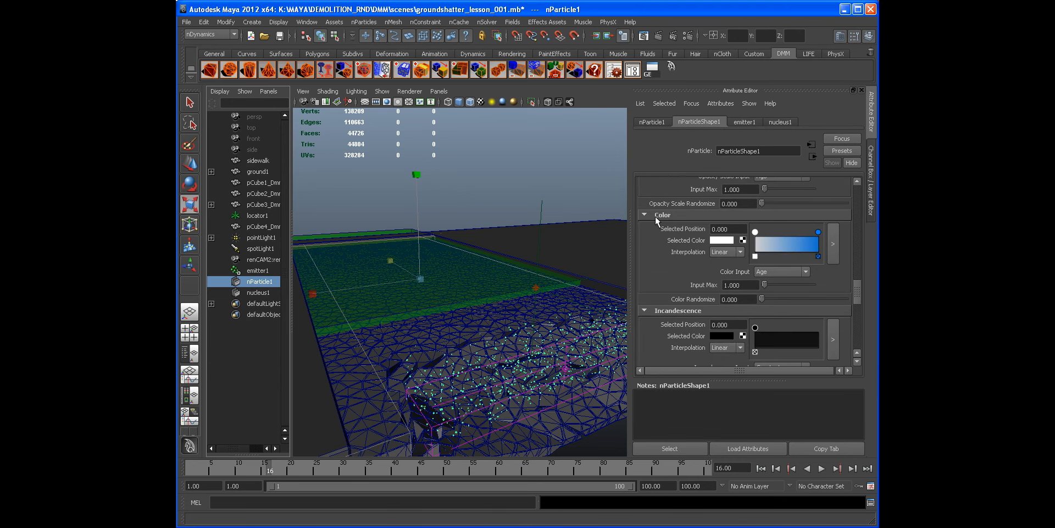
left_click(818, 257)
left_click(756, 232)
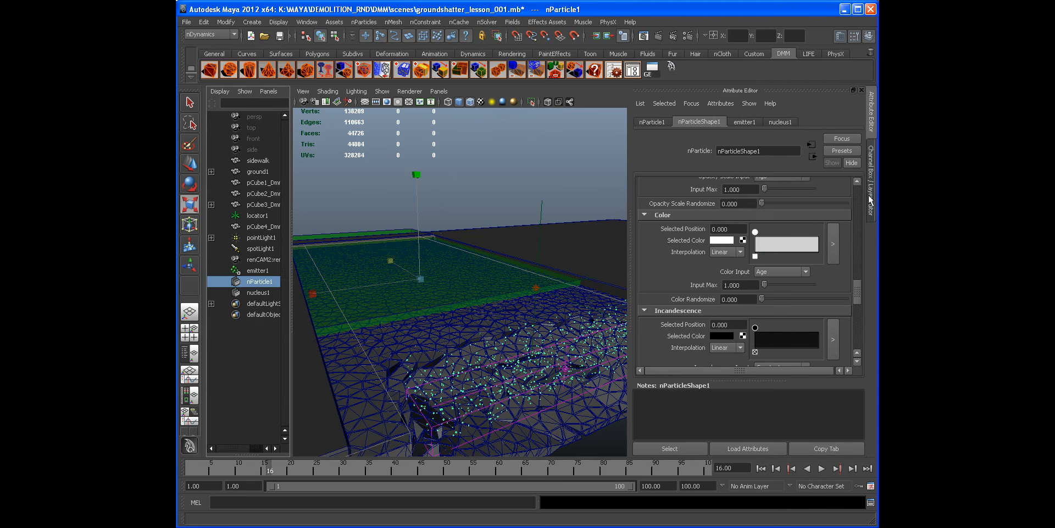
Turn off wireframe on shaded for the camera view and display it with the scene lights.
left_click(873, 200)
left_click(620, 160)
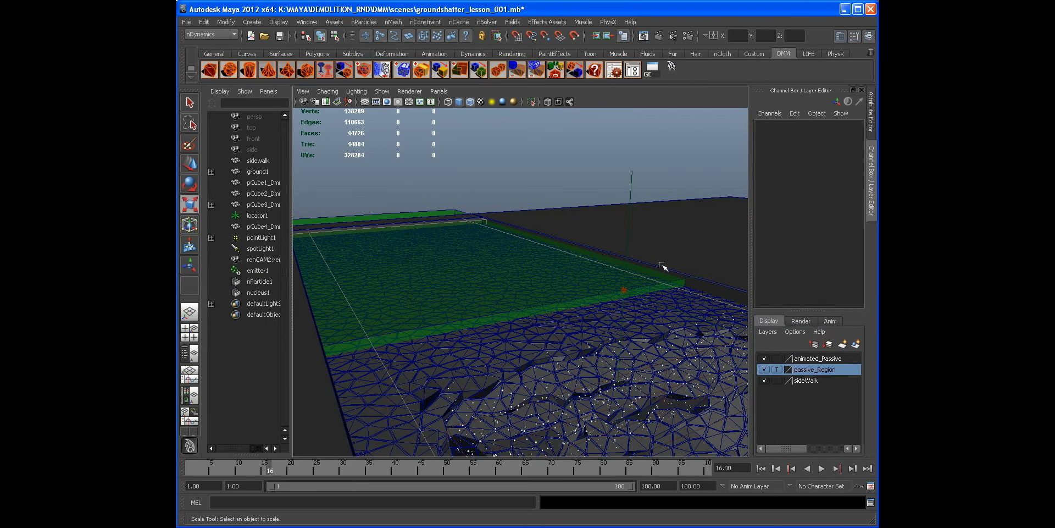
left_click(470, 102)
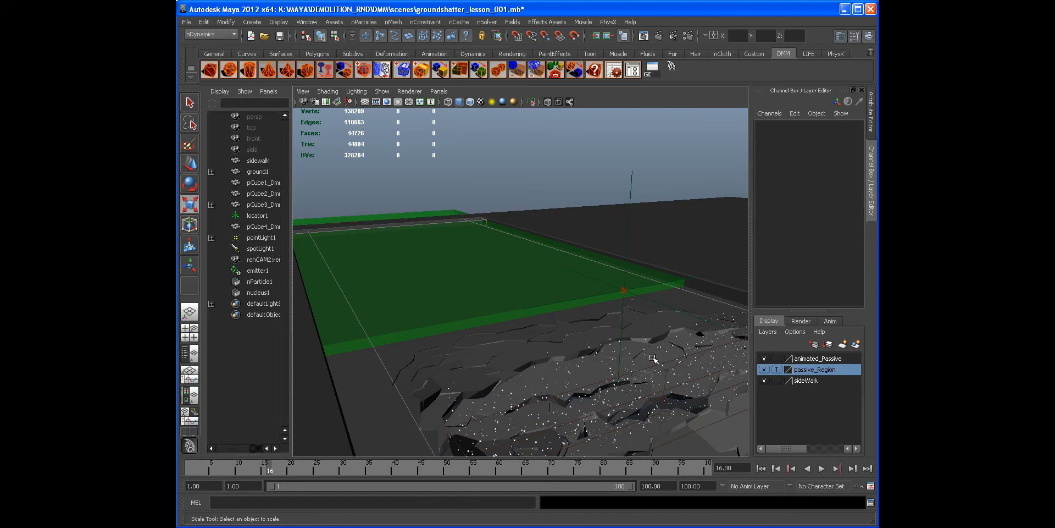
key("7")
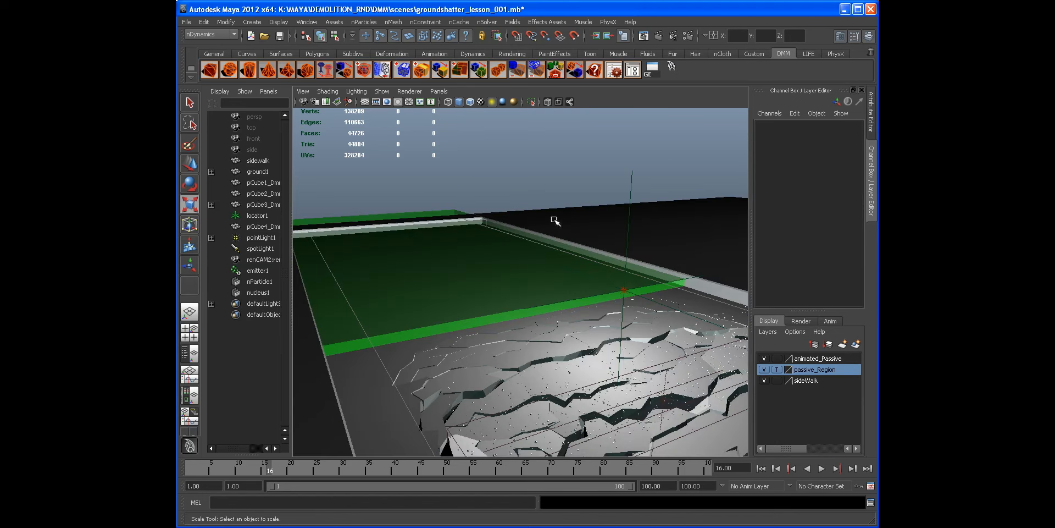
Set the animated_Passive layer to template display with passive_Region also templated, and hide lights in the viewport.
left_click(764, 359)
left_click(775, 357)
left_click(776, 369)
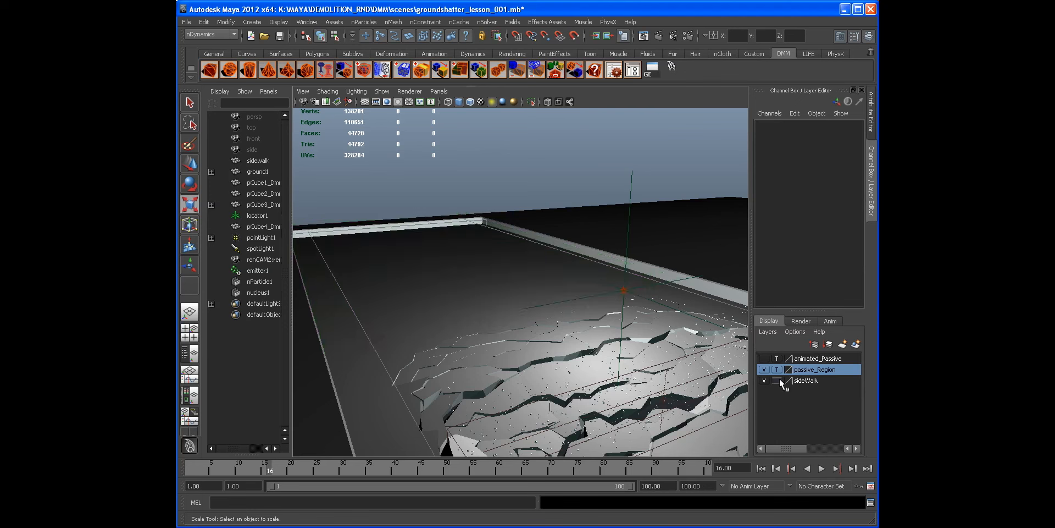
left_click(764, 359)
left_click(376, 92)
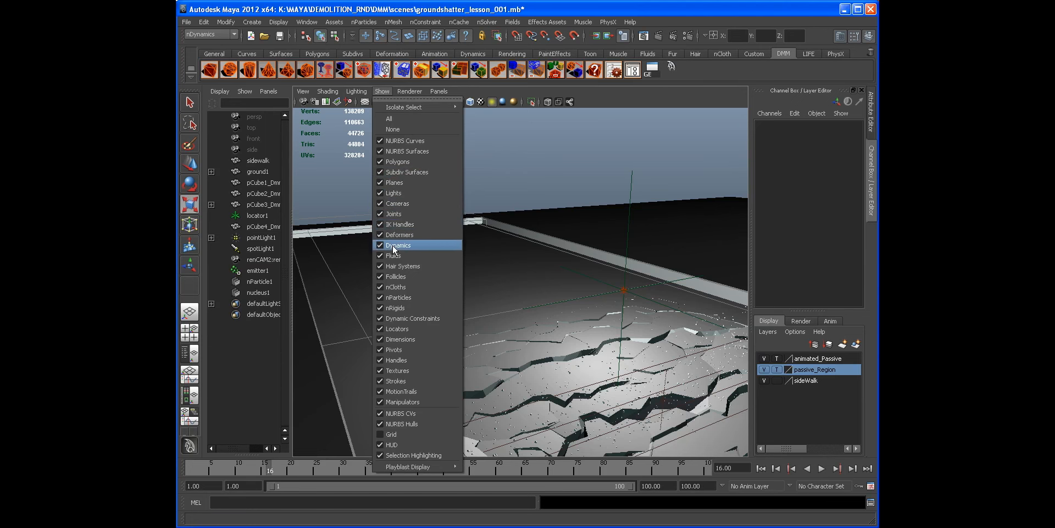
left_click(396, 194)
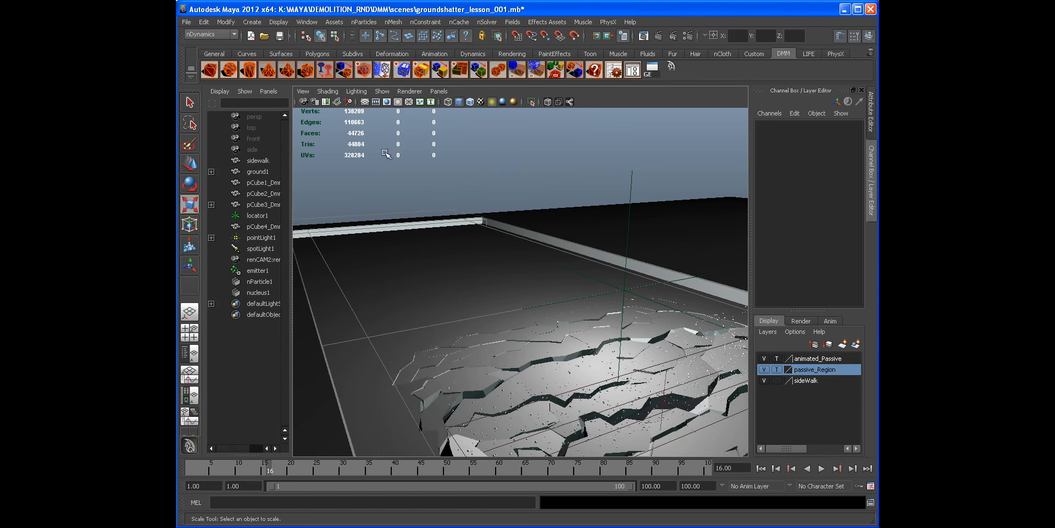
Switch to the perspective view and examine the shattered slab from several angles at frame 16.
key("space")
mouse_move(551, 221)
left_mouse_down()
mouse_move(550, 179)
mouse_move(489, 226)
mouse_move(533, 219)
left_mouse_up()
scroll(466, 191, "down", 5)
middle_click_drag(533, 218, 460, 221, "alt")
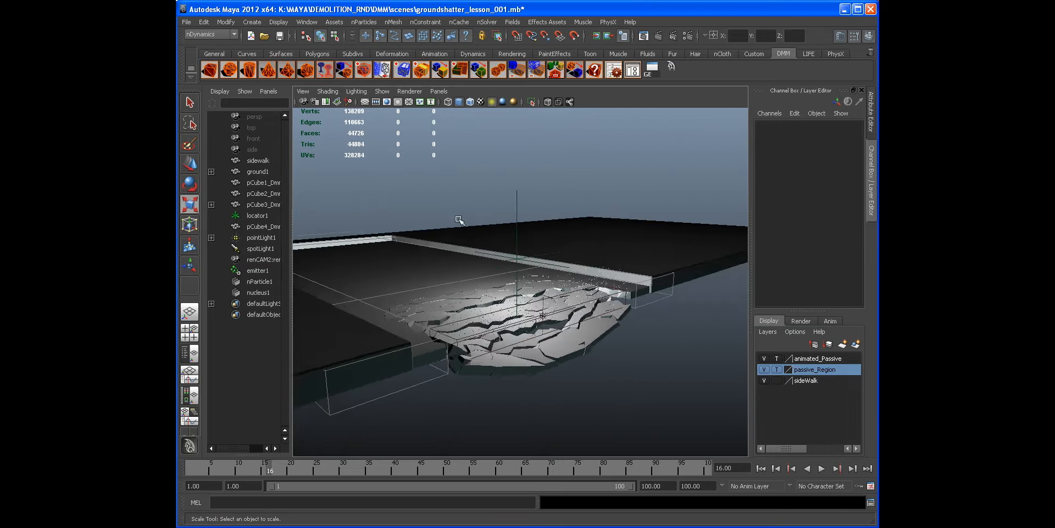
left_click_drag(459, 220, 516, 216, "alt")
right_click_drag(517, 216, 575, 242, "alt")
middle_click_drag(575, 242, 545, 253, "alt")
left_click_drag(658, 348, 671, 356, "alt")
Return to frame 1, select emitter1 and display the viewport without scene lighting.
left_click(761, 468)
right_click_drag(506, 249, 601, 305, "alt")
left_click_drag(601, 305, 579, 316, "alt")
left_click(257, 271)
left_click_drag(435, 274, 307, 274, "alt")
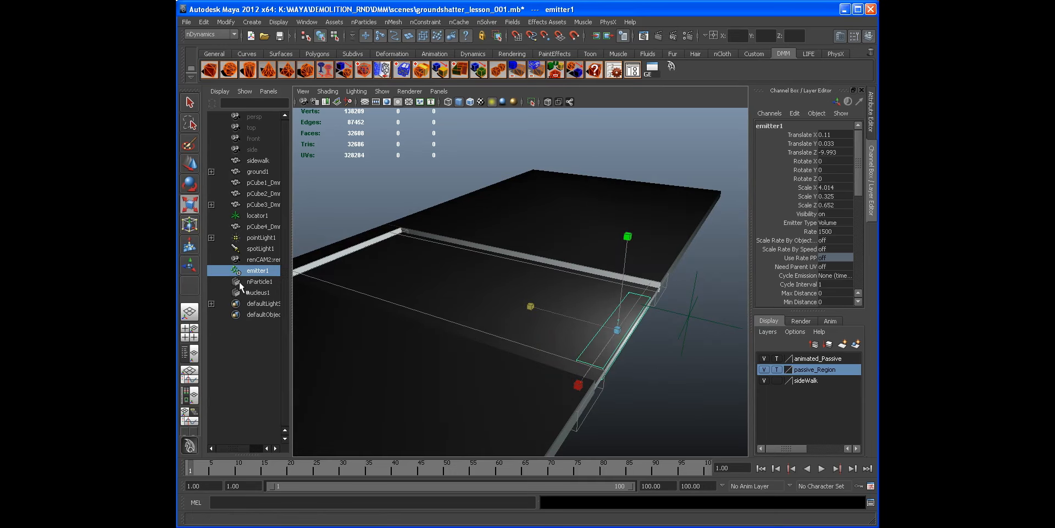
middle_click_drag(481, 282, 497, 288, "alt")
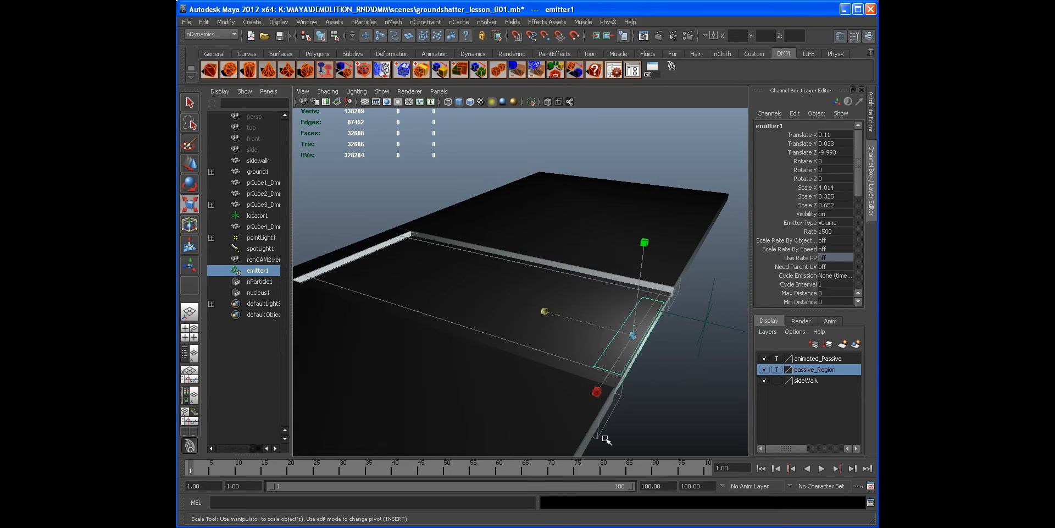
mouse_move(485, 323)
left_mouse_down("alt")
mouse_move(485, 332)
mouse_move(454, 315)
mouse_move(474, 308)
left_mouse_up("alt")
key("6")
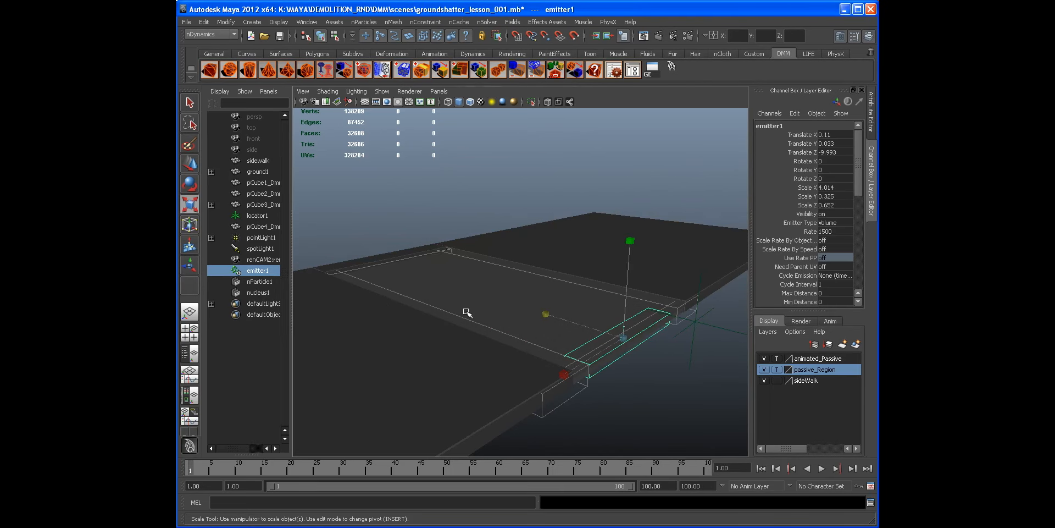
left_click_drag(369, 297, 449, 312, "alt")
Turn off Is Dynamic for nParticleShape1.
left_click(258, 282)
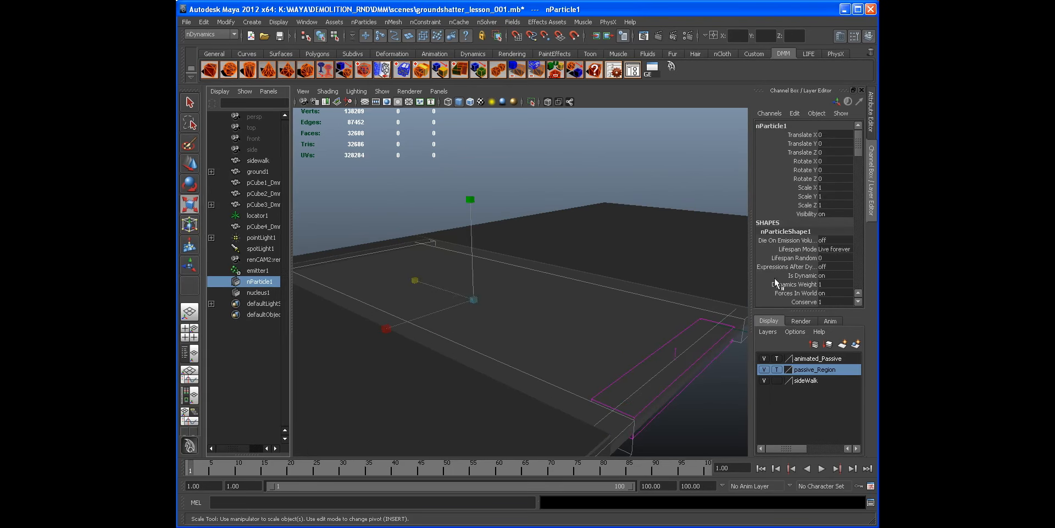
left_click_drag(559, 311, 552, 285, "alt")
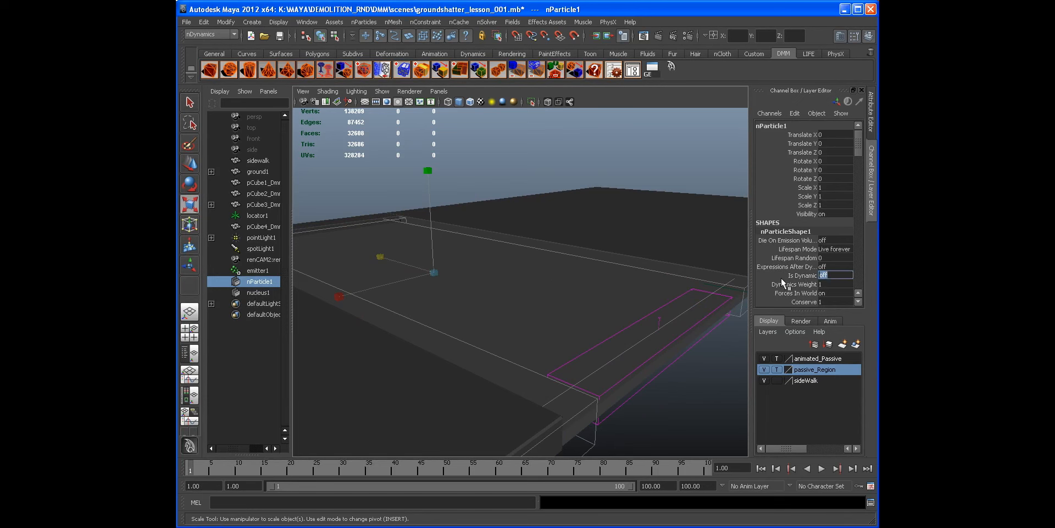
left_click(810, 275)
left_click_drag(487, 315, 539, 317, "alt")
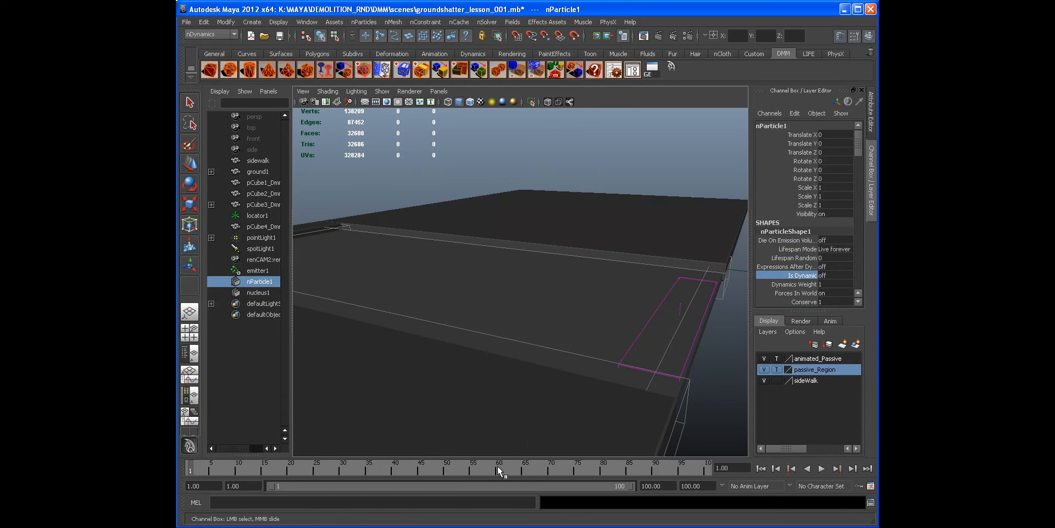
Advance the simulation to frame 60 and on to frame 65, with the whole broken slab in view.
key("alt+v")
left_click_drag(446, 325, 511, 274, "alt")
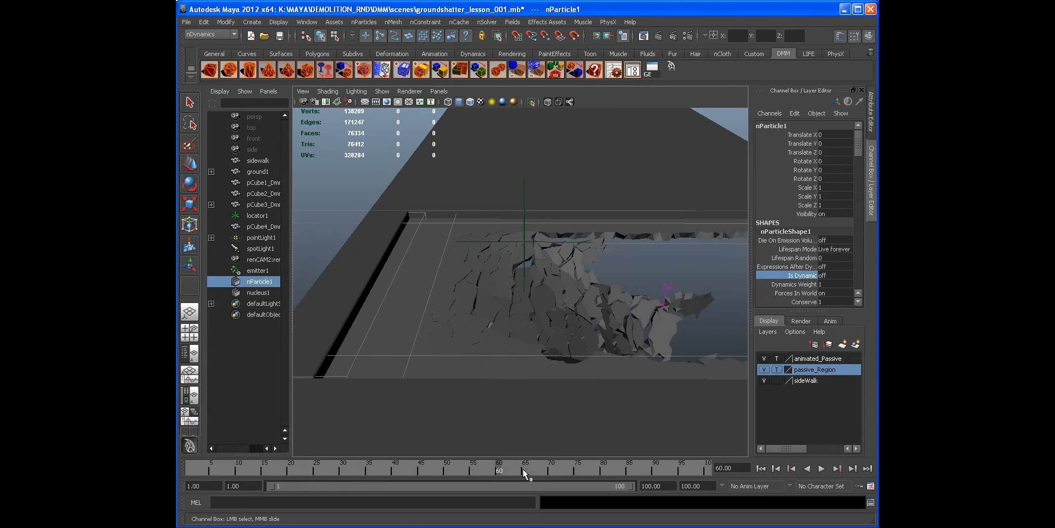
left_click(522, 468)
right_click_drag(434, 278, 539, 283, "alt")
left_click_drag(539, 284, 497, 276, "alt")
right_click_drag(497, 276, 467, 264, "alt")
middle_click_drag(522, 280, 509, 286, "alt")
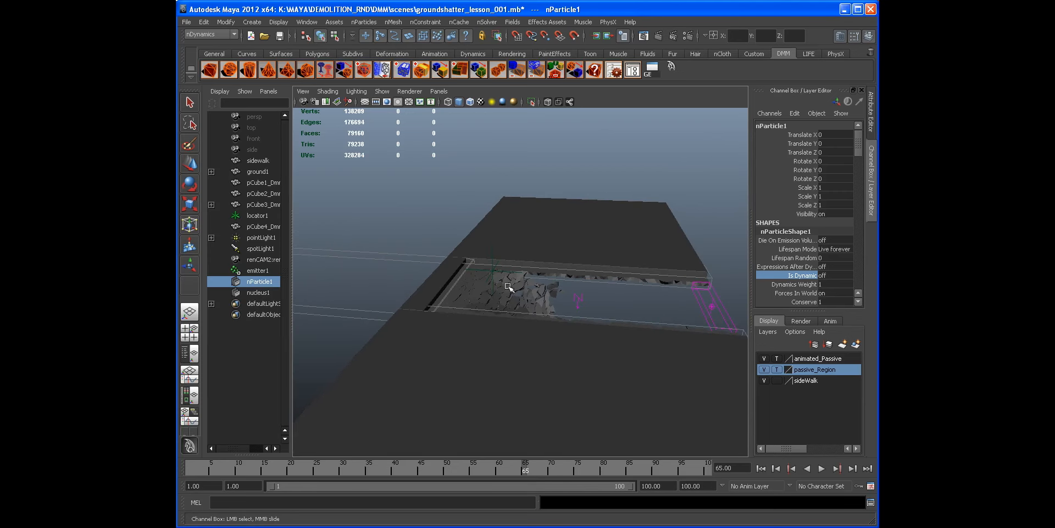
left_click_drag(509, 286, 512, 291, "alt")
right_click_drag(513, 291, 531, 294, "alt")
left_click_drag(531, 295, 555, 308, "alt")
Select emitter1 and key its Rate at 0 on frame 65.
key("r")
left_click(693, 317)
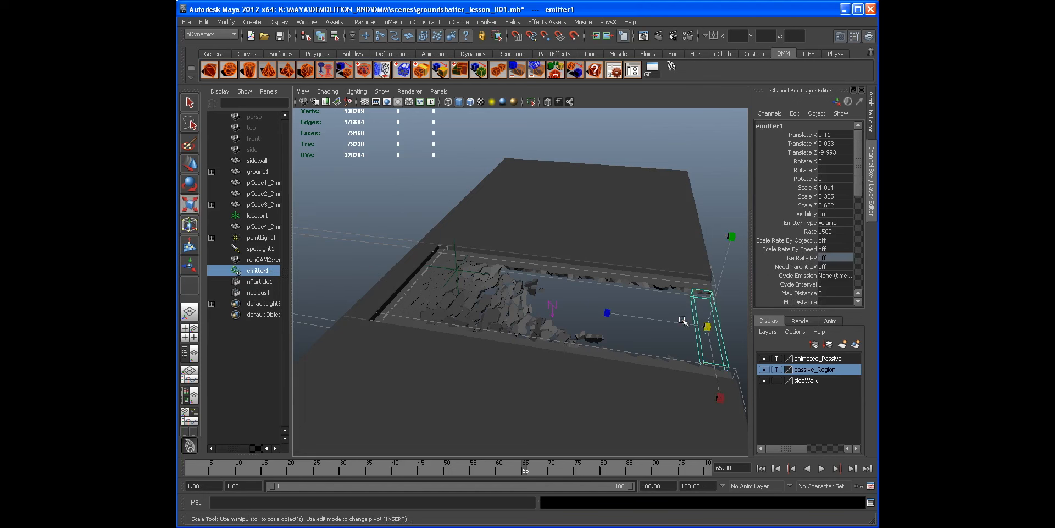
middle_click_drag(675, 315, 570, 309, "alt")
right_click_drag(570, 308, 627, 328, "alt")
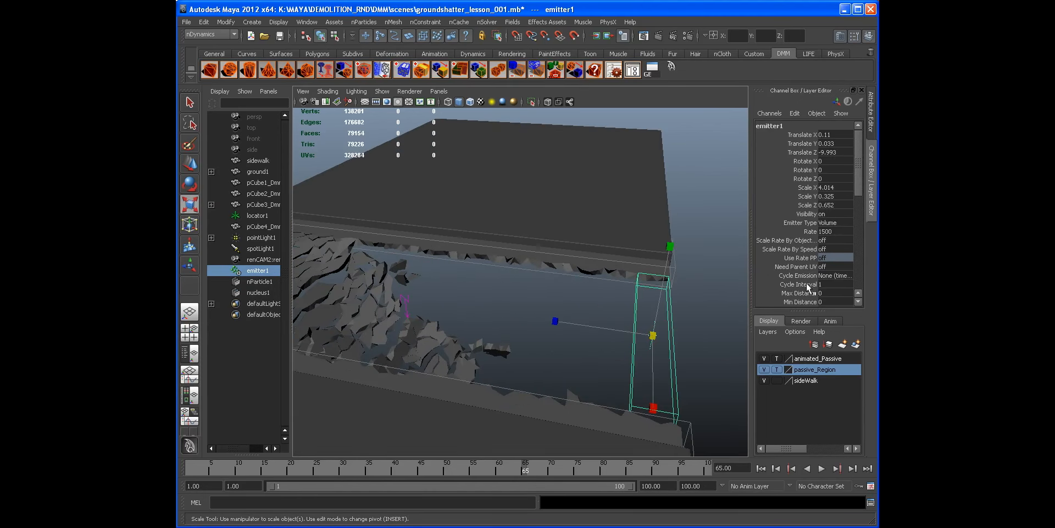
left_click(829, 232)
right_click(812, 234)
left_click(828, 252)
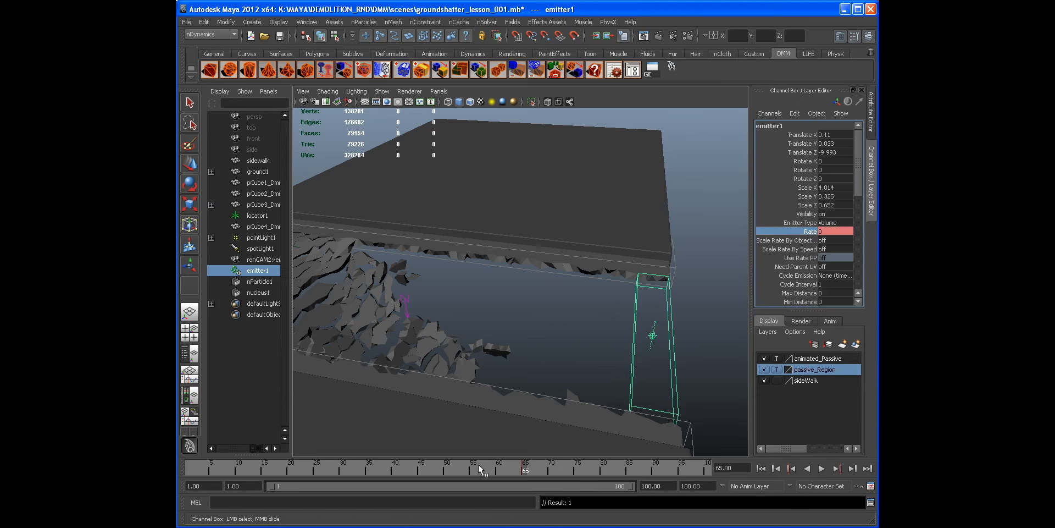
Set the Rate of emitter1 at frame 60 and key it there.
left_click(499, 467)
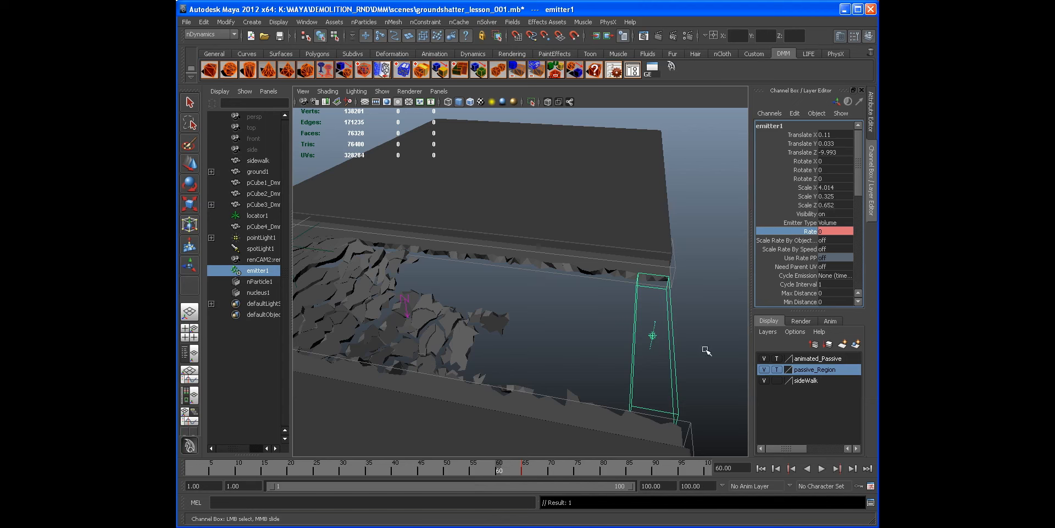
left_click(845, 230)
key("Return")
left_click(811, 232)
right_click(811, 233)
left_click(825, 251)
Return to frame 1 and constrain emitter1 to locator1.
right_click_drag(644, 258, 645, 258, "alt")
left_click_drag(645, 257, 746, 418, "alt")
left_click(761, 468)
left_click_drag(684, 349, 627, 289, "alt")
left_click(632, 297)
left_click_drag(635, 354, 623, 307, "alt")
left_click(617, 315, "shift")
key("space")
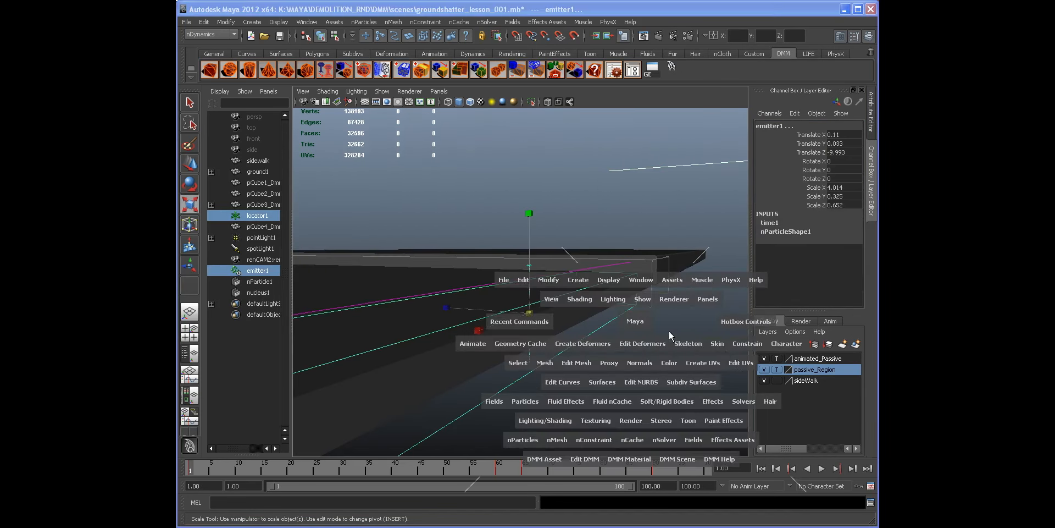
left_click_drag(749, 352, 765, 409)
Clear the selection and hide Dynamics objects in the viewport.
left_click_drag(654, 316, 572, 361, "alt")
left_click(617, 354)
left_click_drag(643, 364, 589, 355, "alt")
middle_click_drag(589, 355, 619, 353, "alt")
mouse_move(620, 353)
left_mouse_down("alt")
mouse_move(589, 348)
mouse_move(608, 328)
mouse_move(591, 351)
mouse_move(622, 344)
mouse_move(613, 338)
left_mouse_up("alt")
left_click(383, 93)
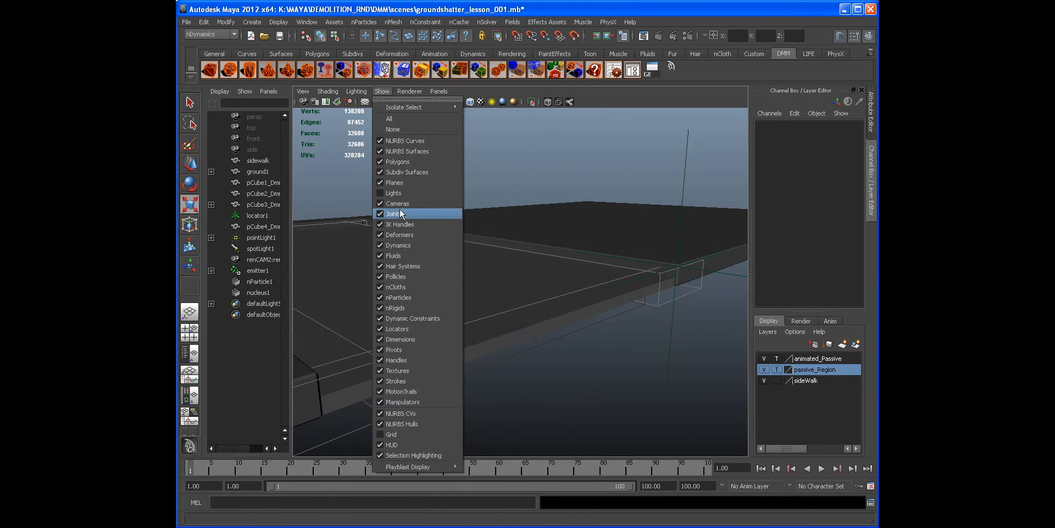
left_click(400, 246)
Display the scene lighting and look through renCAM2:renCAM in an enlarged view without the Outliner and Channel Box.
left_click_drag(464, 289, 442, 288, "alt")
left_click_drag(504, 358, 434, 349, "alt")
key("r")
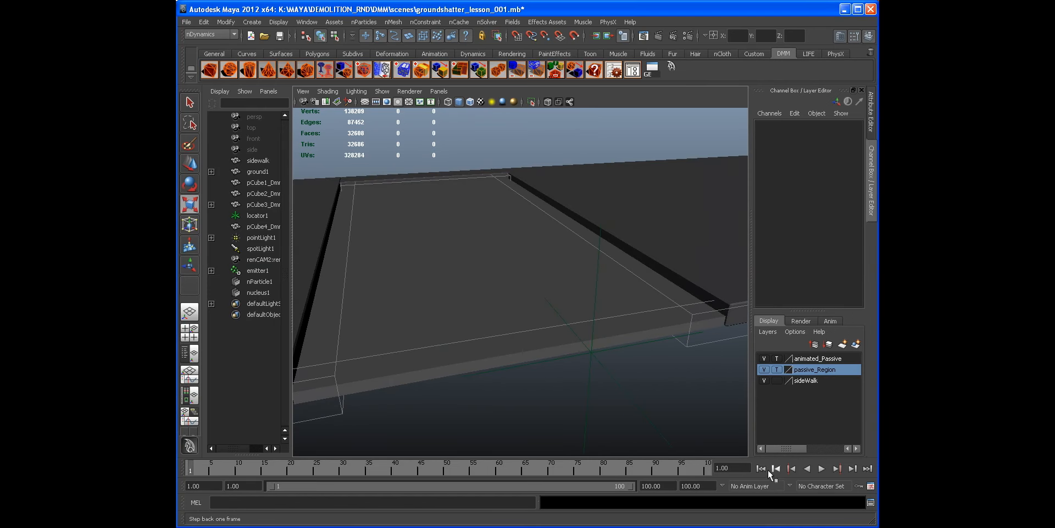
key("7")
mouse_move(486, 247)
left_mouse_down("alt")
mouse_move(468, 256)
mouse_move(486, 248)
left_mouse_up("alt")
left_click(439, 91)
mouse_move(500, 101)
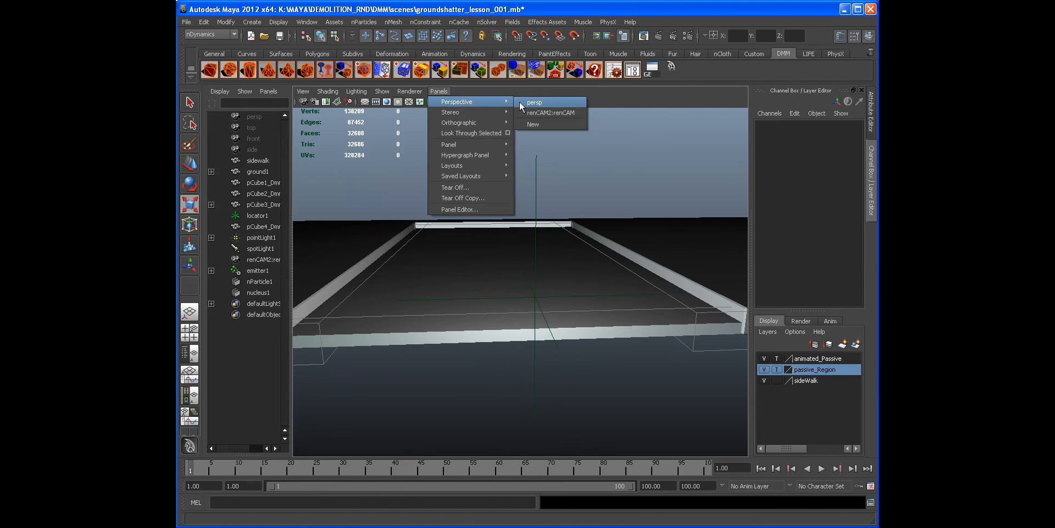
left_click(548, 111)
left_click(870, 177)
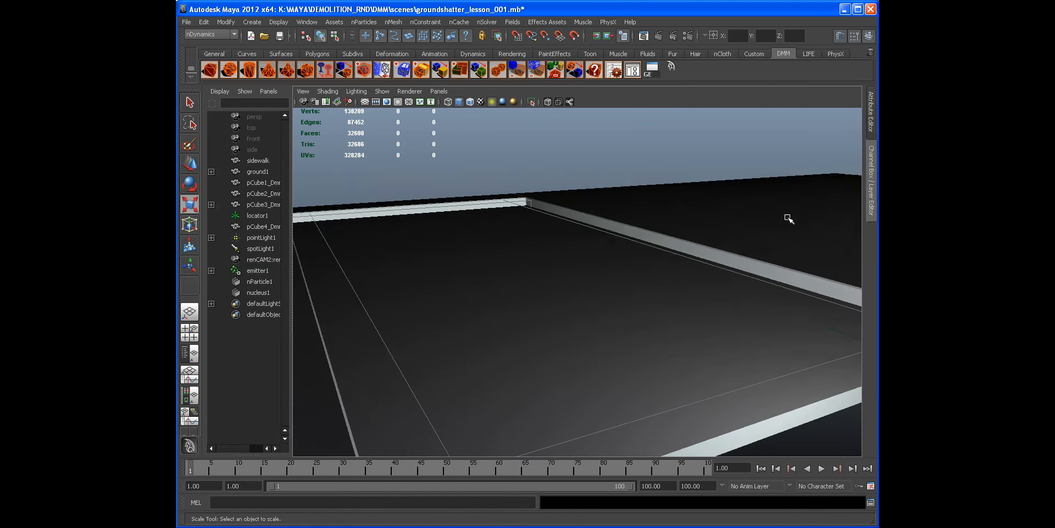
key("space")
right_click(665, 467)
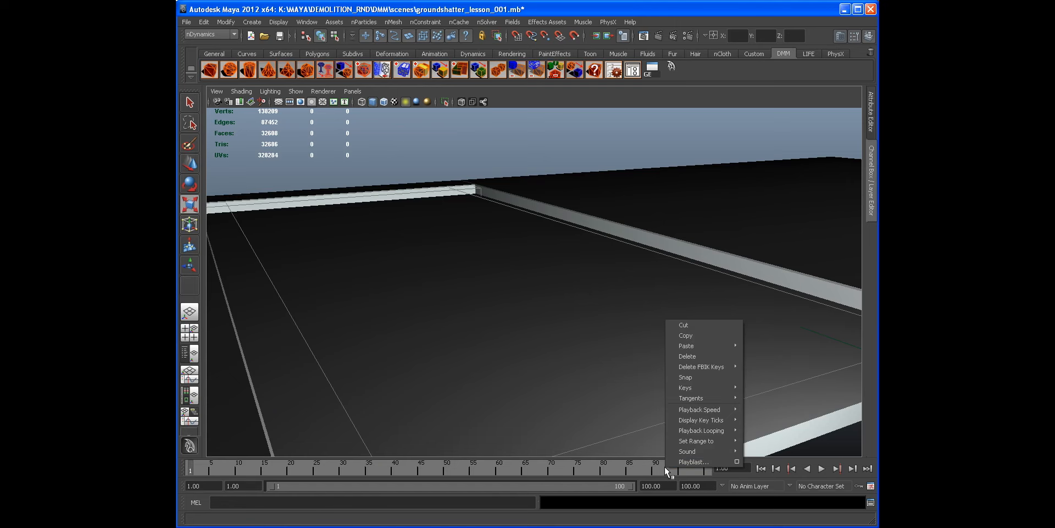
left_click(707, 465)
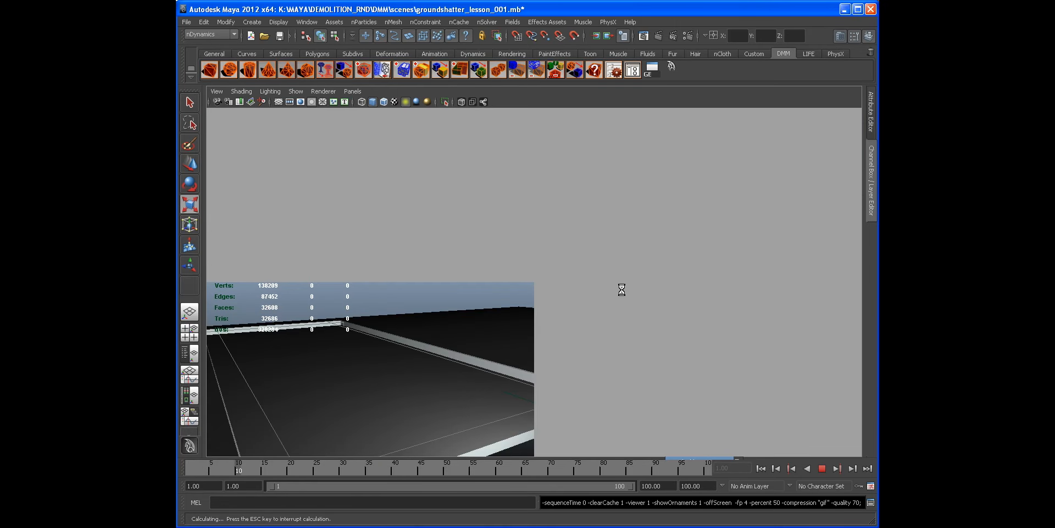
key("Escape")
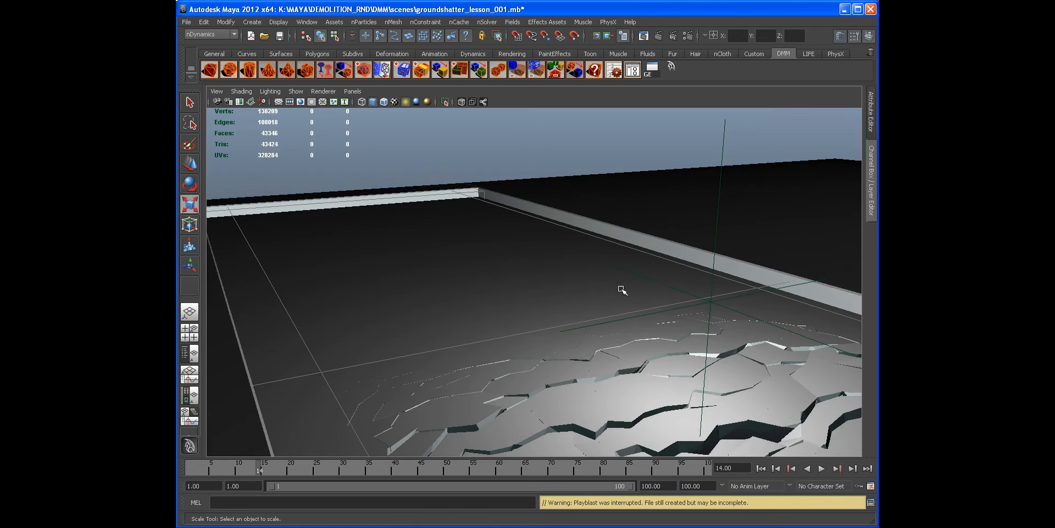
left_click(761, 468)
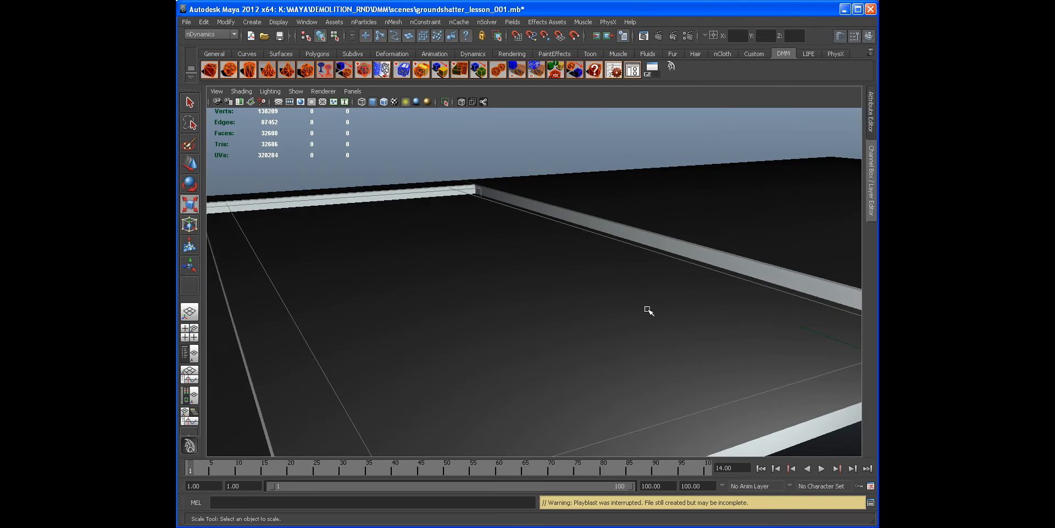
Bring back the Outliner, select nParticle1 and check its Is Dynamic attribute in the Channel Box.
key("space")
scroll(631, 309, "down", 3)
left_click_drag(632, 308, 615, 322, "alt")
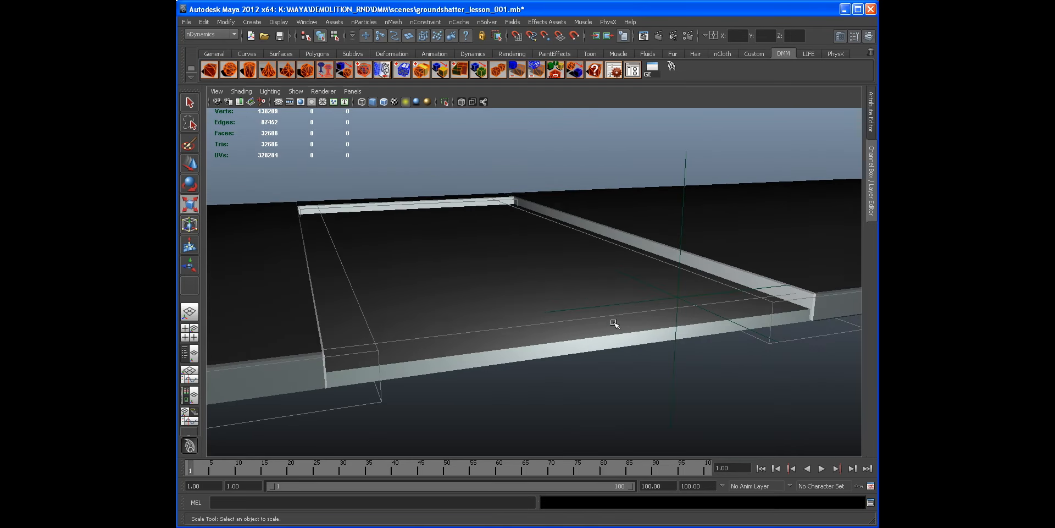
key("space")
left_click_drag(415, 286, 323, 286)
left_click(261, 281)
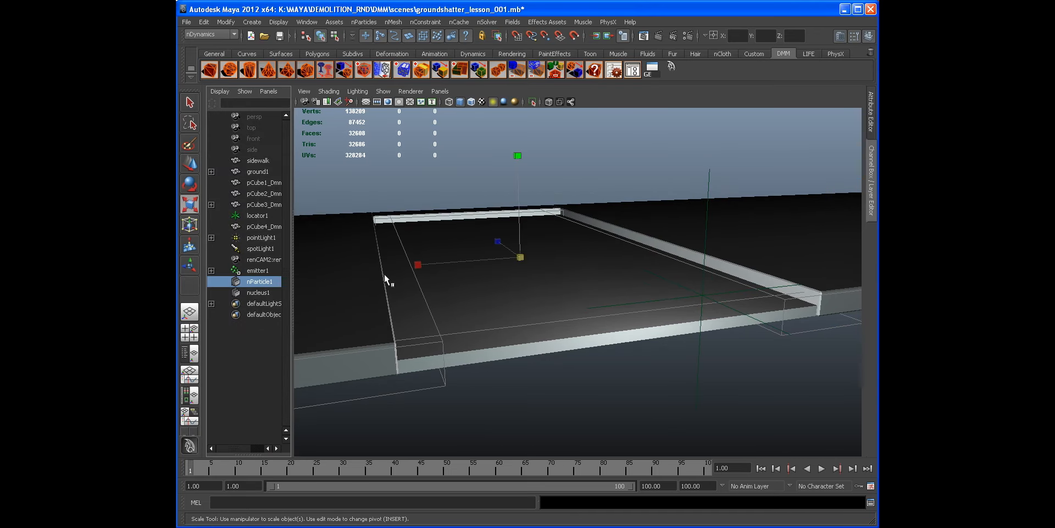
left_click(869, 132)
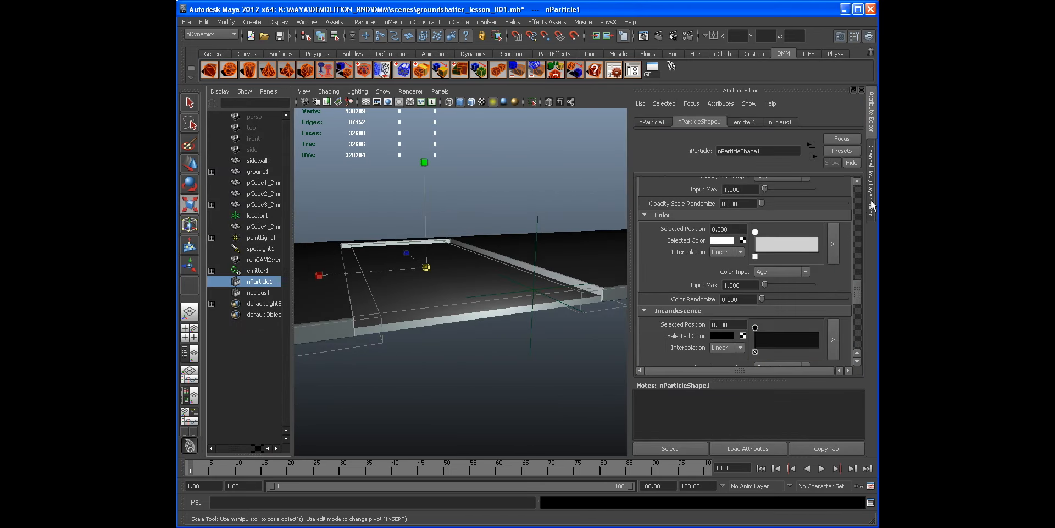
left_click(872, 204)
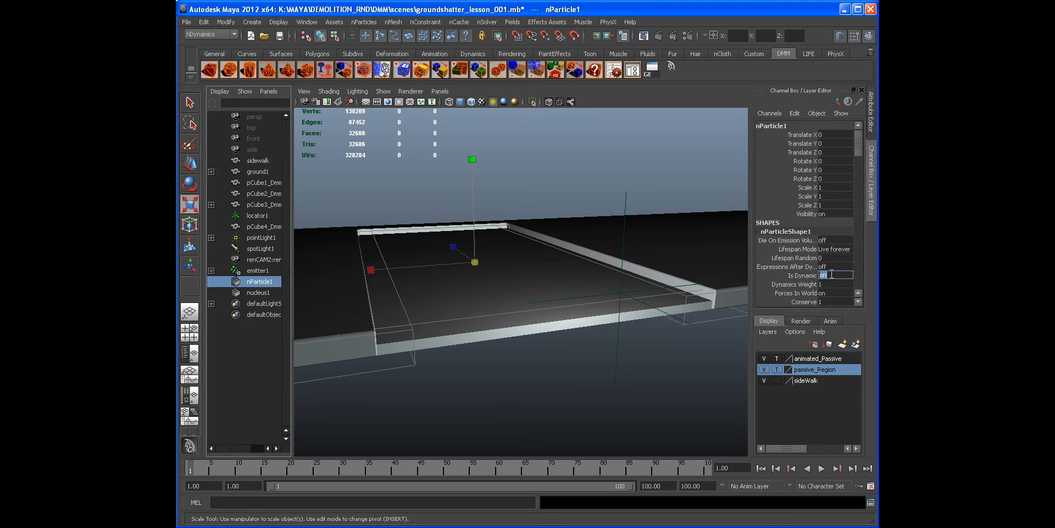
left_click(813, 276)
Play the simulation up to frame 14 and examine the particles along the breaking edge from a low angle.
right_click_drag(483, 254, 537, 259, "alt")
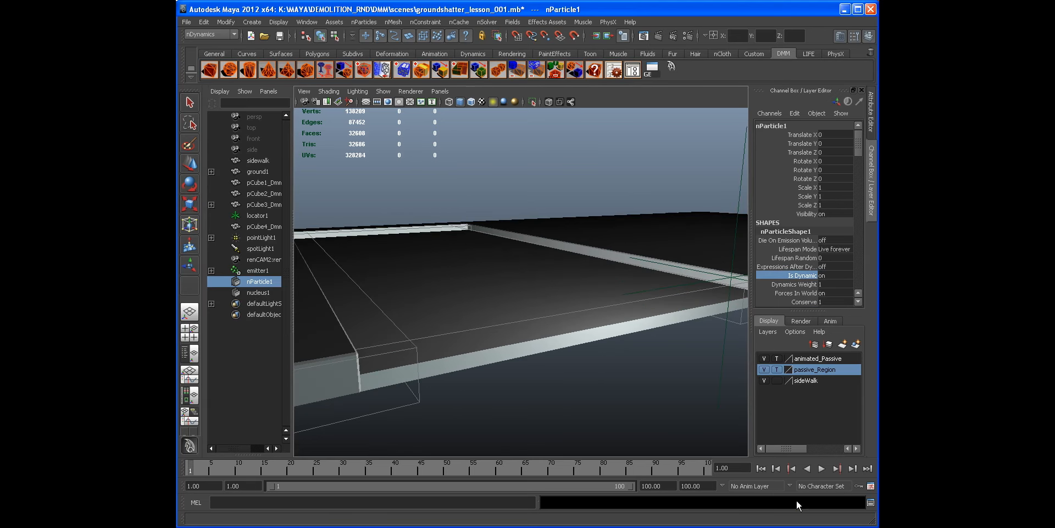
left_click(821, 468)
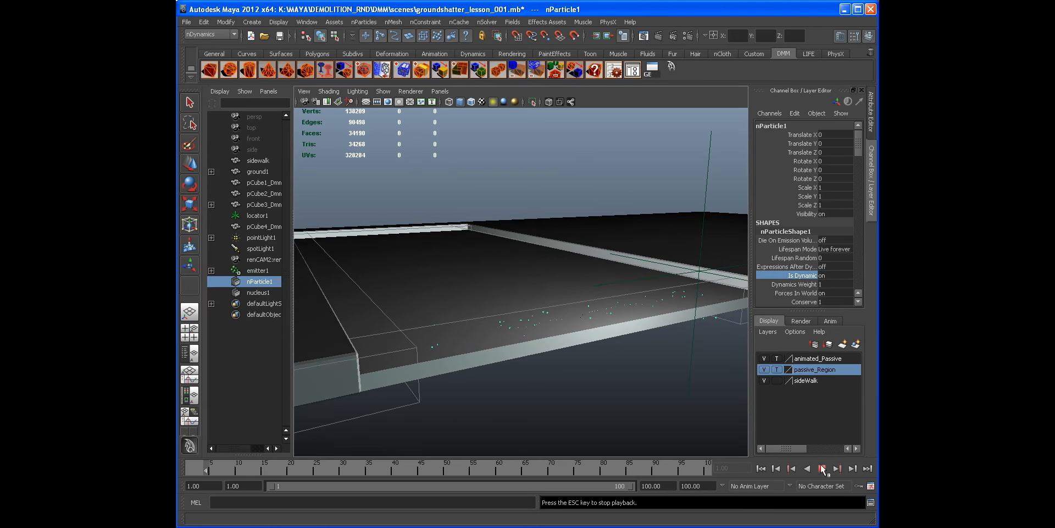
left_click(821, 468)
left_click_drag(544, 272, 525, 252, "alt")
left_click(822, 469)
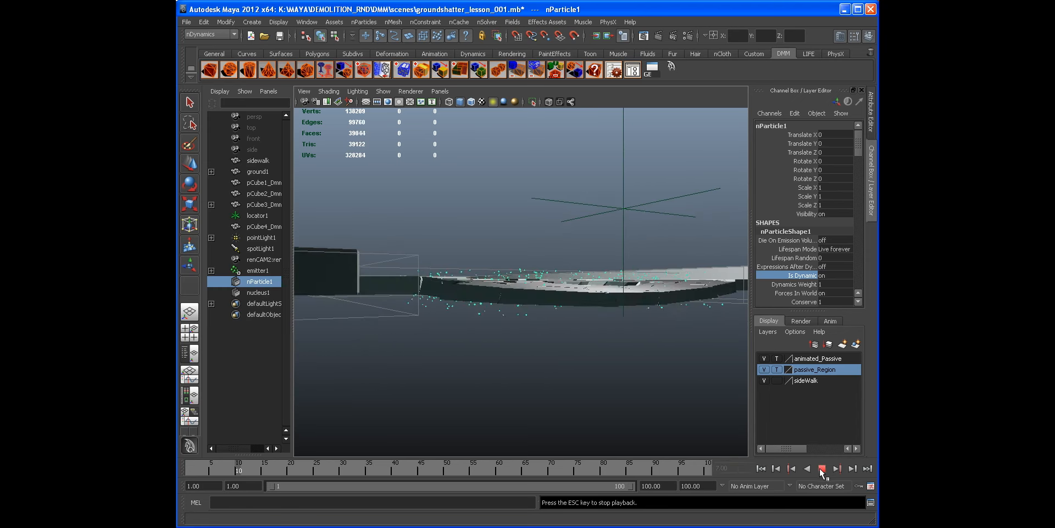
left_click(822, 468)
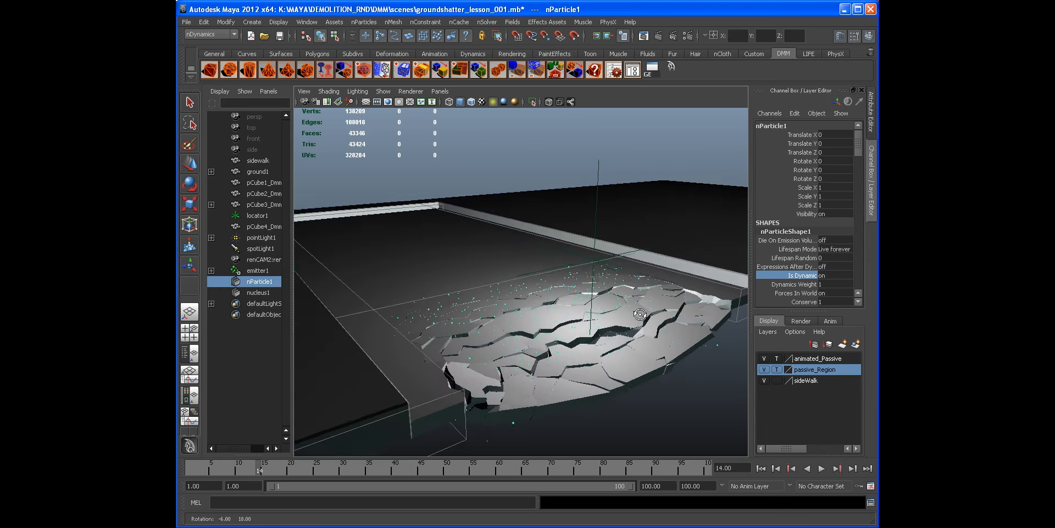
Look through the render camera renCAM2:renCAM and hide the Channel Box to enlarge the view.
left_click_drag(596, 350, 591, 359, "alt")
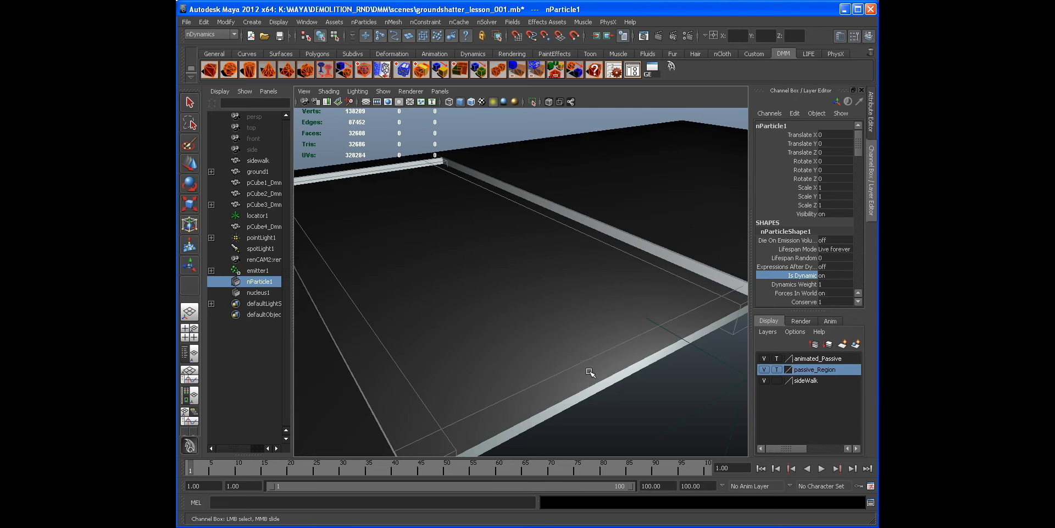
middle_click_drag(521, 354, 643, 378, "alt")
middle_click_drag(579, 360, 577, 334, "alt")
left_click(440, 91)
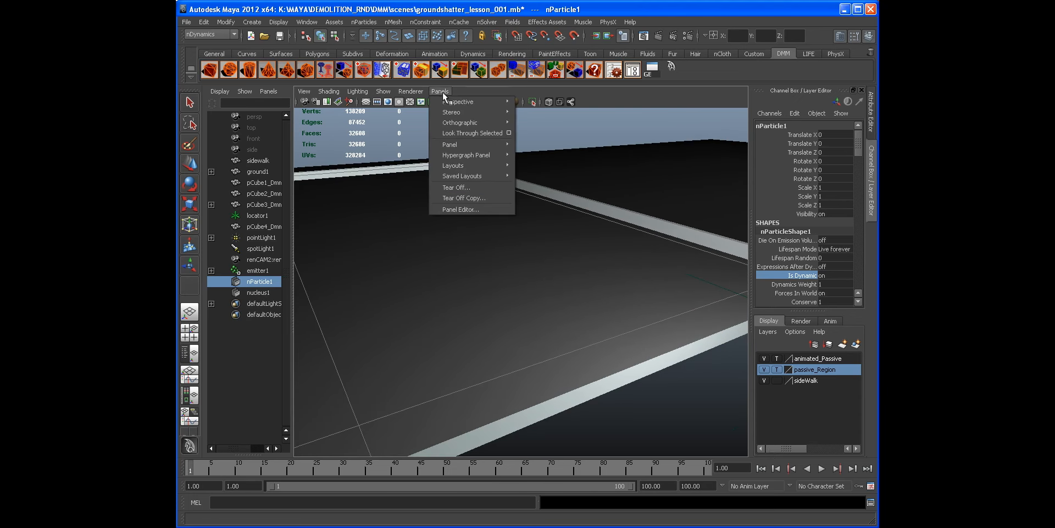
mouse_move(490, 100)
left_click(550, 112)
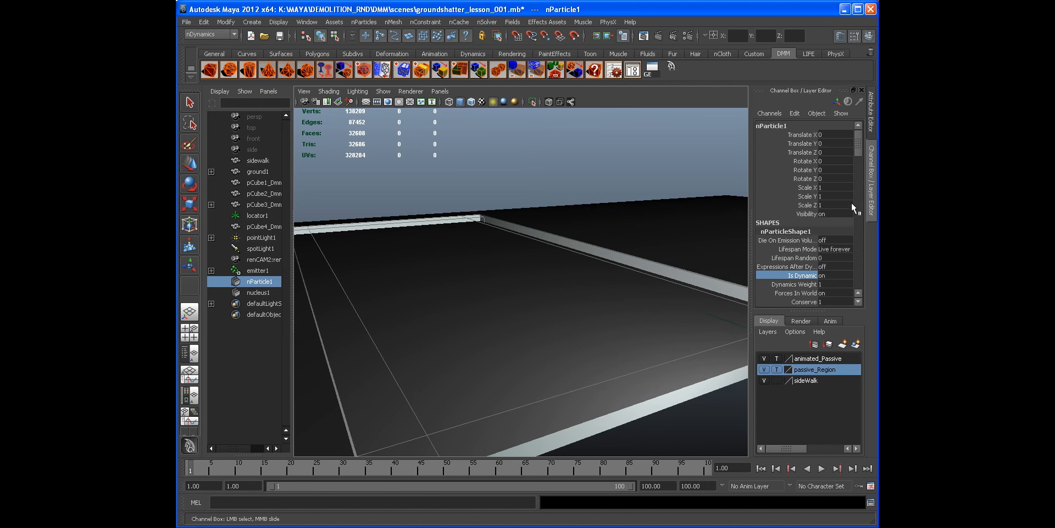
left_click(872, 204)
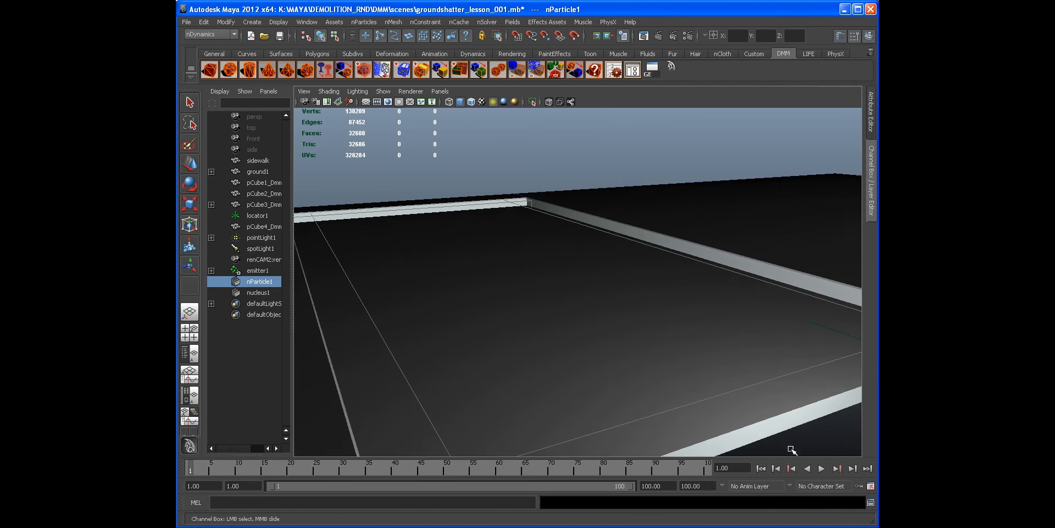
Play the simulation through the render camera up to frame 6, then clear the selection to examine the debris color.
left_click(817, 467)
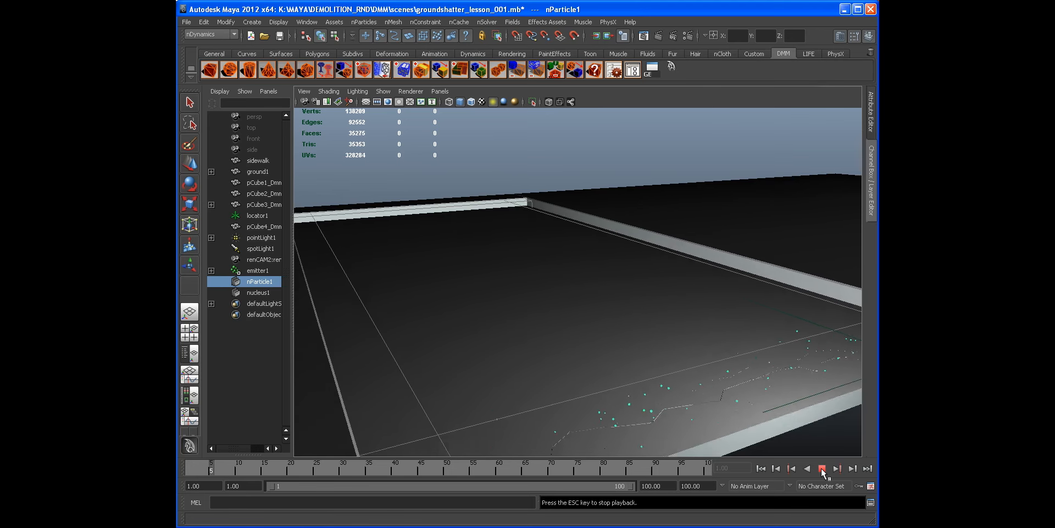
key("r")
left_click(683, 171)
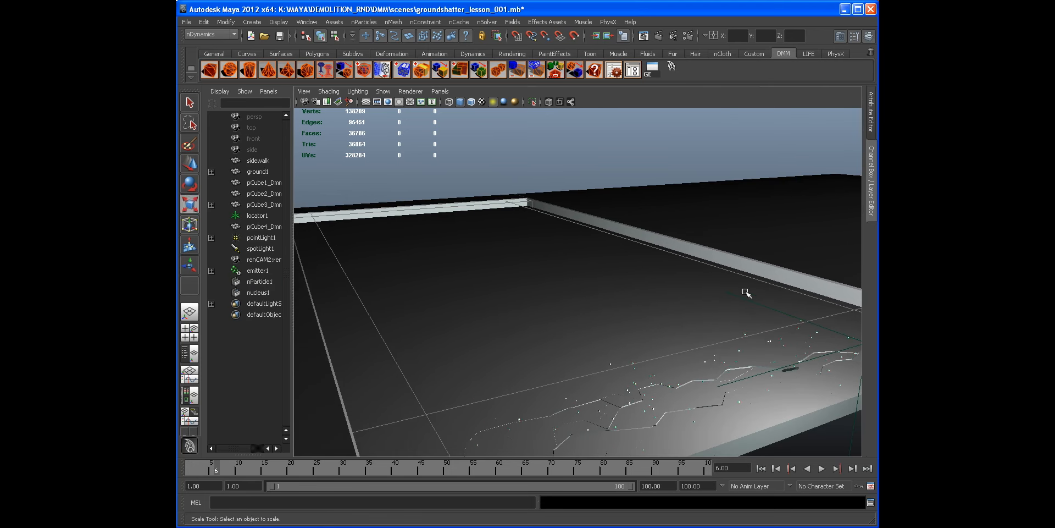
Select emitter1 by way of nParticle1's attributes and frame its animation curves in the Graph Editor.
left_click(256, 282)
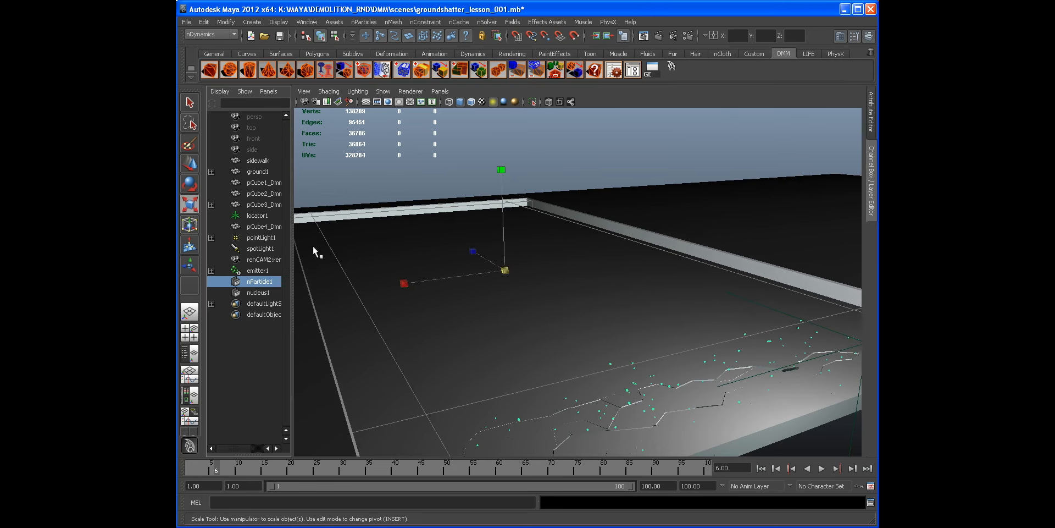
left_click(872, 120)
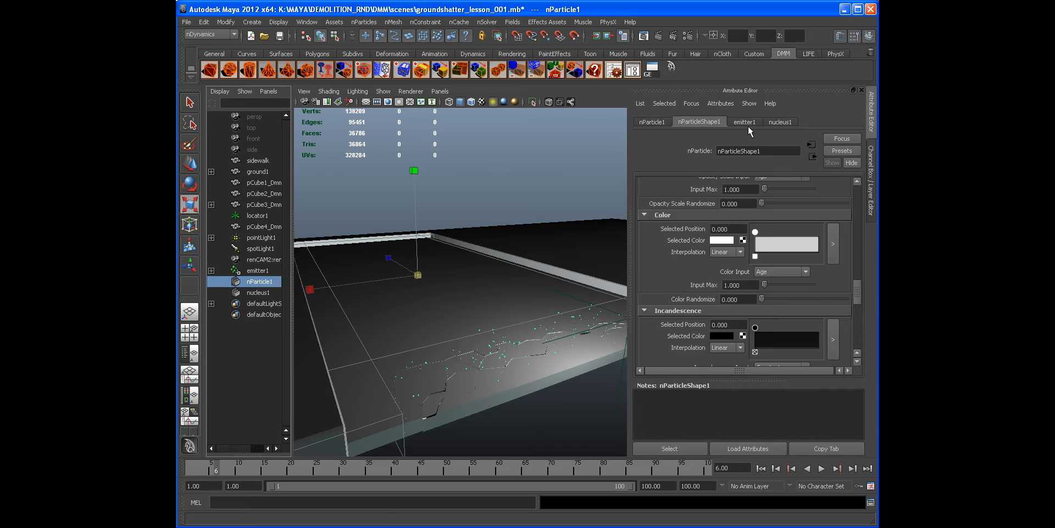
left_click(745, 122)
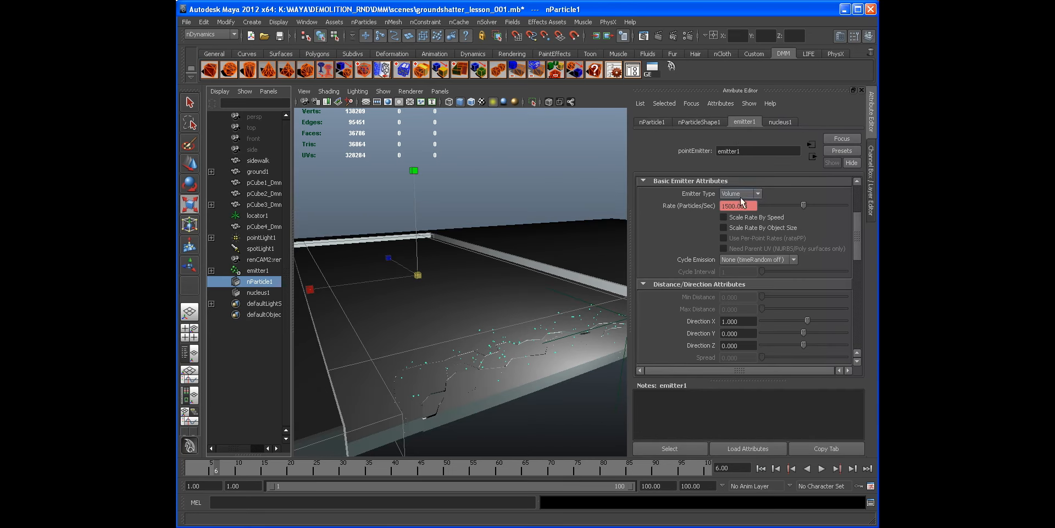
left_click(307, 22)
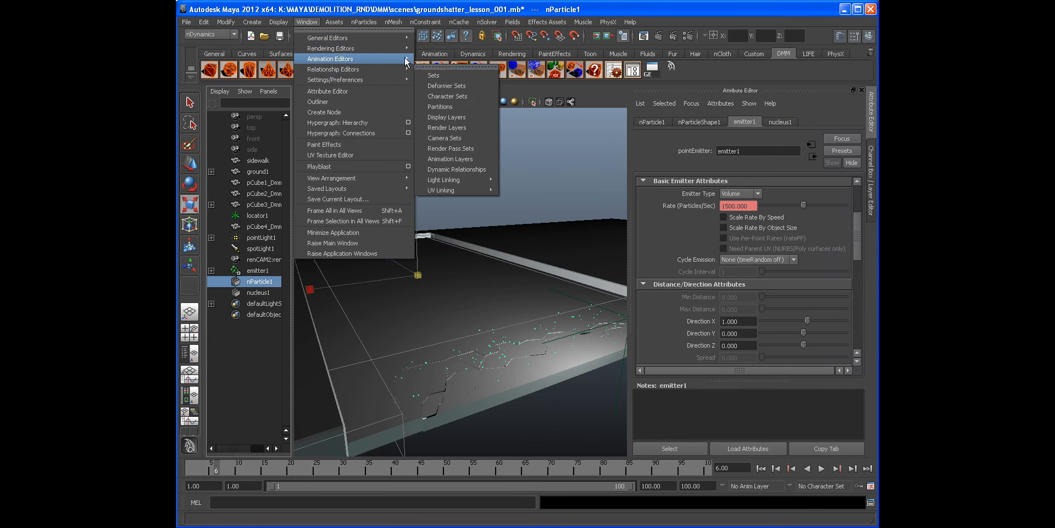
left_click(441, 65)
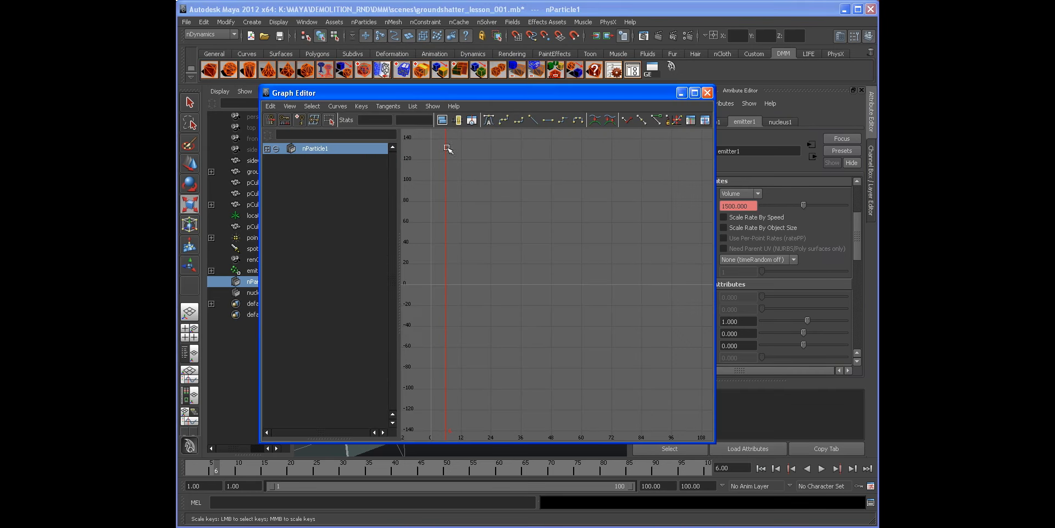
left_click(678, 448)
key("f")
Give emitter1's Rate keys at frames 60 and 65 linear tangents.
left_click_drag(513, 262, 488, 221)
left_click_drag(651, 375, 534, 266)
left_click(533, 120)
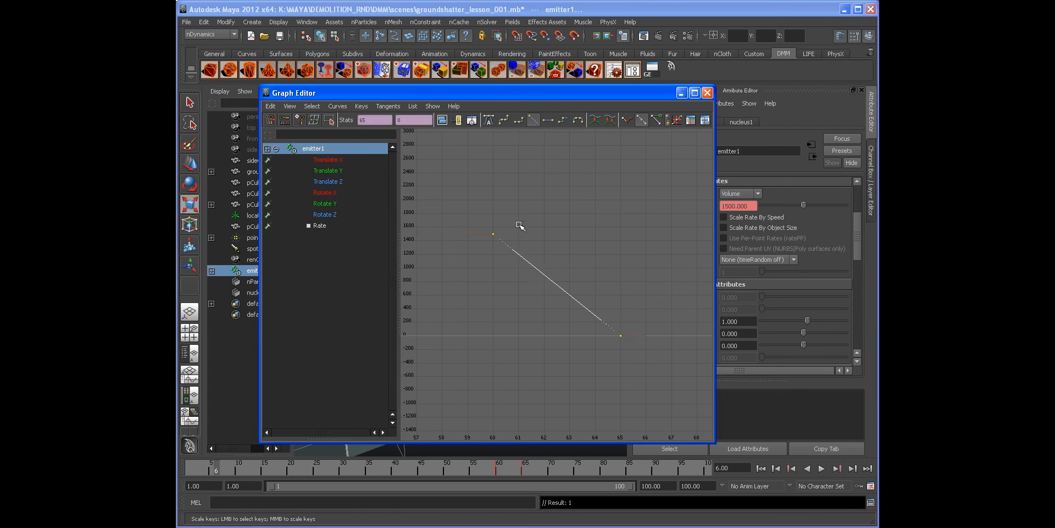
Open the value of emitter1's Rate key at frame 60 for editing.
left_click(420, 121)
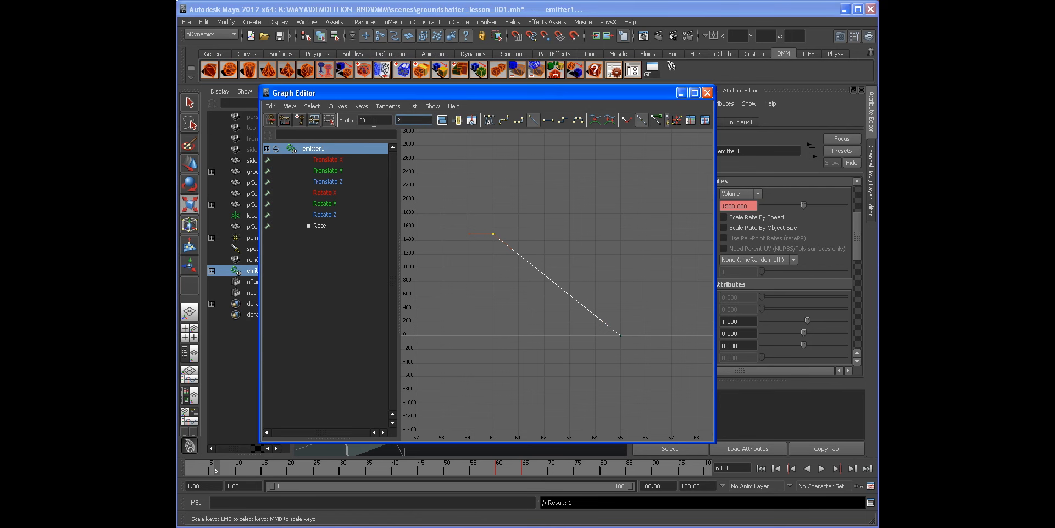